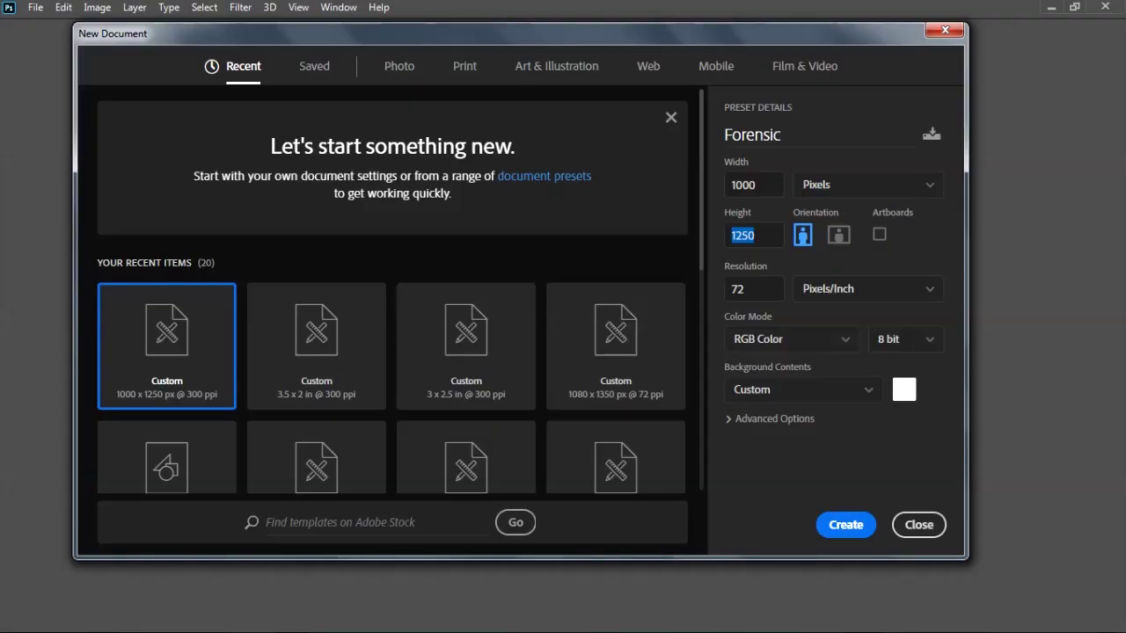
Step: Create the 1000 × 1250 px Forensic document at 72 pixels/inch and open the forensic poster image from the Forensic folder as a reference
click(846, 524)
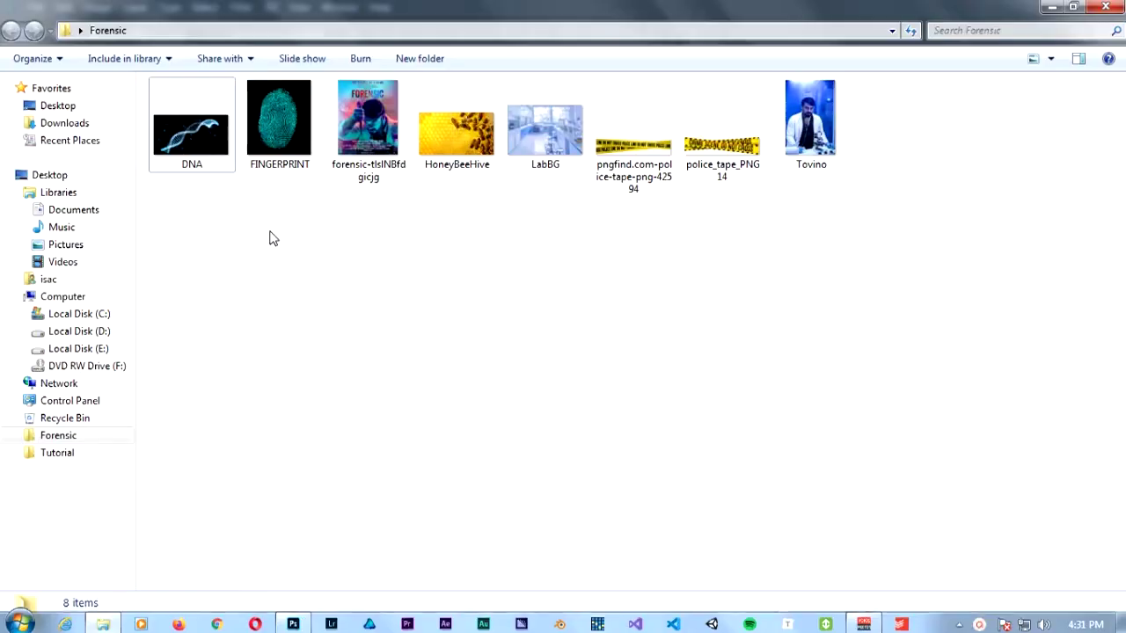
drag(390, 136, 290, 61)
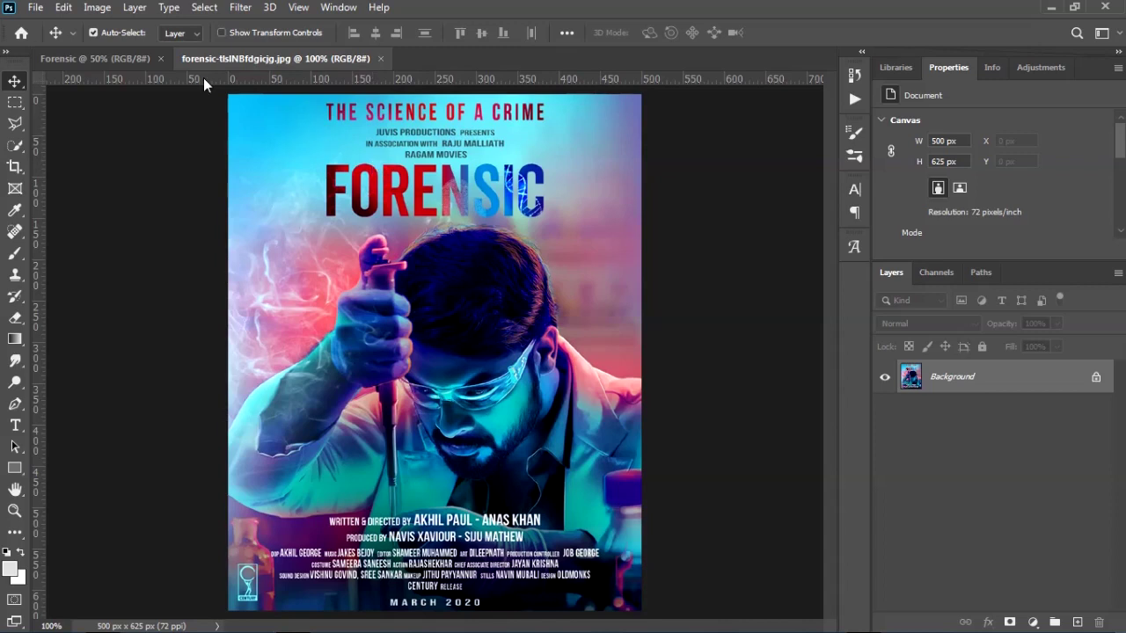
drag(346, 168, 499, 220)
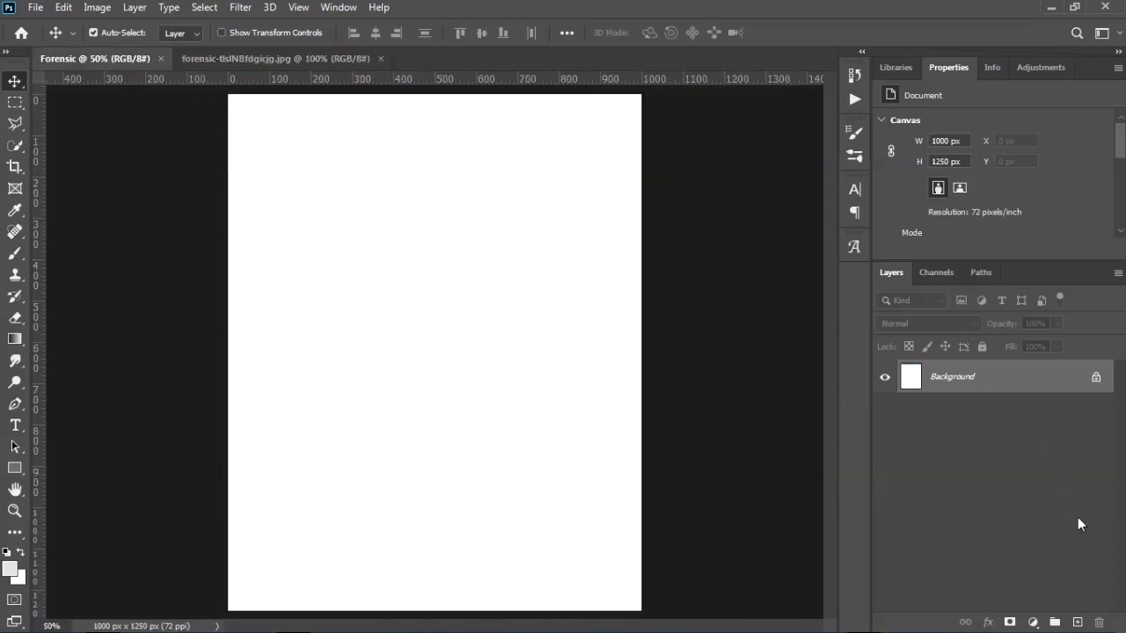
Step: Add a new layer and set the Brush foreground colour to 14baec
click(1078, 621)
key(b)
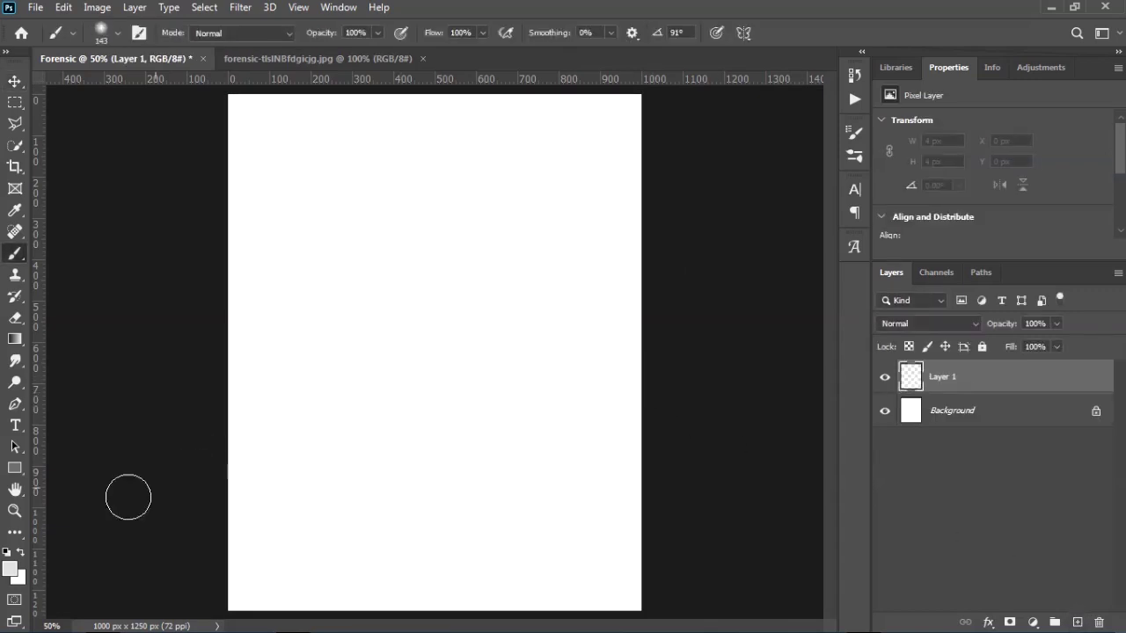
click(11, 568)
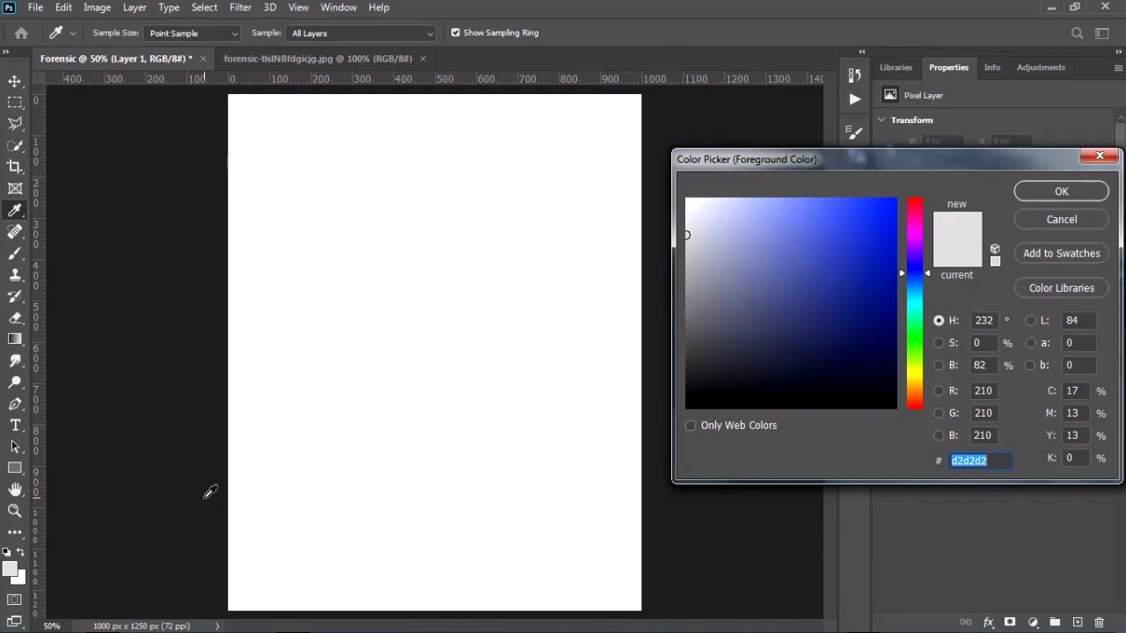
text(14baec)
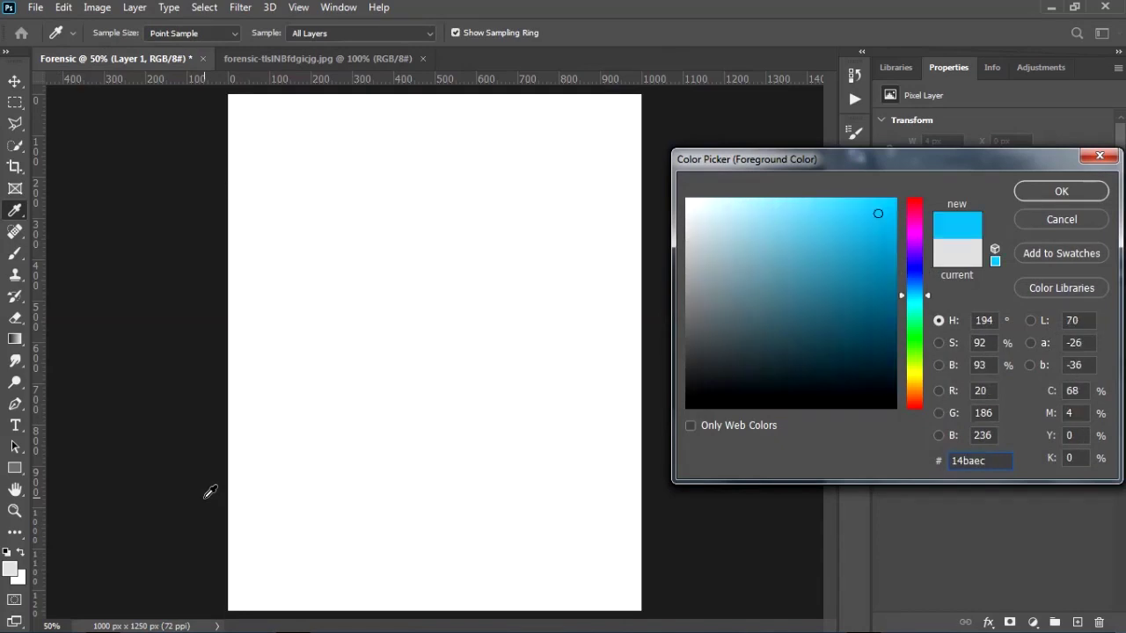
click(1036, 188)
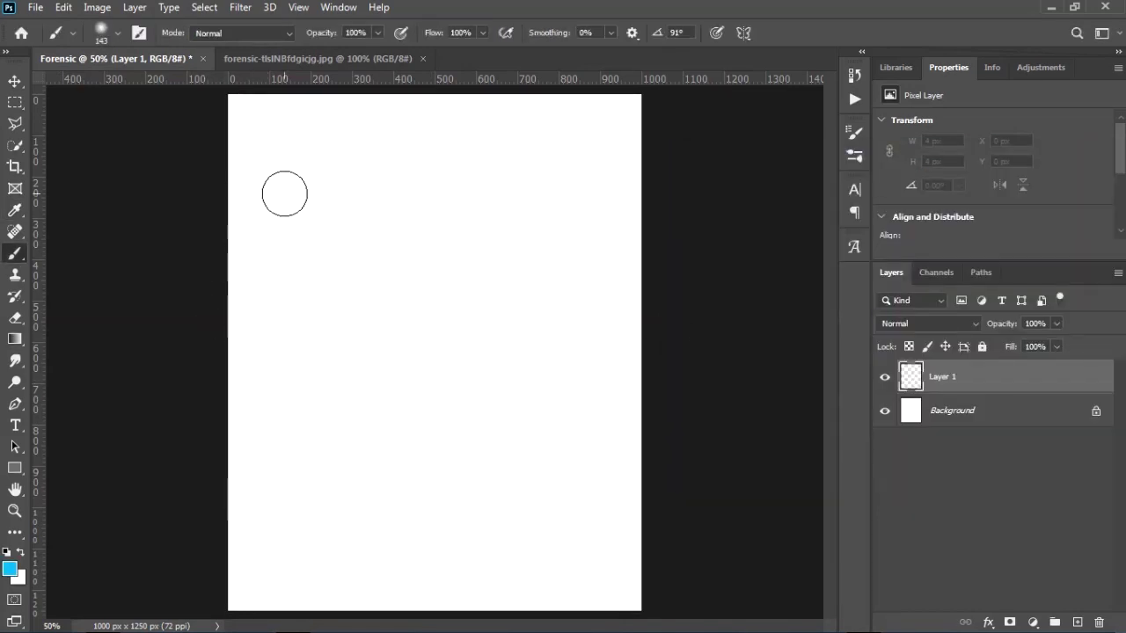
Step: Paint the upper-left corner of the canvas blue with a soft brush of about 501 px
scroll(284, 194, down, 2)
drag(283, 181, 338, 191)
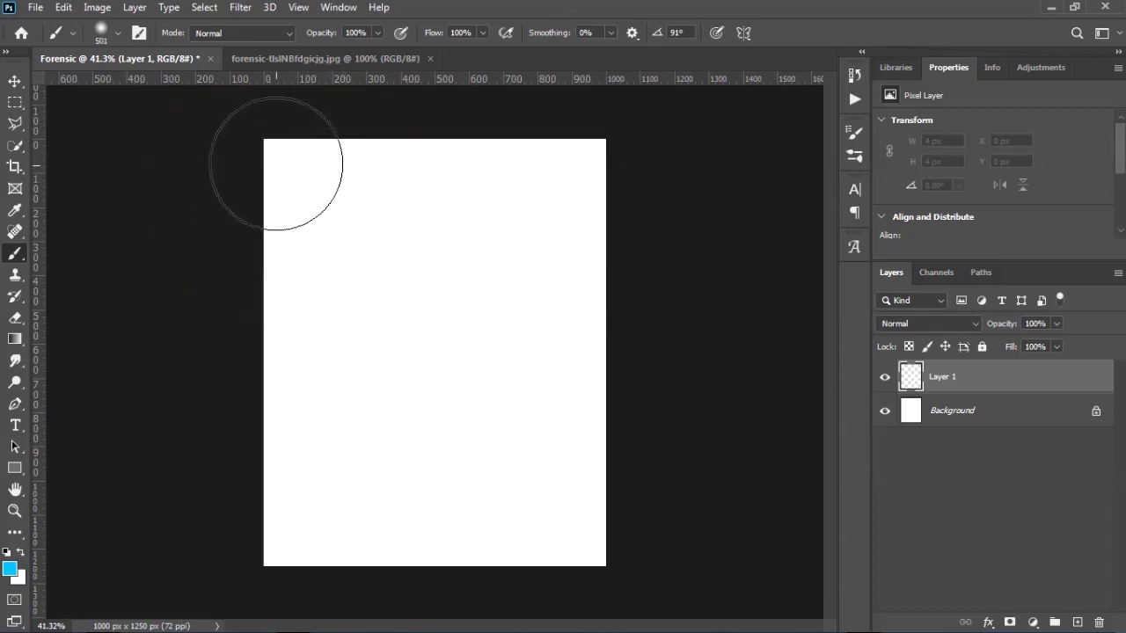
mouse_move(259, 142)
mouse_down()
mouse_move(247, 140)
mouse_move(326, 114)
mouse_move(176, 184)
mouse_up()
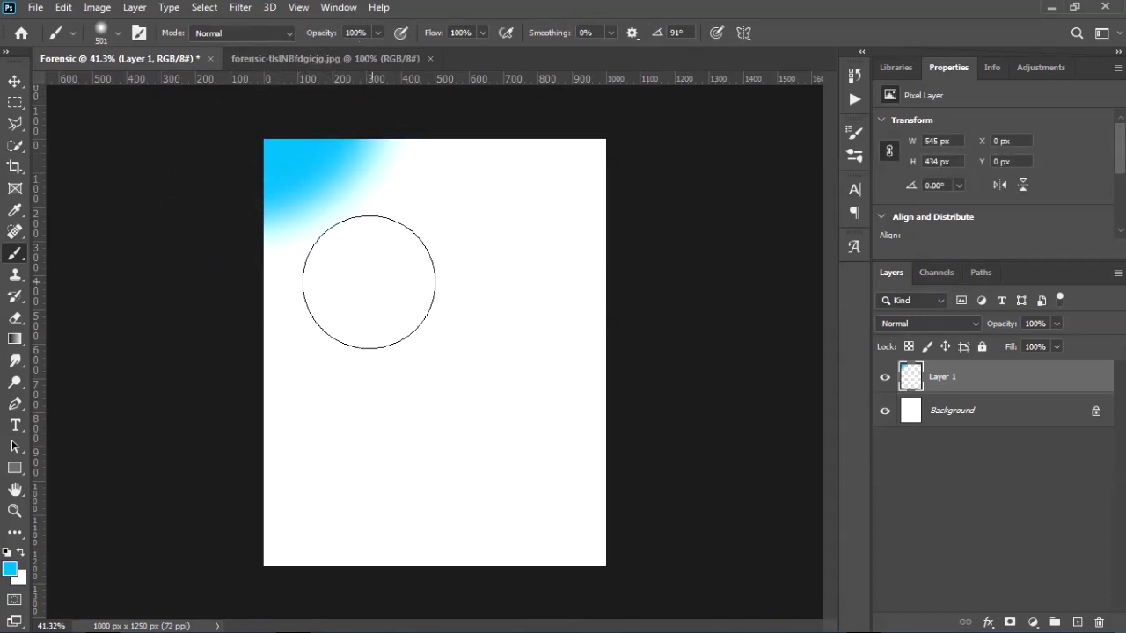
Step: Set the foreground colour to 1eb8de and extend the blue rightward and below the corner with a smaller soft brush, following the poster
click(10, 569)
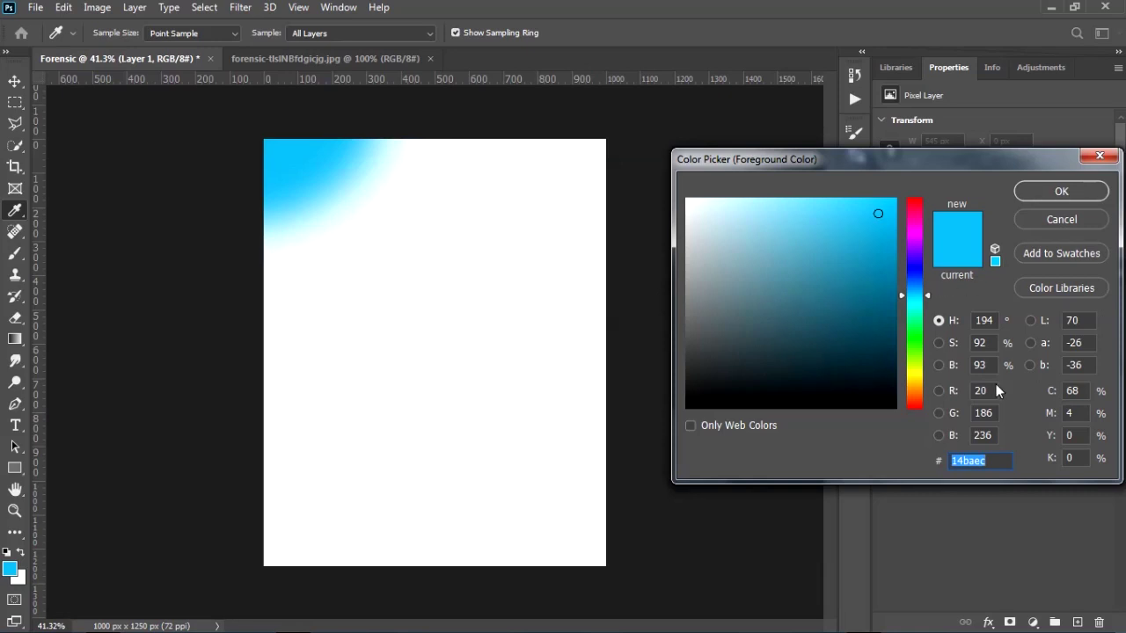
text(1eb8de)
click(1038, 192)
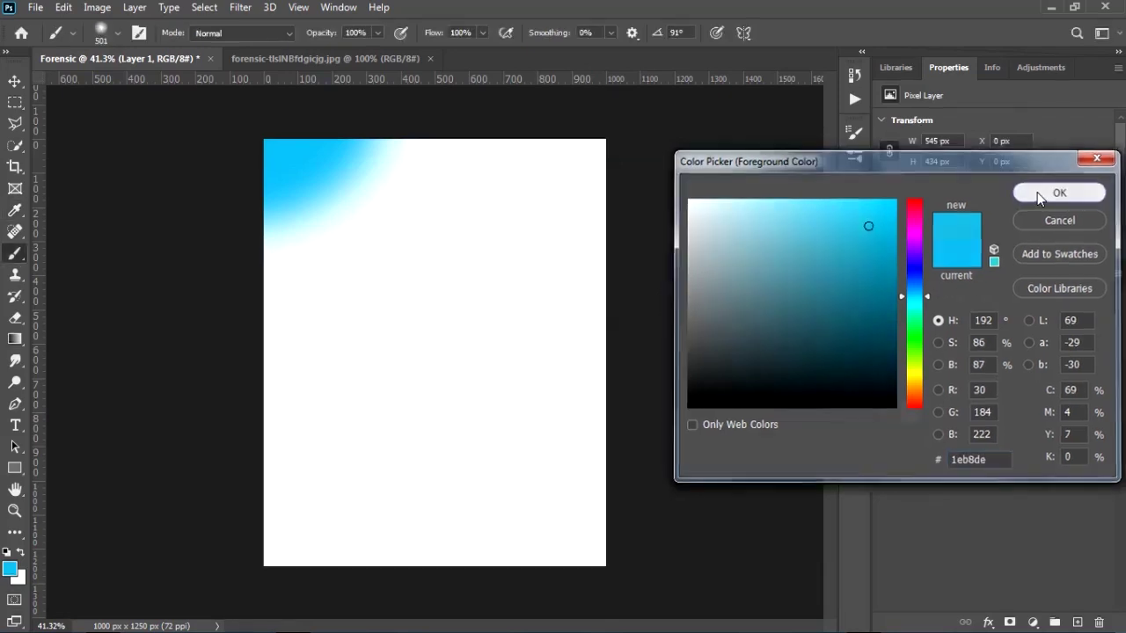
alt+right_click(325, 246)
mouse_move(283, 232)
mouse_down()
mouse_move(336, 207)
mouse_move(380, 147)
mouse_move(343, 175)
mouse_move(406, 149)
mouse_move(384, 188)
mouse_move(446, 145)
mouse_move(357, 208)
mouse_move(431, 183)
mouse_up()
click(349, 63)
click(176, 58)
drag(319, 196, 369, 220)
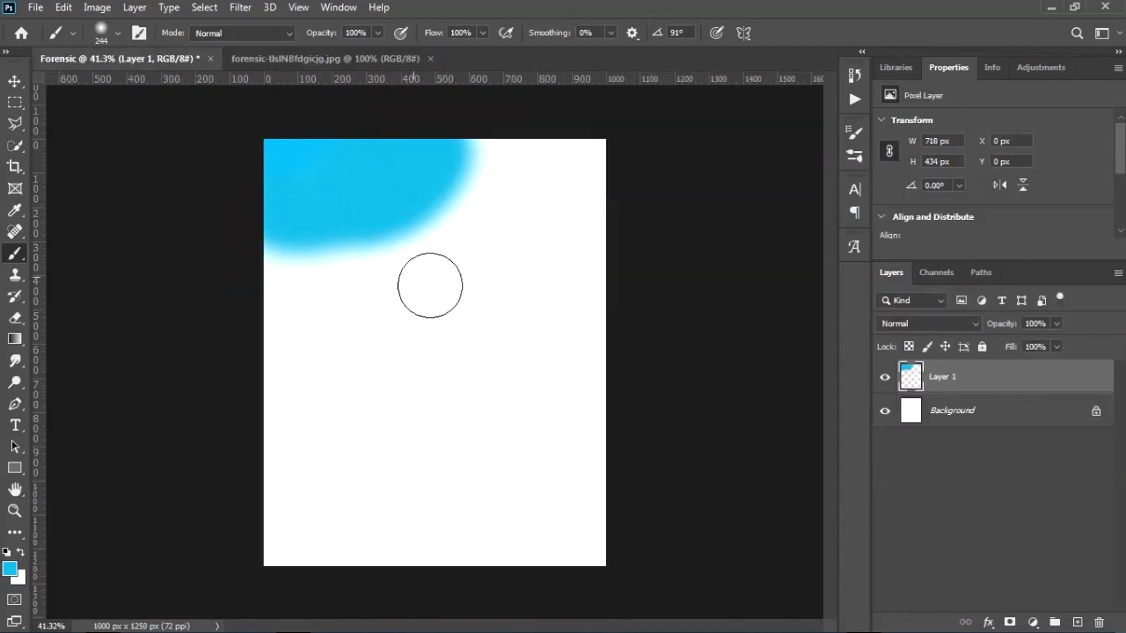
Step: Choose a light cyan and paint a soft area across the upper middle of the canvas, undoing the last stroke
click(10, 568)
click(807, 214)
key(Return)
click(330, 64)
click(176, 58)
alt+right_click(516, 190)
mouse_move(497, 176)
mouse_down()
mouse_move(422, 201)
mouse_move(470, 177)
mouse_move(528, 100)
mouse_up()
key(ctrl+z)
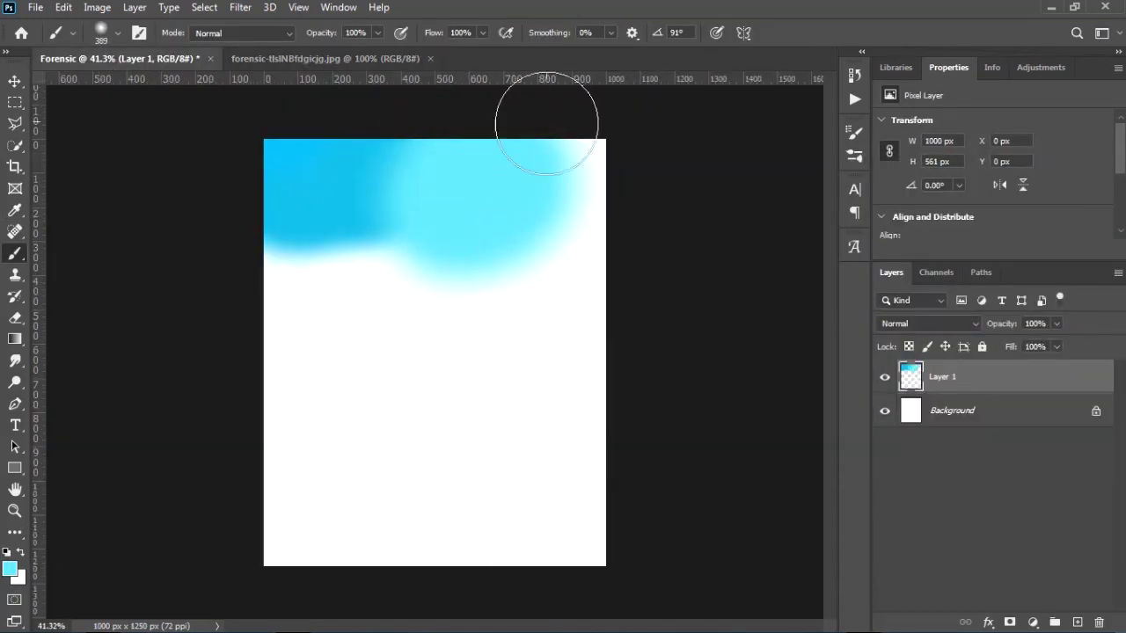
Step: Paint a muted violet-blue along the upper-right edge of the canvas with the brush opacity at 40%
click(325, 58)
click(163, 57)
click(10, 569)
click(914, 268)
click(759, 266)
click(1060, 194)
drag(620, 207, 607, 136)
key(ctrl+z)
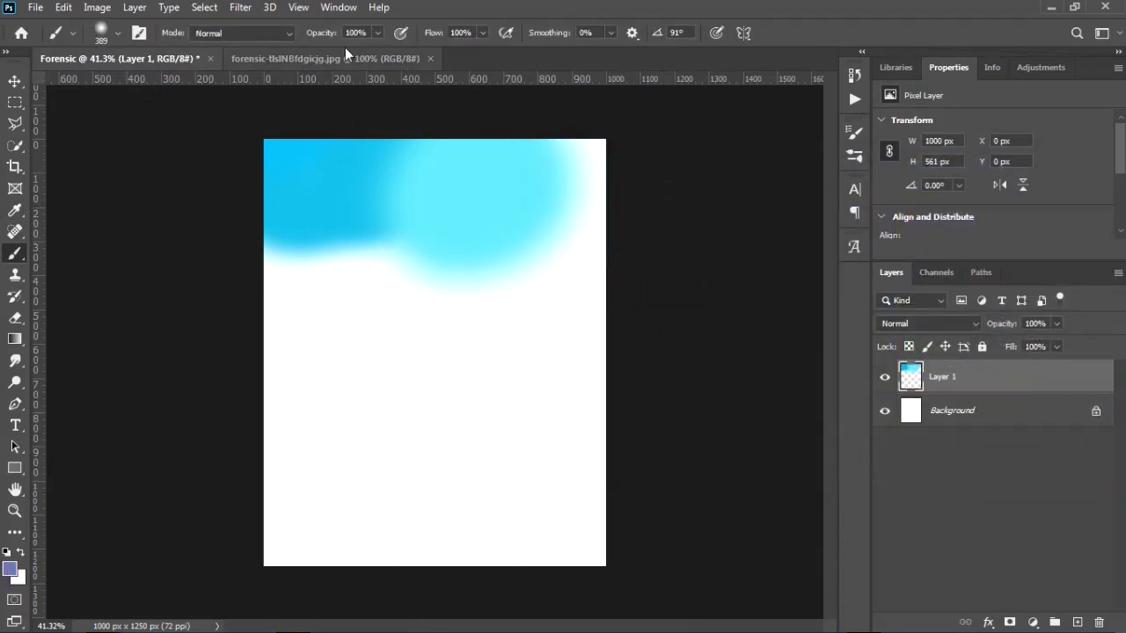
drag(327, 33, 276, 40)
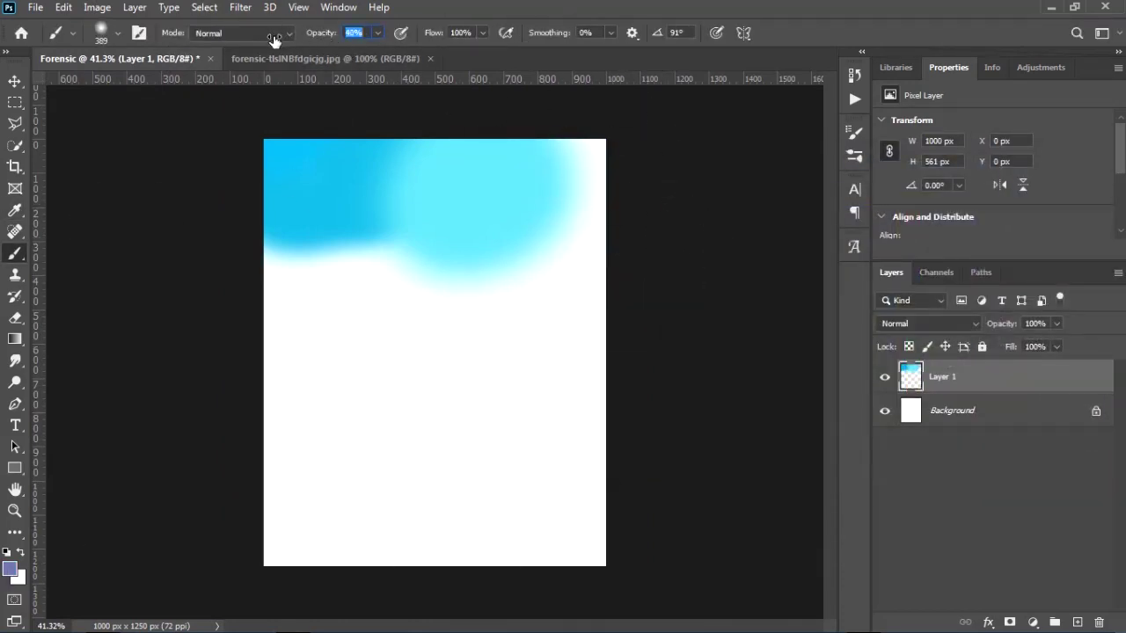
mouse_move(661, 281)
mouse_down()
mouse_move(623, 141)
mouse_move(646, 237)
mouse_move(581, 92)
mouse_move(641, 290)
mouse_move(638, 343)
mouse_up()
Step: Blend the blue, cyan and violet areas across the top using sampled canvas colours and a brush opacity of 11%
alt+click(274, 141)
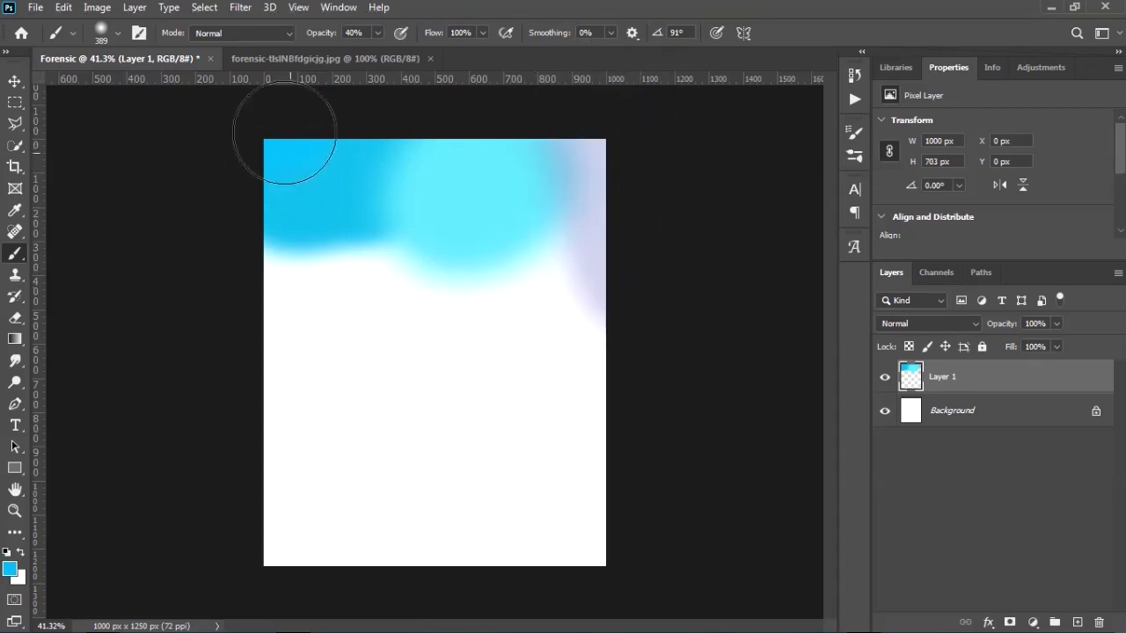
drag(315, 32, 297, 37)
mouse_move(315, 172)
mouse_down()
mouse_move(373, 154)
mouse_move(362, 157)
mouse_move(369, 170)
mouse_move(392, 164)
mouse_move(221, 191)
mouse_up()
mouse_move(594, 132)
mouse_down()
mouse_move(537, 170)
mouse_move(531, 198)
mouse_move(409, 136)
mouse_up()
alt+click(493, 189)
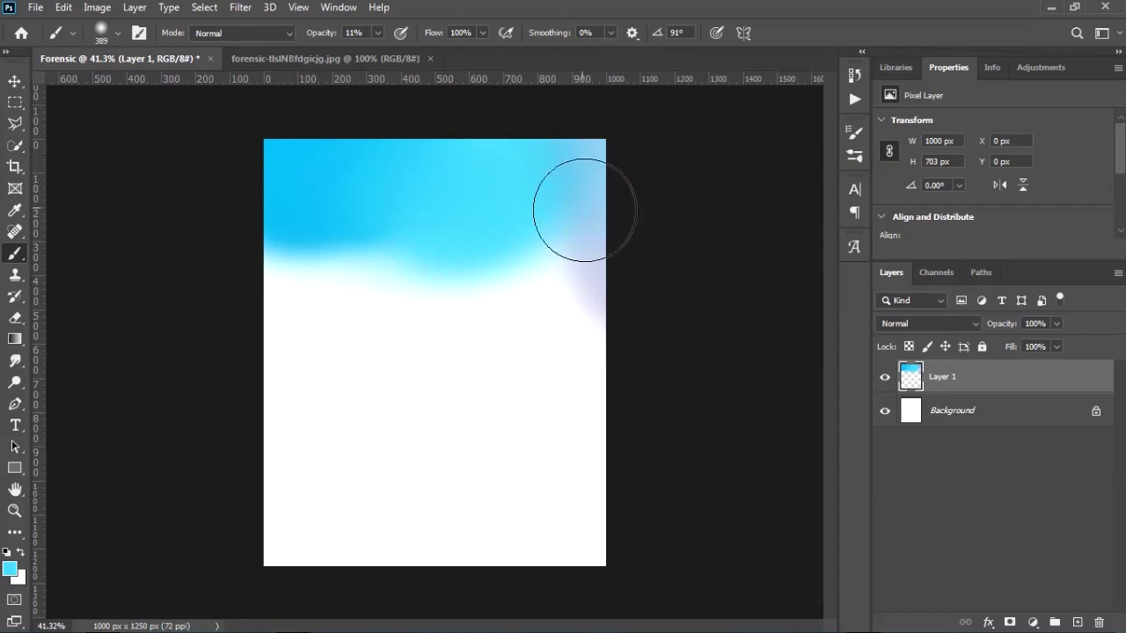
Step: Add a mask to Layer 1 and soften the lower edge of the colours with a black brush at 81% opacity
click(1010, 622)
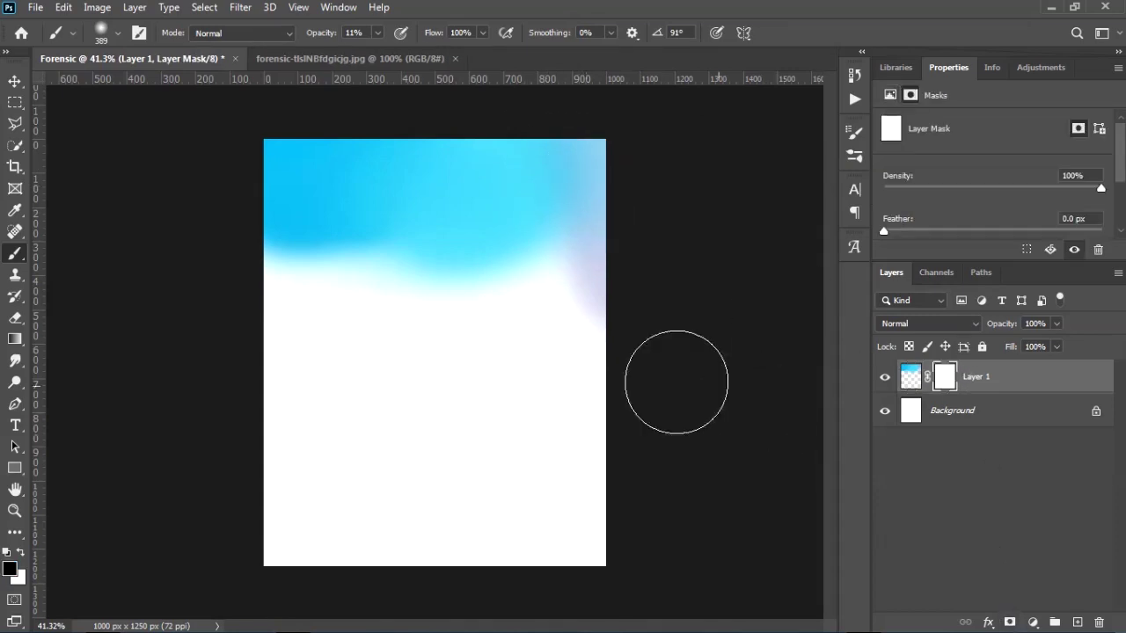
drag(313, 33, 376, 36)
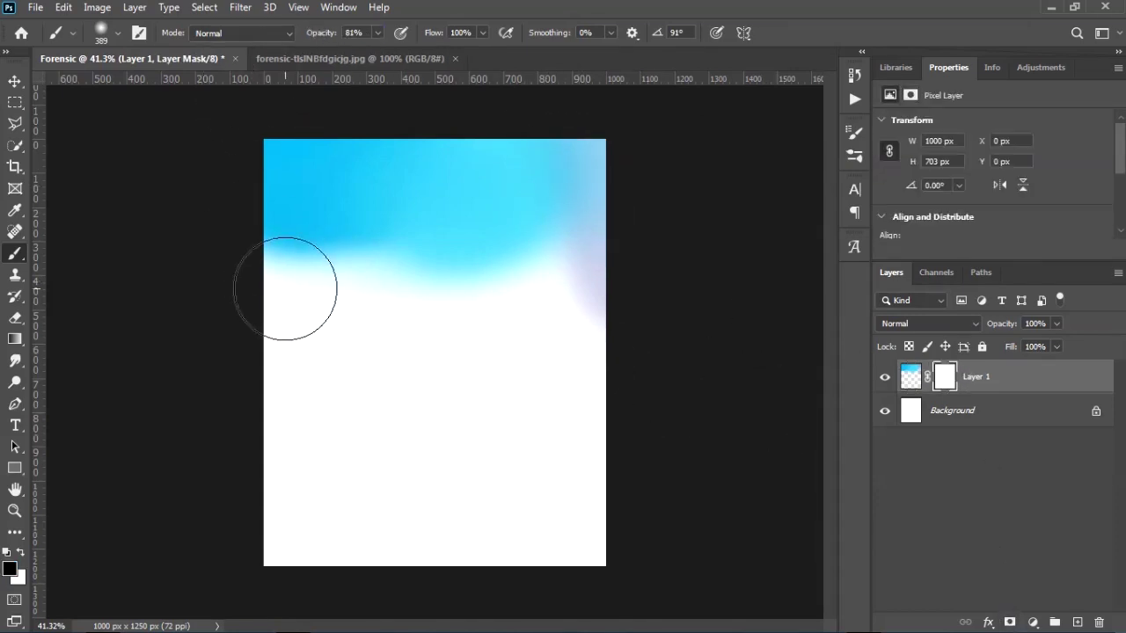
mouse_move(311, 303)
mouse_down()
mouse_move(528, 350)
mouse_move(286, 352)
mouse_move(374, 352)
mouse_up()
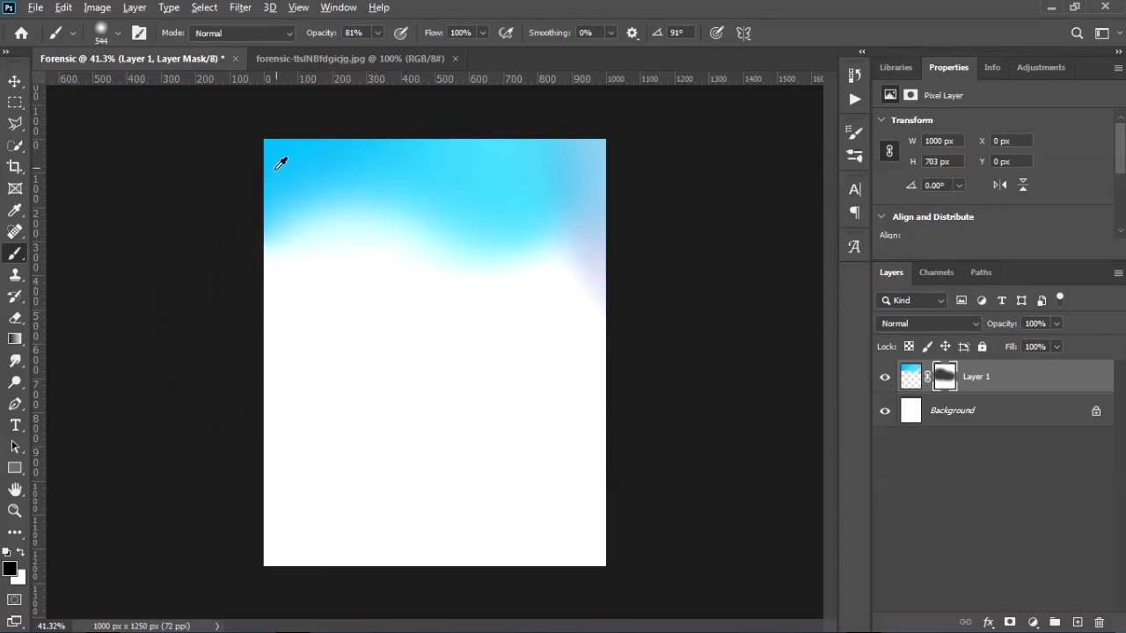
Step: Refine Layer 1's mask with white and black brushwork along the lower edge of the blue area, checking against the poster
click(912, 376)
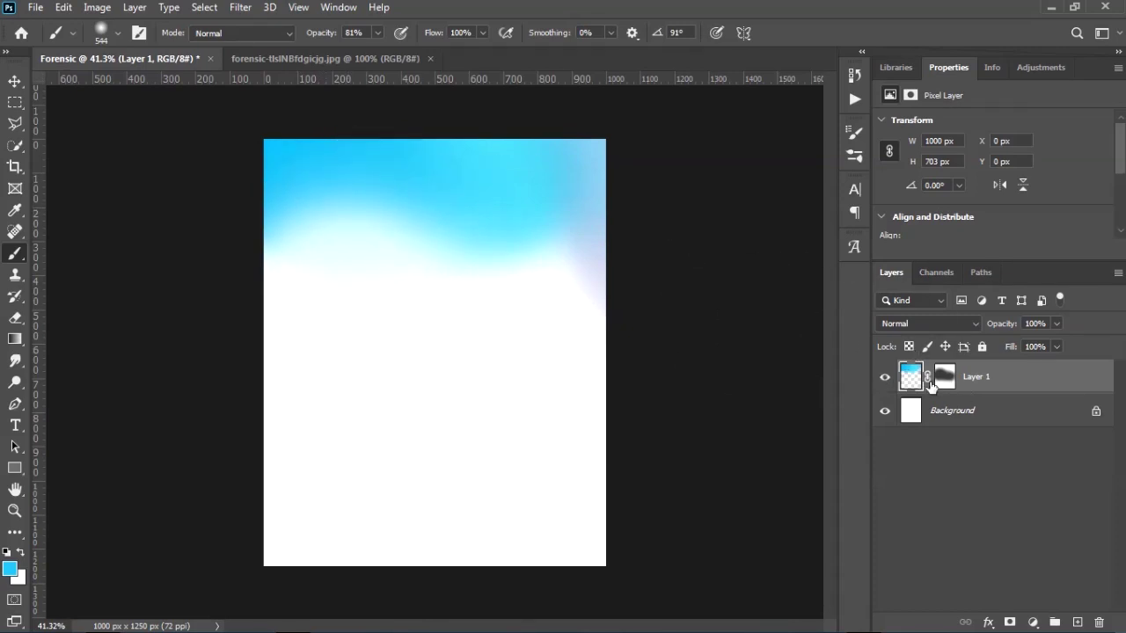
click(934, 380)
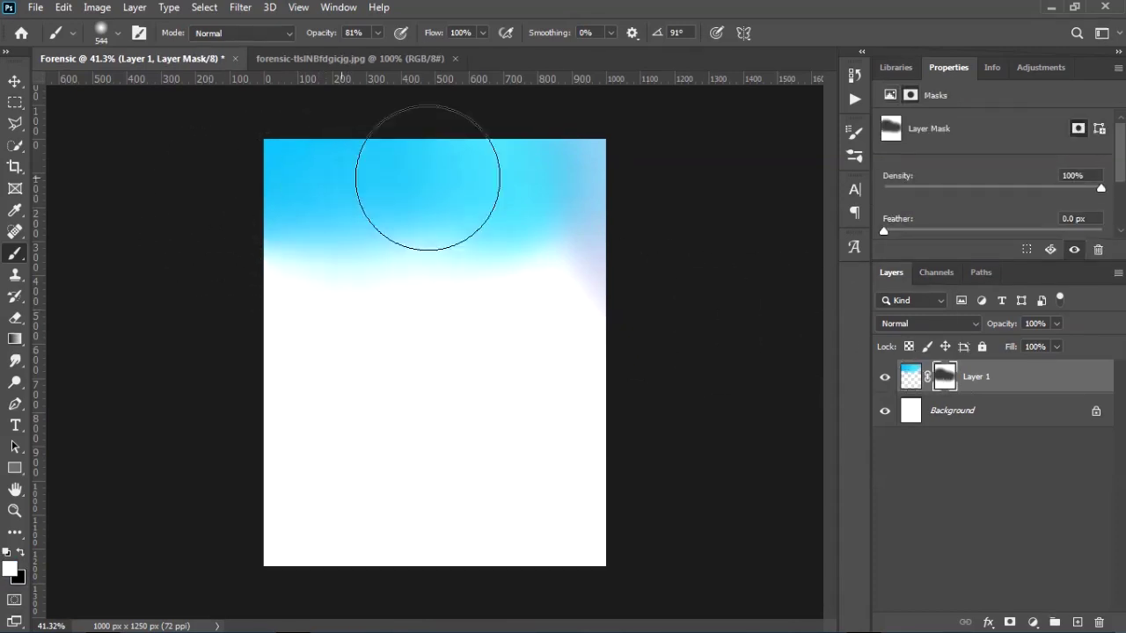
key(x)
mouse_move(387, 281)
mouse_down()
mouse_move(449, 323)
mouse_move(432, 367)
mouse_up()
click(317, 61)
click(203, 59)
key(x)
Step: Repaint the upper-left and middle of Layer 1 with sampled cyan and a darker blue at 81% opacity, comparing with the poster
click(910, 377)
alt+click(490, 164)
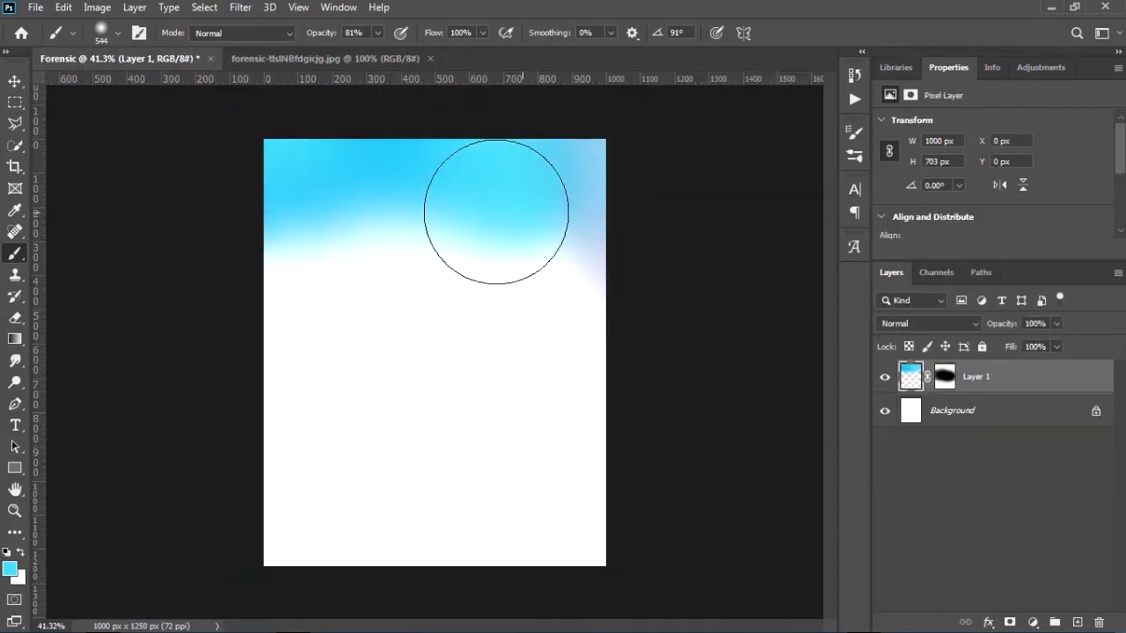
click(12, 570)
key(Return)
key(ctrl+Tab)
key(ctrl+Tab)
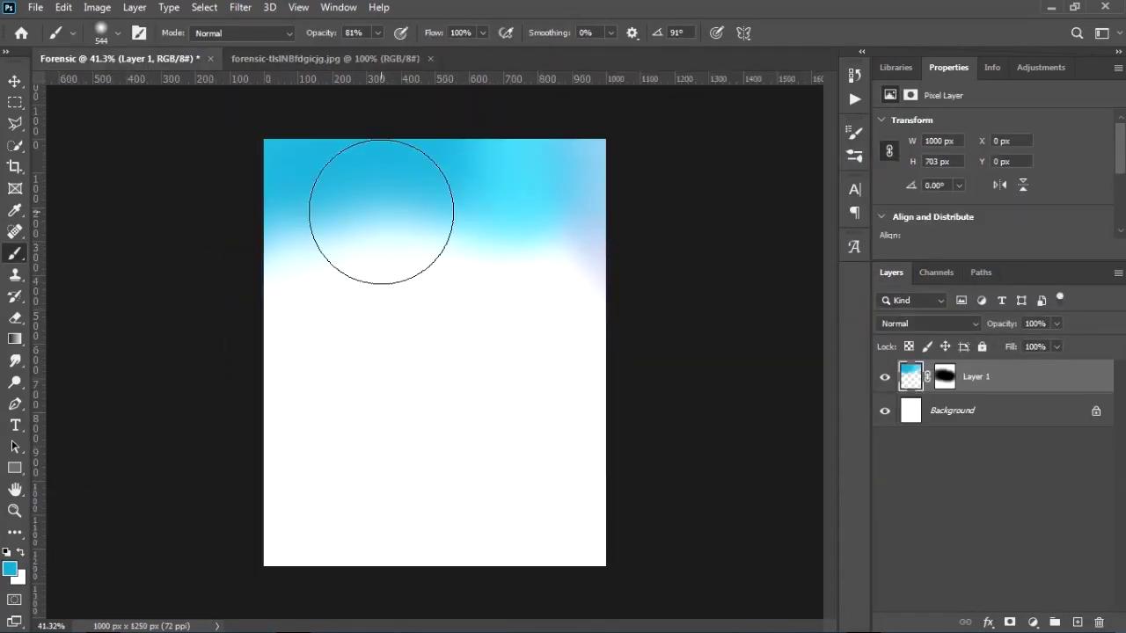
Step: Add the text line "THE SCIENCE OF A CRIME" in the upper part of the canvas, following the poster's wording
key(t)
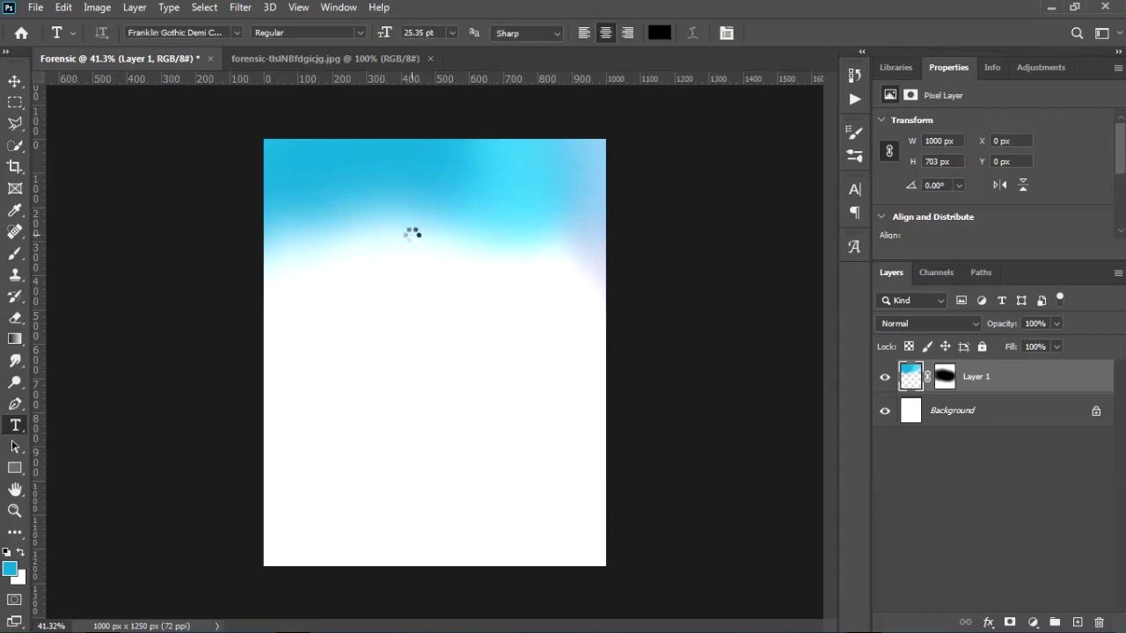
click(404, 222)
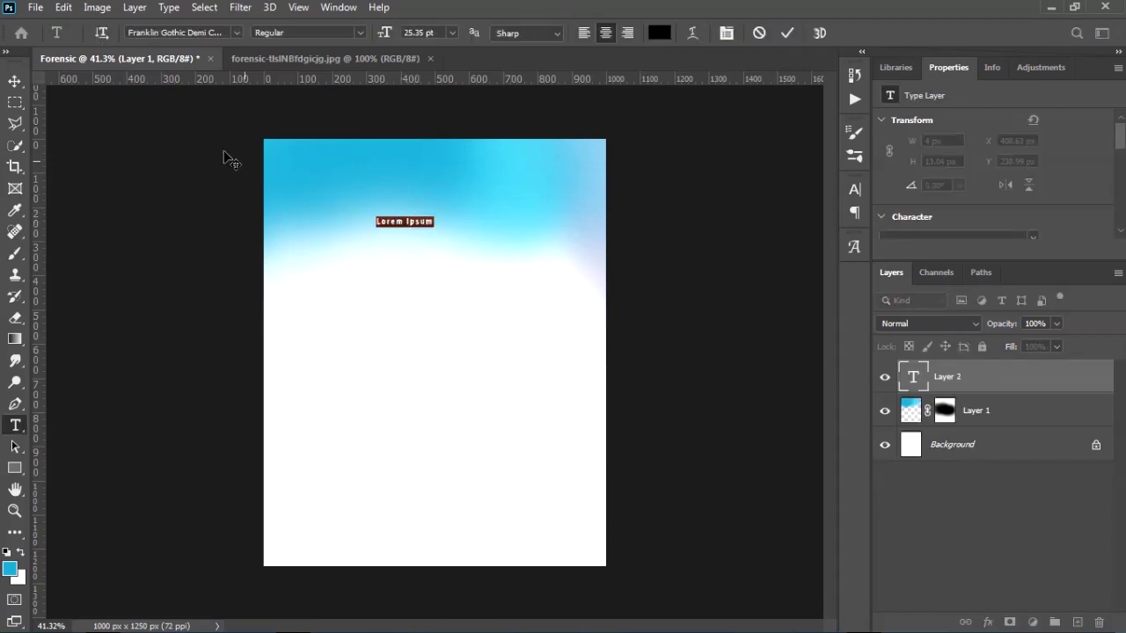
click(310, 58)
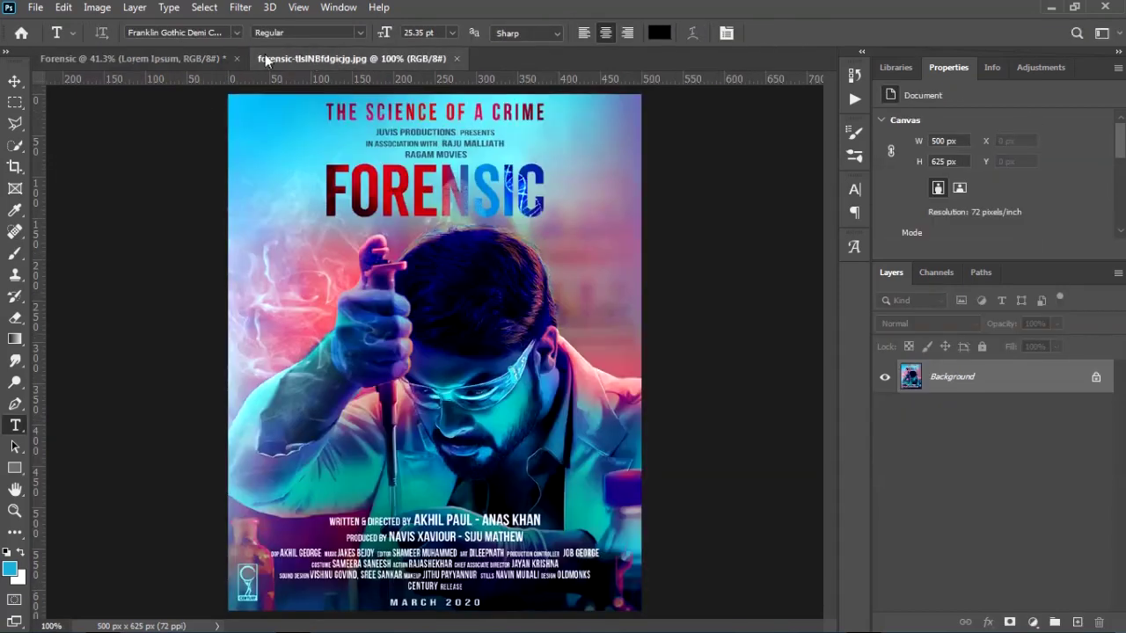
click(129, 58)
click(409, 220)
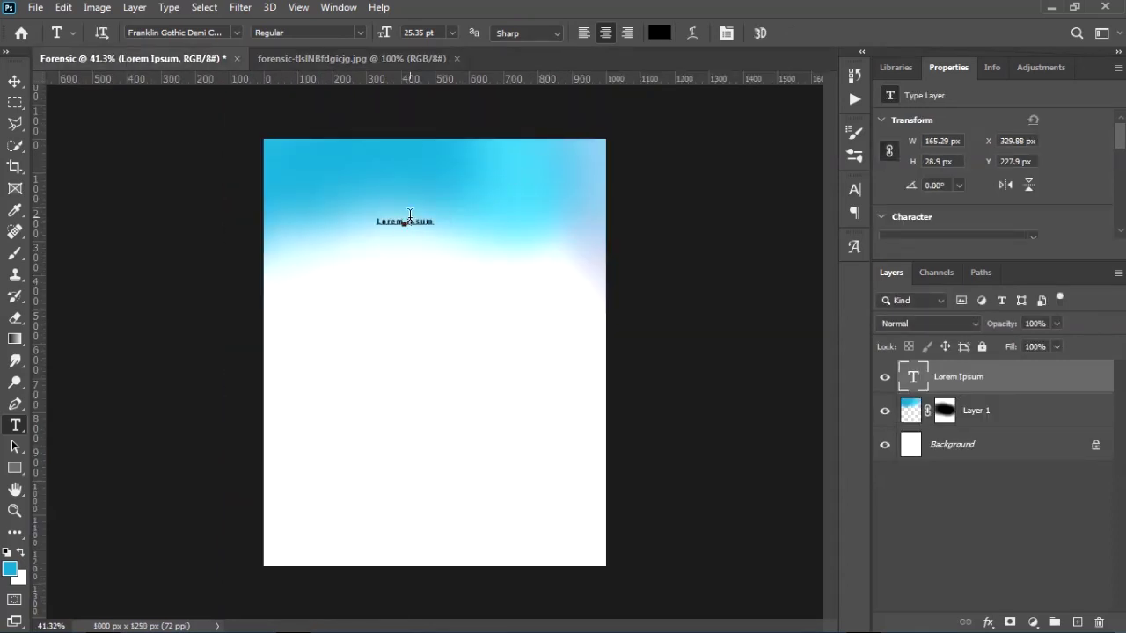
key(ctrl+a)
text(THE SCIENCE OF A CR)
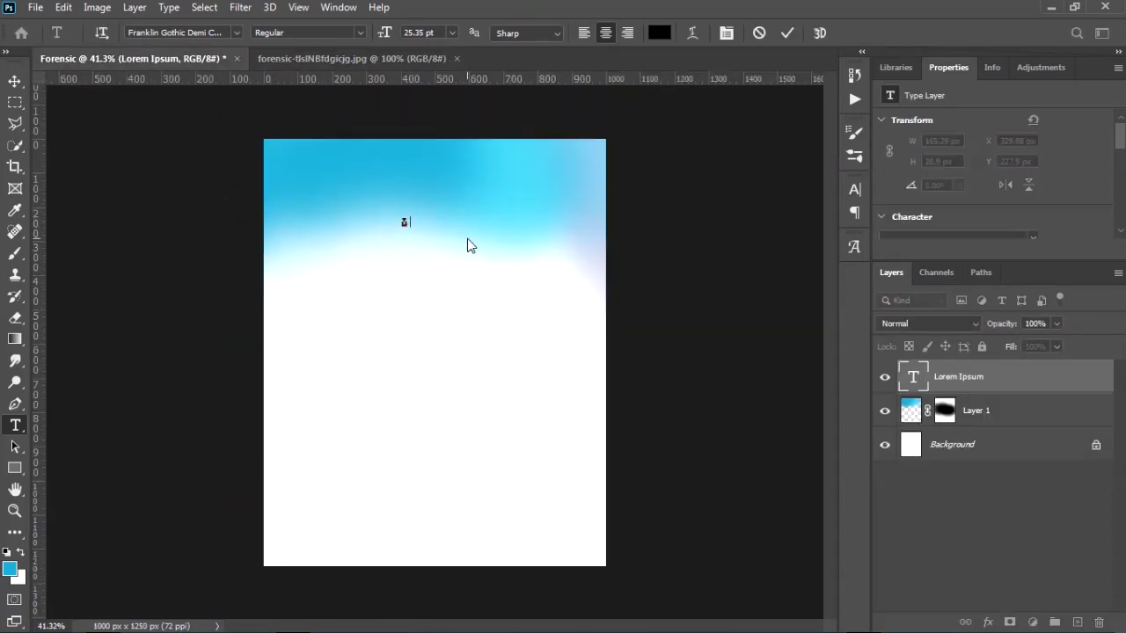
text(IME)
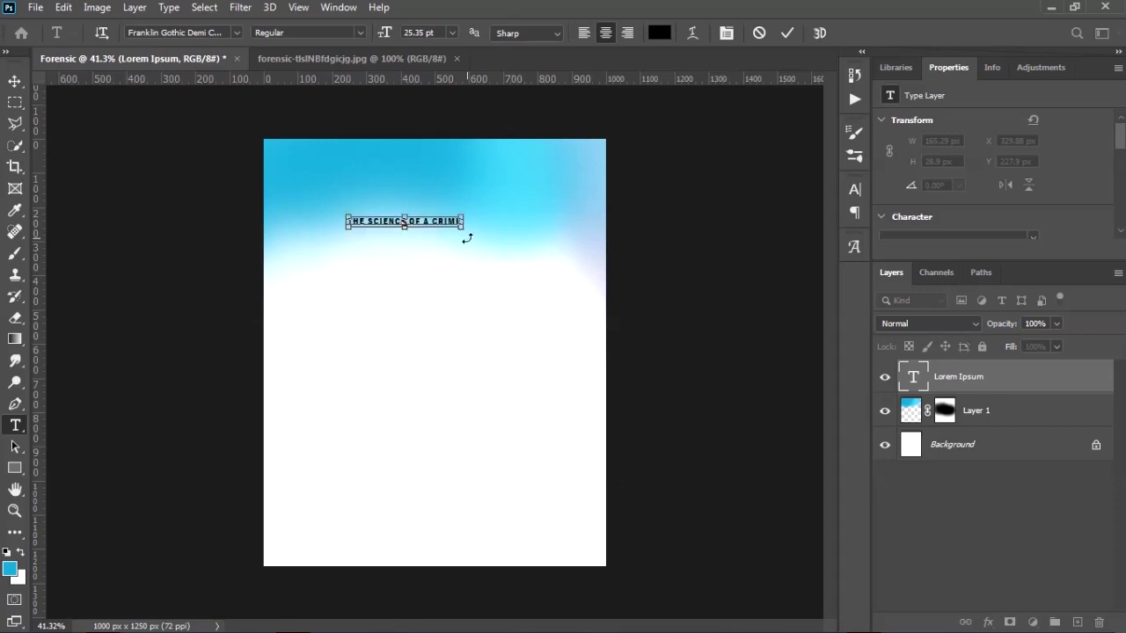
key(ctrl+Return)
Step: Scale the tagline to 195.47%, centre it at the top of the canvas, and compare it with the poster
key(v)
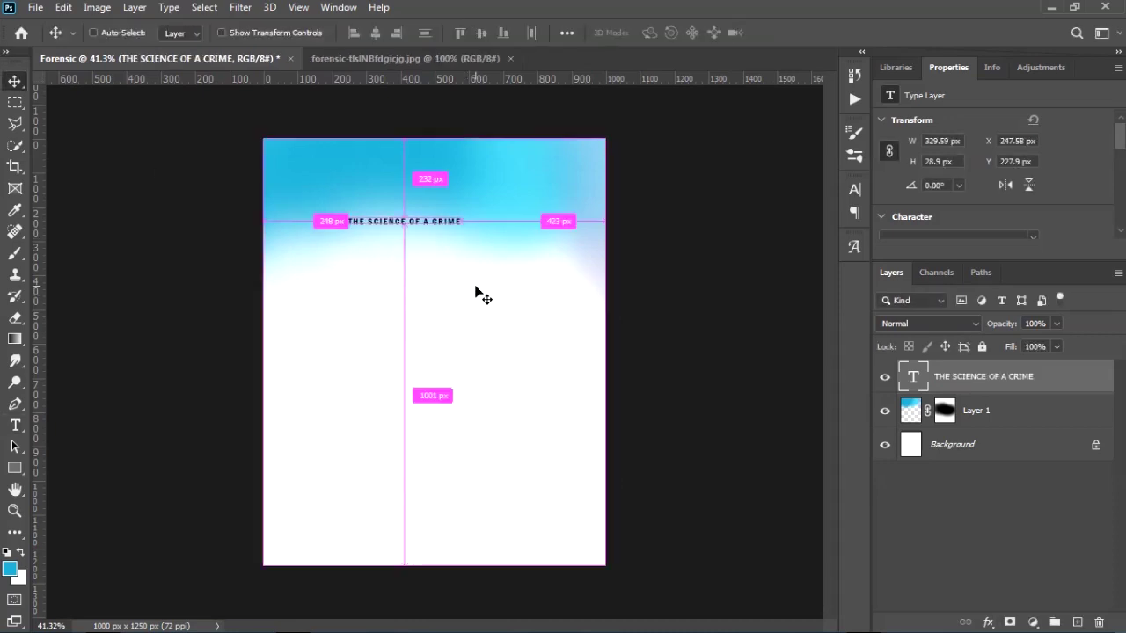
key(ctrl+t)
drag(460, 227, 499, 159)
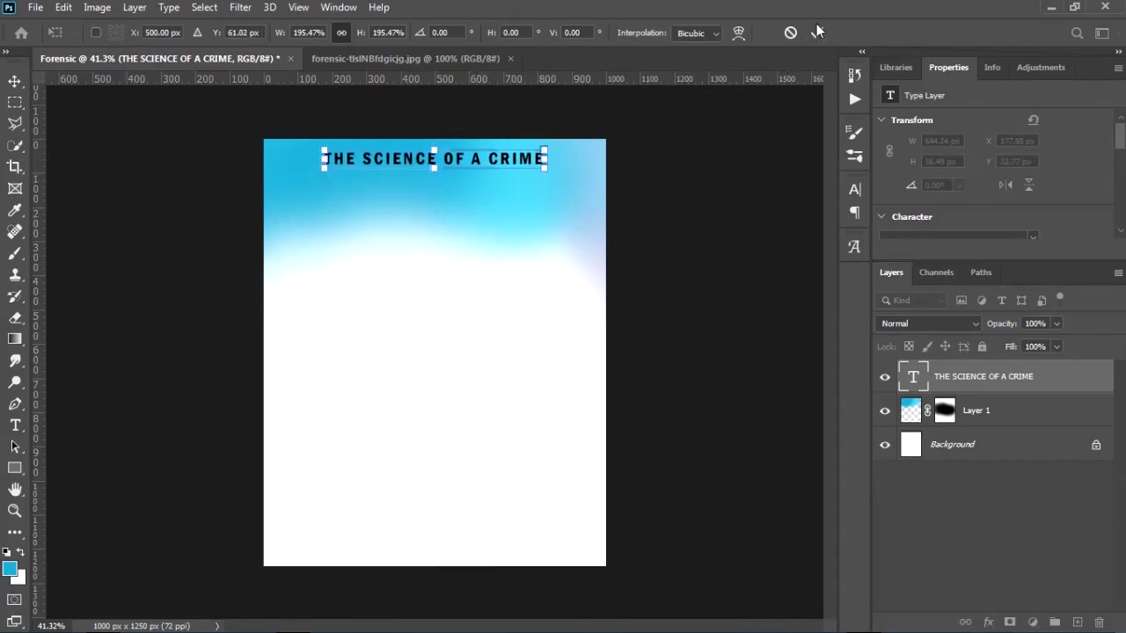
click(814, 33)
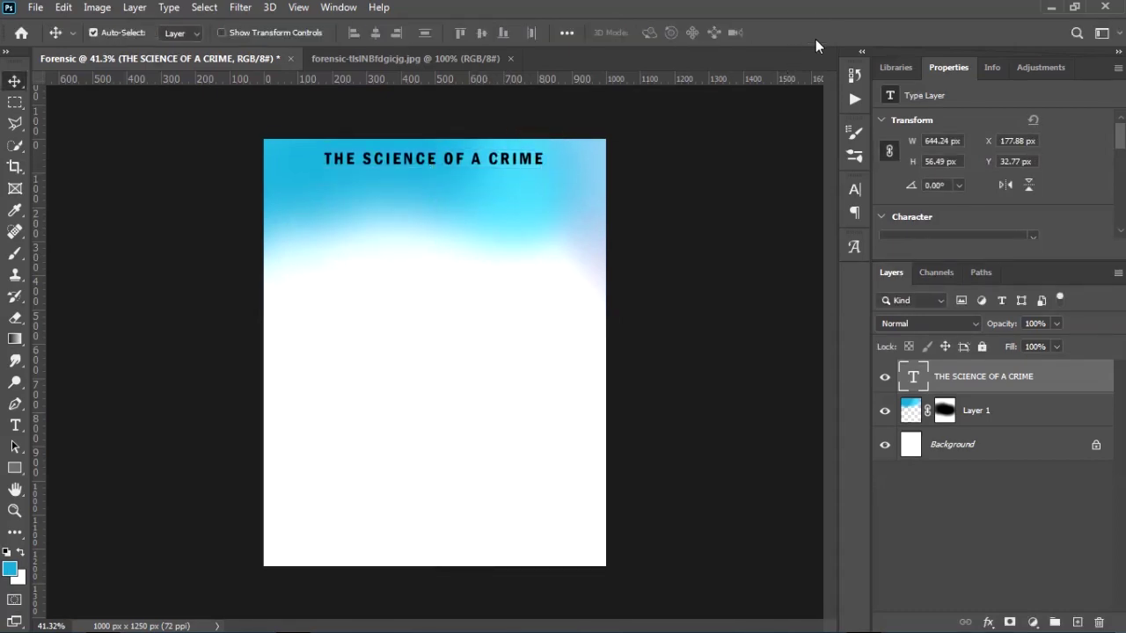
click(428, 58)
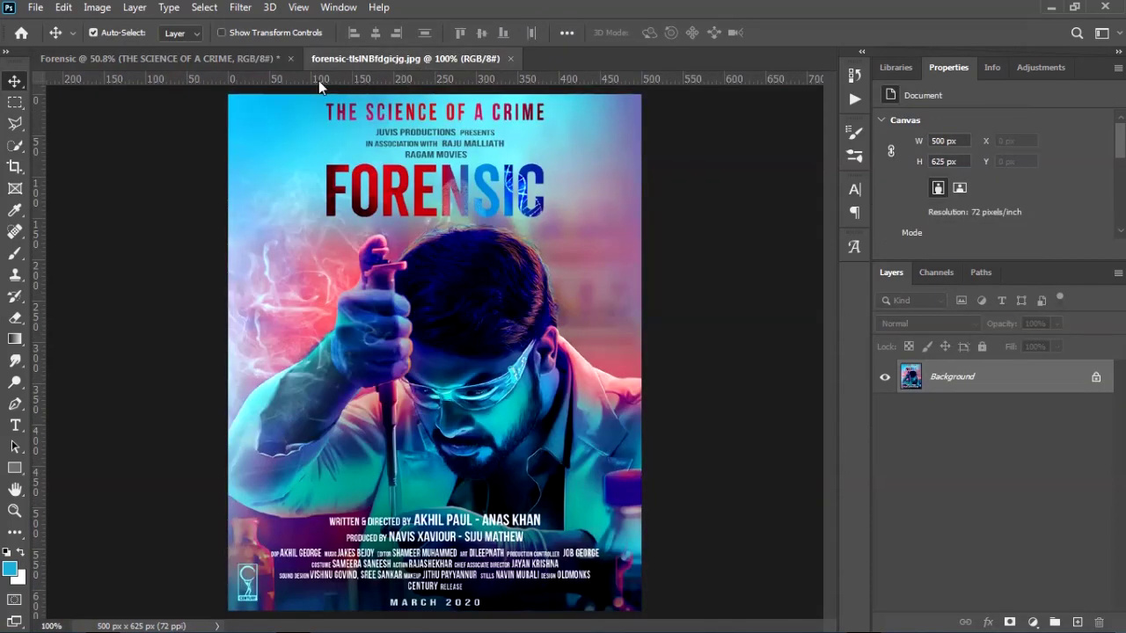
click(189, 59)
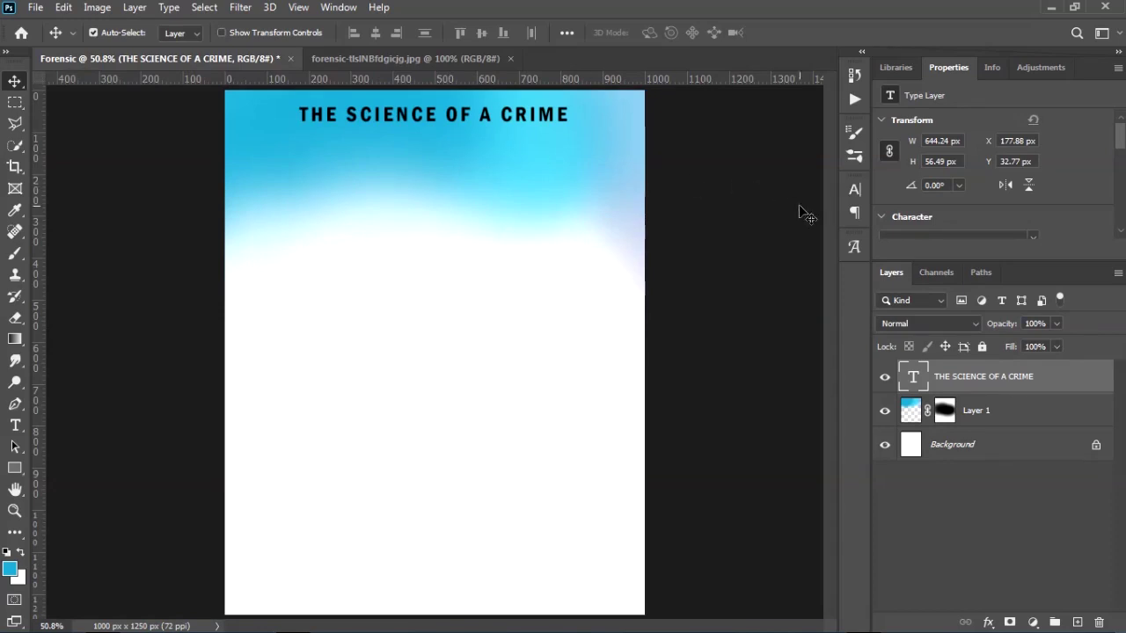
Step: Stretch the tagline downward from its lower edge to a height of about 68.3 px
scroll(990, 189, down, 1)
key(ctrl+t)
drag(432, 130, 433, 132)
key(Return)
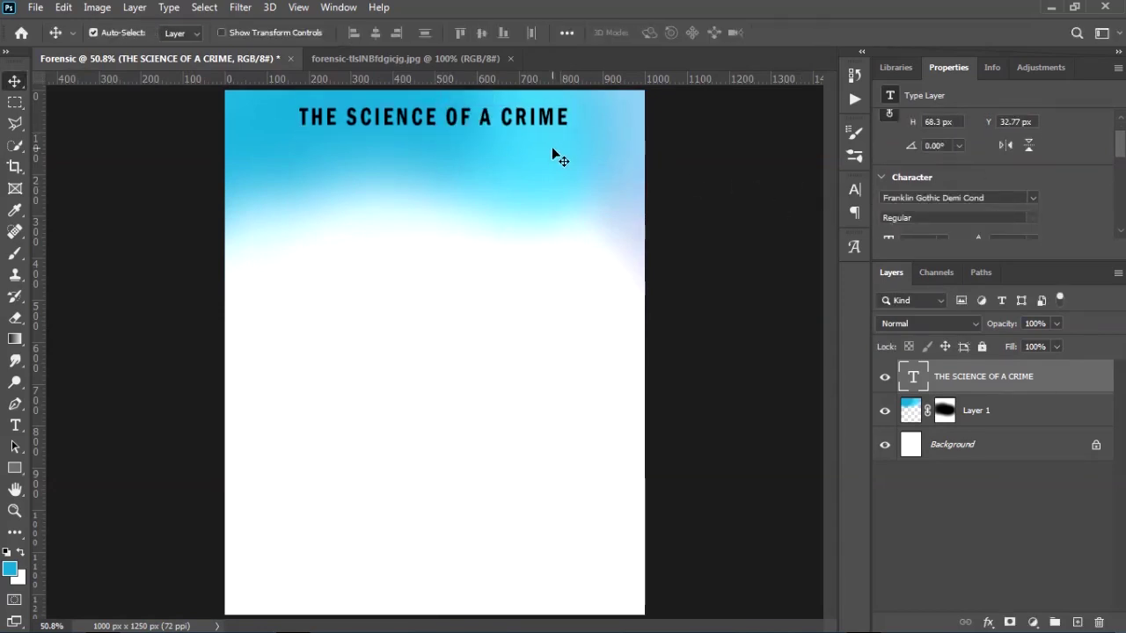
Step: Add a new layer above the tagline, brush bright red over the words, and clip the layer to the text
click(1078, 622)
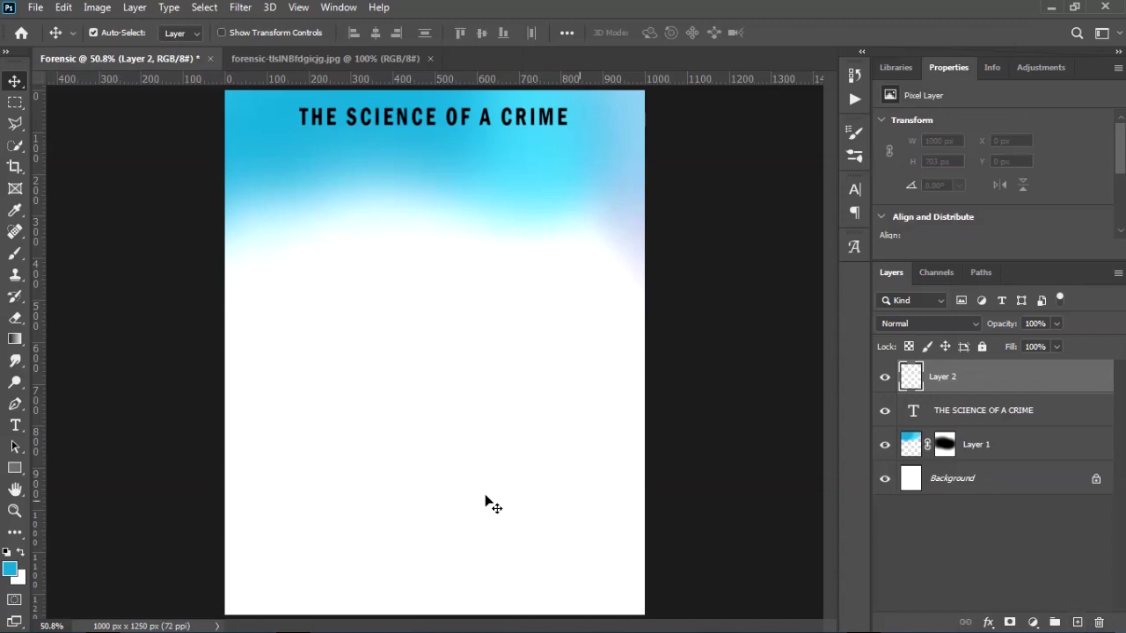
click(10, 570)
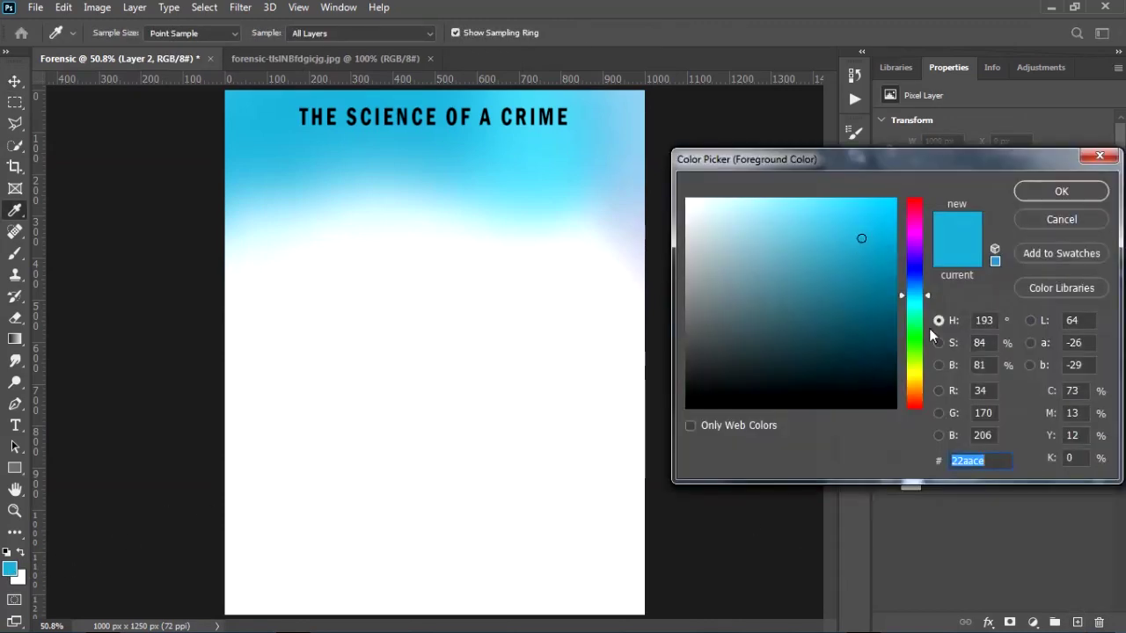
click(917, 202)
click(894, 203)
key(Return)
key(b)
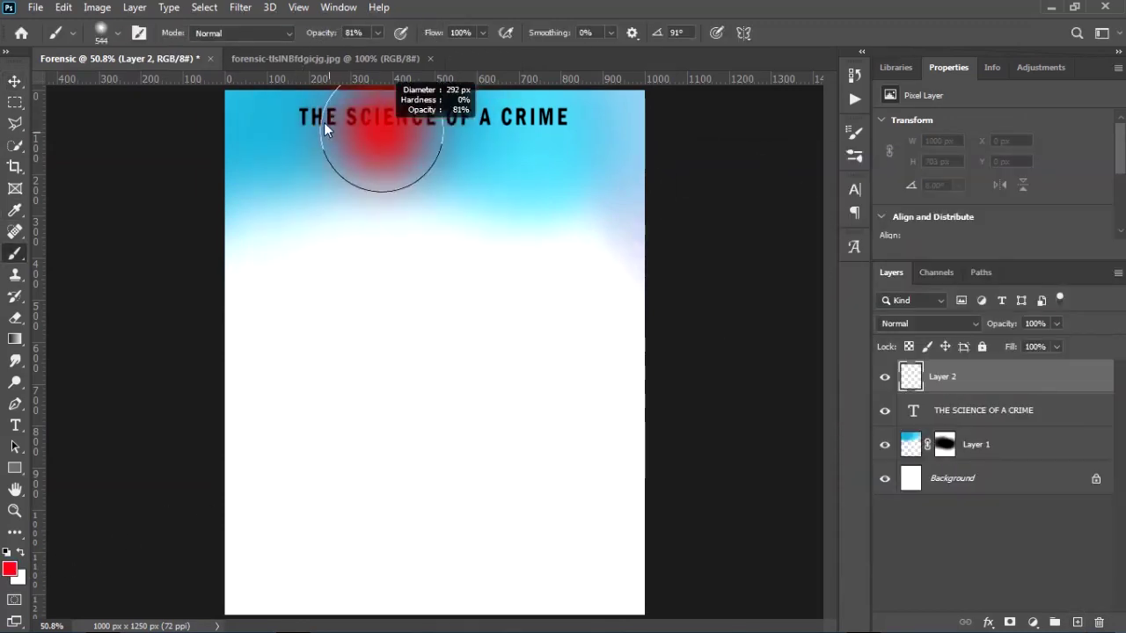
drag(324, 113, 563, 119)
alt+click(953, 394)
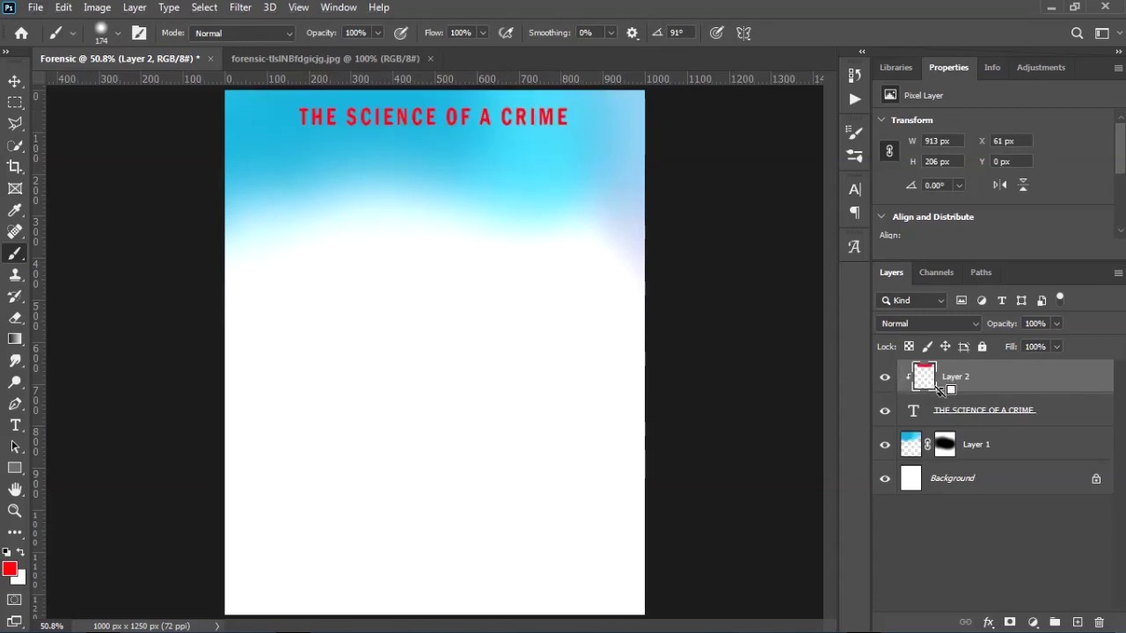
Step: Brush dark red on Layer 2 over the first letters of the tagline
click(9, 569)
drag(892, 310, 895, 299)
click(1031, 199)
mouse_move(302, 132)
mouse_down()
mouse_move(310, 179)
mouse_move(289, 149)
mouse_move(339, 198)
mouse_up()
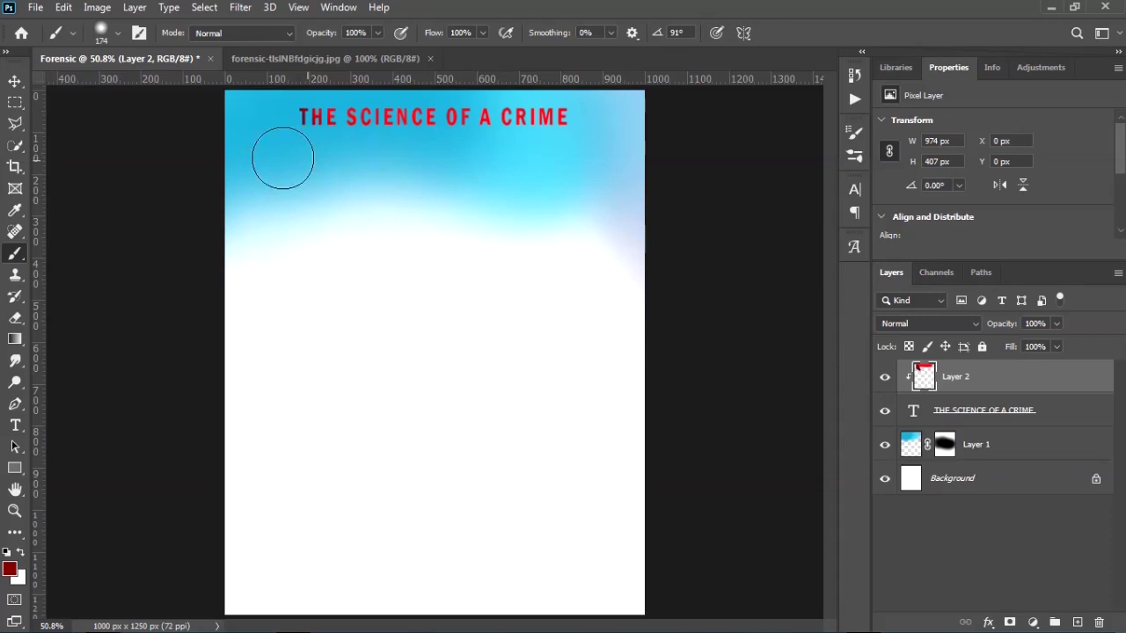
Step: Place a horizontal guide along the canvas's top edge and extend the dark red shading across the tagline
drag(338, 81, 347, 89)
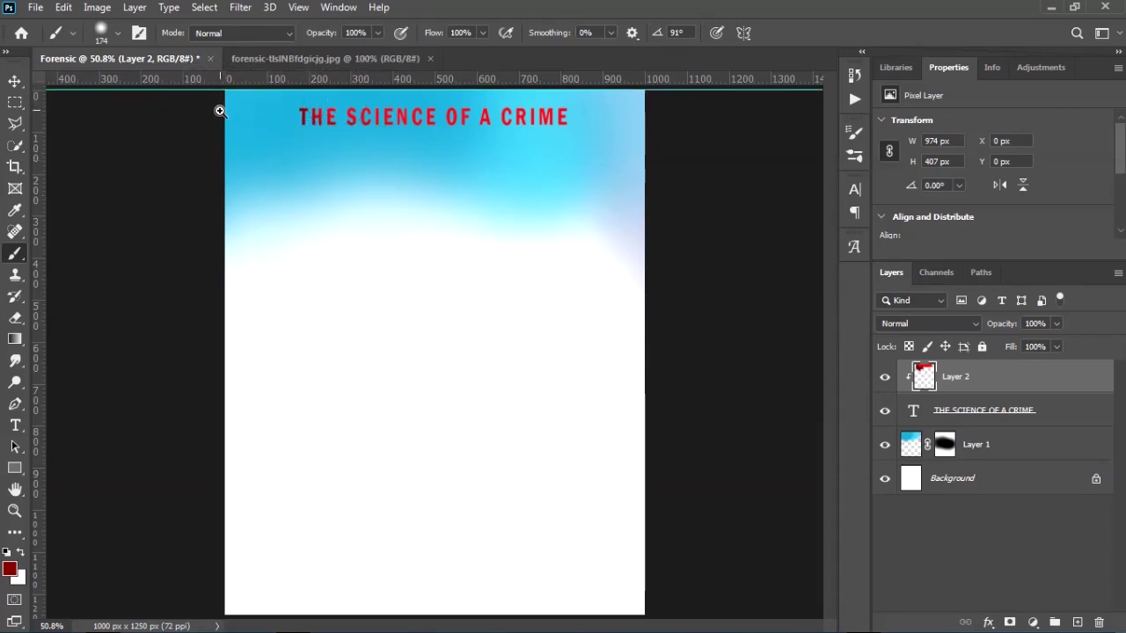
key(ctrl+minus)
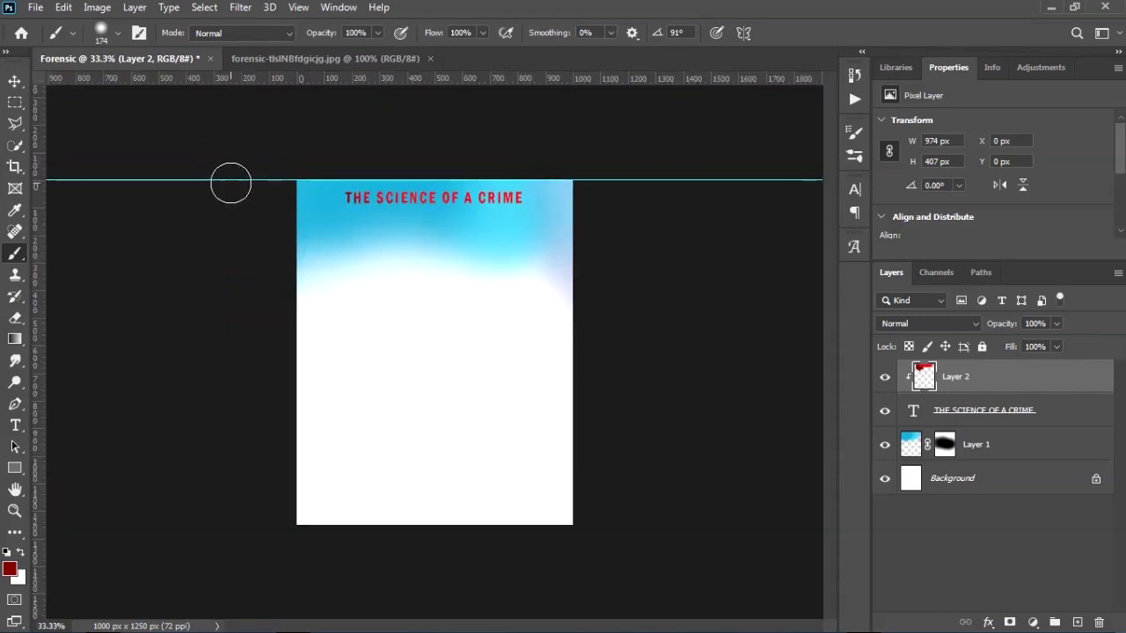
key(ctrl+plus)
key(ctrl+plus)
drag(374, 96, 382, 226)
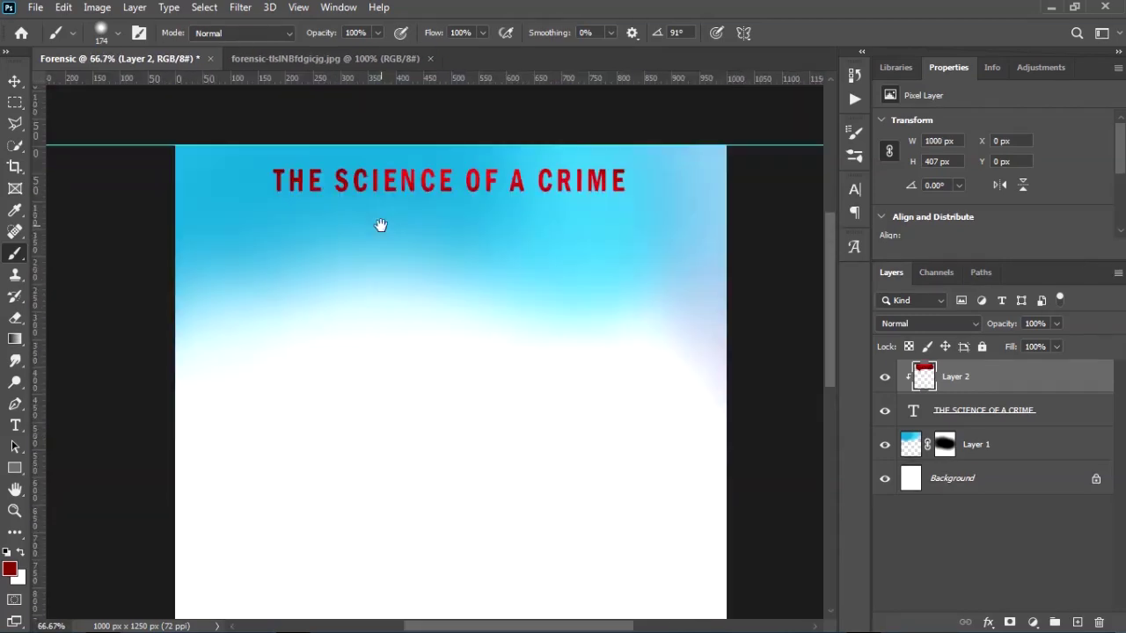
Step: Brush magenta accents on Layer 2 over the tagline, and group Layer 2 with the tagline text
click(10, 569)
click(912, 244)
key(Return)
drag(315, 232, 390, 236)
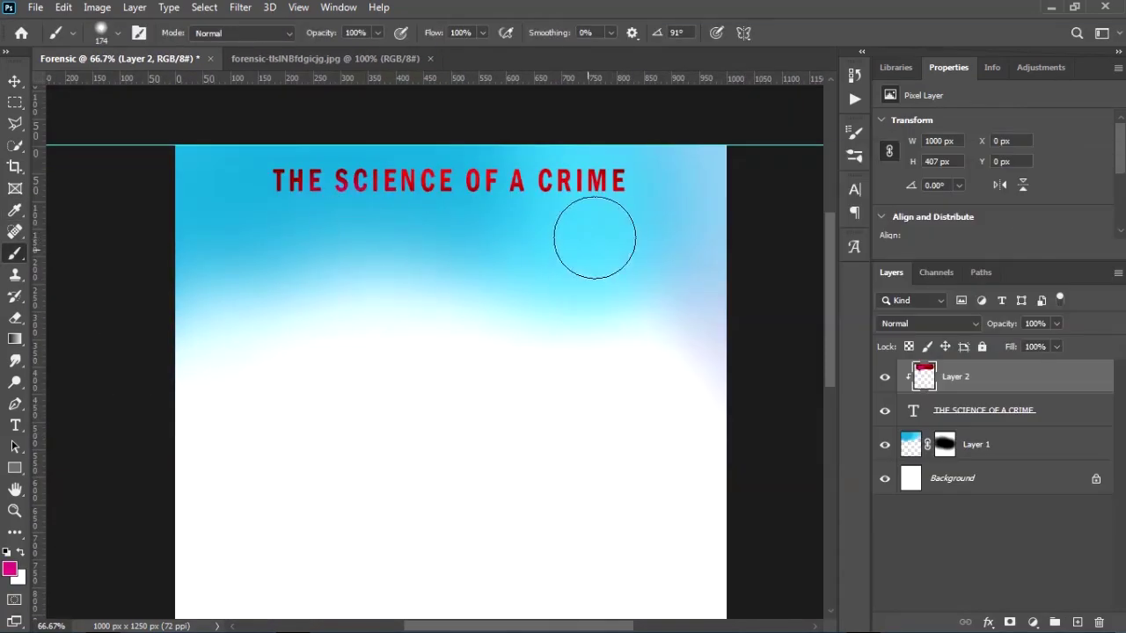
scroll(536, 103, down, 1)
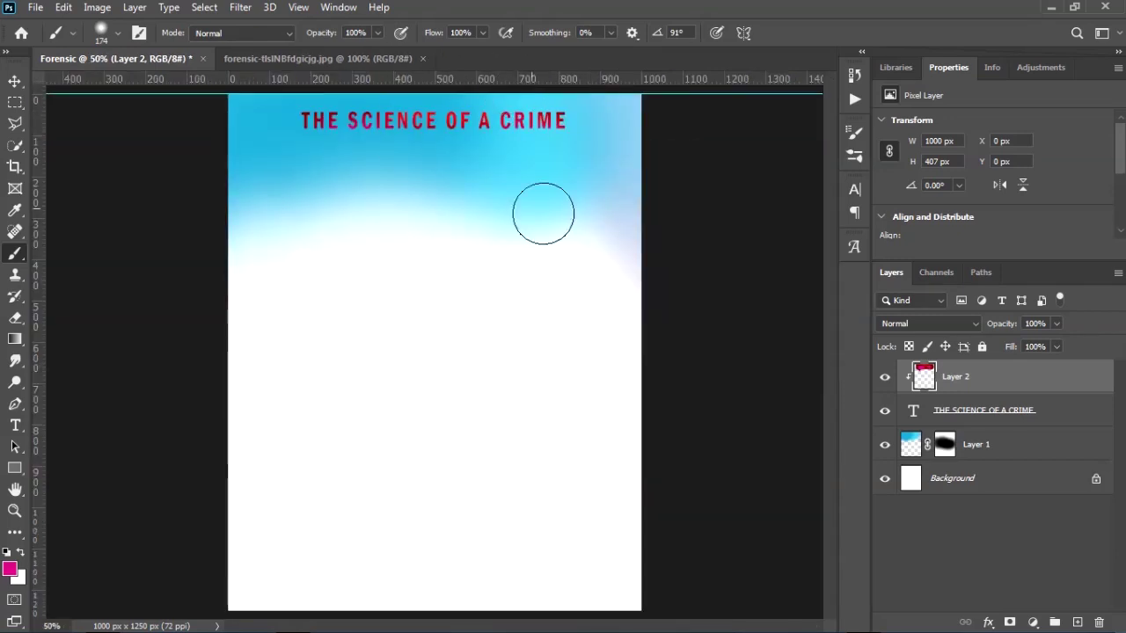
shift+click(981, 416)
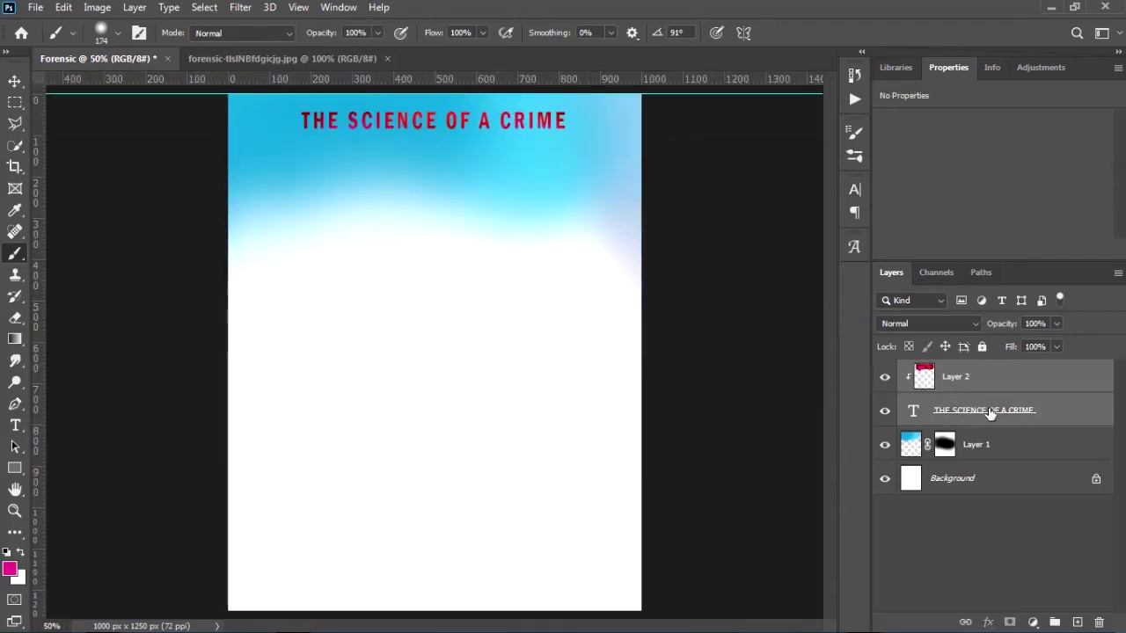
key(ctrl+g)
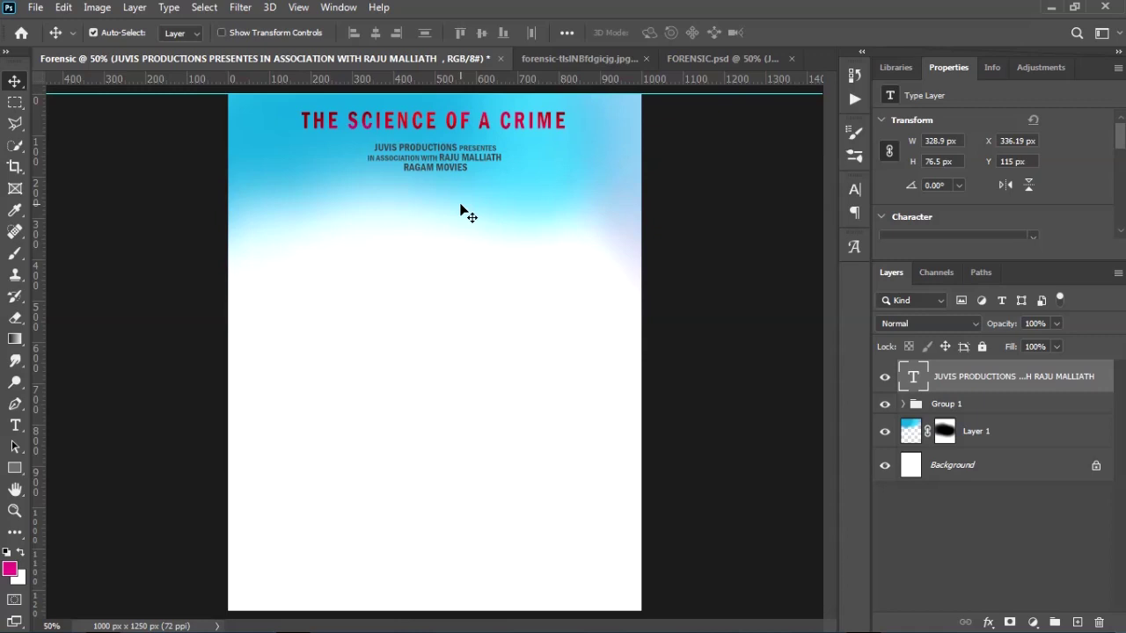
Step: Add the title text "FORENSIC" below the production credits and enlarge it to about 103.22 pt
key(t)
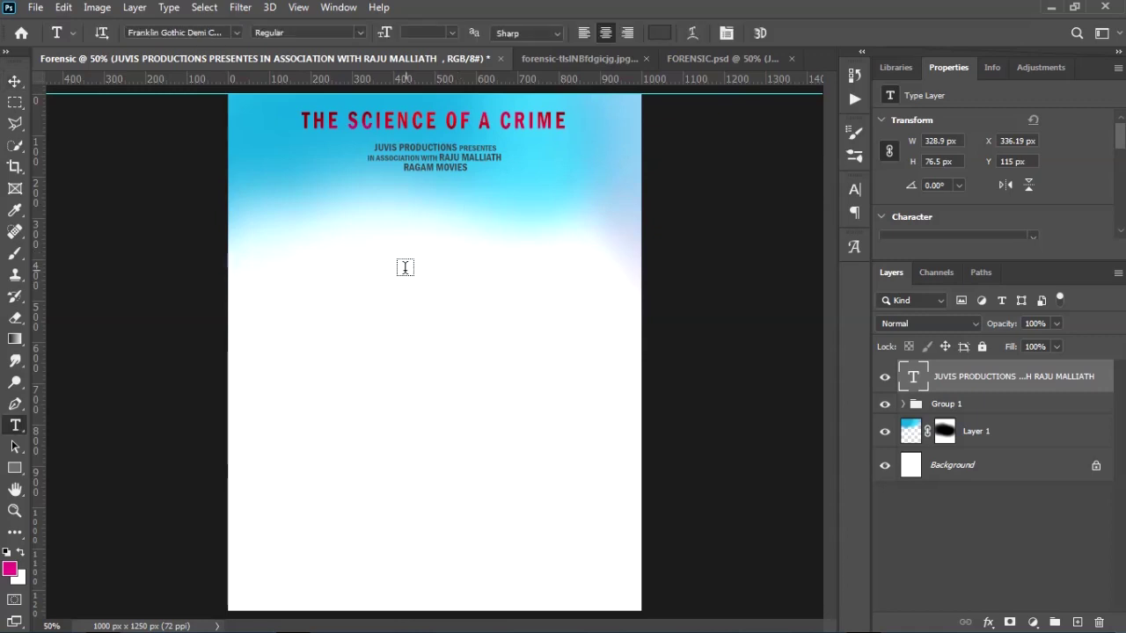
click(405, 267)
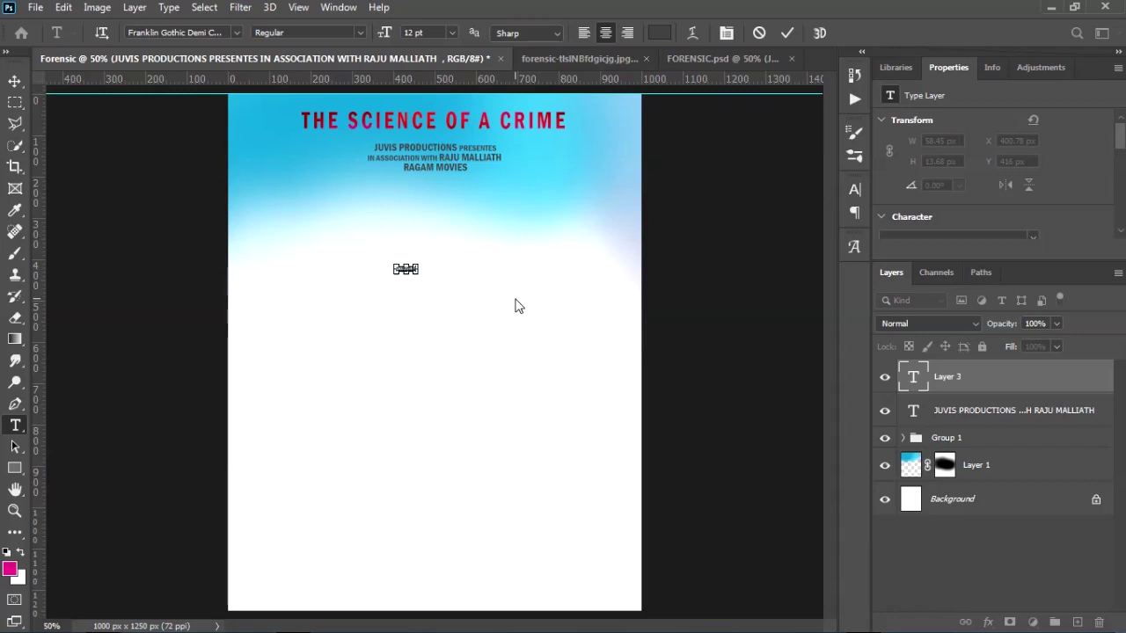
click(515, 299)
key(ctrl+t)
drag(418, 276, 491, 293)
click(817, 33)
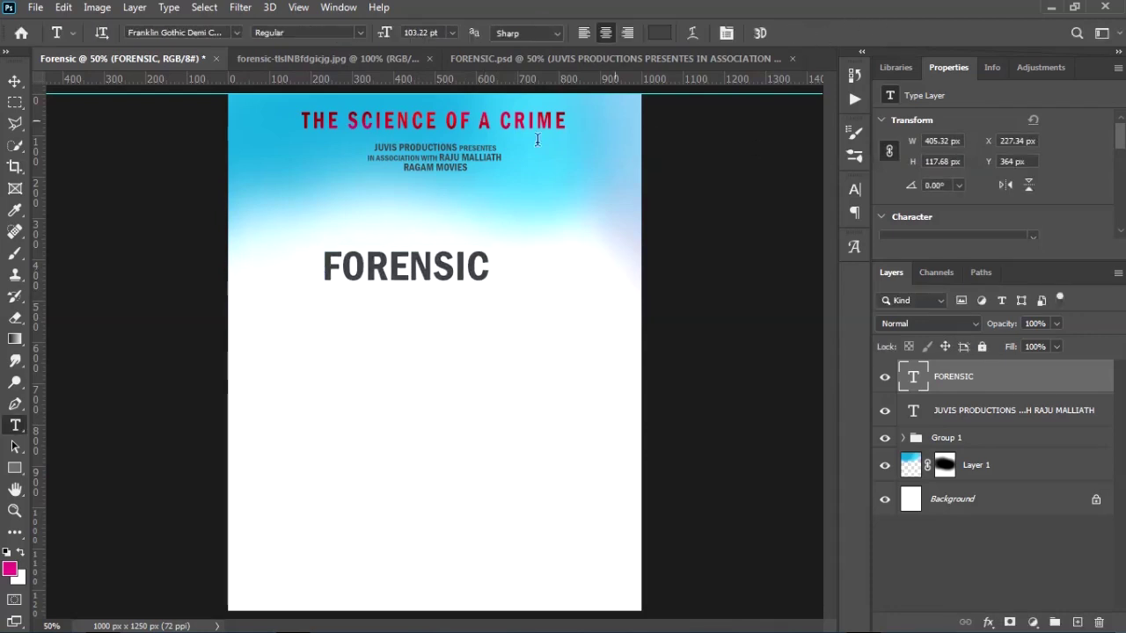
Step: Centre the FORENSIC title, enlarge it to about 164.98 pt, and move it up beneath the production credits
click(15, 82)
drag(412, 258, 439, 257)
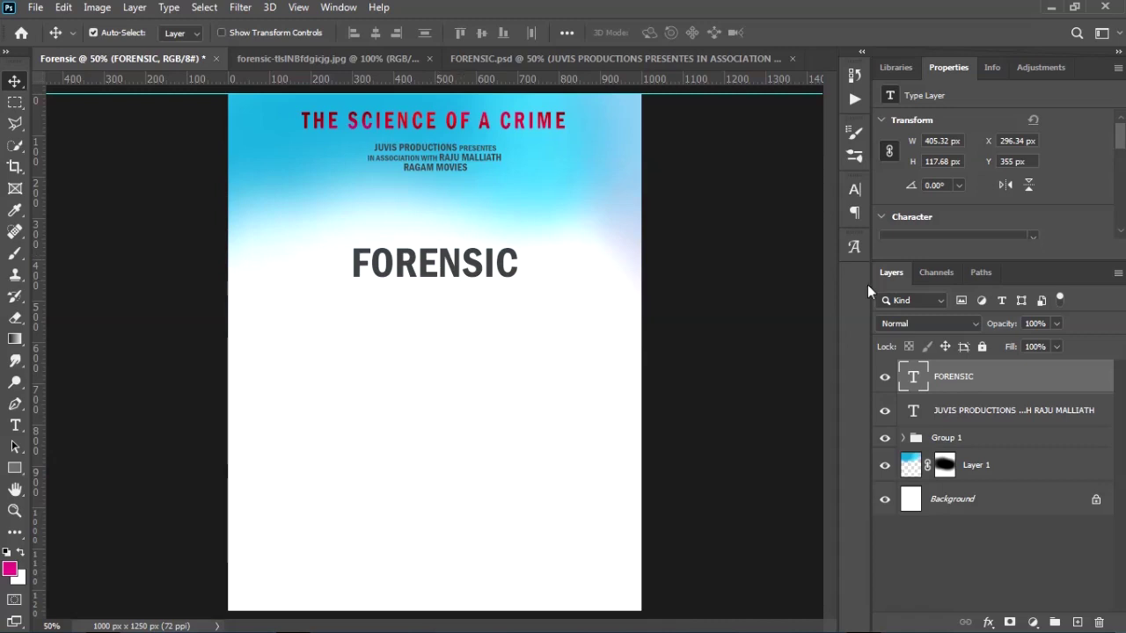
scroll(907, 204, down, 2)
key(ctrl+t)
drag(518, 288, 548, 292)
drag(451, 245, 439, 154)
drag(530, 203, 532, 235)
key(Return)
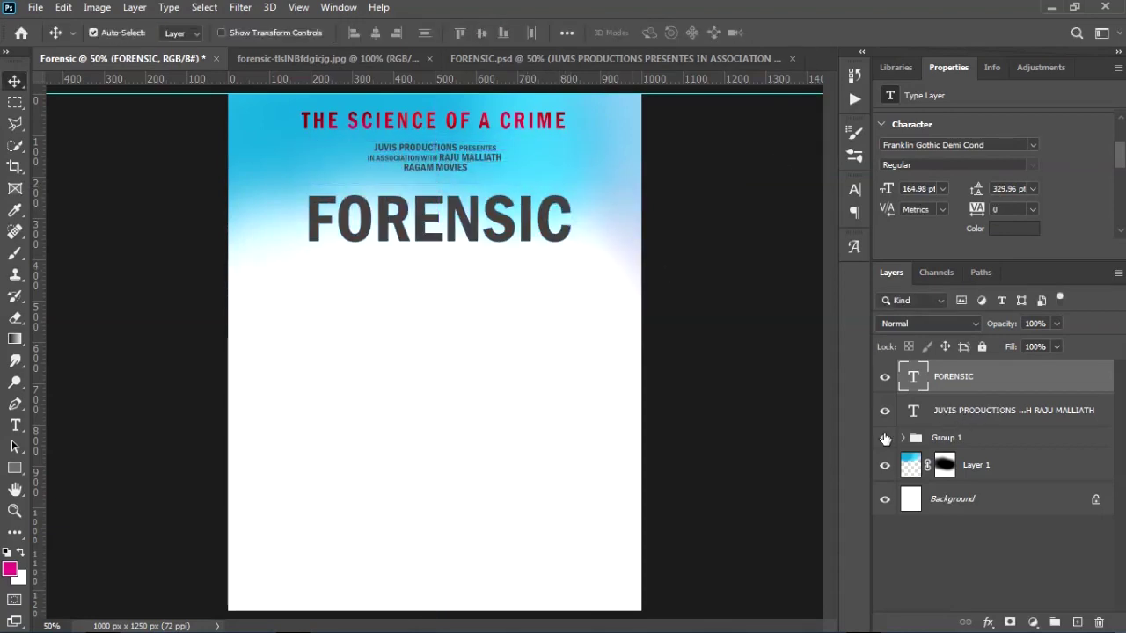
Step: Rename the tagline's group "Top" and put the FORENSIC text layer in a new group
double_click(946, 437)
text(TO)
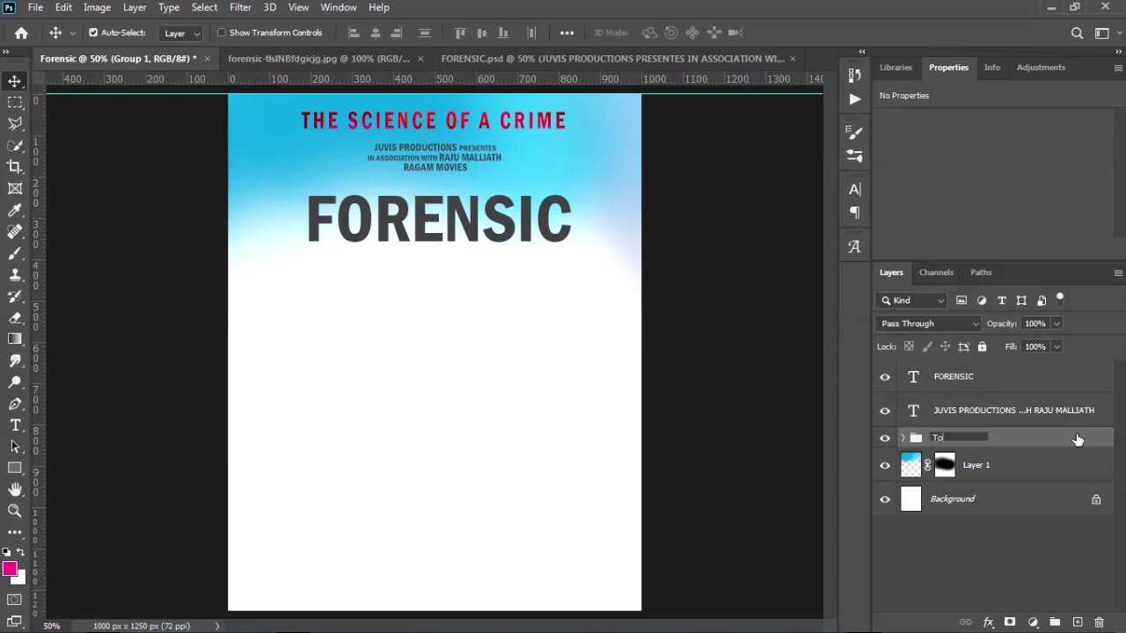
text(p)
key(Return)
click(962, 380)
key(ctrl+g)
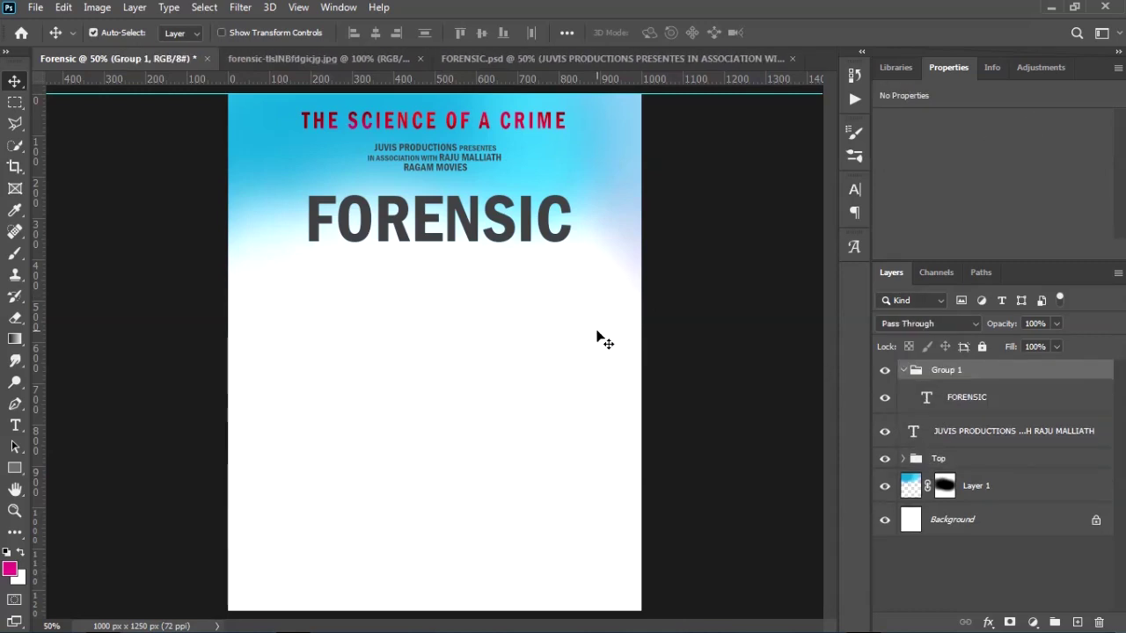
Step: Add a new layer clipped to the FORENSIC text and brush dark maroon 390414 over the title's first letters
key(b)
click(967, 402)
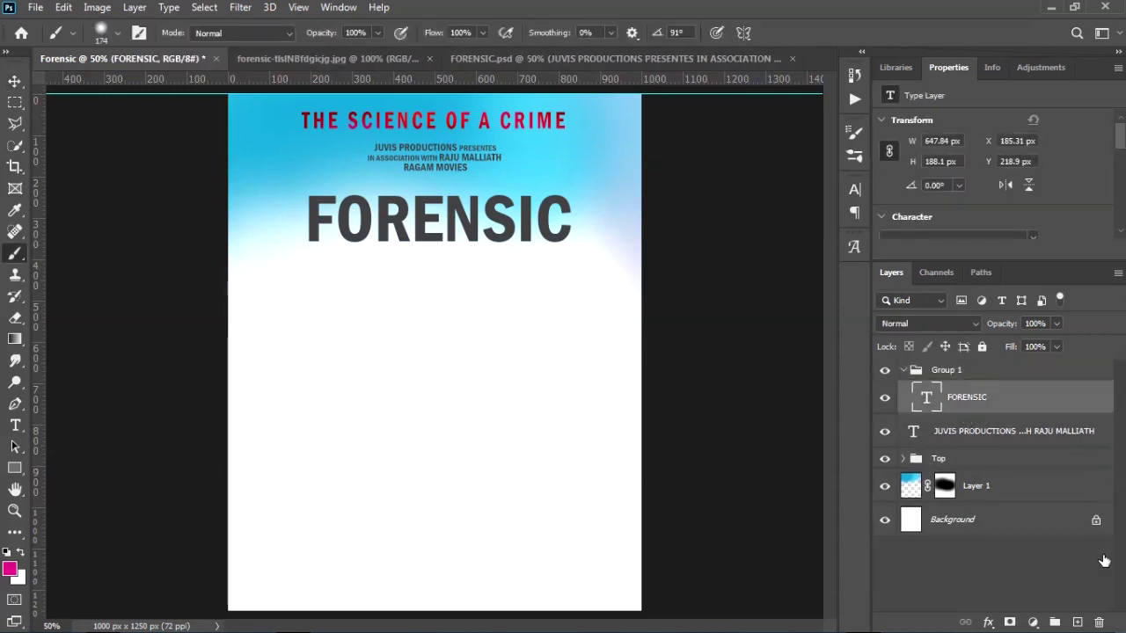
click(1077, 621)
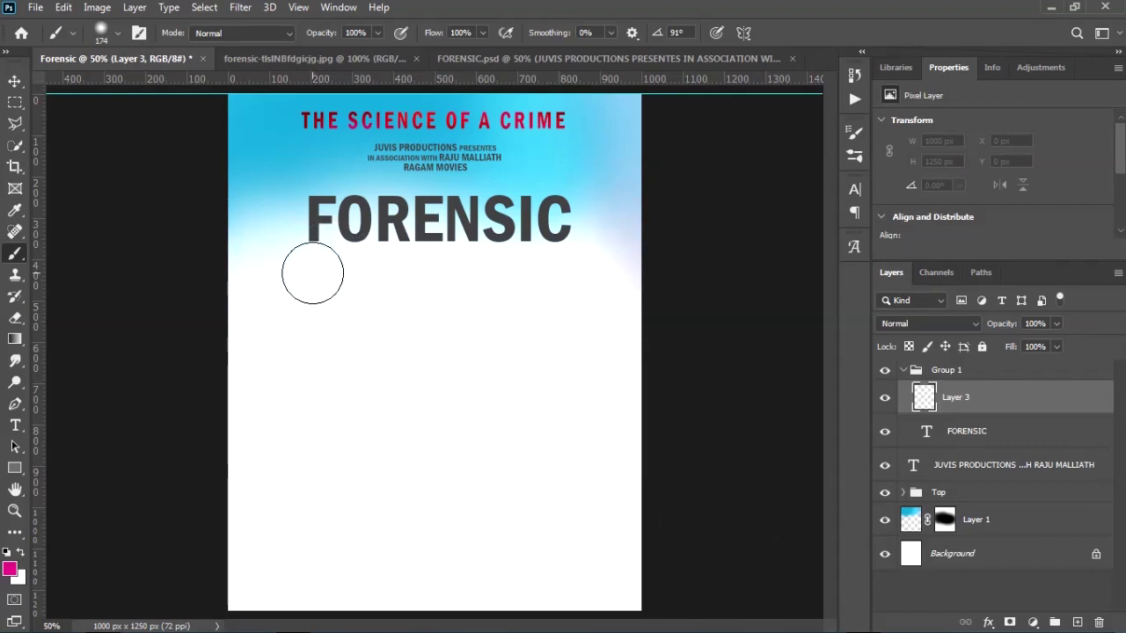
click(10, 569)
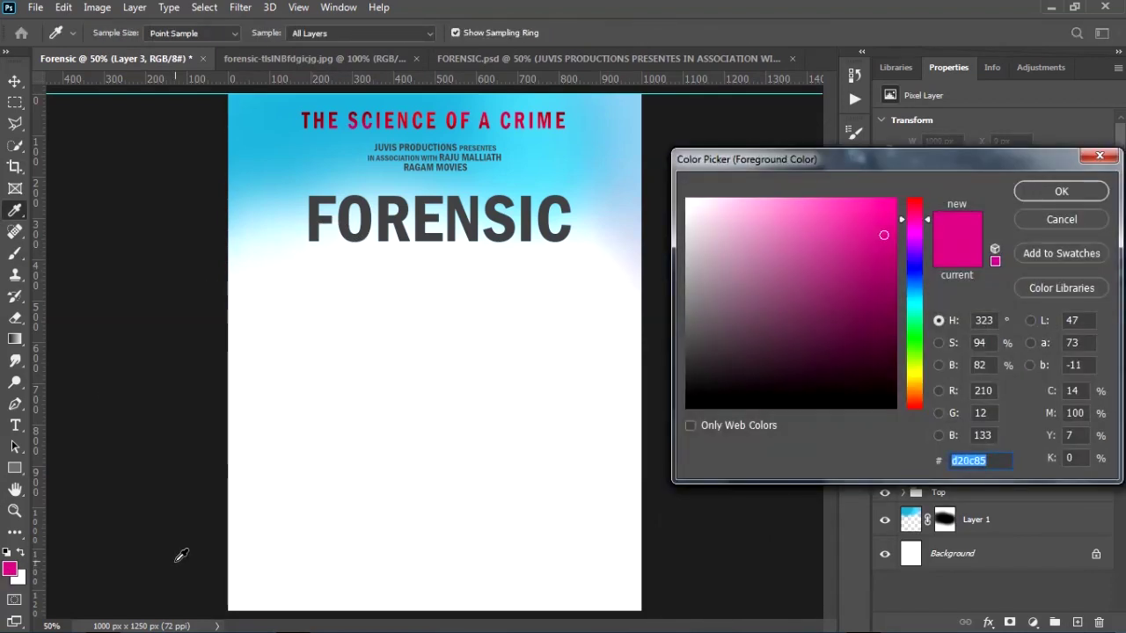
text(390414)
click(1051, 191)
alt+click(953, 414)
mouse_move(291, 229)
mouse_down()
mouse_move(269, 208)
mouse_move(316, 305)
mouse_up()
alt+right_click(297, 259)
click(10, 569)
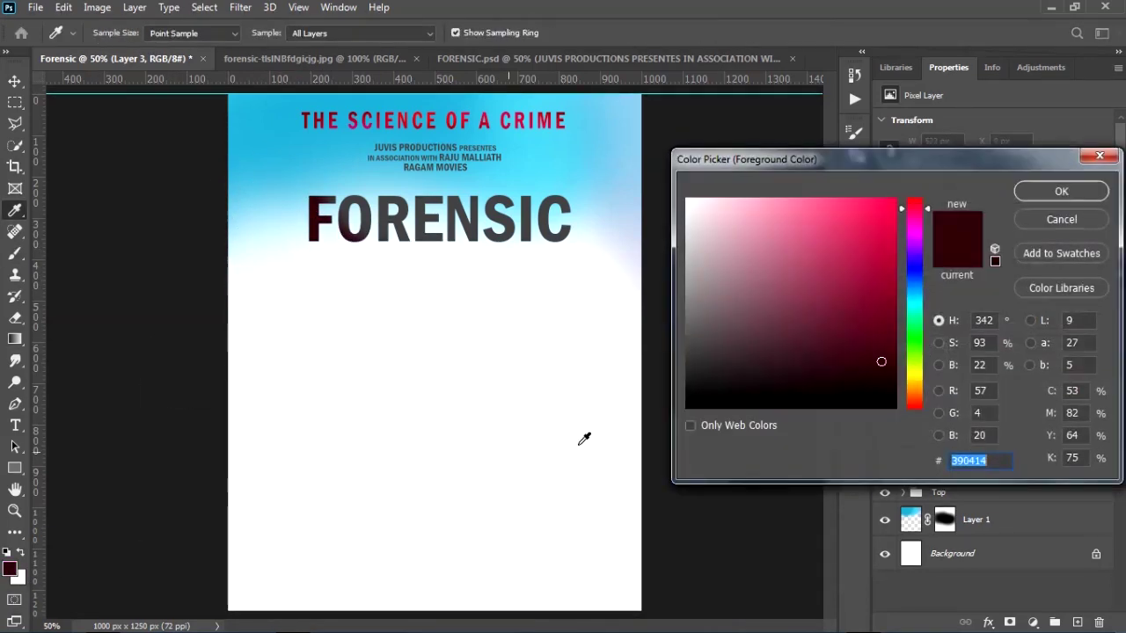
click(1062, 190)
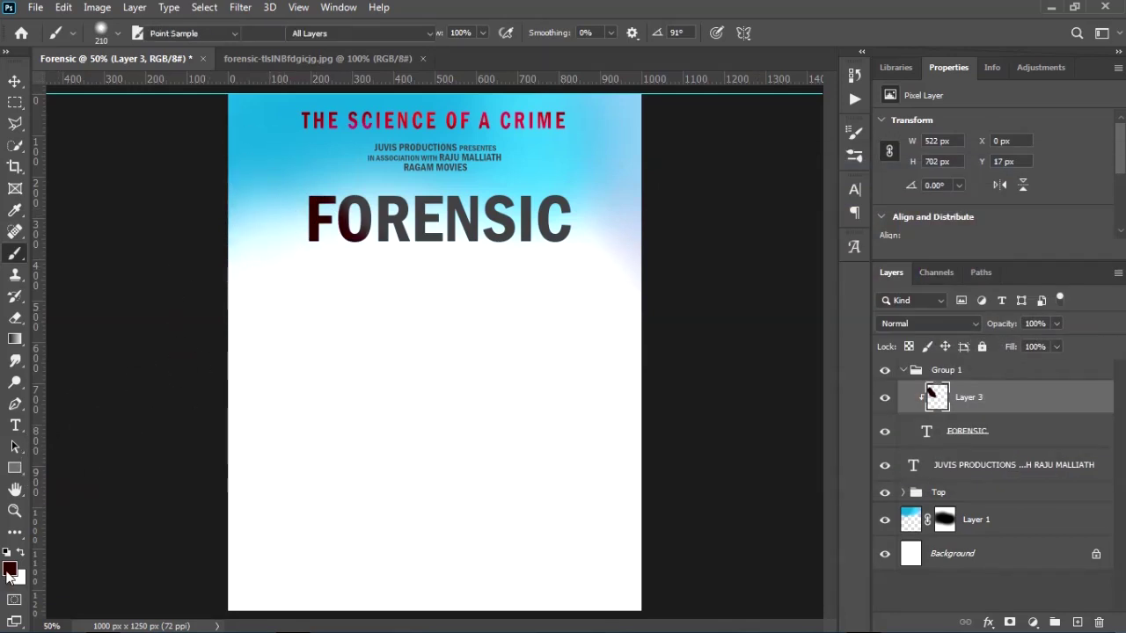
Step: Brush red d30519 on Layer 3 over the title's letters from the F to the N
click(10, 569)
text(d30519)
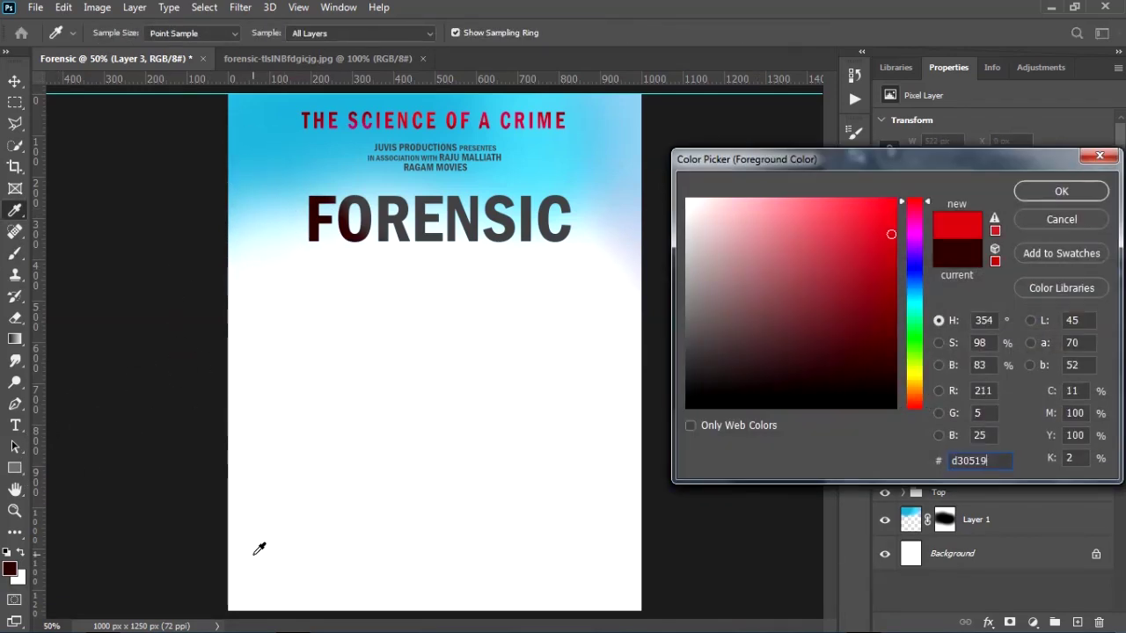
click(1058, 191)
mouse_move(326, 201)
mouse_down()
mouse_move(360, 214)
mouse_move(306, 170)
mouse_up()
mouse_move(467, 293)
mouse_down()
mouse_move(435, 213)
mouse_move(473, 299)
mouse_up()
Step: Blend the F and O of the title with maroon and red sampled from the letters, using a larger brush
alt+click(312, 242)
alt+right_click(293, 186)
alt+click(314, 221)
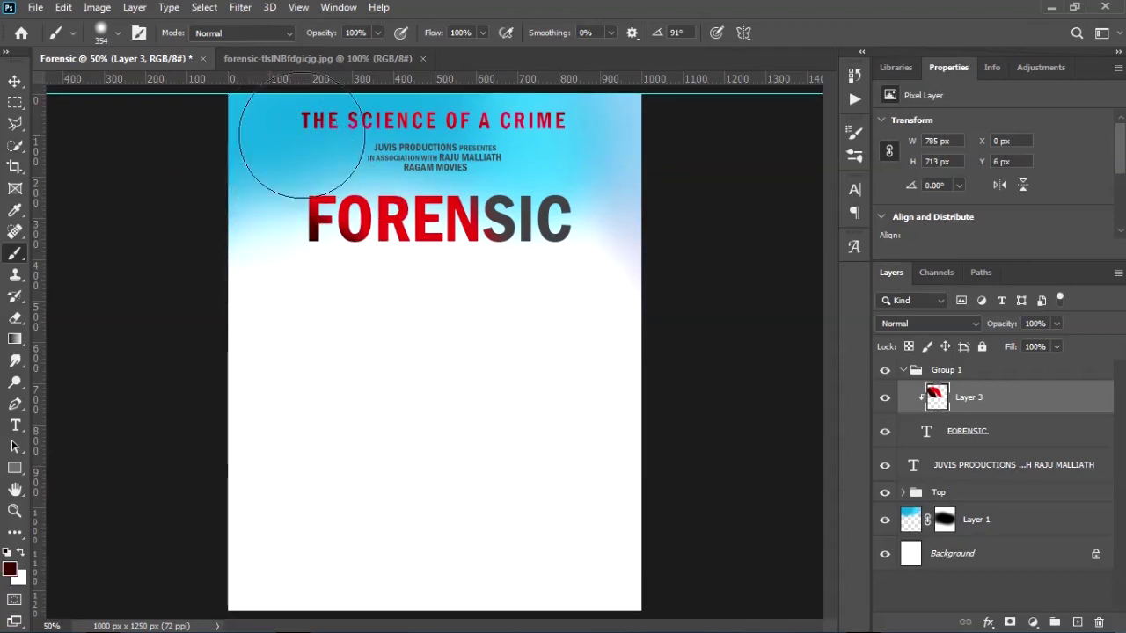
click(236, 259)
alt+click(402, 214)
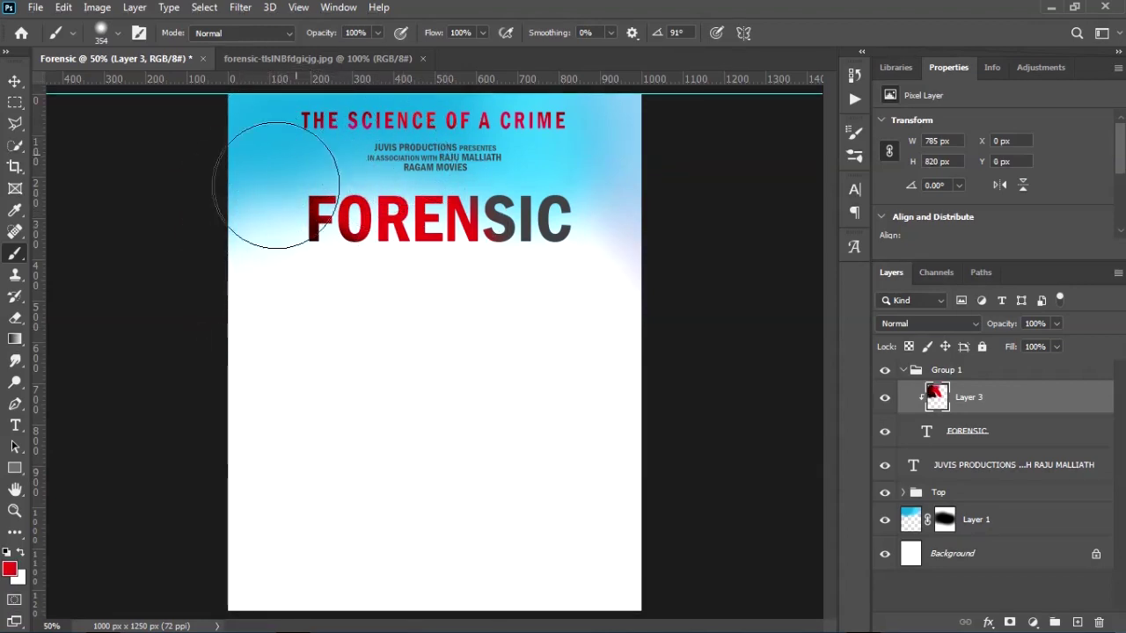
Step: Brush blue 028cd4 on Layer 3 over the ENSIC part of the title
click(9, 570)
text(028cd4)
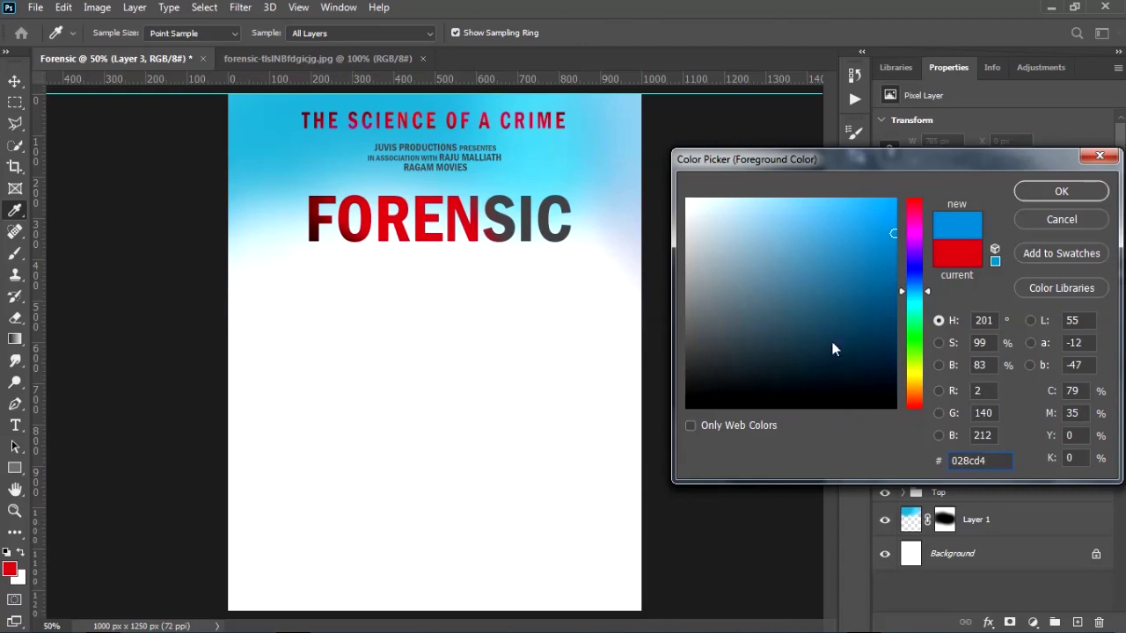
click(1039, 200)
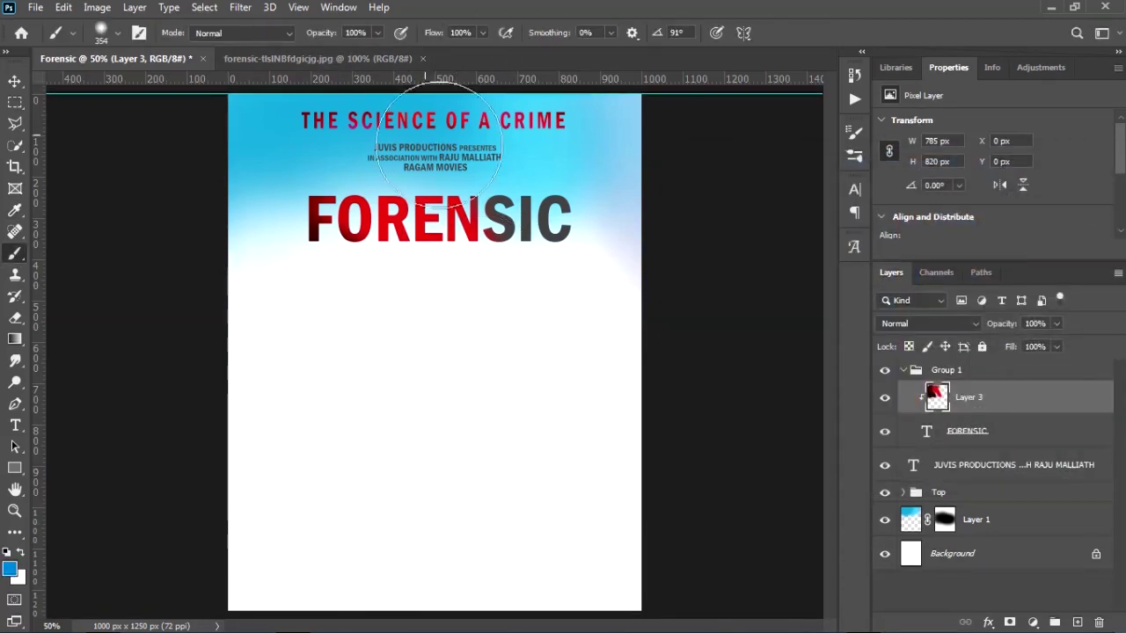
mouse_move(467, 147)
mouse_down()
mouse_move(516, 252)
mouse_move(542, 354)
mouse_move(510, 141)
mouse_move(540, 206)
mouse_move(422, 281)
mouse_up()
Step: Shade the title's last letters with darker blue 0162a4 and the final C with a deep navy blue
click(10, 568)
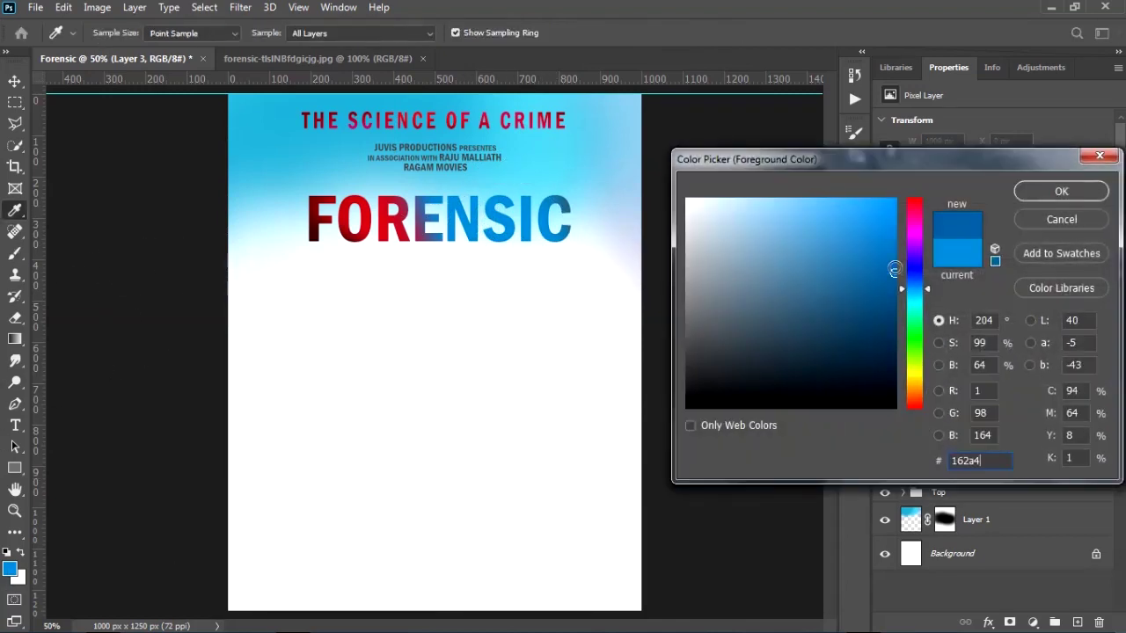
click(1065, 192)
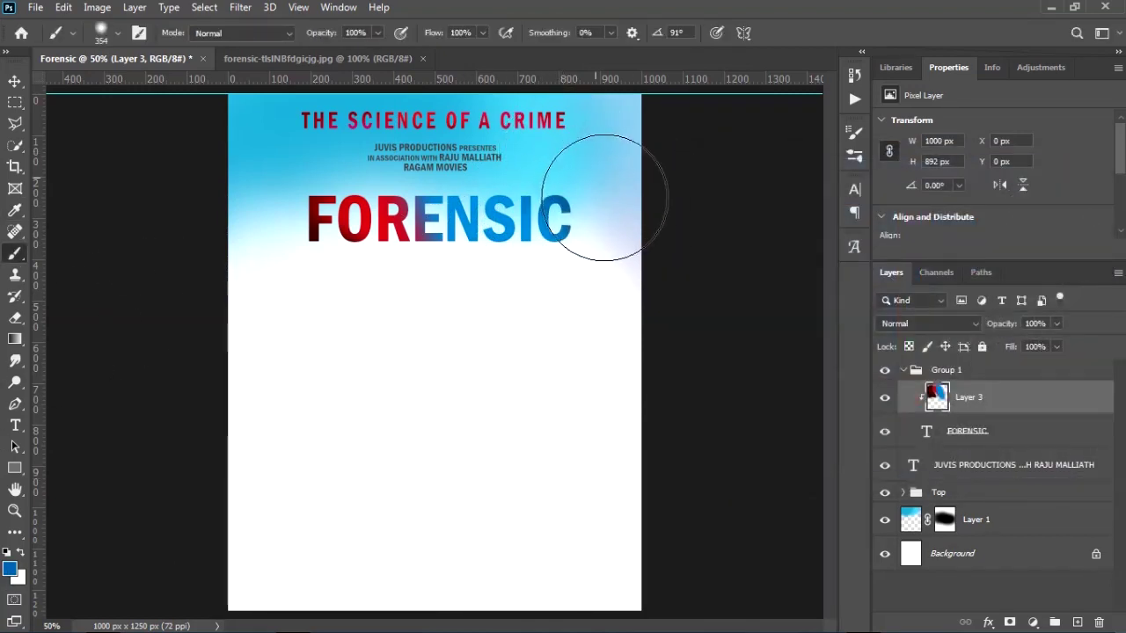
click(11, 568)
drag(920, 290, 921, 272)
click(1031, 195)
click(634, 221)
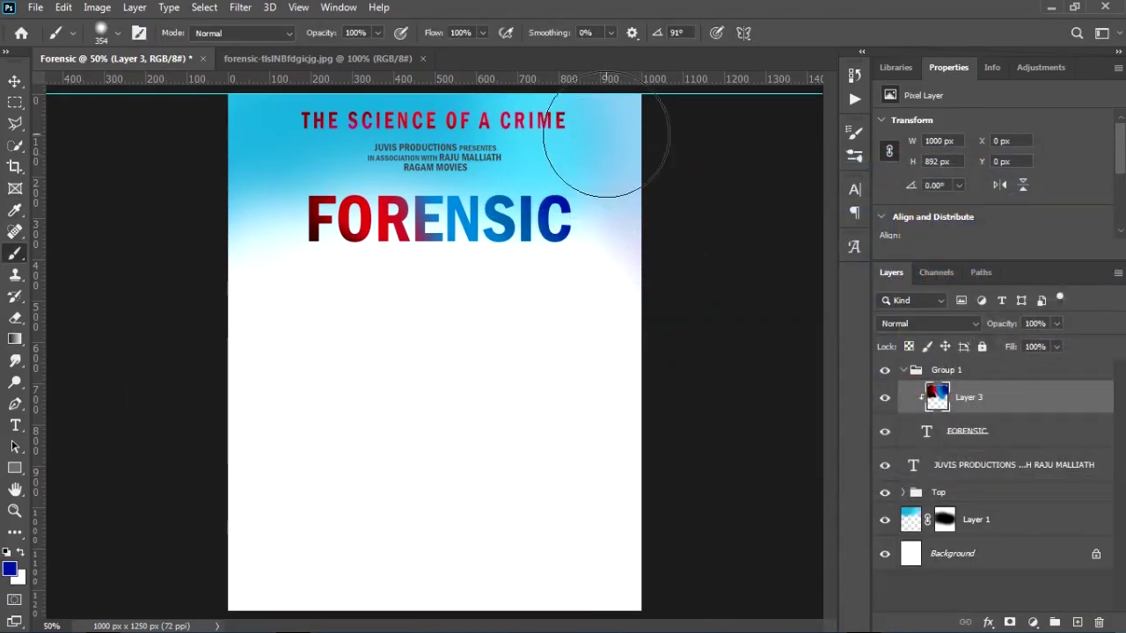
key(v)
ctrl+click(624, 139)
key(ctrl+t)
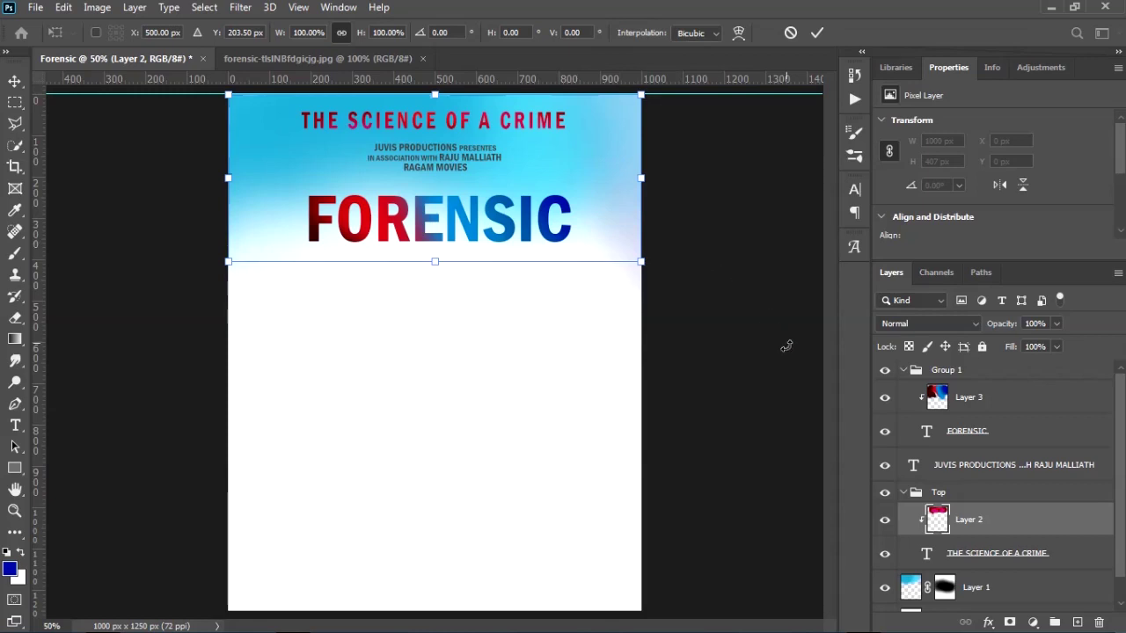
click(817, 34)
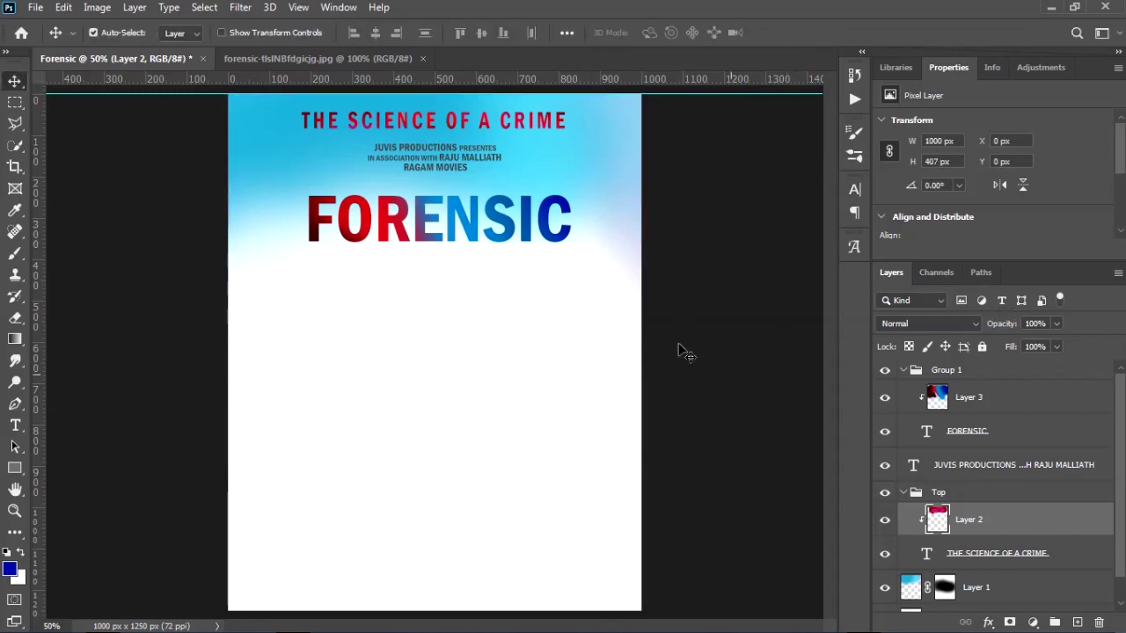
Step: Narrow the THE SCIENCE OF A CRIME tagline symmetrically to about 86% of its width
click(972, 555)
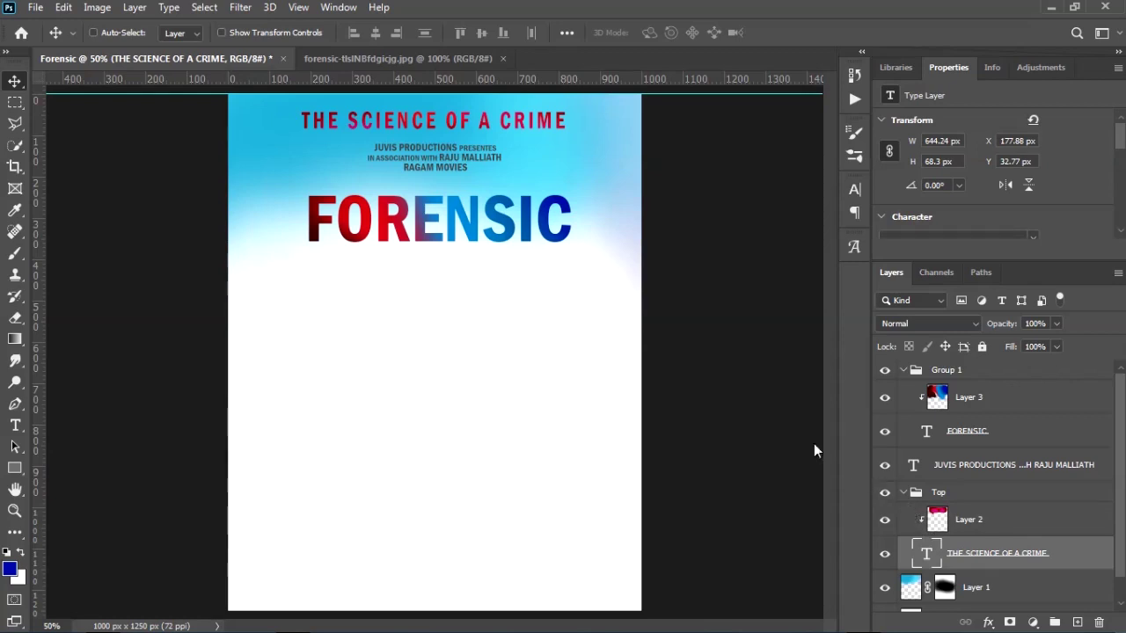
key(ctrl+t)
drag(567, 120, 550, 120)
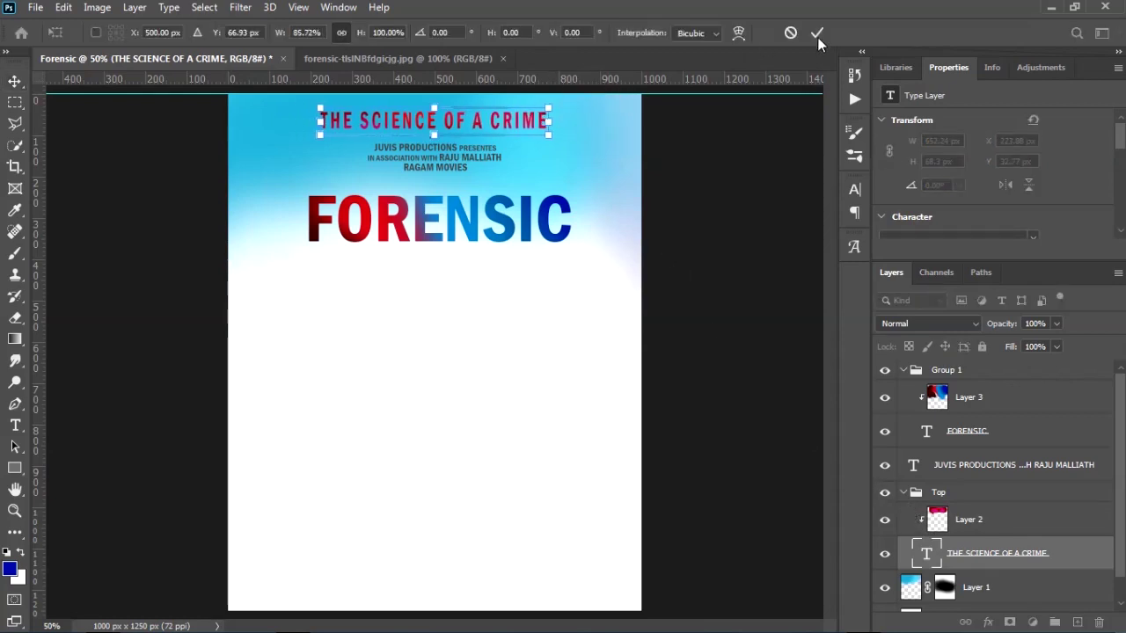
click(817, 34)
Step: Narrow the FORENSIC title together with its Layer 3 colours symmetrically to about 87% of their width
click(452, 221)
ctrl+click(985, 431)
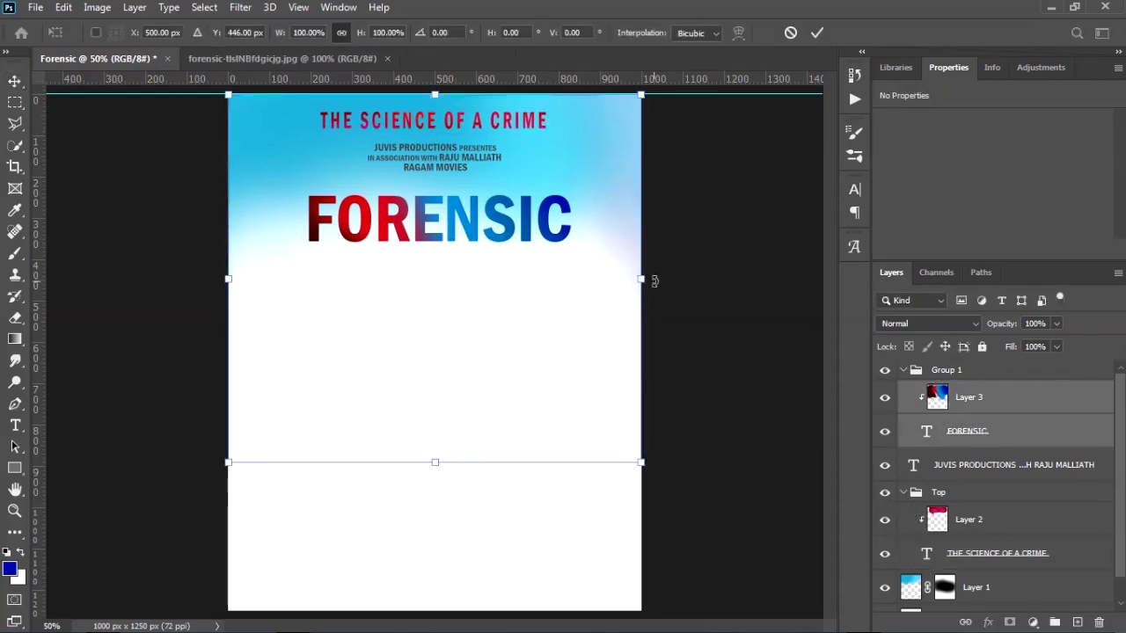
drag(639, 278, 613, 276)
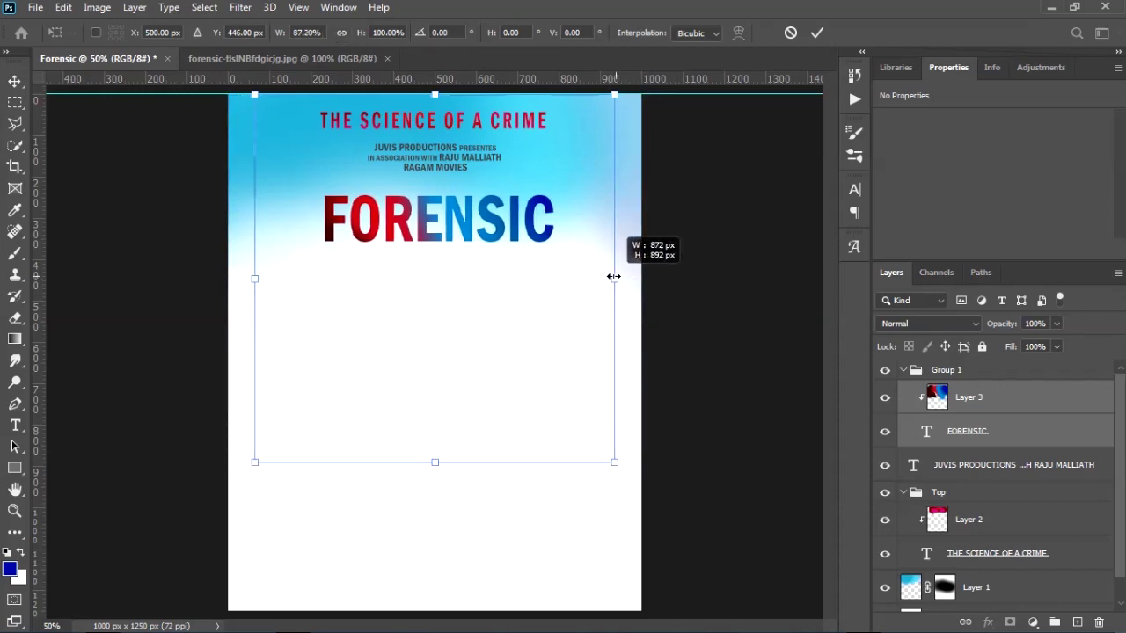
drag(613, 276, 613, 276)
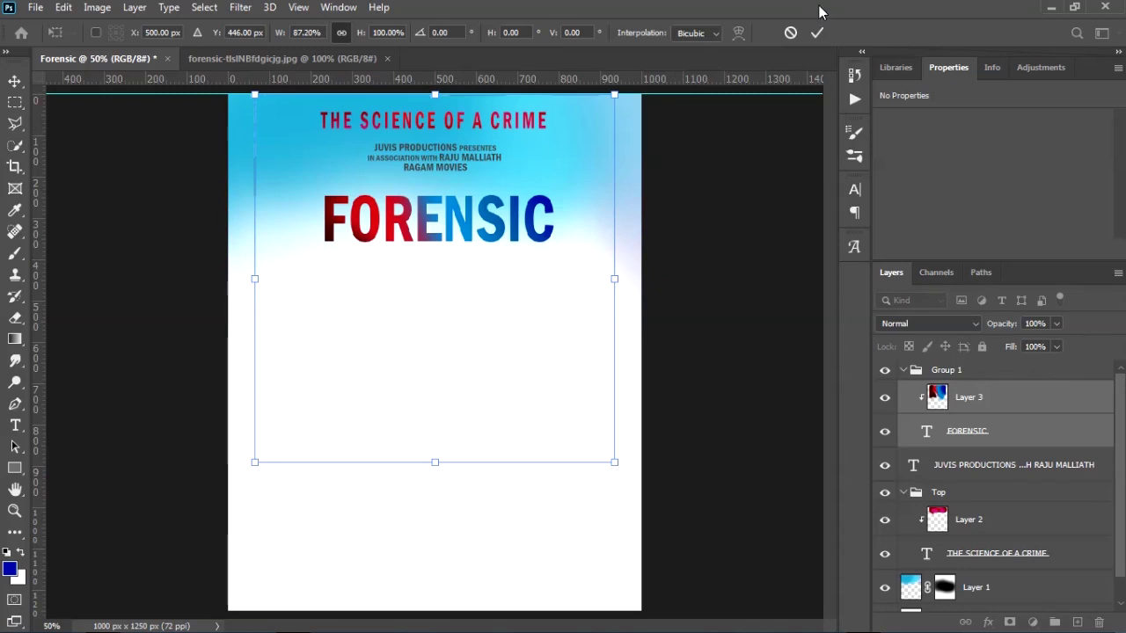
click(816, 34)
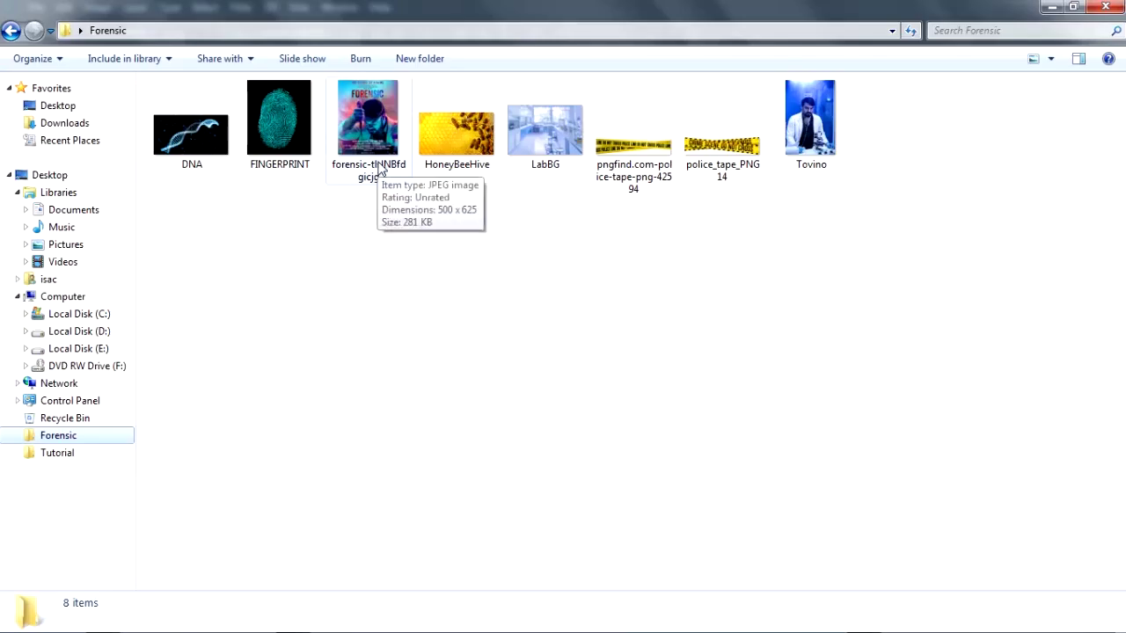
Step: Place the DNA image into Group 1 above Layer 3 and move it over the ENSIC part of the title
drag(211, 171, 528, 246)
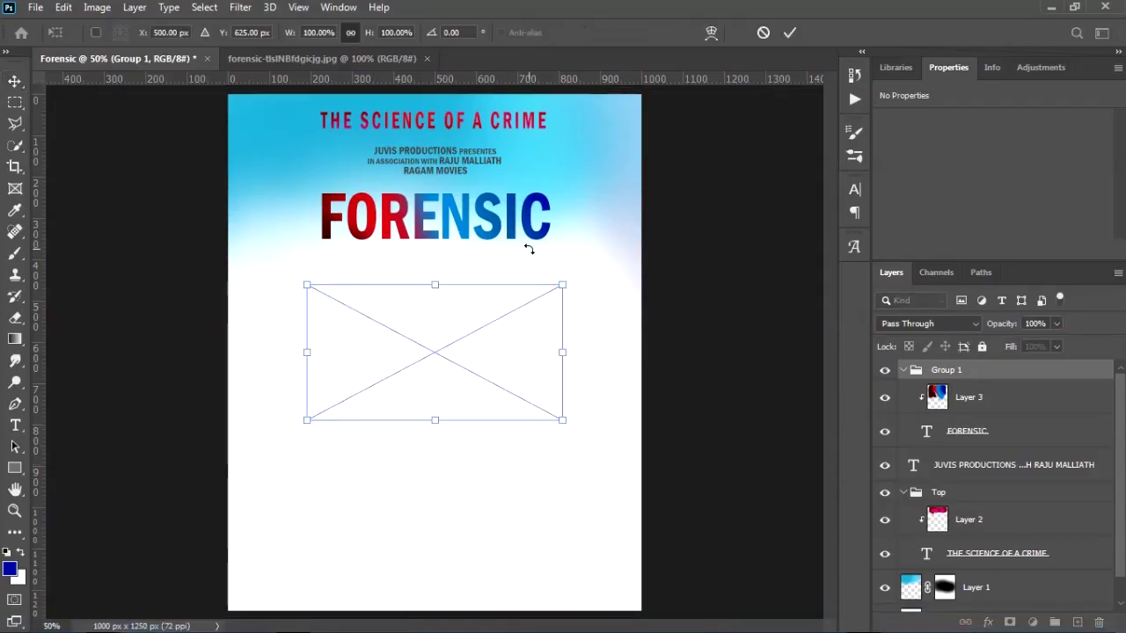
click(790, 33)
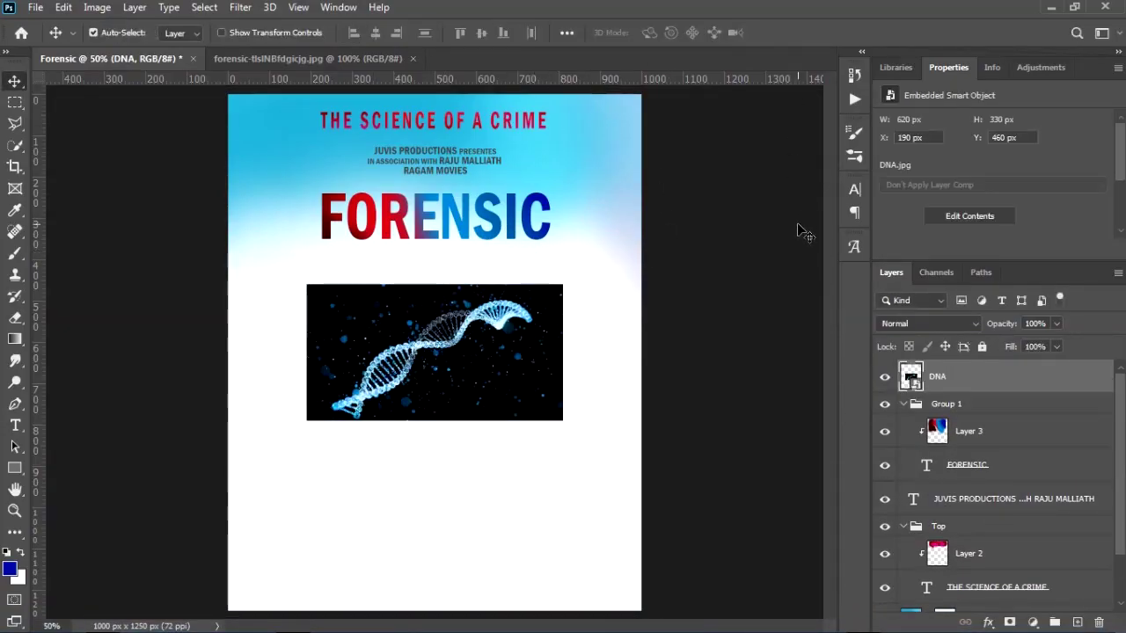
key(ctrl+bracketleft)
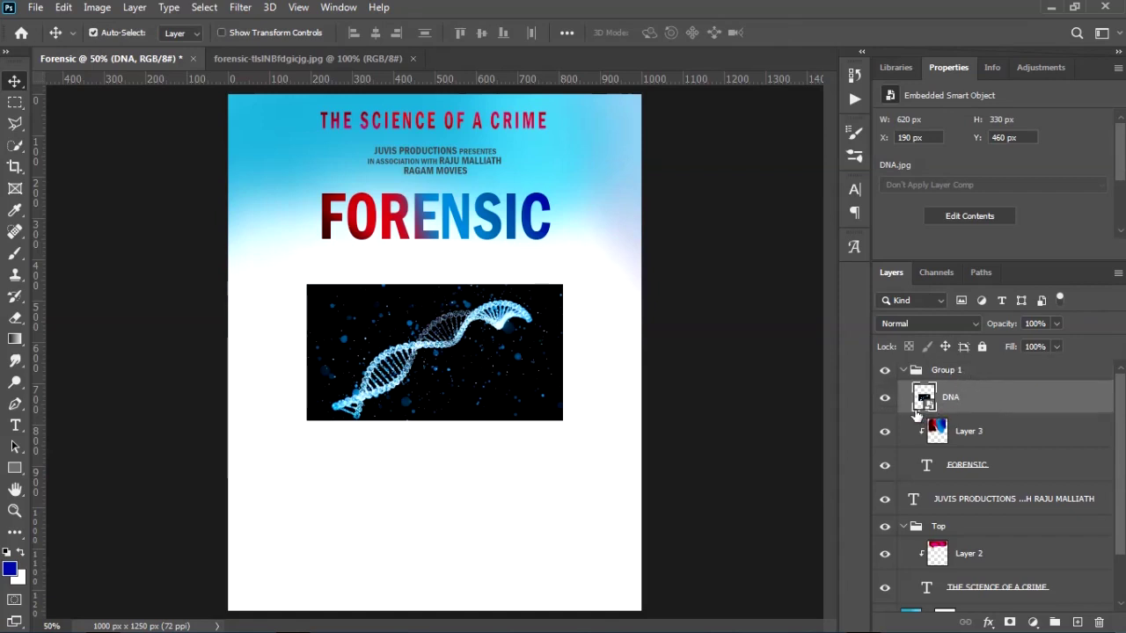
drag(508, 376, 556, 256)
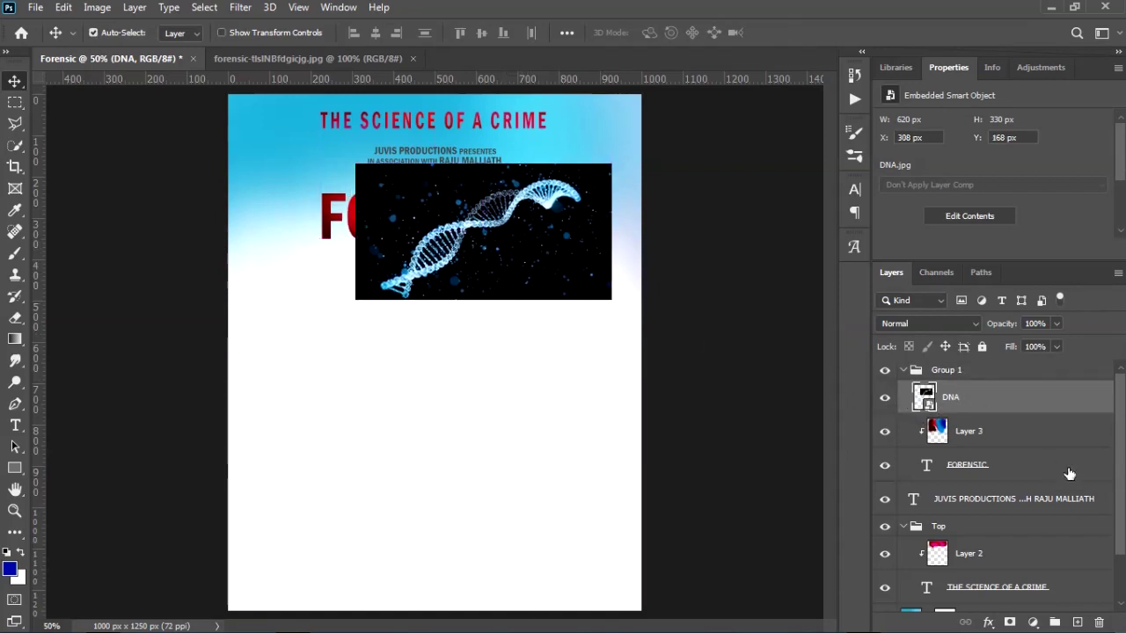
Step: Clip the DNA layer to the title letters and set its blend mode to Screen
alt+click(967, 409)
click(915, 324)
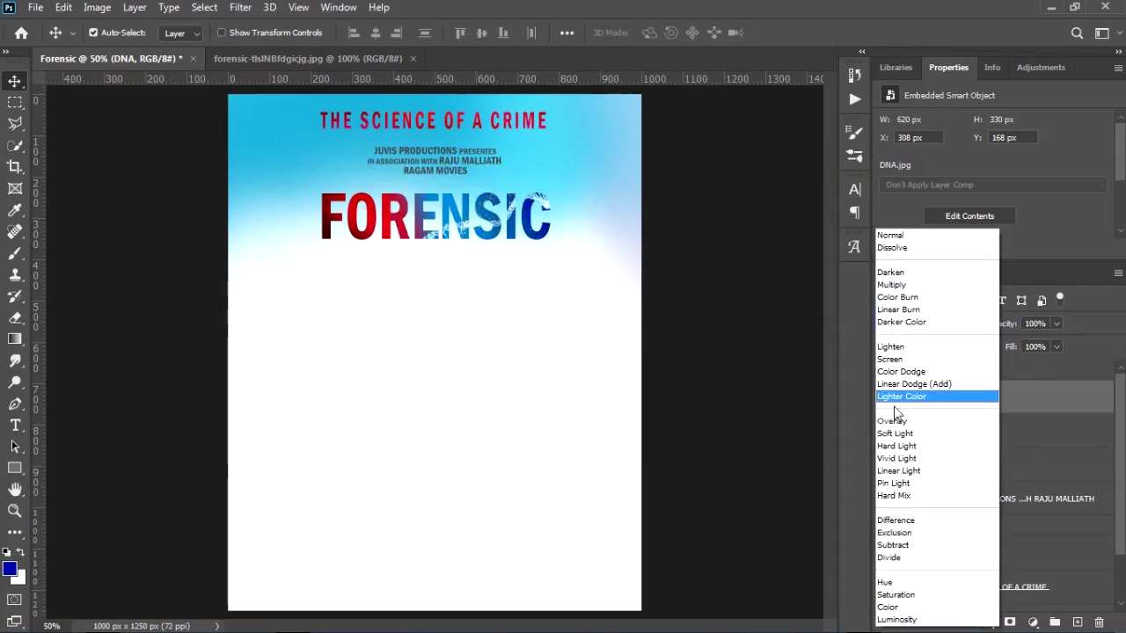
click(890, 359)
drag(563, 328, 558, 326)
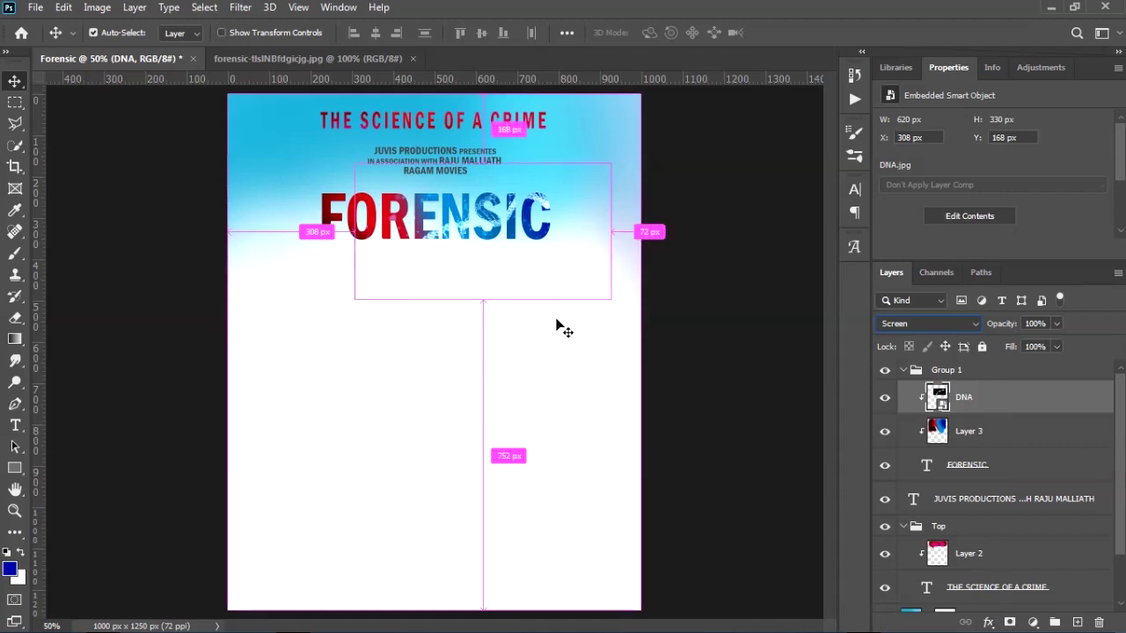
Step: Rotate the DNA image to about -107° and scale it to about 59% over the title's last letters
key(ctrl+t)
drag(628, 299, 437, 166)
drag(404, 273, 572, 291)
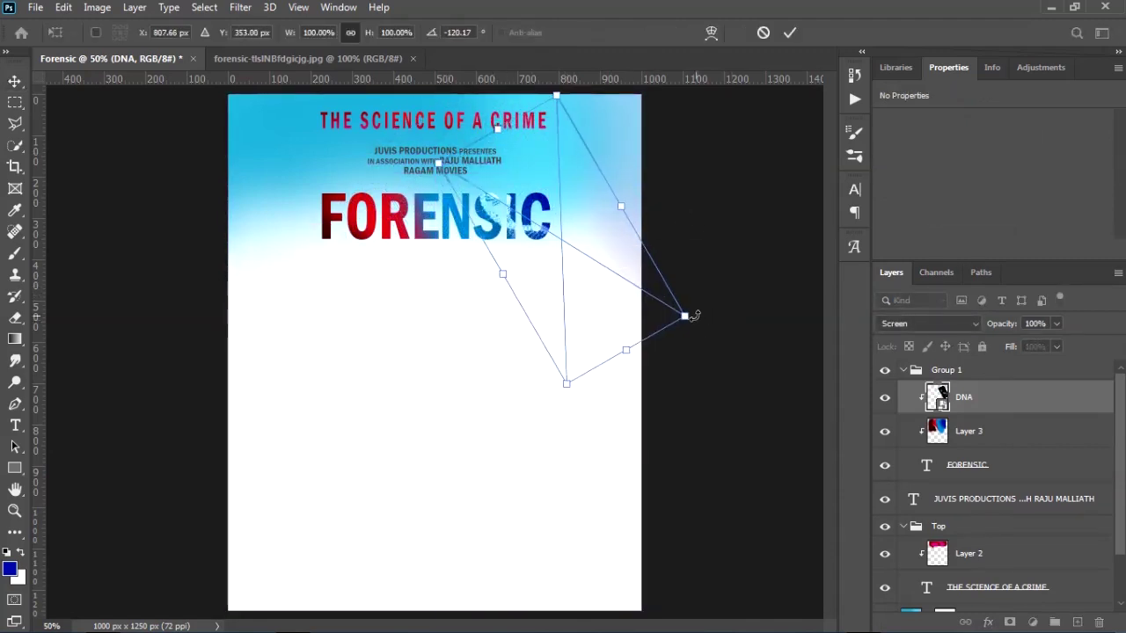
drag(685, 316, 576, 269)
drag(658, 243, 657, 273)
drag(570, 255, 562, 267)
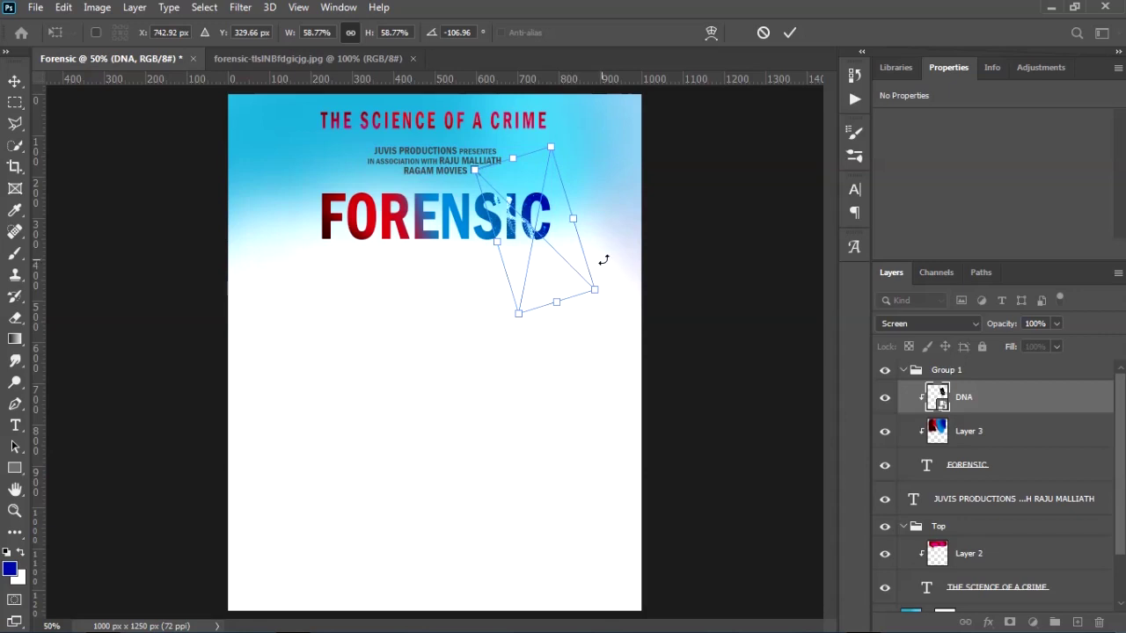
Step: Fine-tune the DNA strand over the I and C, scaling it to about 51.5% and rotating it to about -104.6°
key(Up)
key(Up)
key(Up)
key(Up)
key(Right)
key(Right)
key(Right)
key(Right)
key(Right)
key(Right)
key(Right)
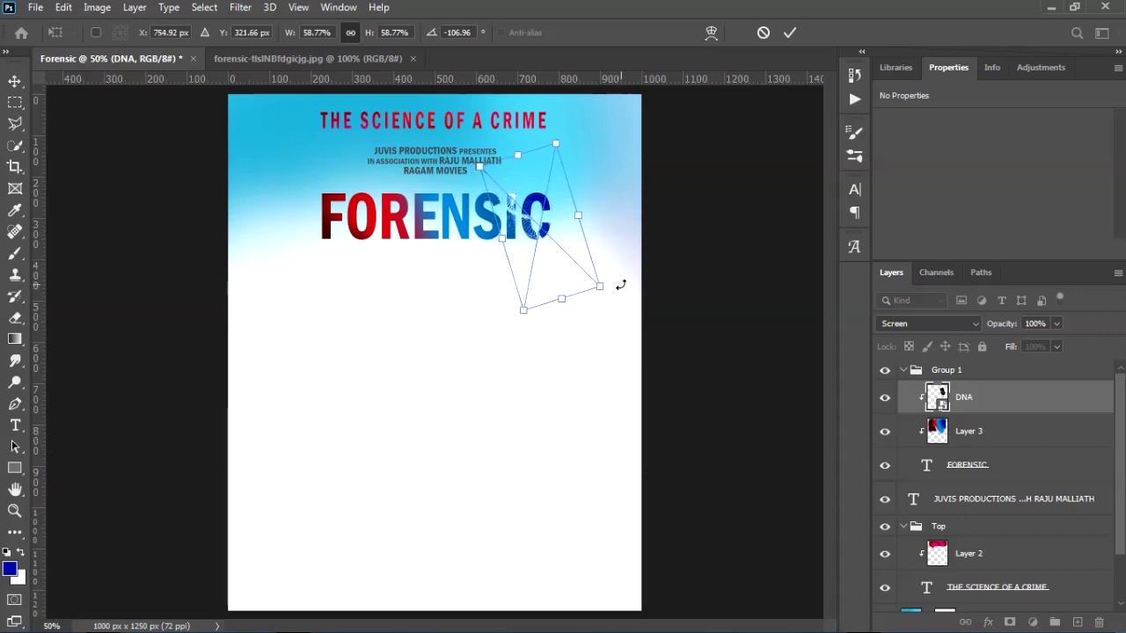
drag(602, 286, 556, 266)
drag(615, 224, 621, 234)
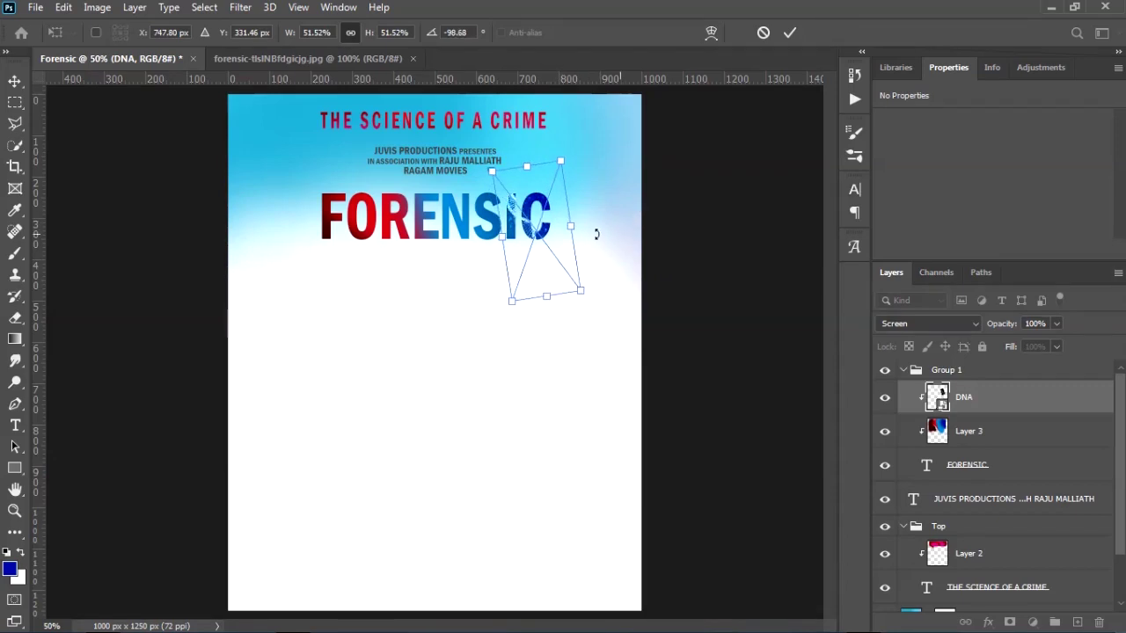
drag(531, 241, 552, 245)
drag(621, 261, 623, 253)
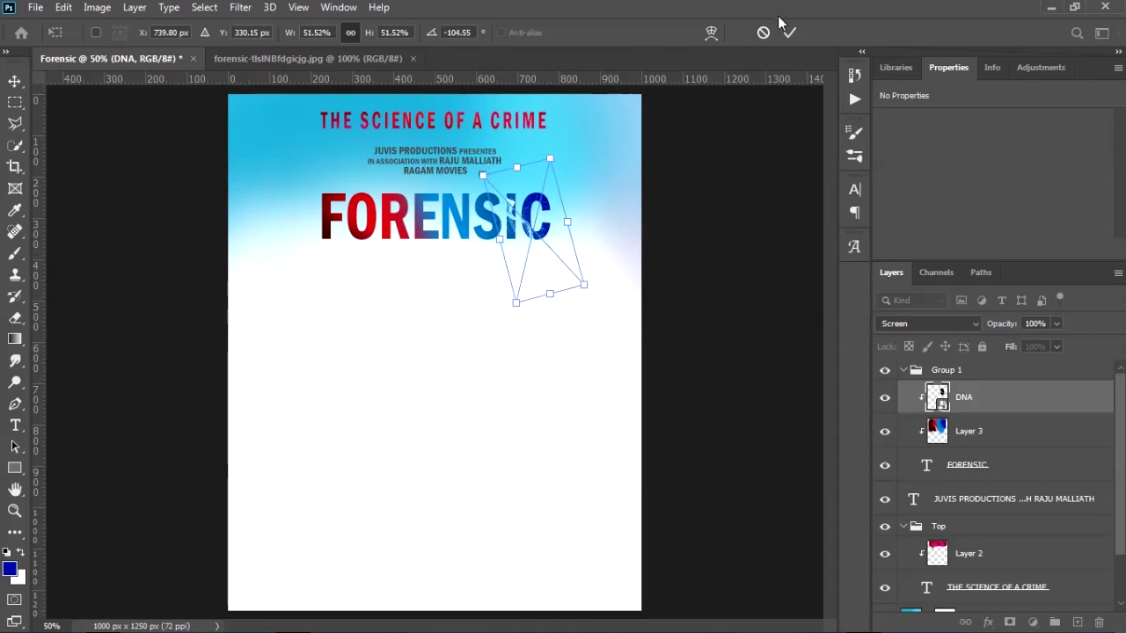
click(788, 33)
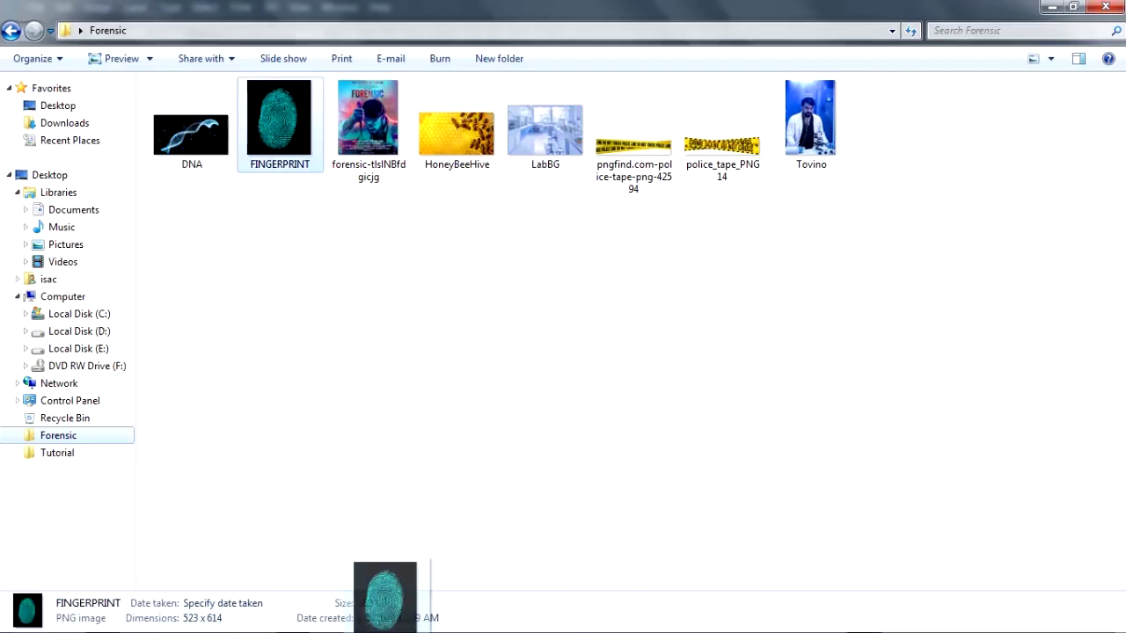
Step: Place the FINGERPRINT image above the DNA layer and clip it to the title letters
drag(377, 578, 494, 242)
key(Return)
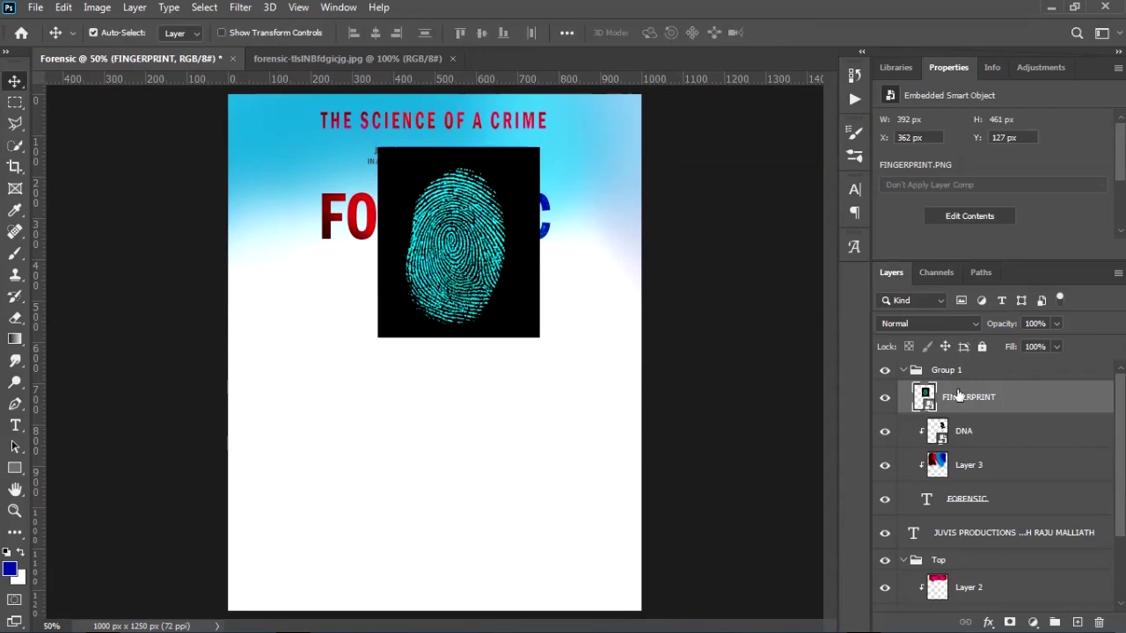
alt+click(936, 414)
Step: Scale the fingerprint to about 44% over the title's N and S, and set its blend mode to Screen
key(ctrl+t)
drag(539, 337, 497, 284)
drag(487, 257, 498, 250)
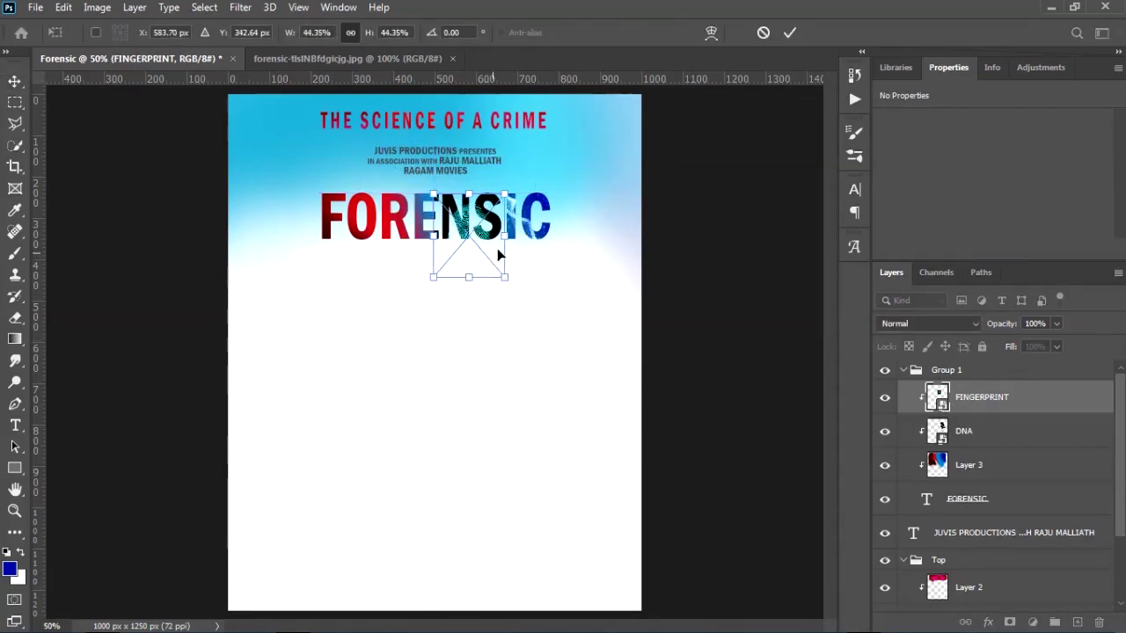
click(789, 33)
click(957, 325)
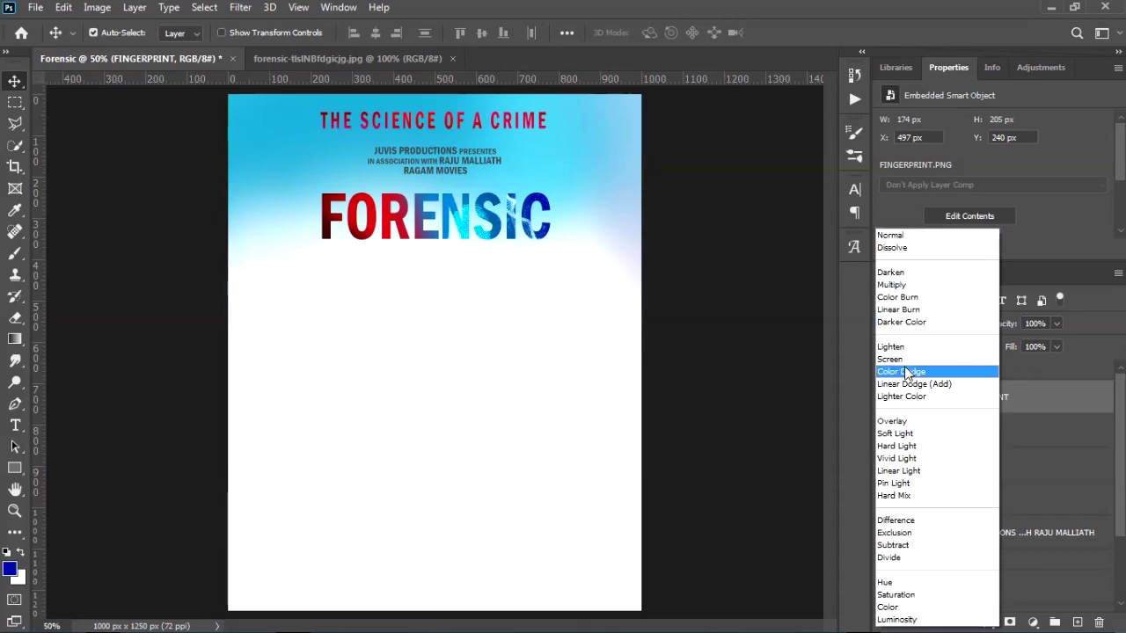
click(932, 357)
Step: Compare the title with the reference poster and shift the fingerprint to about X 484 px, Y 224 px
click(345, 60)
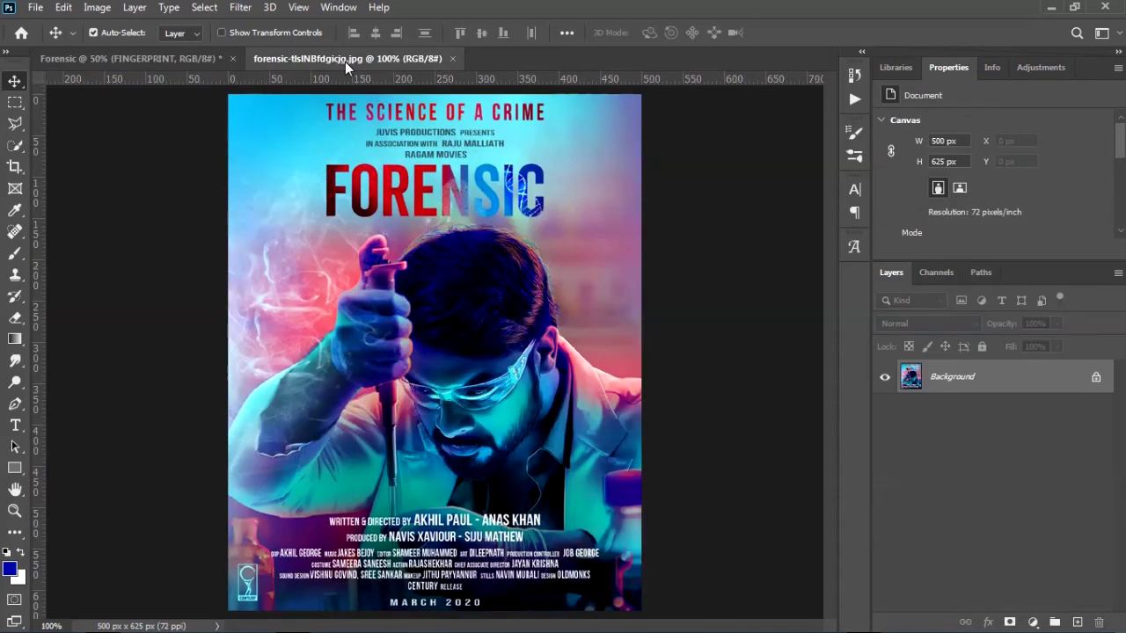
click(126, 55)
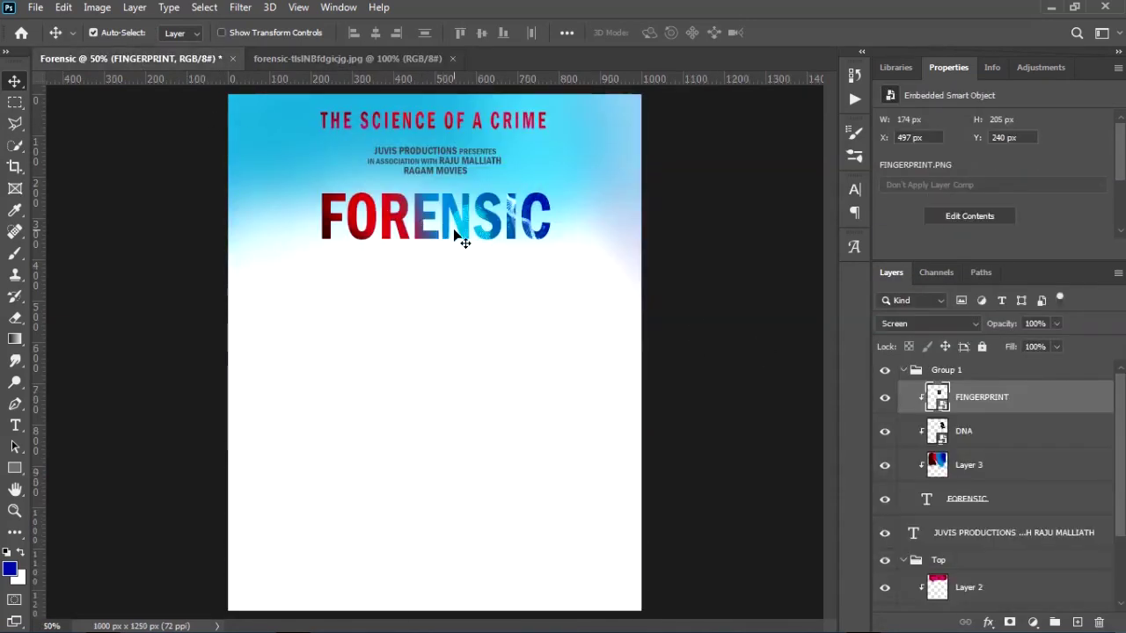
drag(463, 226, 458, 219)
click(370, 59)
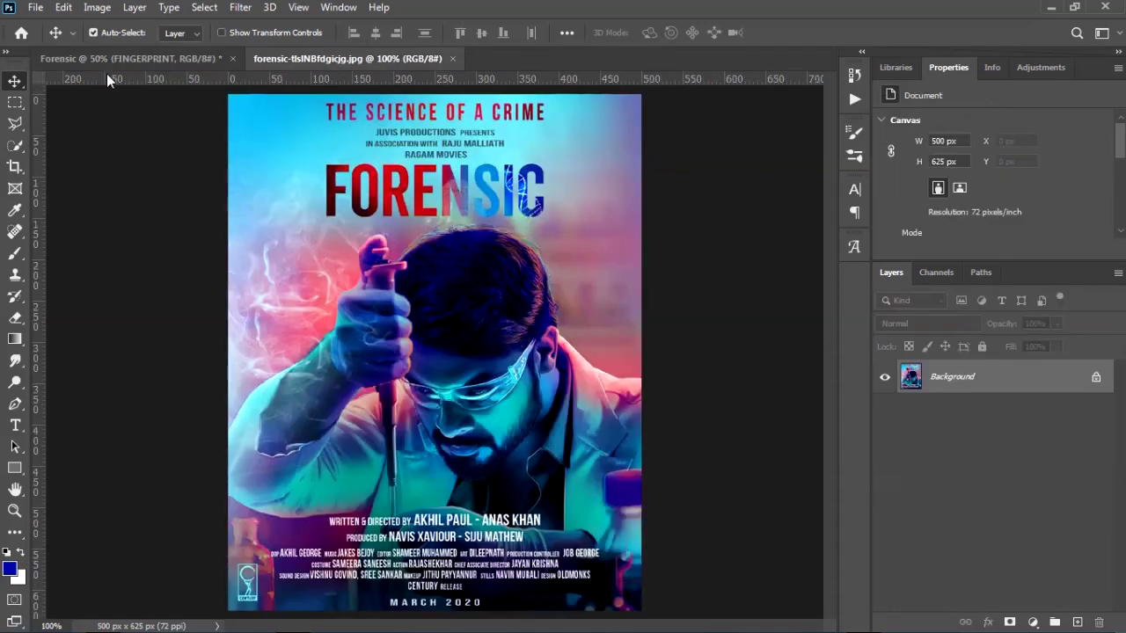
click(122, 58)
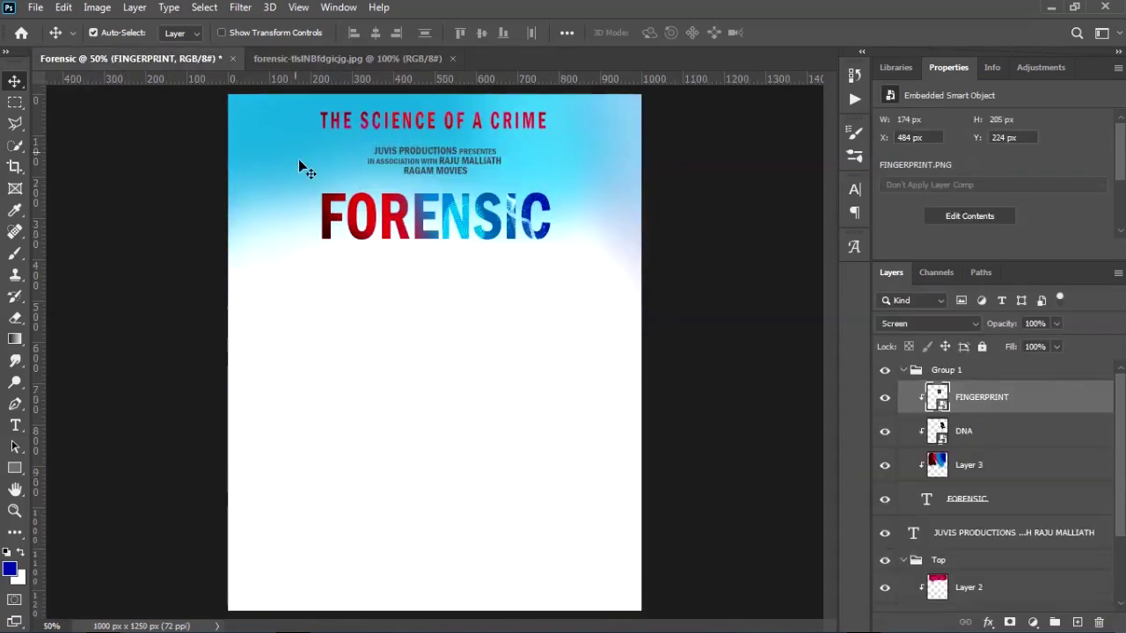
Step: Place the HoneyBeeHive image over the title's first letters at about 500 px wide and flip it horizontally
click(102, 621)
drag(467, 133, 340, 223)
drag(474, 350, 432, 227)
right_click(401, 227)
click(466, 480)
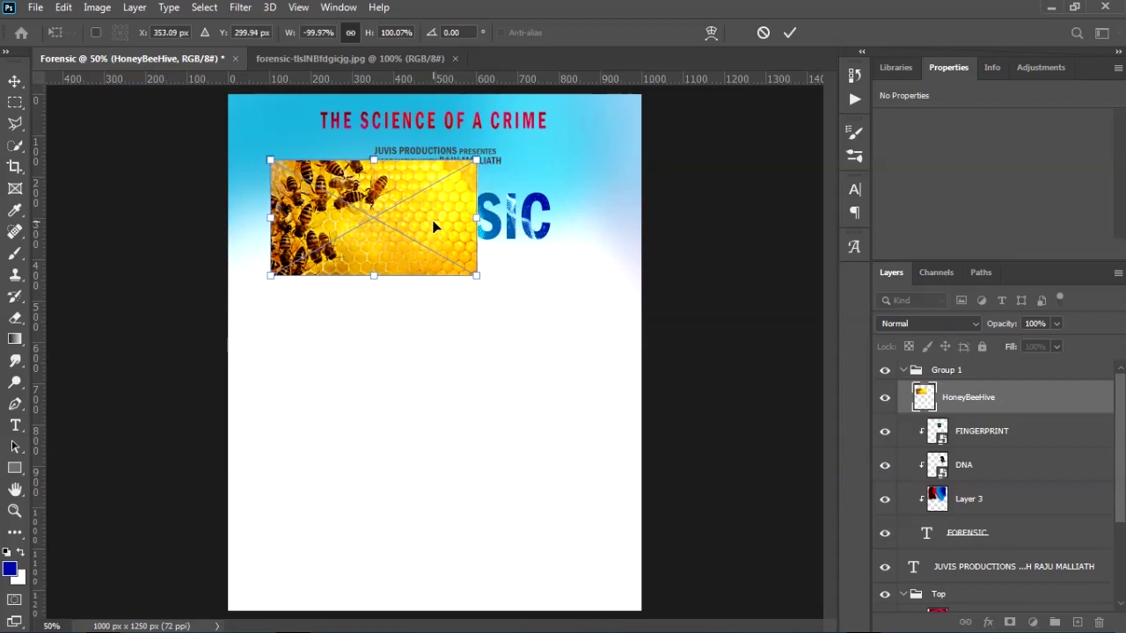
click(790, 33)
Step: Clip the HoneyBeeHive layer to the title at 20% opacity and shift it so bee-free honeycomb covers the first letters
alt+click(945, 407)
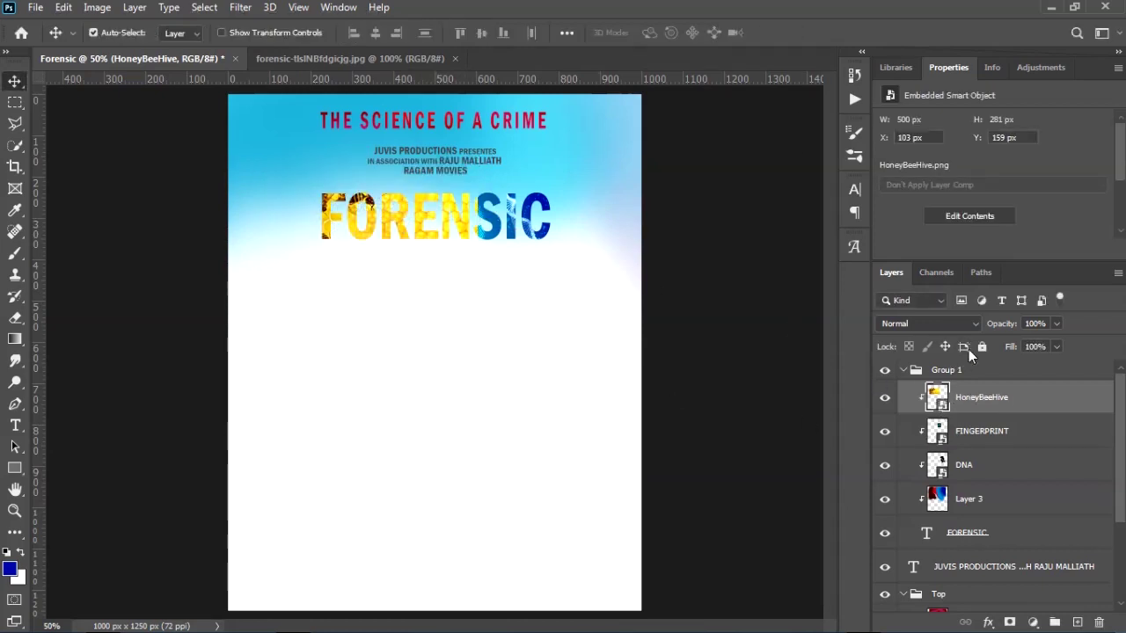
drag(1006, 325, 983, 332)
drag(366, 199, 335, 212)
ctrl+click(355, 215)
drag(508, 197, 465, 267)
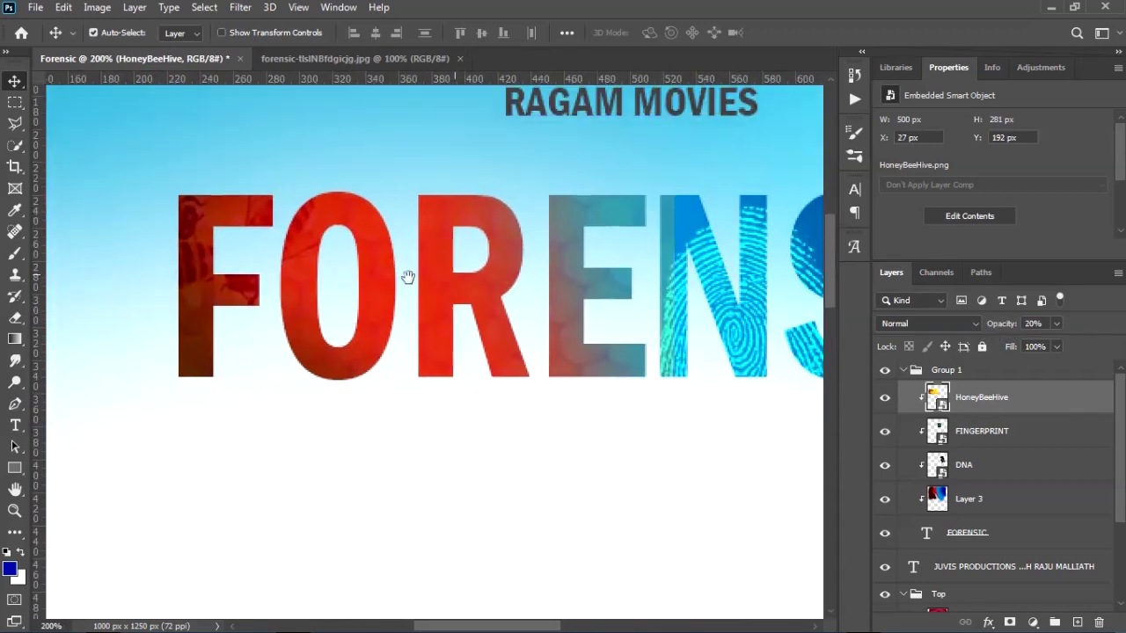
drag(238, 239, 124, 216)
drag(368, 308, 407, 258)
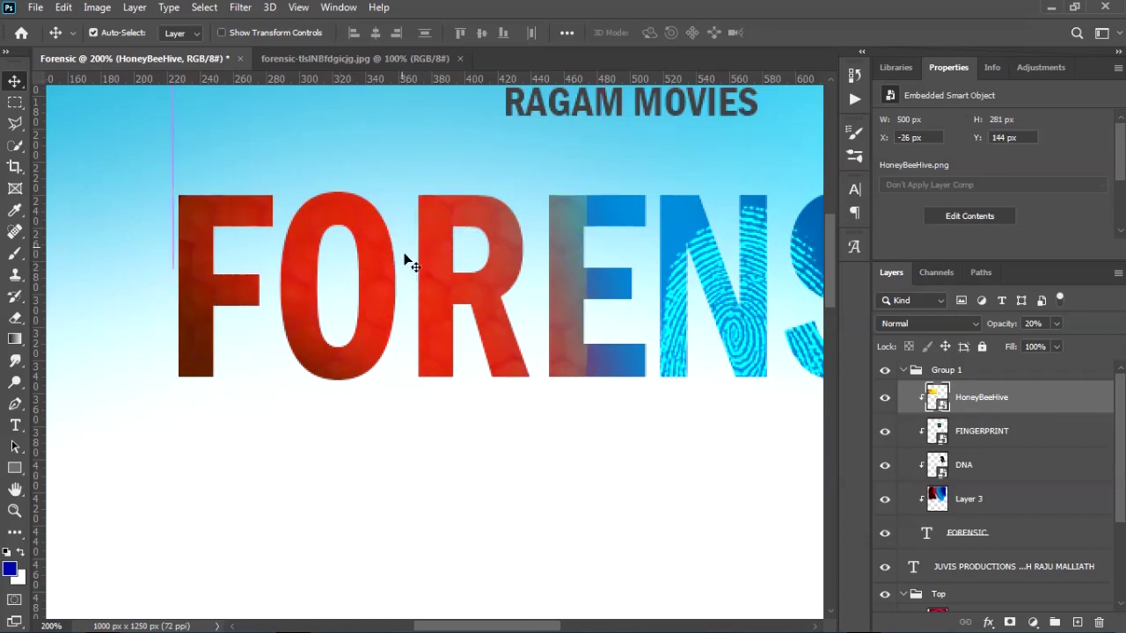
Step: Colorize the HoneyBeeHive layer red with Hue/Saturation, using hue 0 and a lightness of about +8
drag(997, 325, 1001, 325)
key(ctrl+u)
drag(621, 96, 908, 171)
click(964, 383)
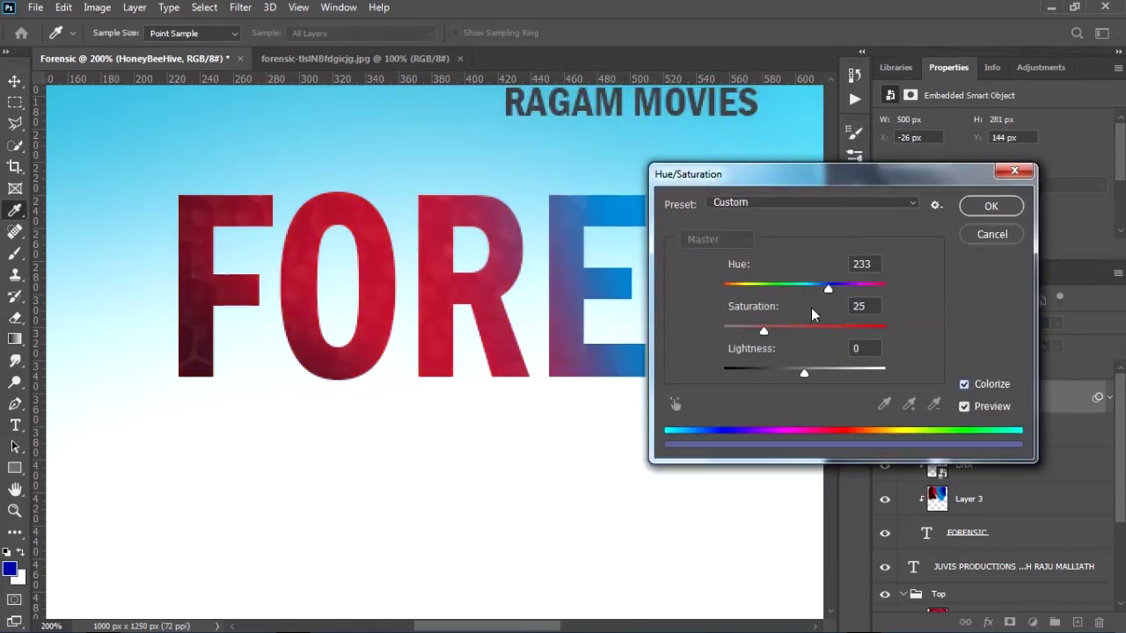
drag(807, 293, 724, 294)
drag(763, 331, 732, 332)
mouse_move(811, 376)
mouse_down()
mouse_move(799, 372)
mouse_move(811, 373)
mouse_up()
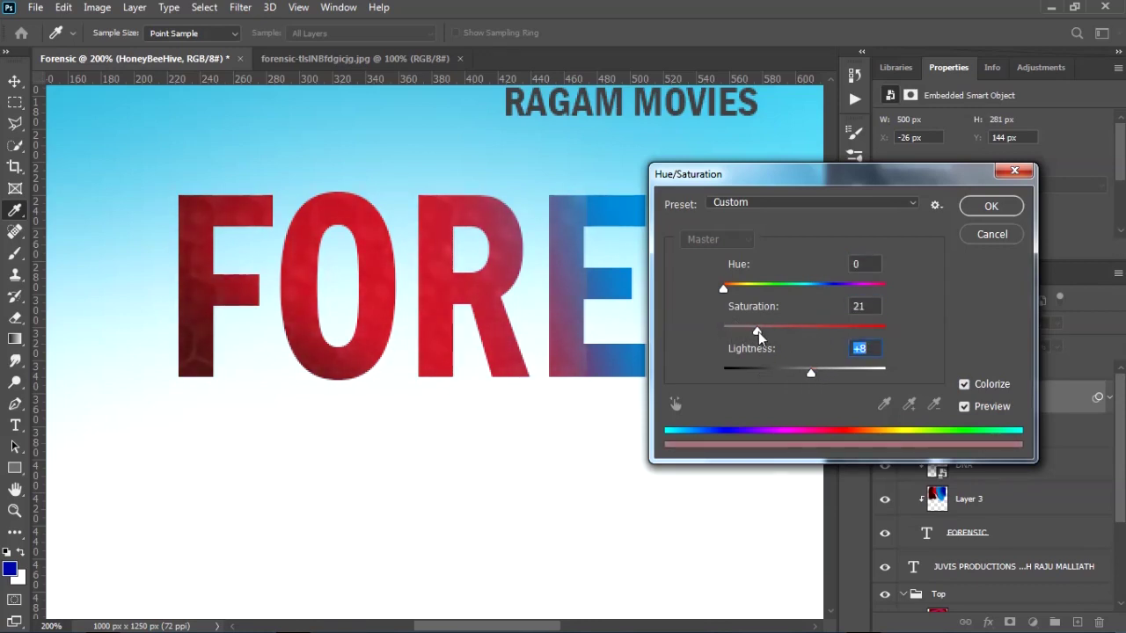
drag(746, 296, 760, 292)
drag(860, 299, 726, 302)
click(991, 206)
Step: Set the HoneyBeeHive layer's opacity to 27% and scale it down to about 349 px wide over the letters F to R
drag(1002, 324, 1009, 325)
key(ctrl+t)
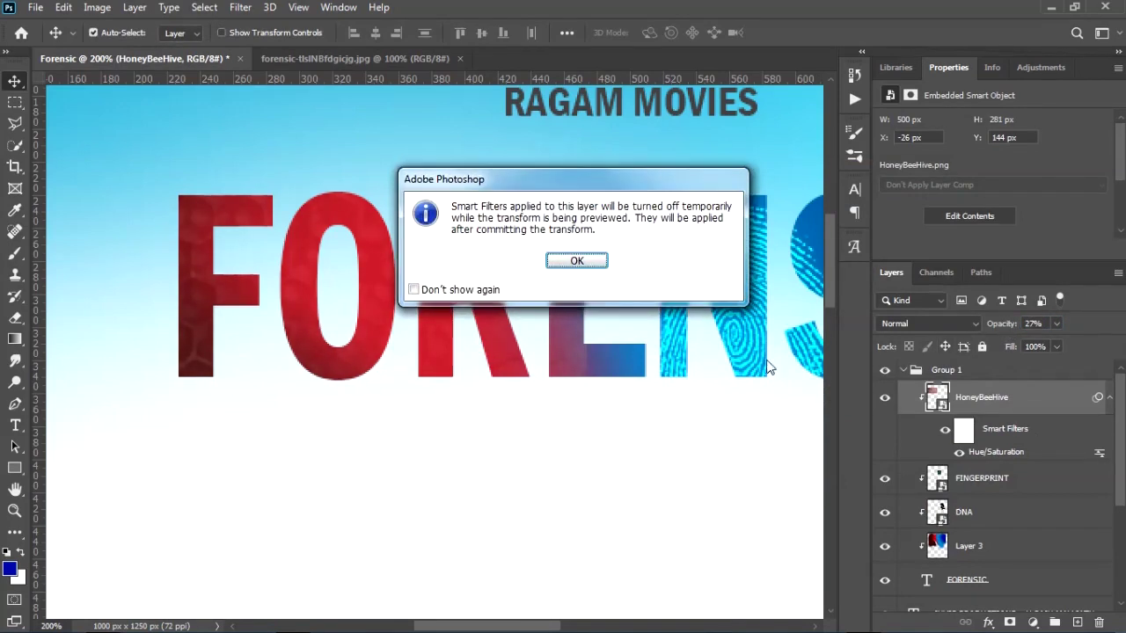
click(580, 259)
drag(586, 501, 516, 268)
click(790, 33)
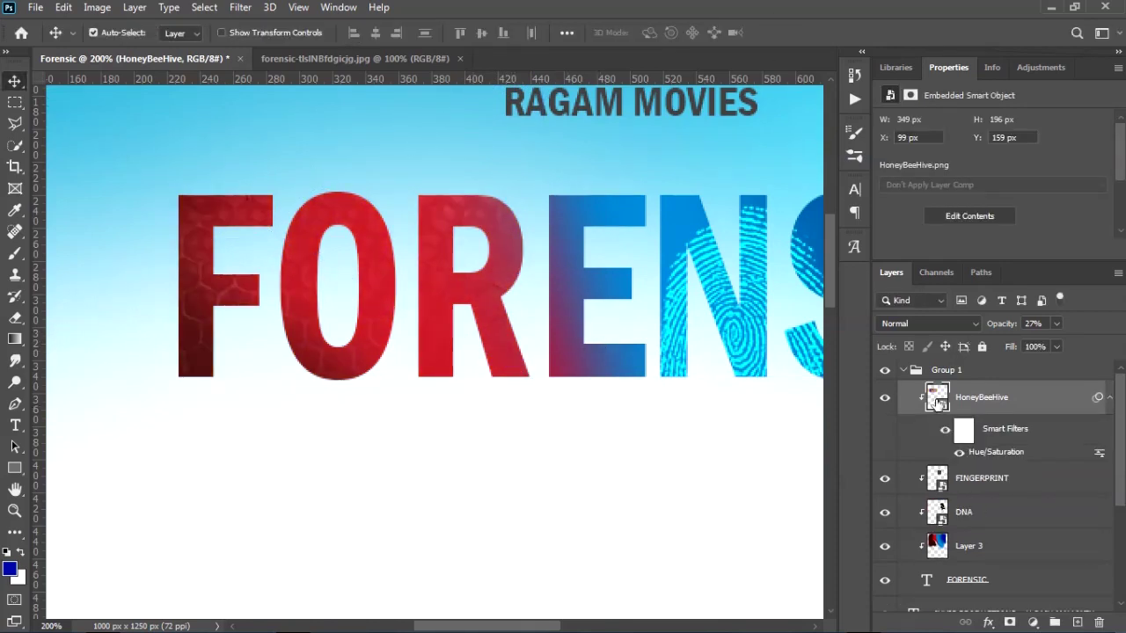
Step: Compare the title with and without the HoneyBeeHive layer and check how far the honeycomb extends over the letters
click(885, 398)
click(885, 398)
click(886, 400)
click(886, 400)
ctrl+click(939, 398)
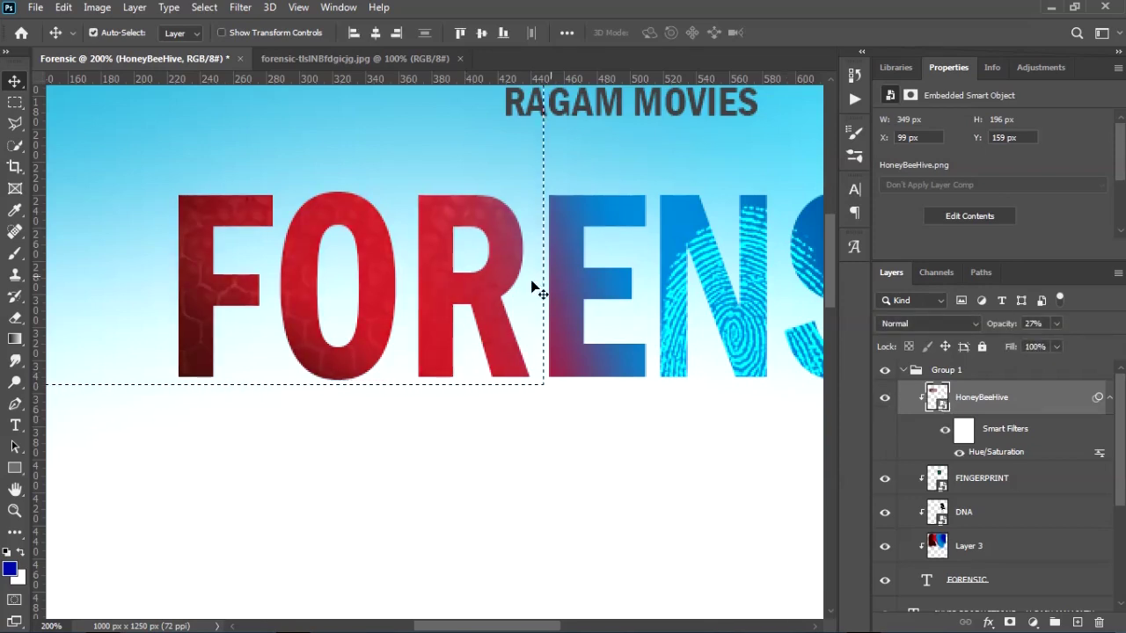
key(ctrl+d)
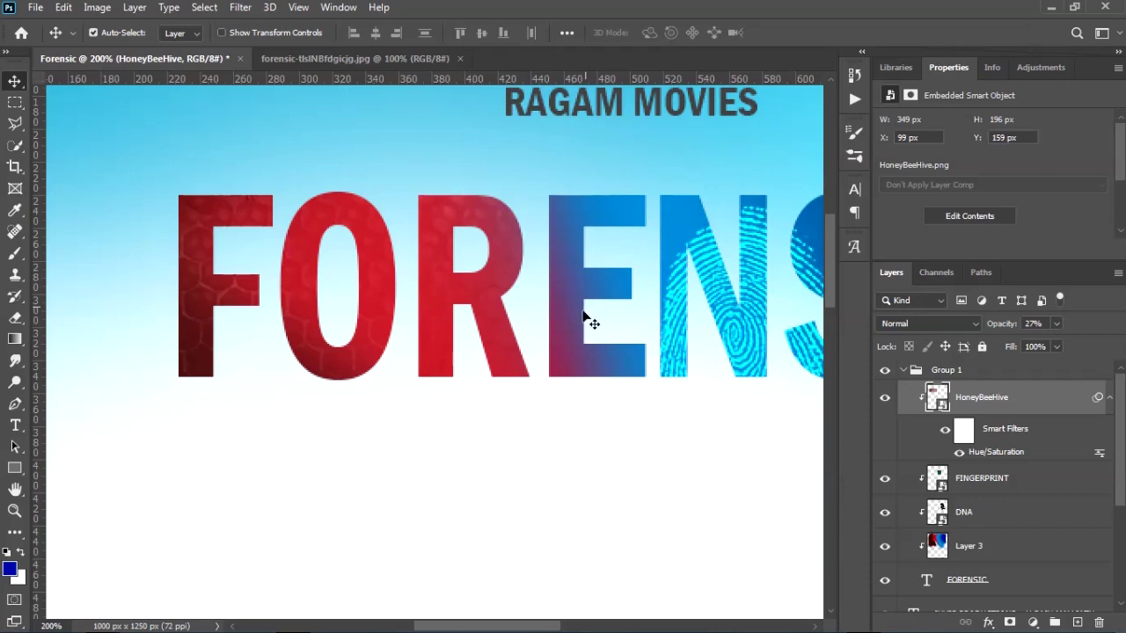
Step: Place the pngfind.com-police-tape-png-42594 image over the title, scaled to about 300 px wide
drag(633, 278, 444, 315)
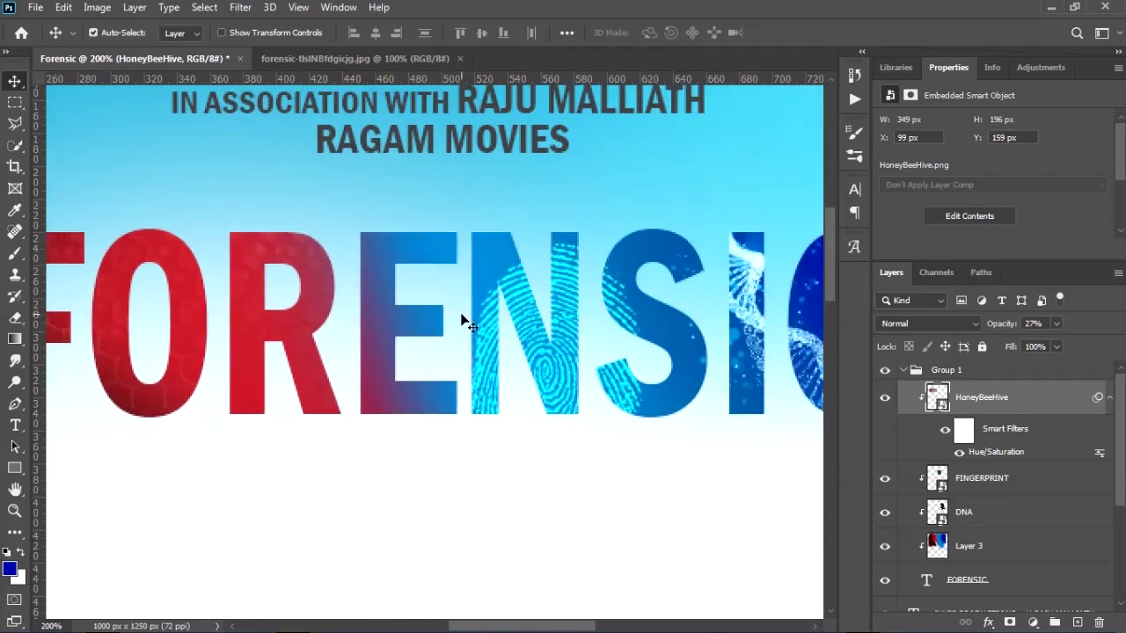
key(ctrl+0)
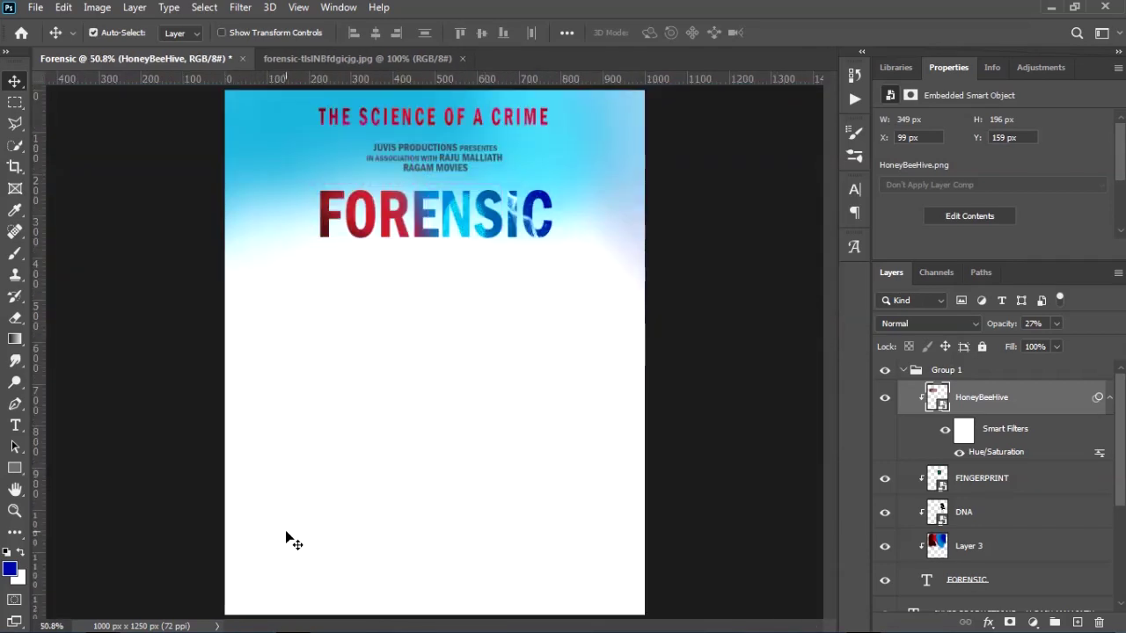
click(104, 622)
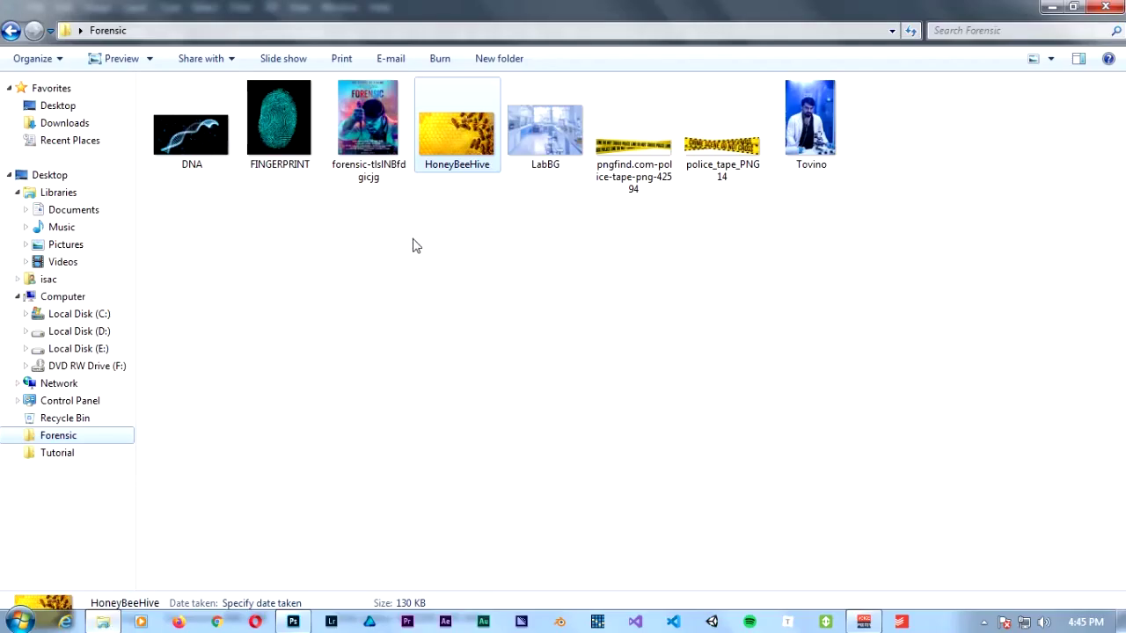
drag(656, 155, 443, 222)
drag(620, 260, 476, 232)
click(789, 32)
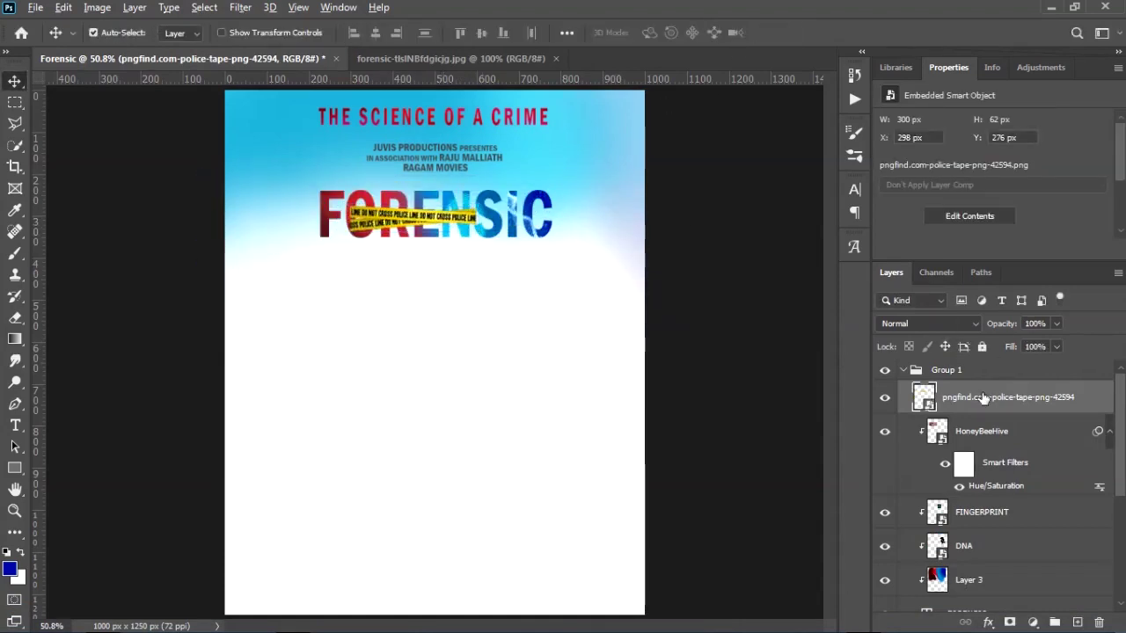
Step: Clip the police tape layer to the title, shift it slightly toward the first letters and lower its opacity to 8%
scroll(409, 194, up, 10)
scroll(578, 372, down, 3)
alt+click(978, 413)
drag(534, 345, 508, 348)
mouse_move(1003, 328)
mouse_down()
mouse_move(980, 326)
mouse_move(990, 331)
mouse_up()
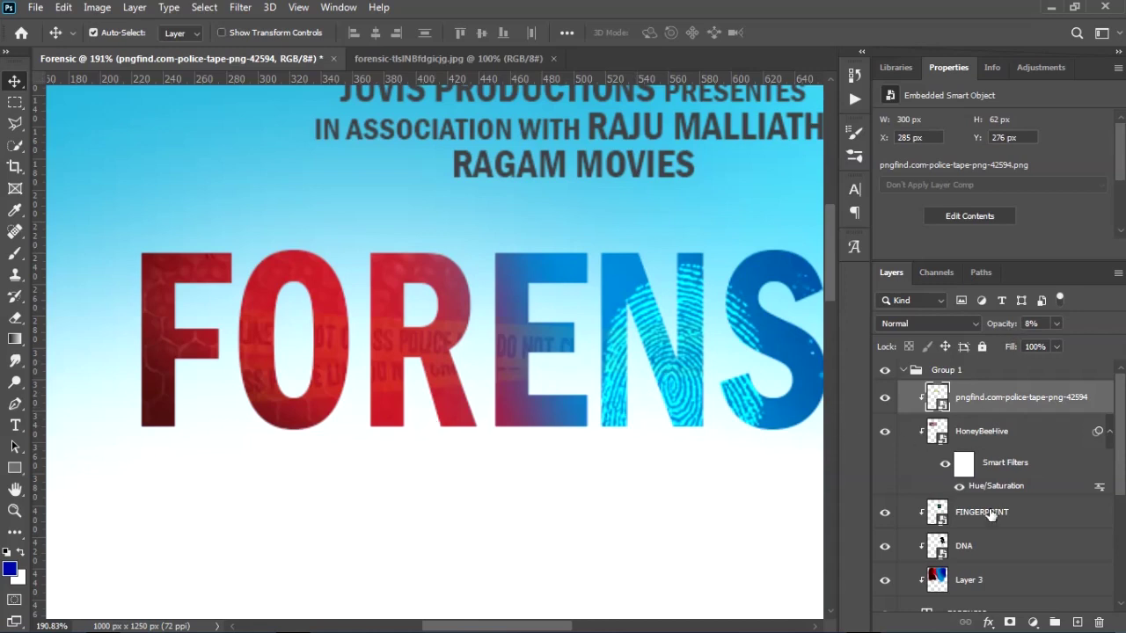
Step: Add a layer mask to the police tape layer and paint both ends of the tape away with a soft black brush
click(1010, 621)
key(b)
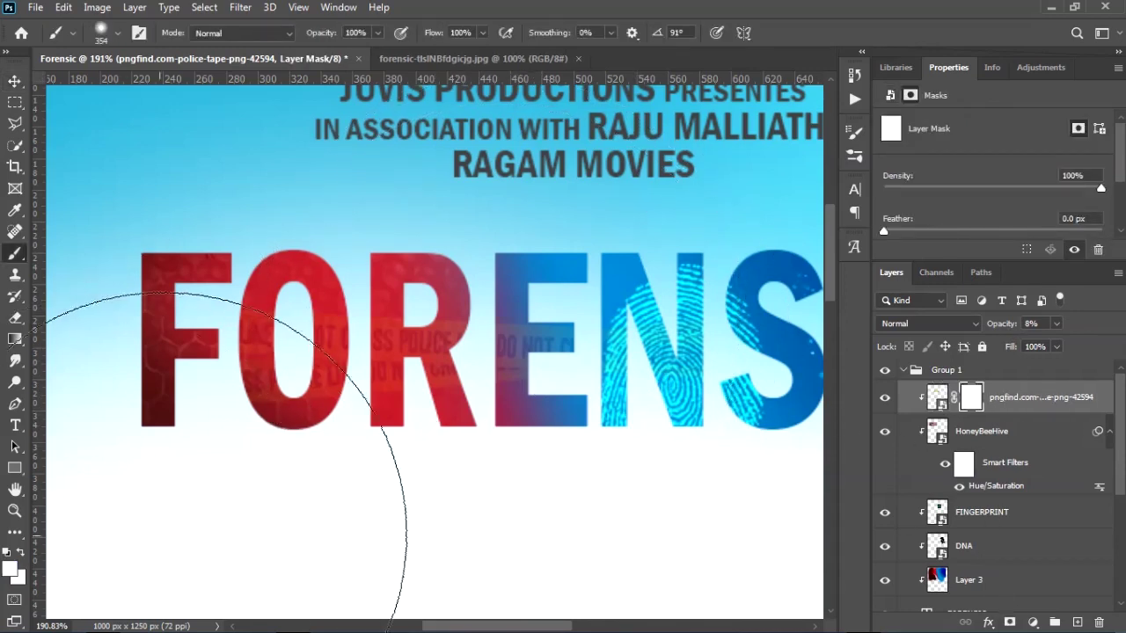
key(x)
drag(547, 424, 402, 440)
click(616, 413)
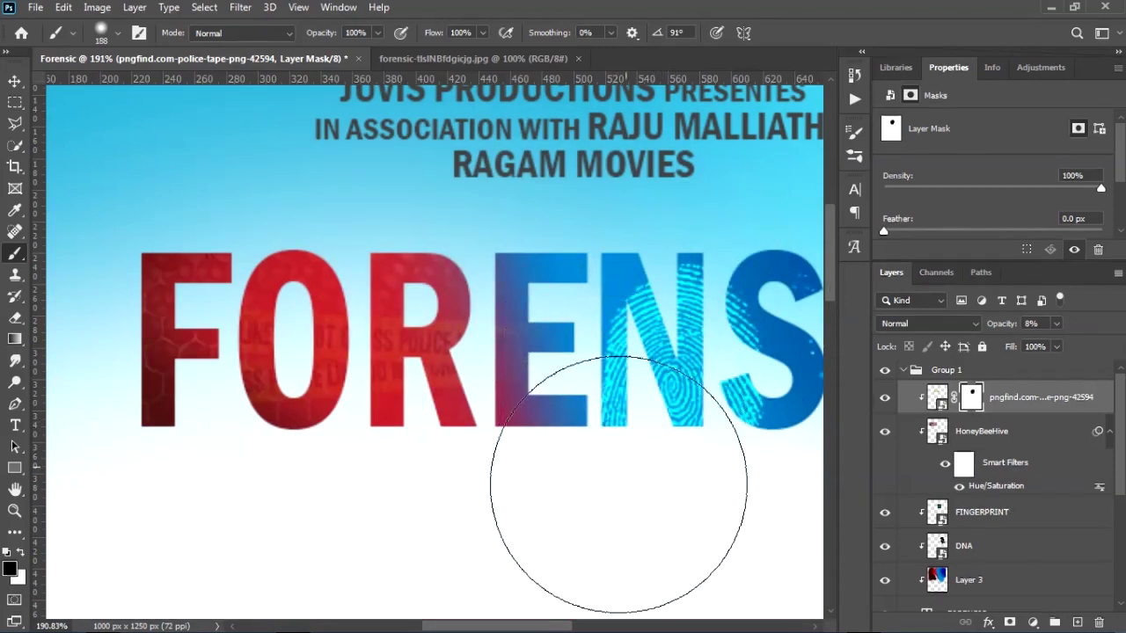
mouse_move(131, 539)
mouse_down()
mouse_move(138, 301)
mouse_move(297, 505)
mouse_up()
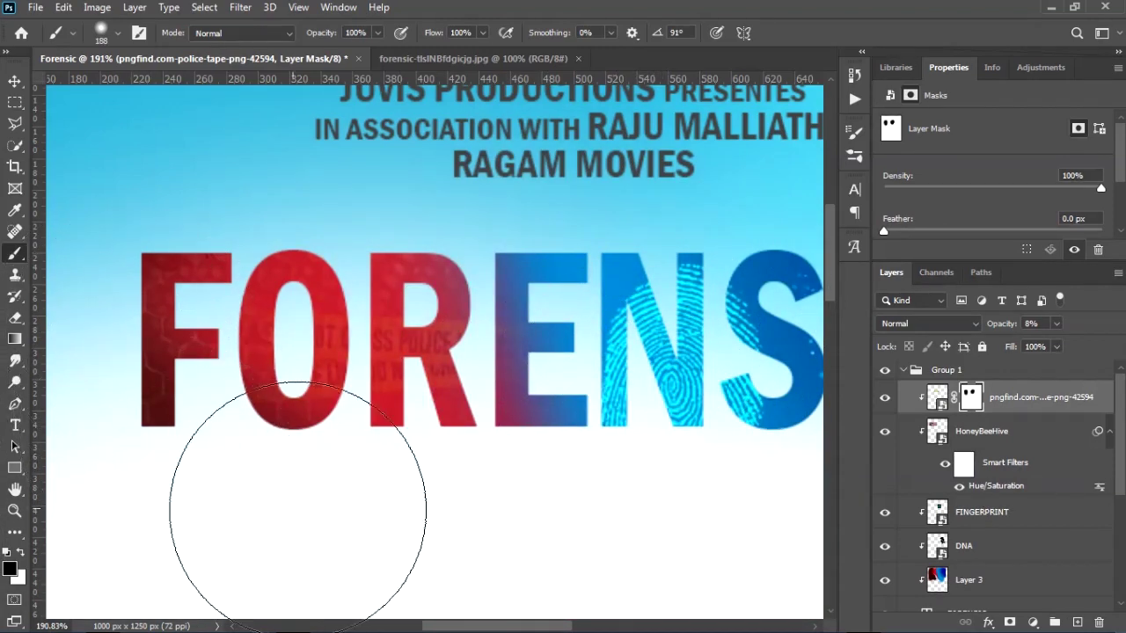
Step: Move the masked police tape so its lettering runs across the R and E of the title
click(14, 82)
drag(398, 353, 543, 354)
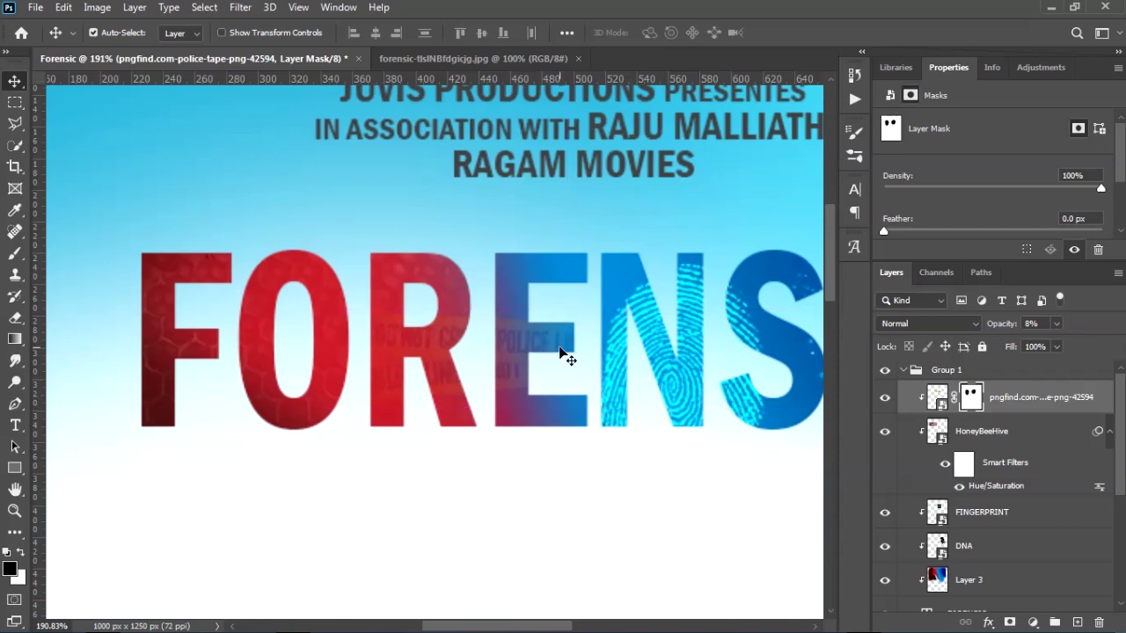
key(ctrl+0)
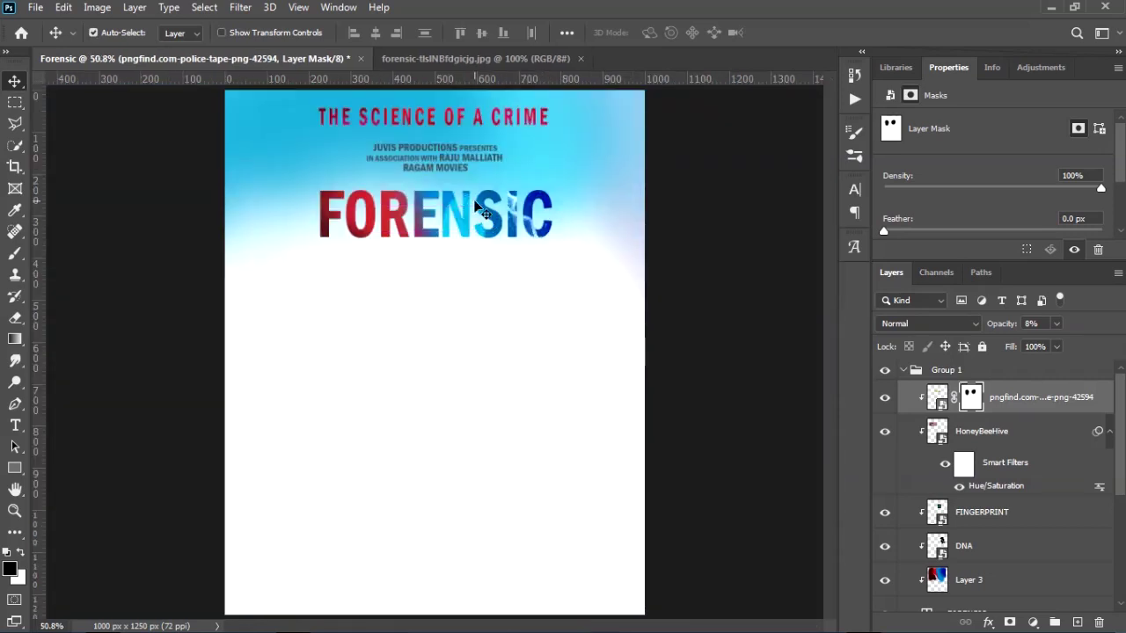
key(ctrl+1)
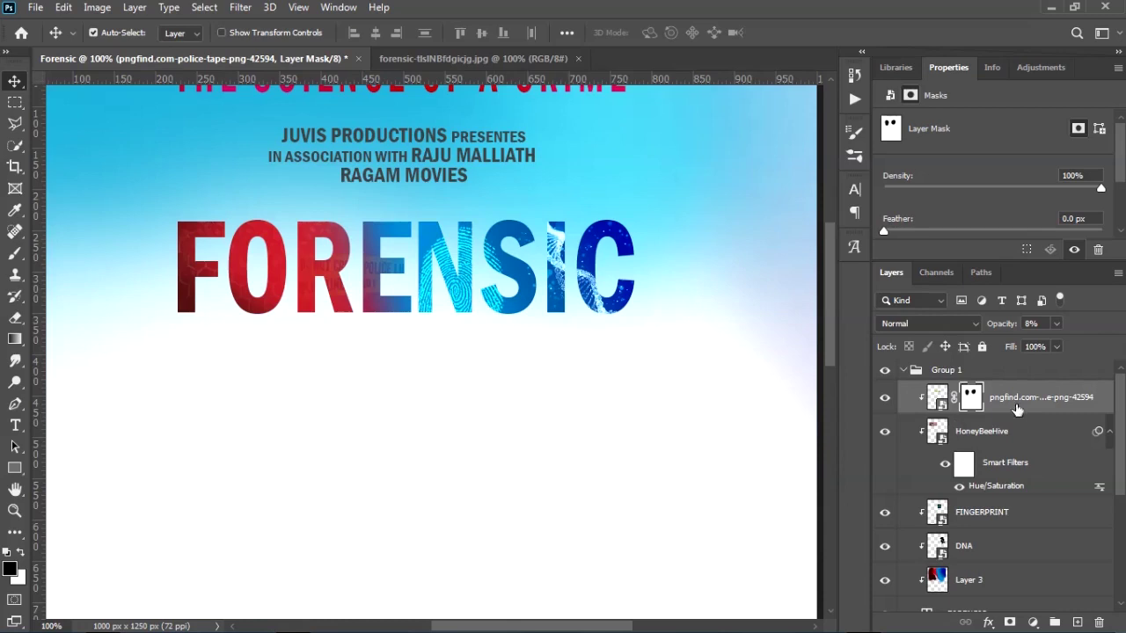
Step: On Layer 3, brush red sampled from the R over the letter E, lowering the brush opacity to 32% for the blend
click(1110, 433)
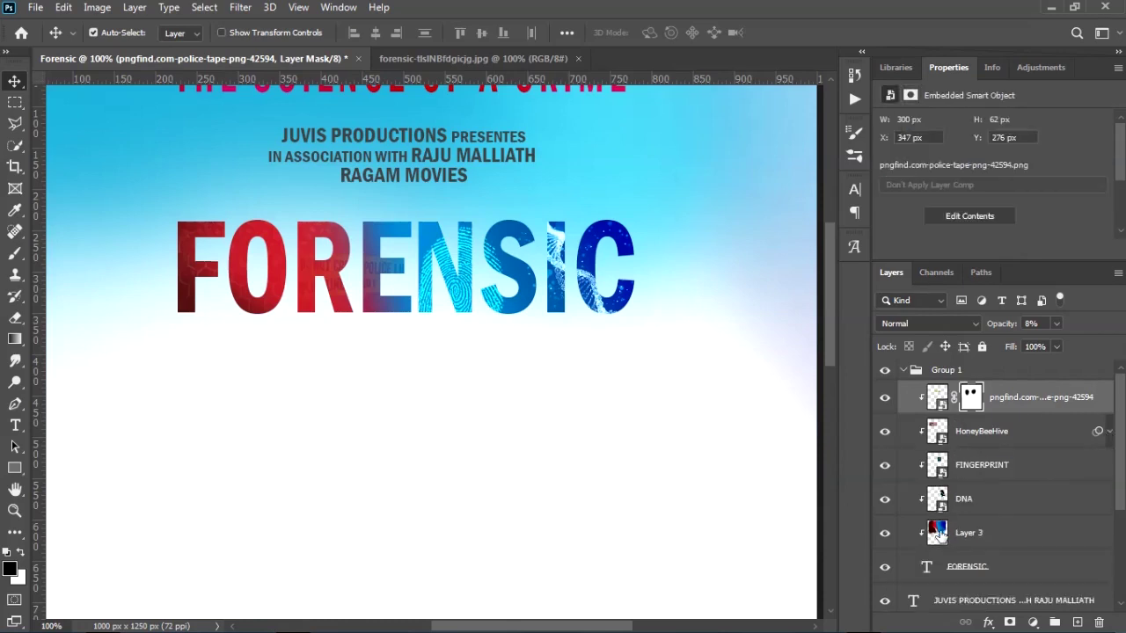
click(935, 533)
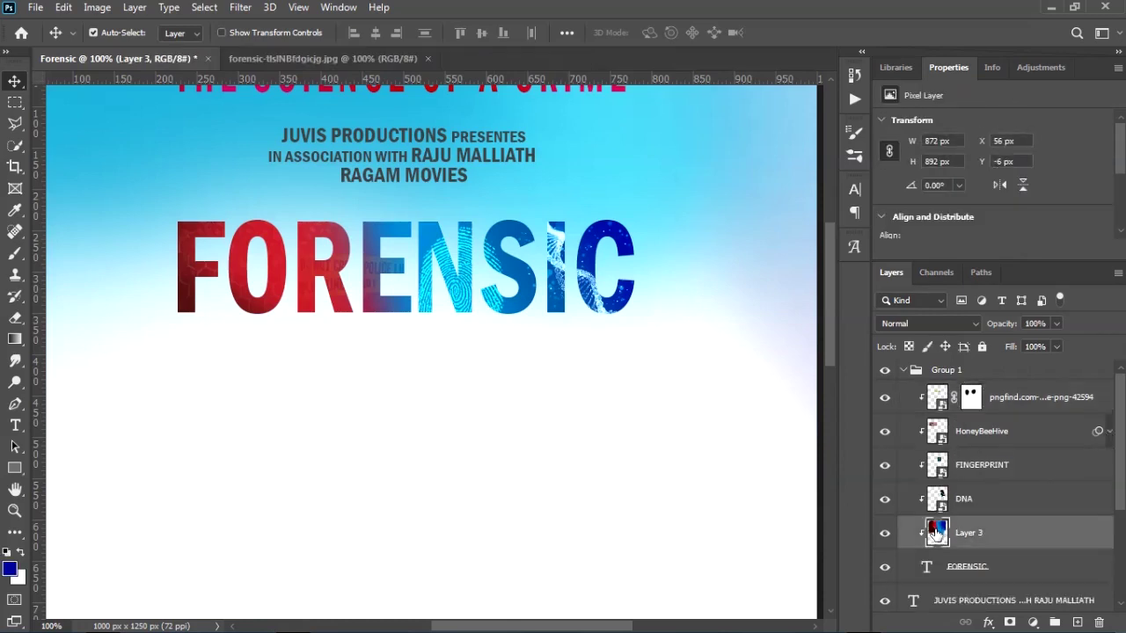
key(b)
alt+click(326, 268)
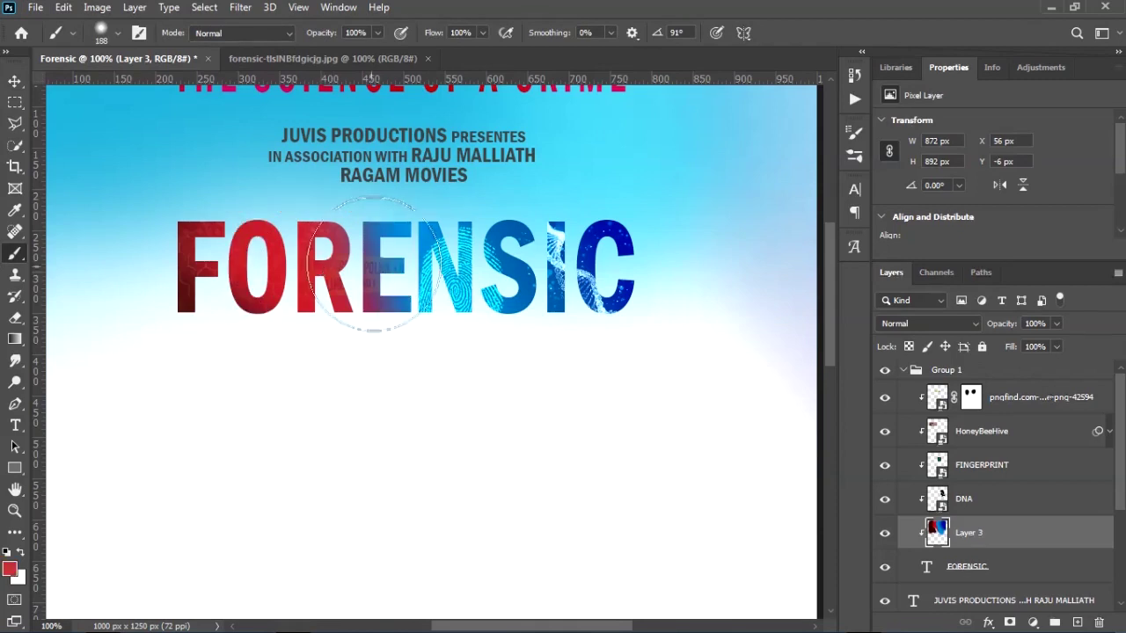
drag(382, 251, 390, 326)
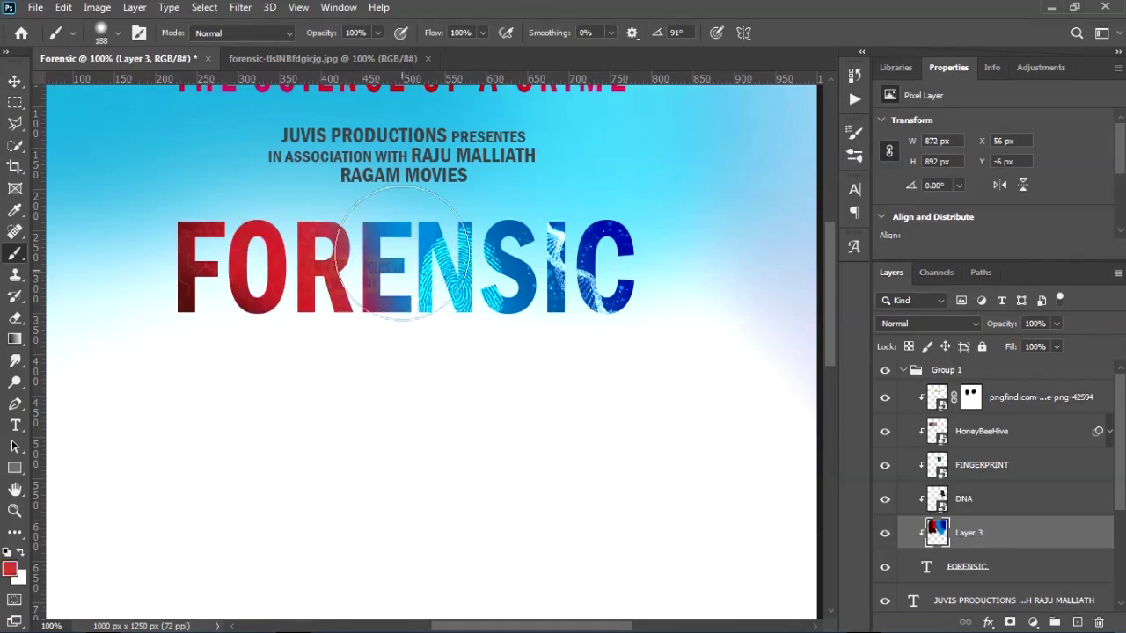
drag(327, 34, 307, 36)
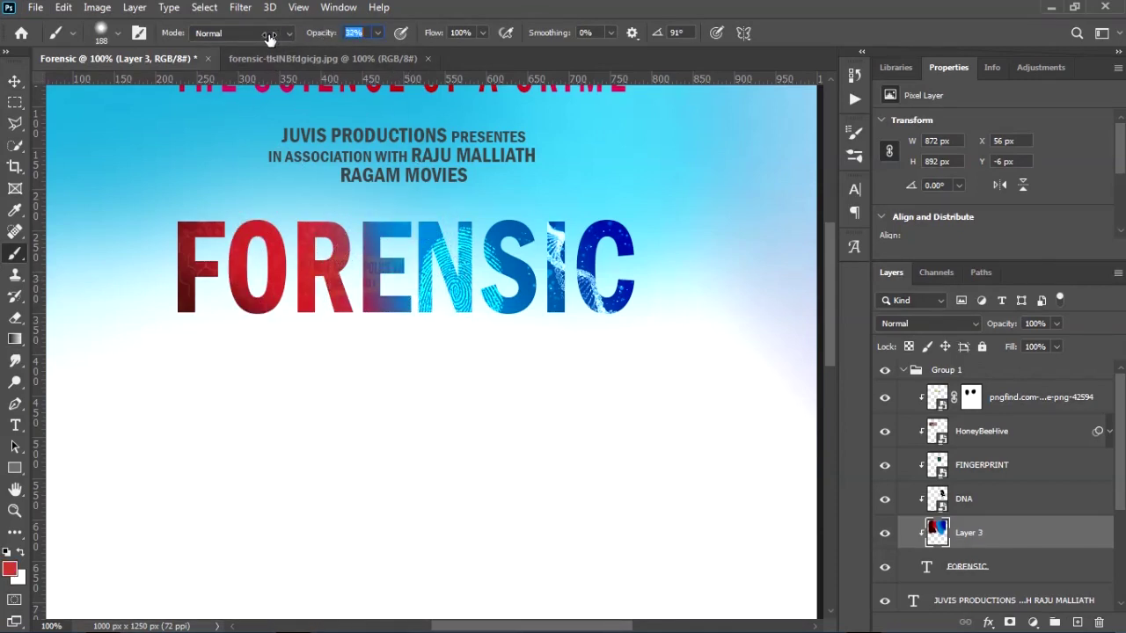
mouse_move(391, 282)
mouse_down()
mouse_move(365, 247)
mouse_move(388, 340)
mouse_move(335, 251)
mouse_up()
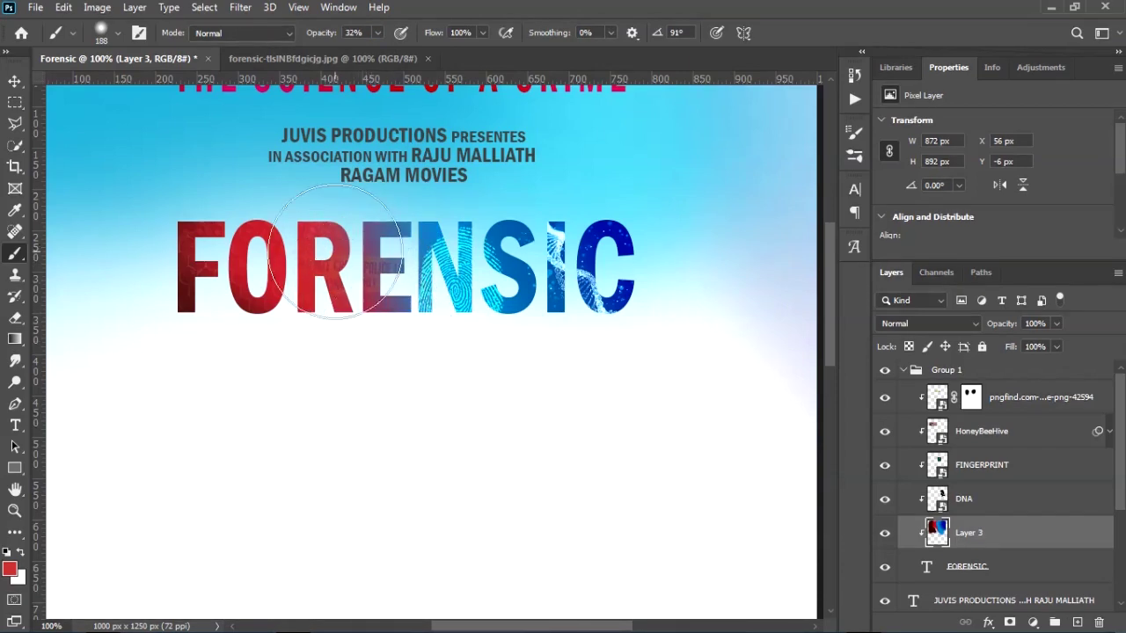
Step: Sample the fingerprint's cyan, undo the last stroke and lightly tint the title on Layer 3 at 15% brush opacity
alt+click(471, 289)
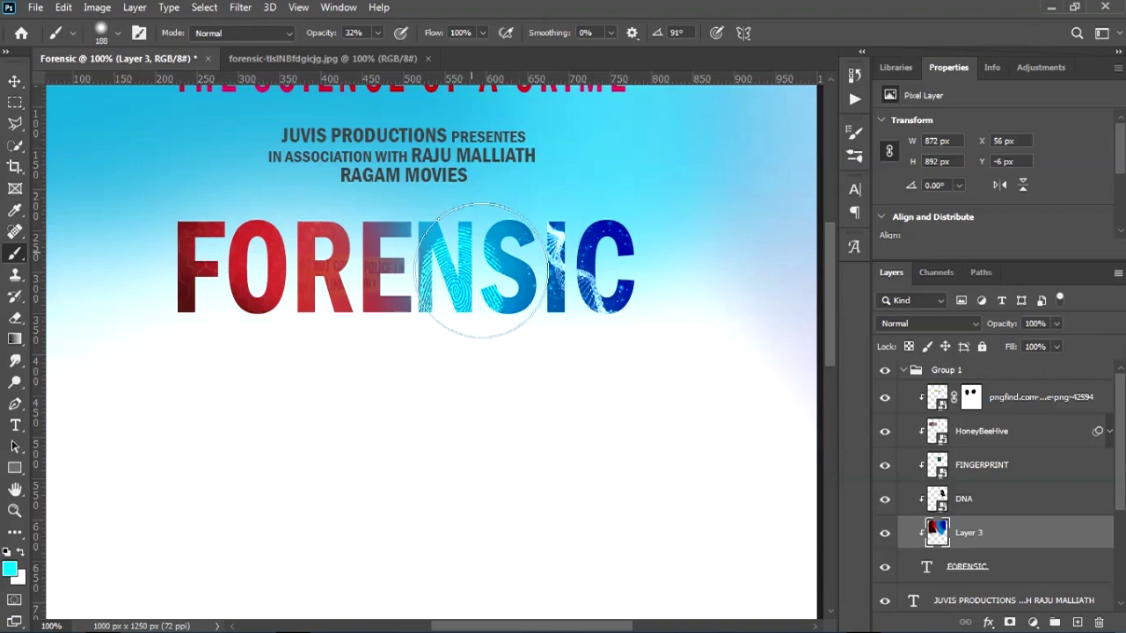
key(ctrl+z)
drag(328, 38, 315, 37)
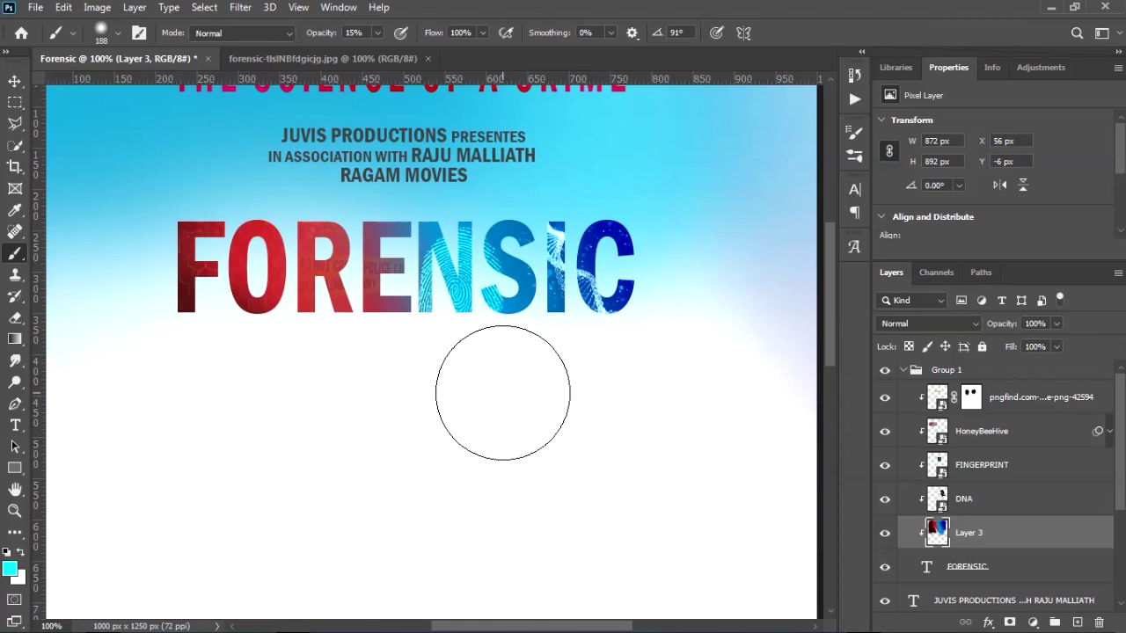
Step: Set the FORENSIC title's letter tracking to -10
scroll(1018, 214, down, 2)
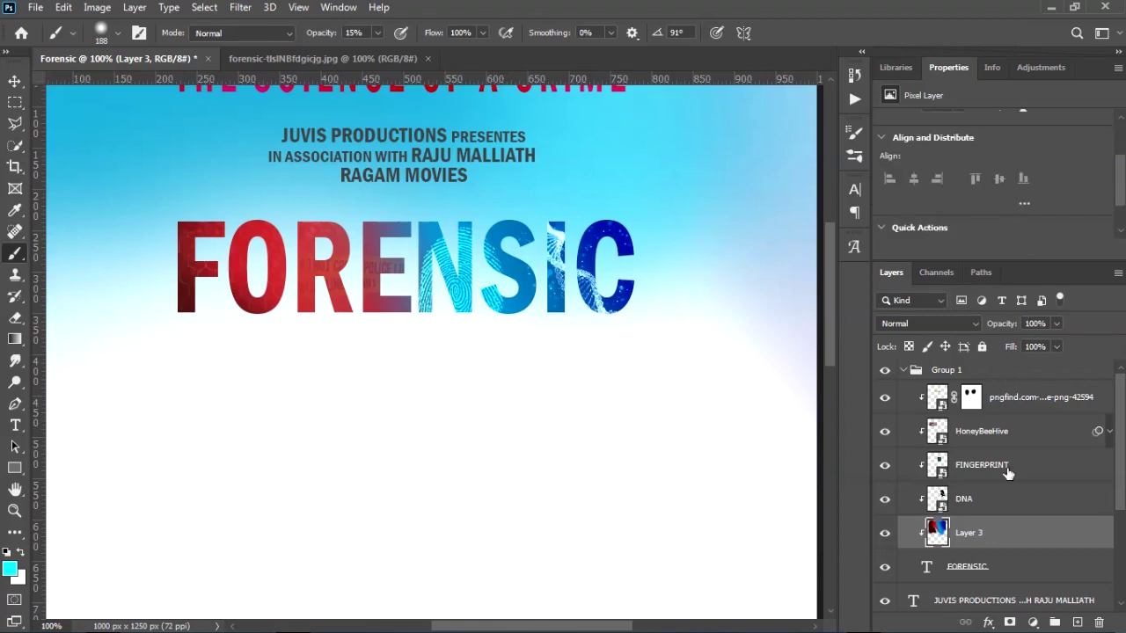
click(972, 567)
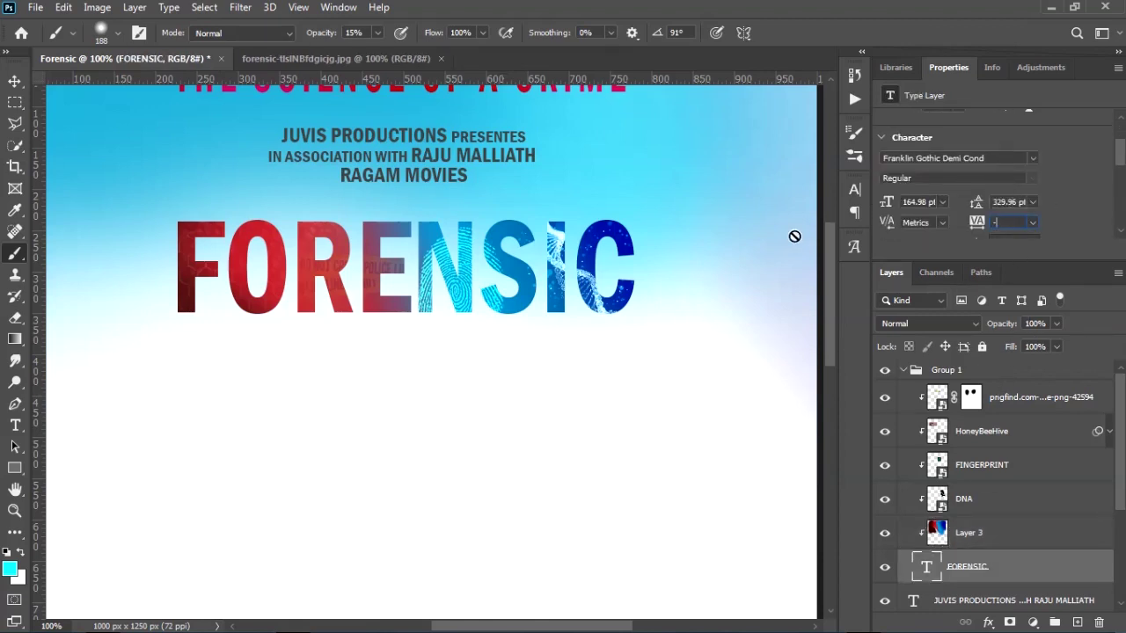
key(Return)
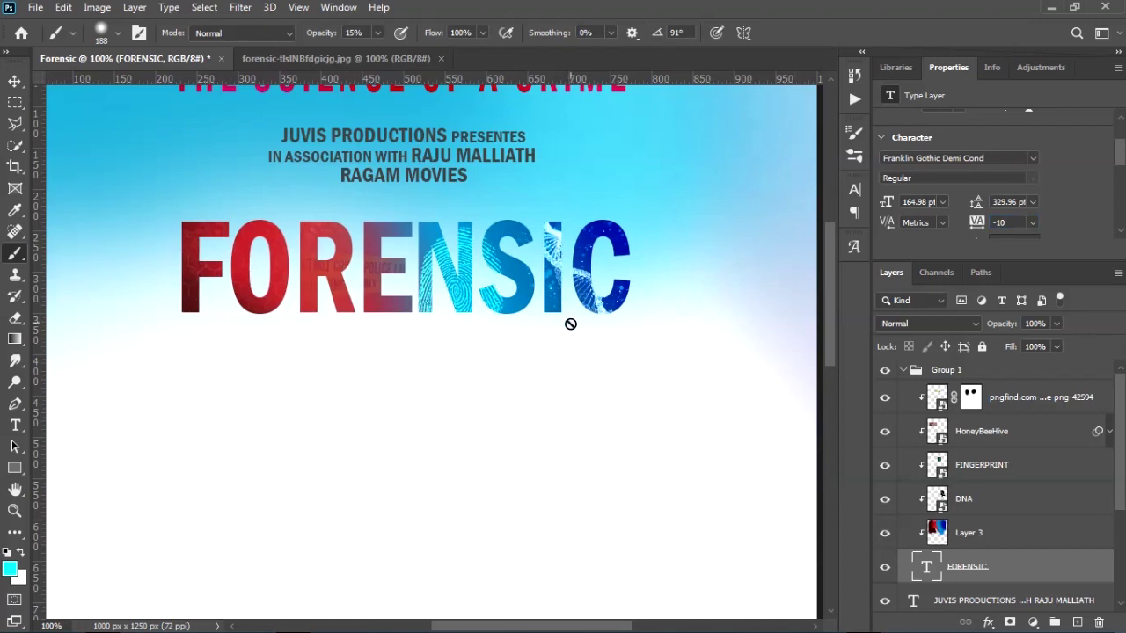
key(v)
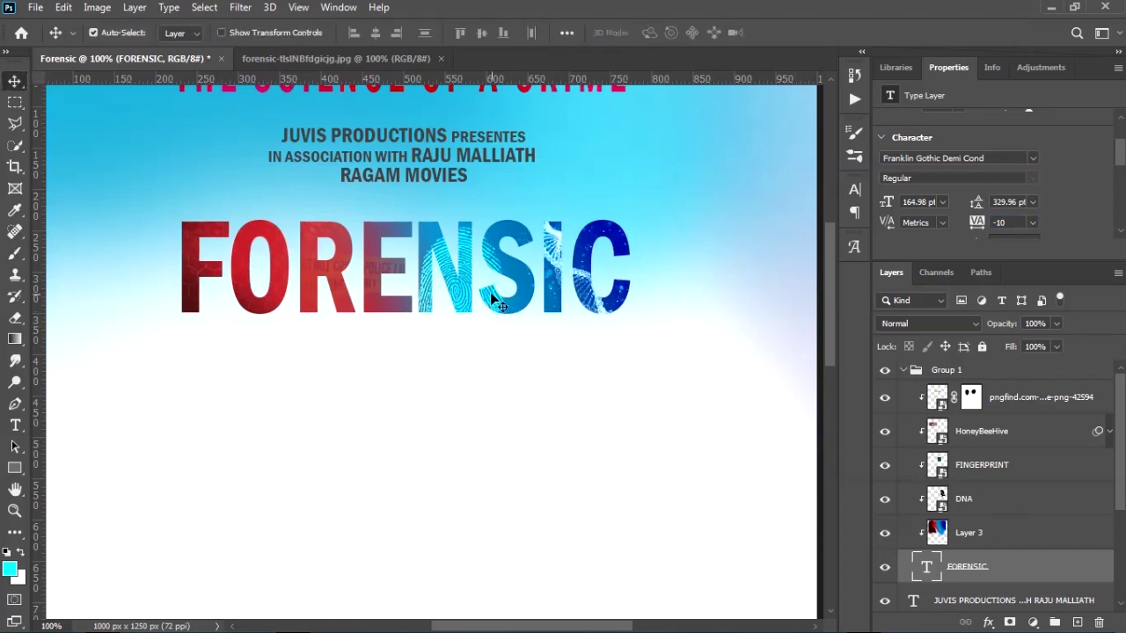
Step: Tone down the FINGERPRINT layer with Hue/Saturation, using a hue of about +29 and a saturation of -50
click(561, 305)
key(ctrl+u)
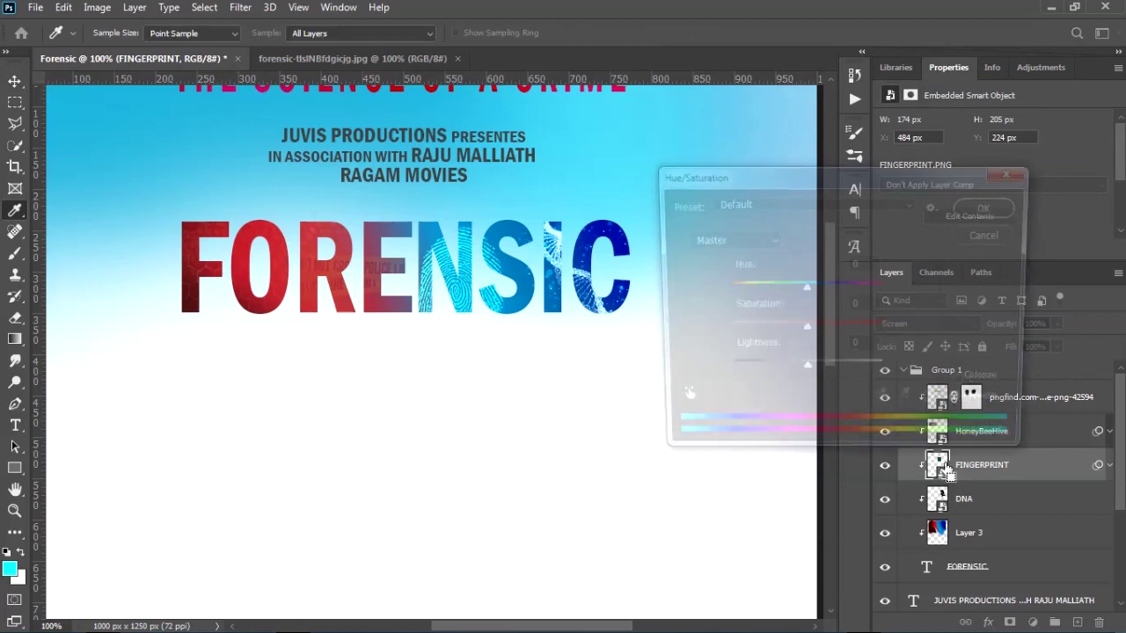
drag(807, 333, 779, 332)
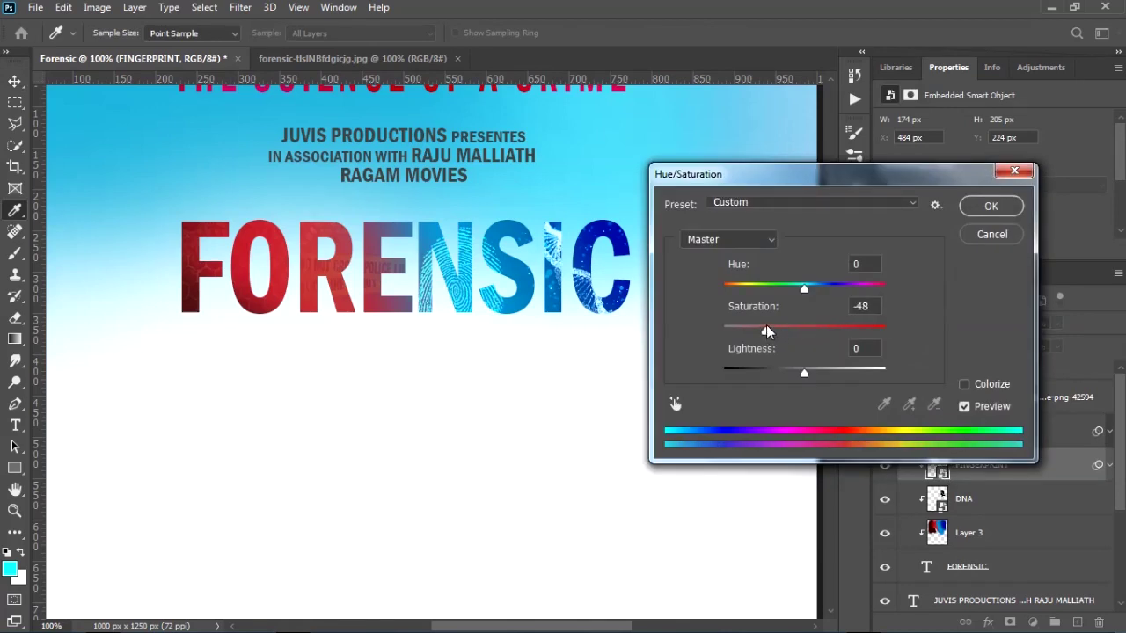
drag(803, 292, 832, 292)
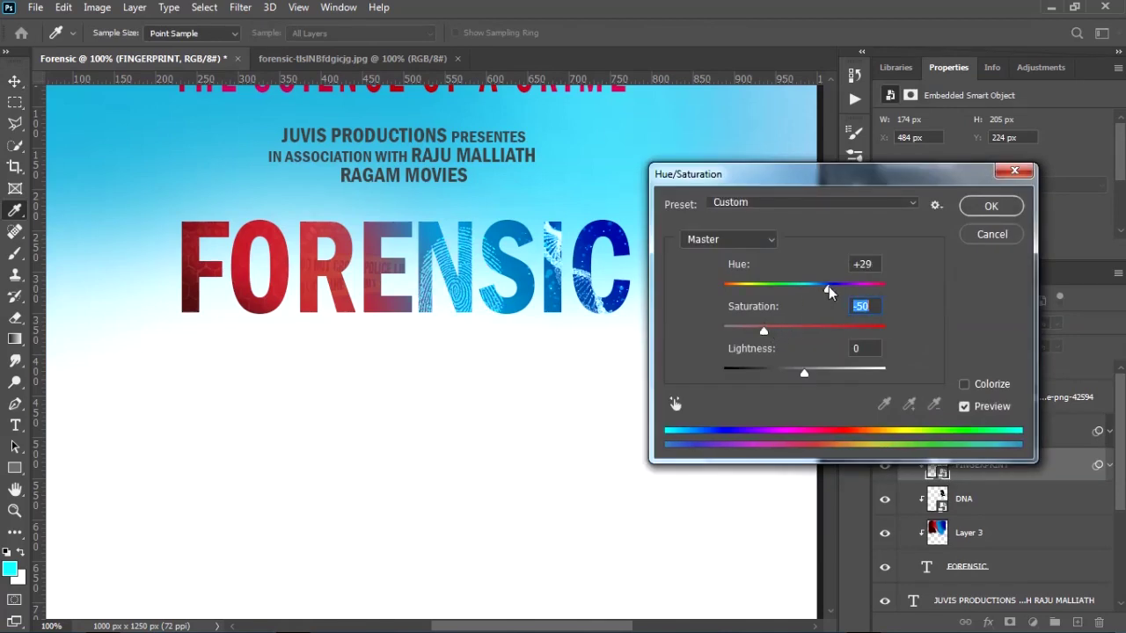
mouse_move(804, 373)
mouse_down()
mouse_move(824, 377)
mouse_move(805, 378)
mouse_up()
click(976, 208)
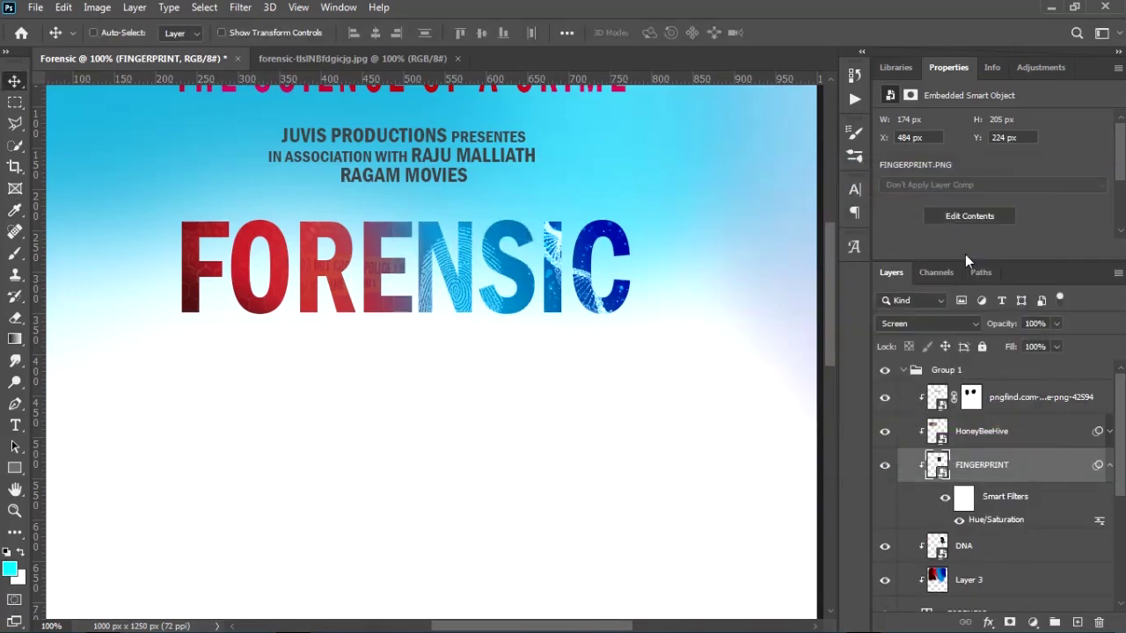
Step: Check the title against the reference poster, then rotate the DNA layer and reposition its strand over the letters I and C
key(ctrl+0)
key(ctrl+Tab)
key(ctrl+Tab)
key(ctrl+1)
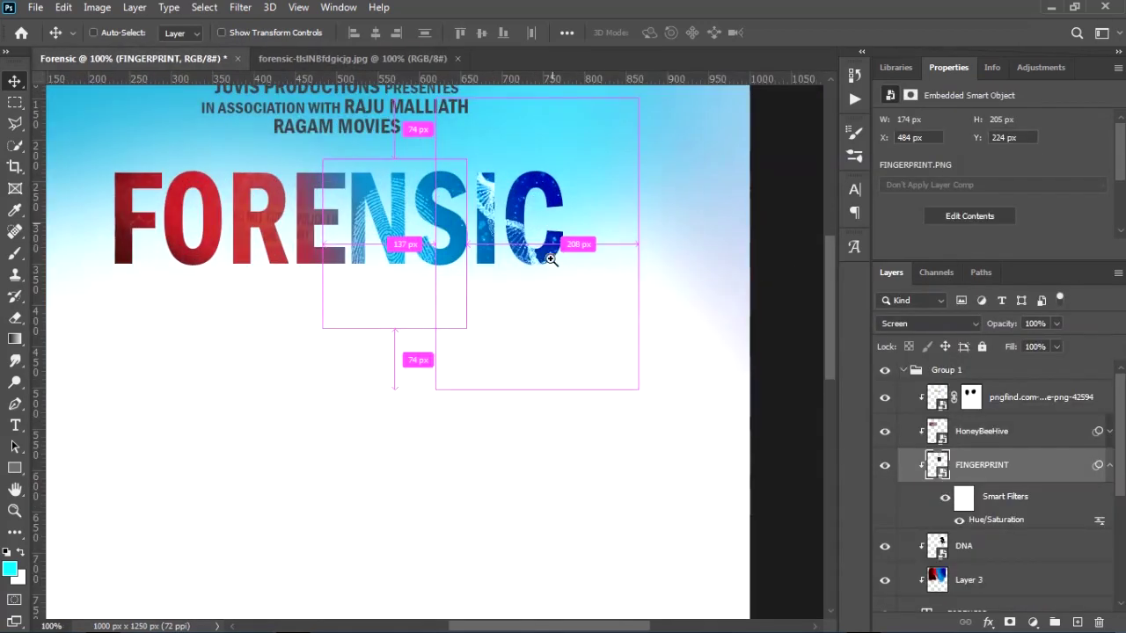
click(544, 261)
key(ctrl+t)
drag(649, 273, 619, 199)
drag(563, 254, 567, 228)
drag(665, 221, 605, 269)
click(789, 33)
key(ctrl+0)
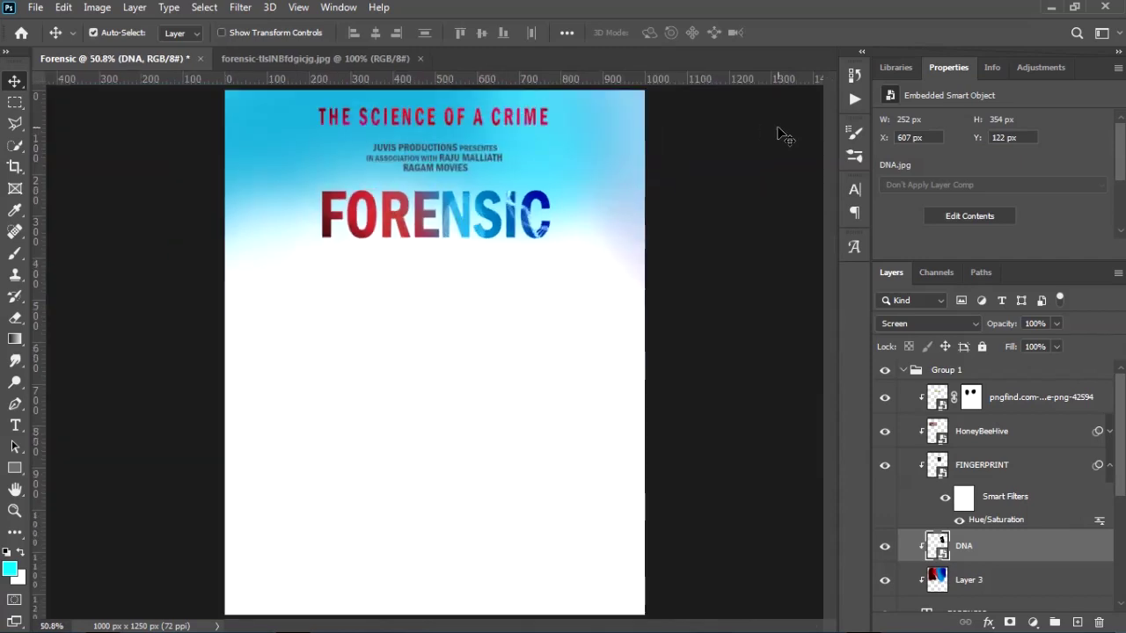
Step: Choose a bright red foreground colour and brush it over the letter E on Layer 3 at 15% opacity
click(10, 568)
drag(915, 284, 915, 210)
click(1061, 191)
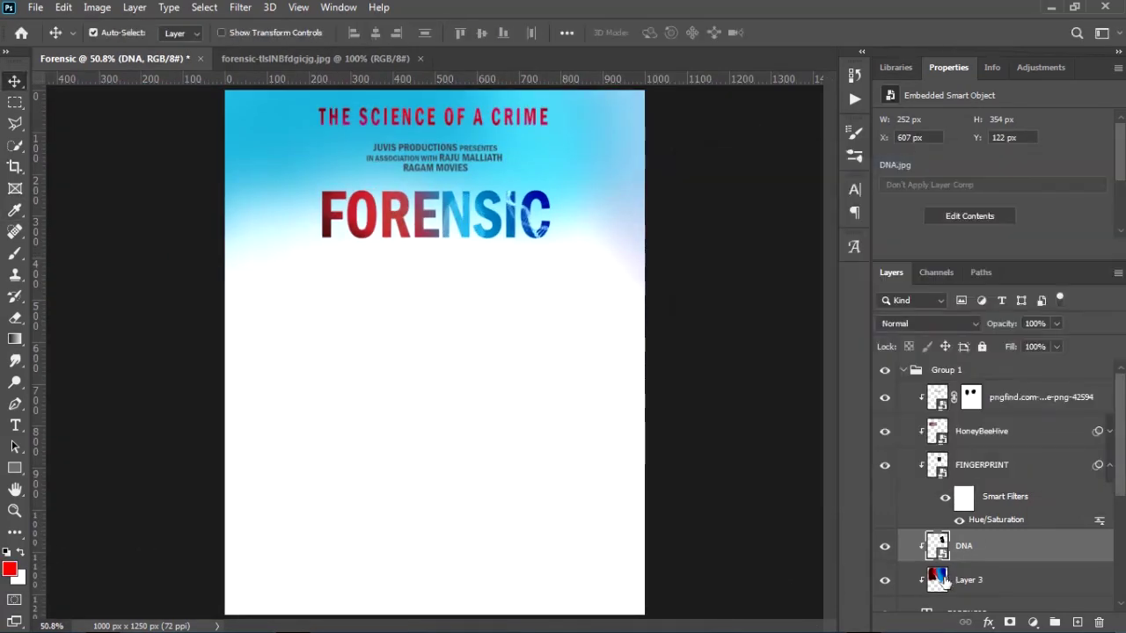
click(943, 579)
ctrl+click(410, 217)
key(b)
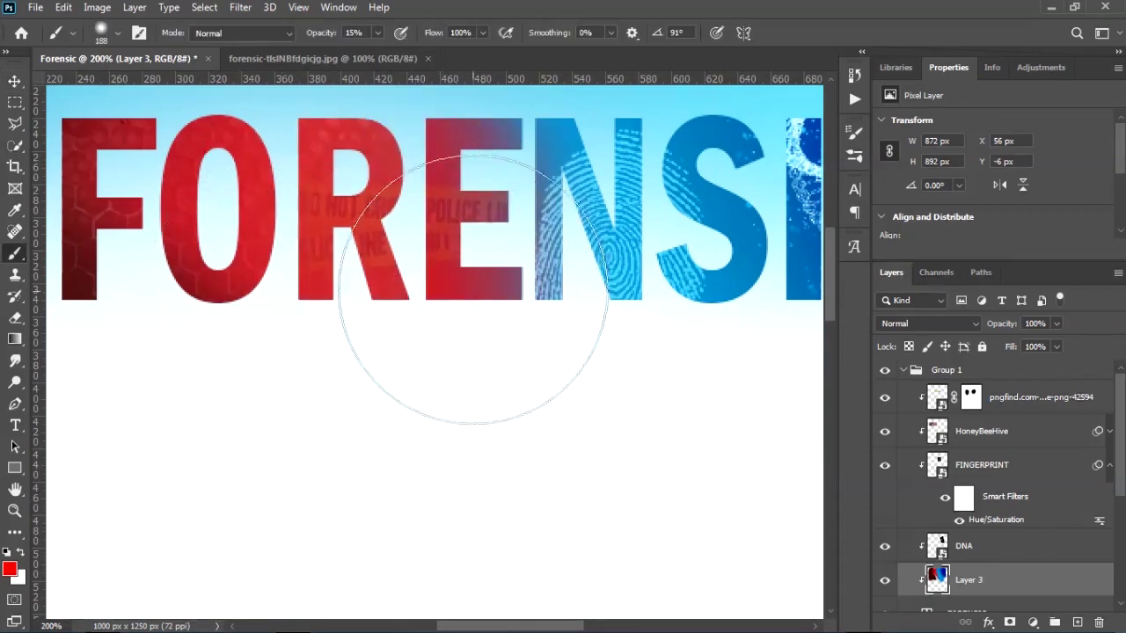
key(ctrl+0)
Step: Nudge the production credits and the FORENSIC title group slightly upward, and collapse Group 1
click(15, 81)
click(429, 171)
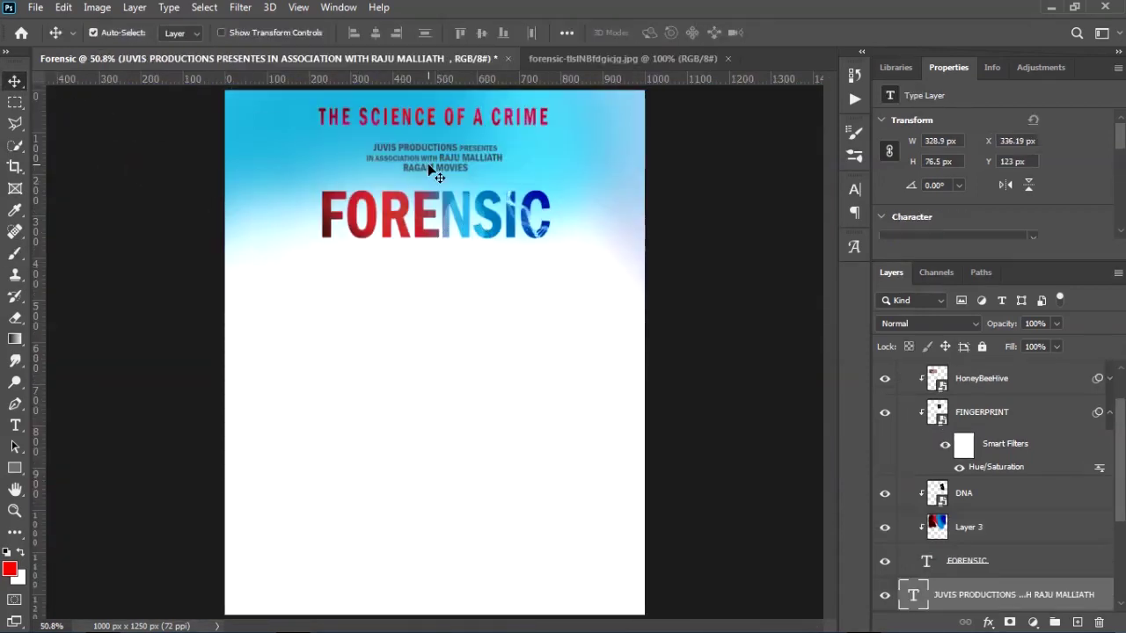
scroll(994, 440, up, 3)
click(895, 371)
click(897, 372)
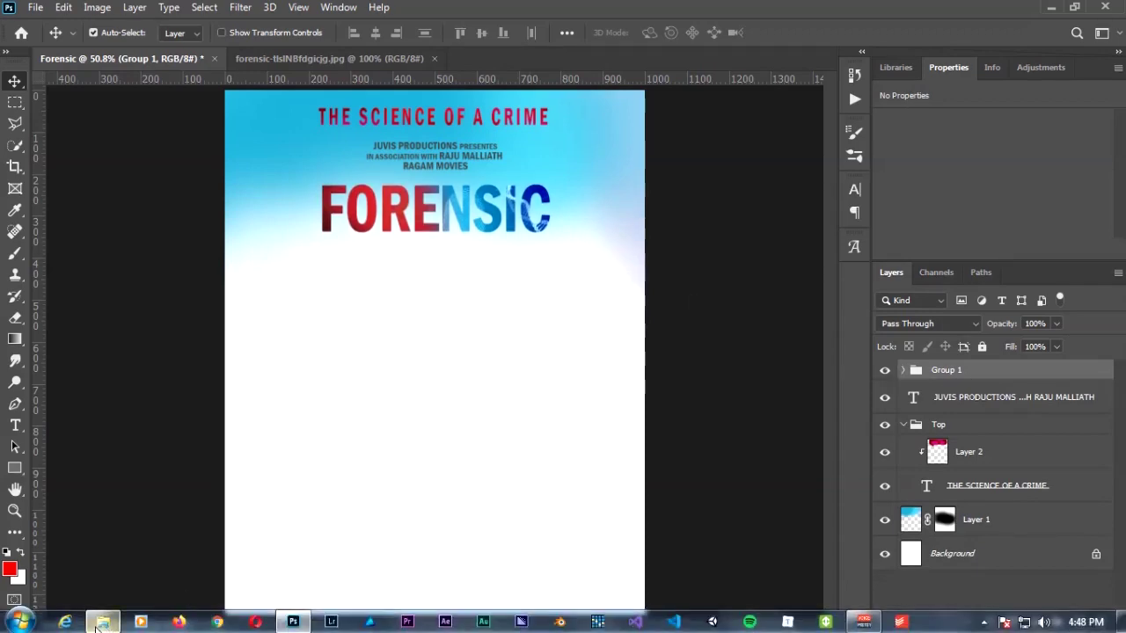
Step: Place the Tovino photo in the poster and enlarge it proportionally to about 218% so it covers the canvas
click(102, 622)
drag(811, 123, 474, 443)
drag(513, 489, 607, 632)
drag(577, 466, 589, 463)
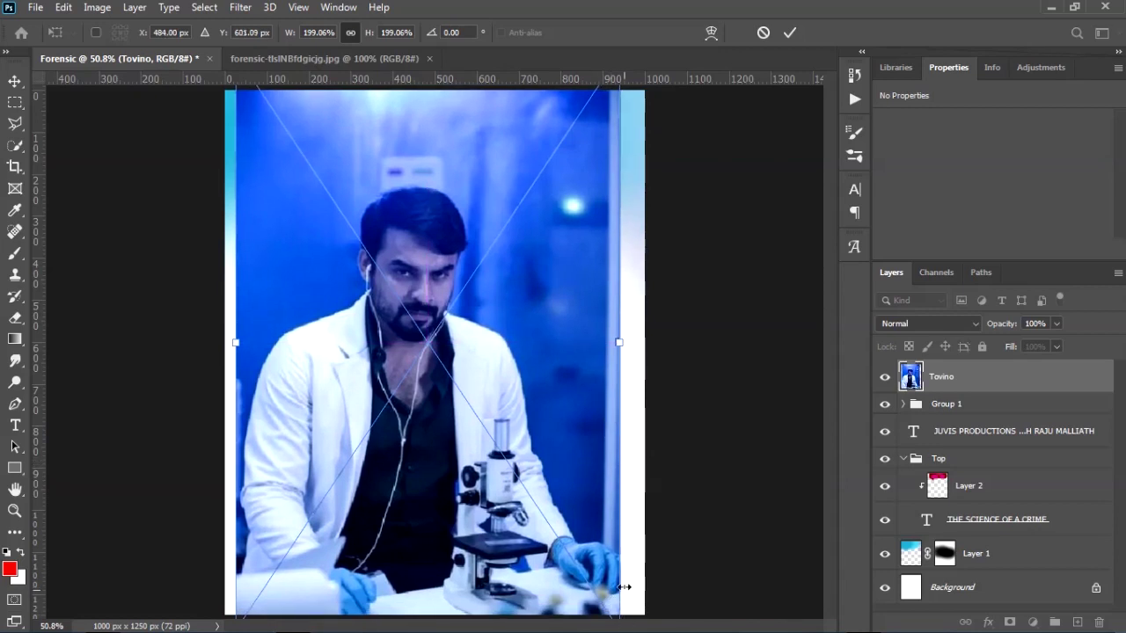
key(ctrl+0)
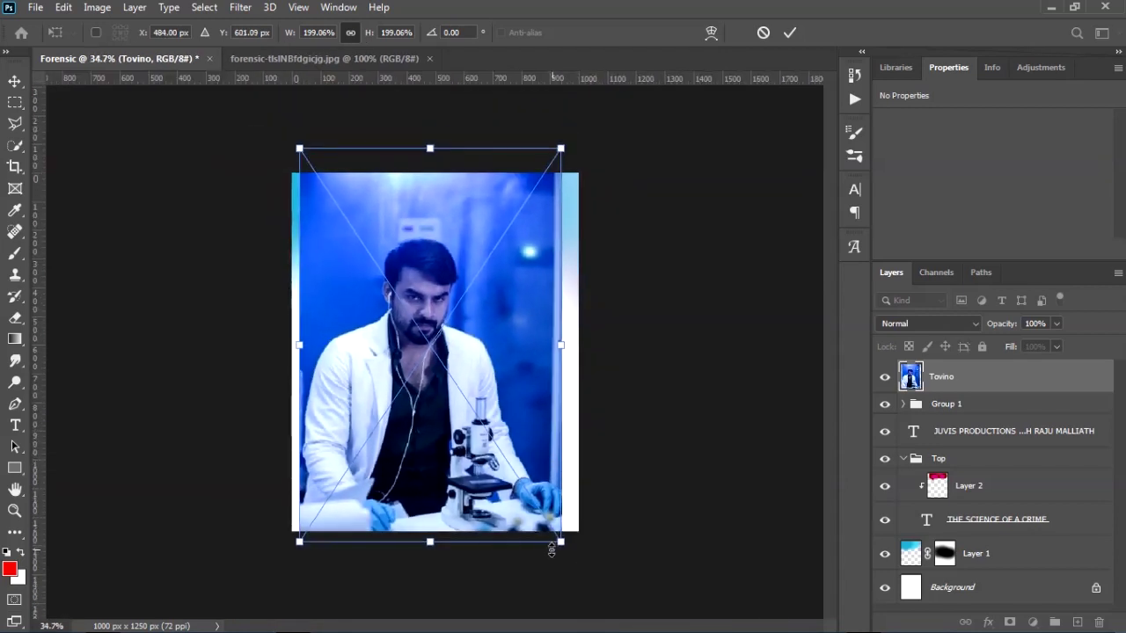
drag(558, 540, 577, 560)
drag(554, 503, 559, 511)
Step: Flip the Tovino photo horizontally and nudge it slightly upward, to a vertical centre of about 616 px
right_click(481, 416)
click(541, 373)
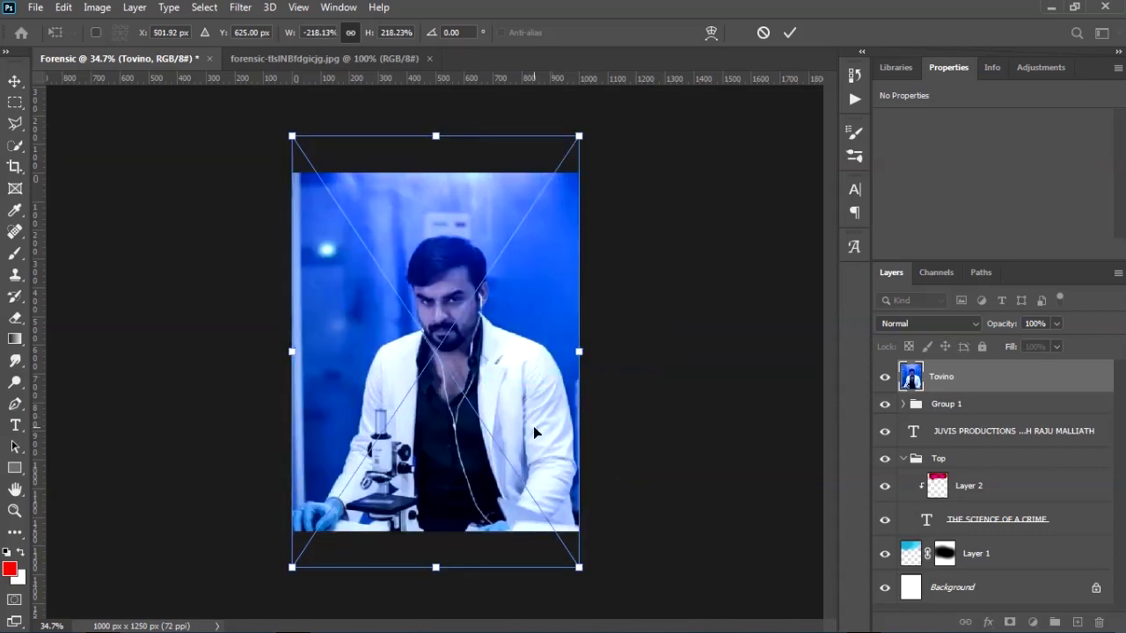
key(Left)
key(Up)
key(Up)
key(Up)
key(Up)
key(Down)
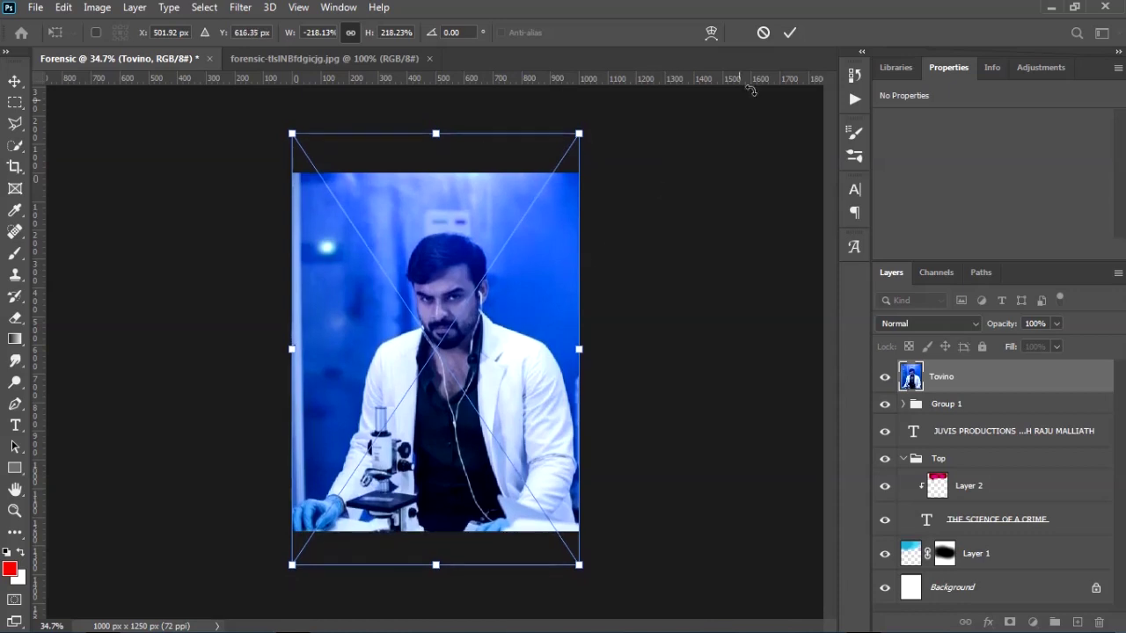
click(789, 33)
Step: Move the Tovino layer beneath Layer 1, then select the man with his microscope and mask out the photo's background
key(ctrl+0)
drag(996, 375, 992, 572)
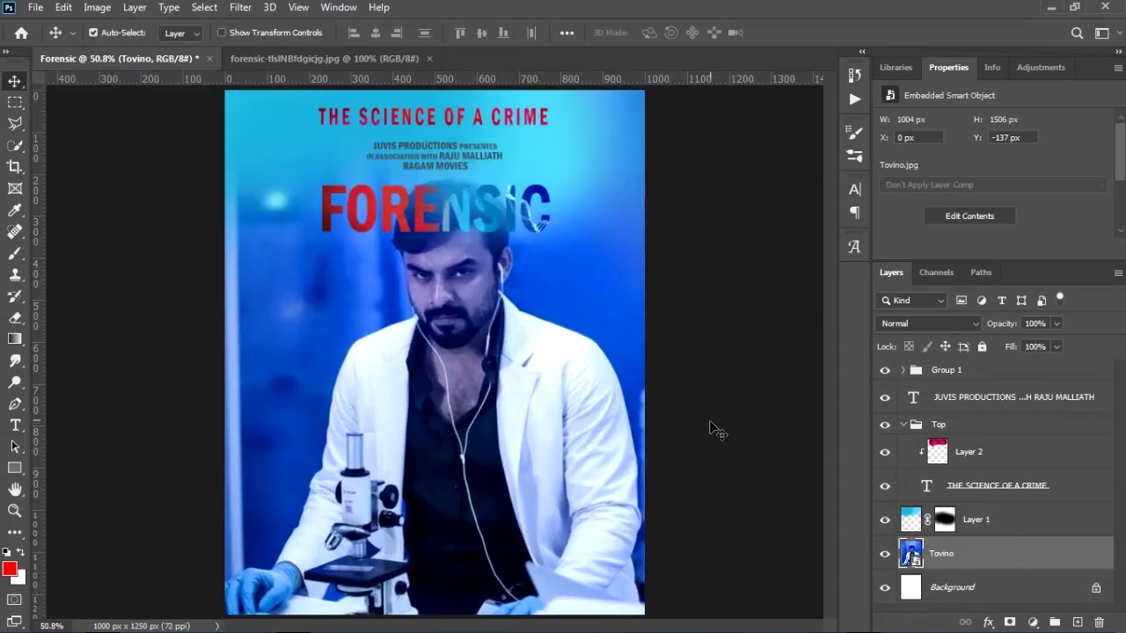
click(15, 146)
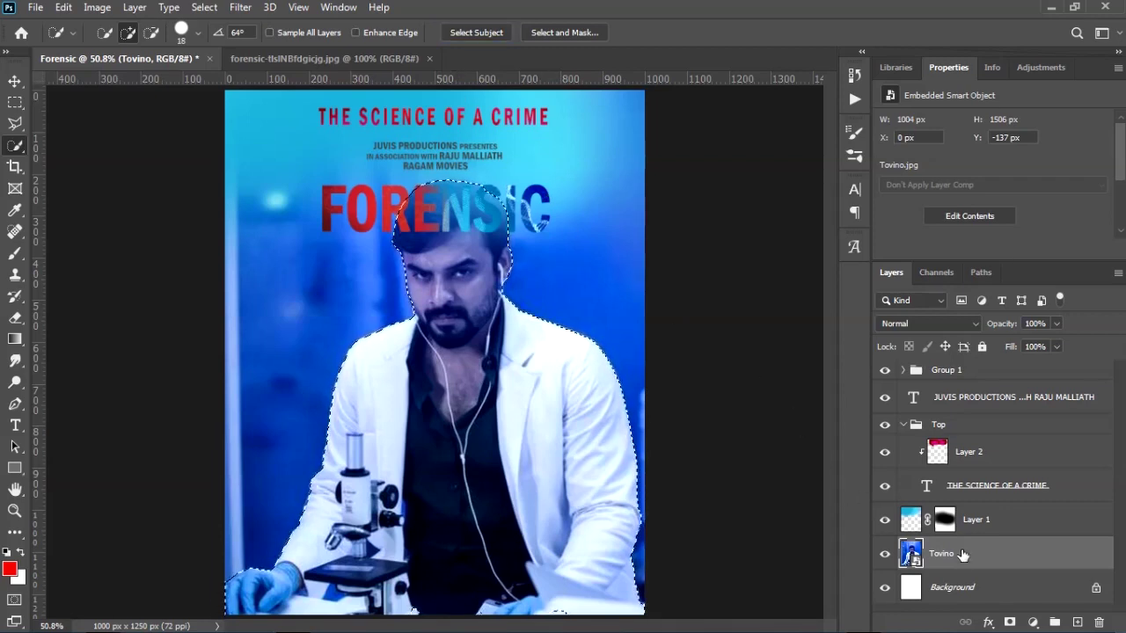
click(1010, 622)
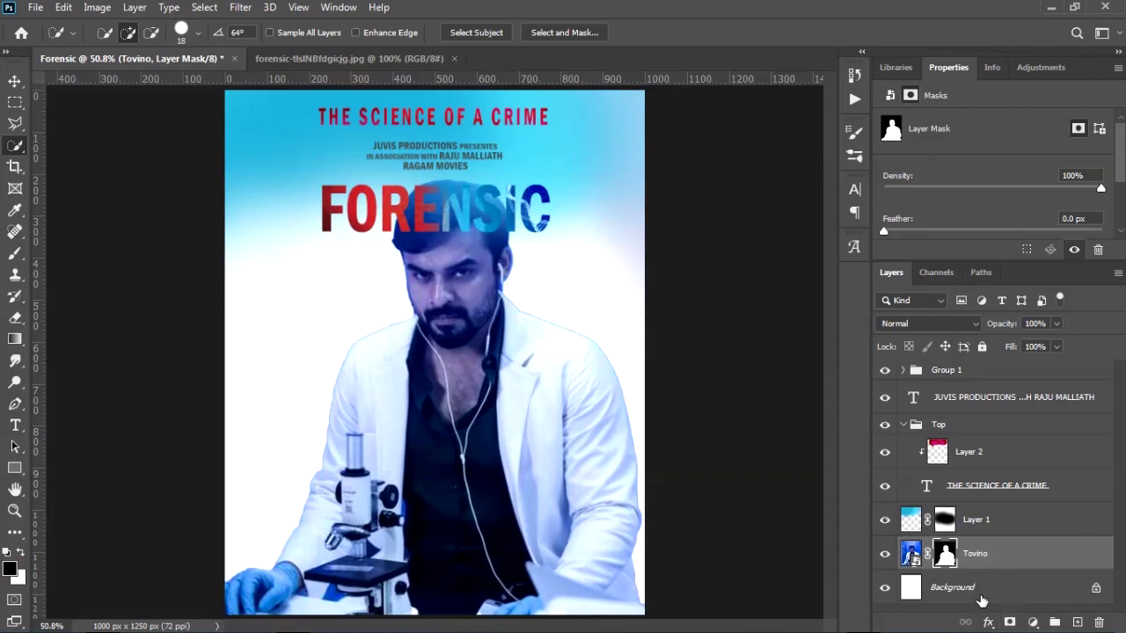
Step: Place the LabBG image, enlarge it to about 1890 x 1254 px to cover the canvas, and put it behind the Tovino layer
mouse_move(161, 628)
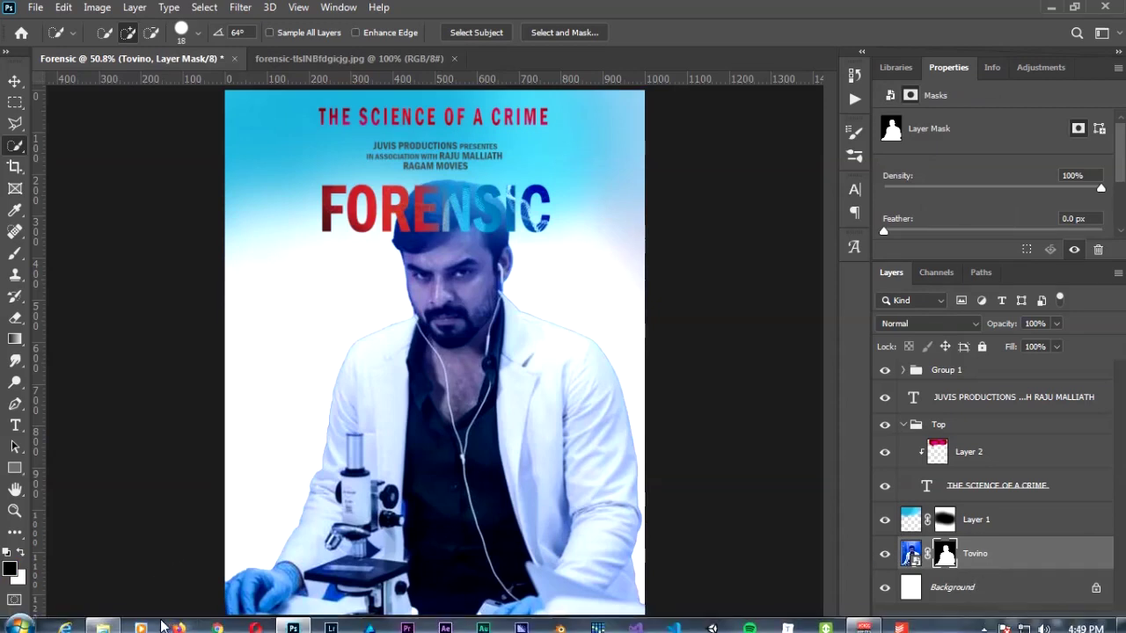
click(103, 622)
drag(562, 132, 416, 431)
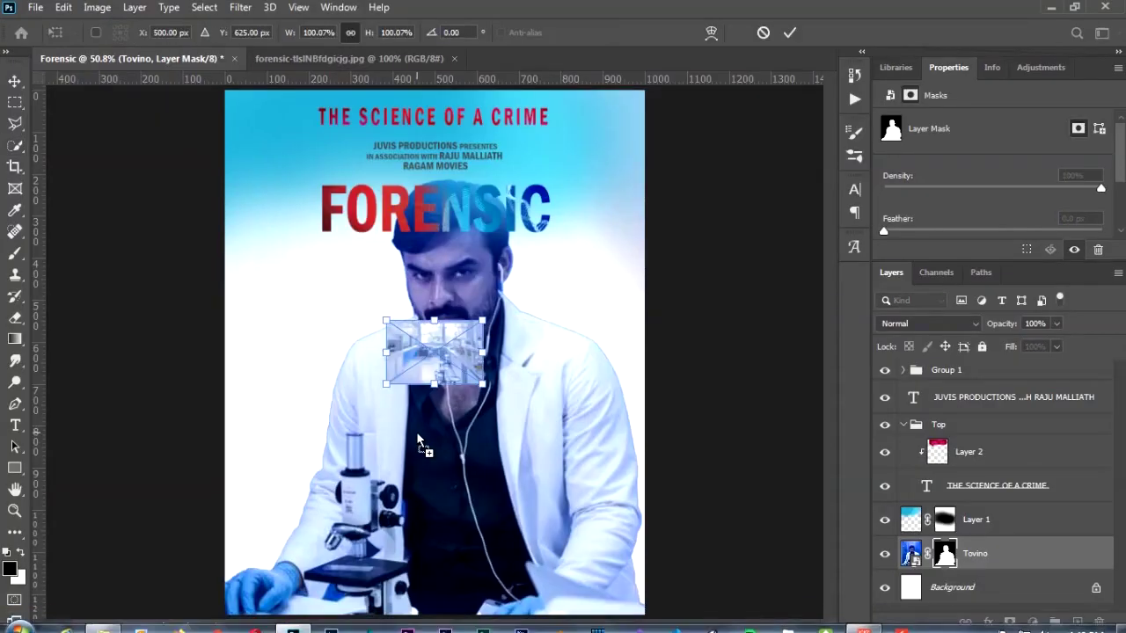
drag(639, 547, 818, 631)
click(789, 34)
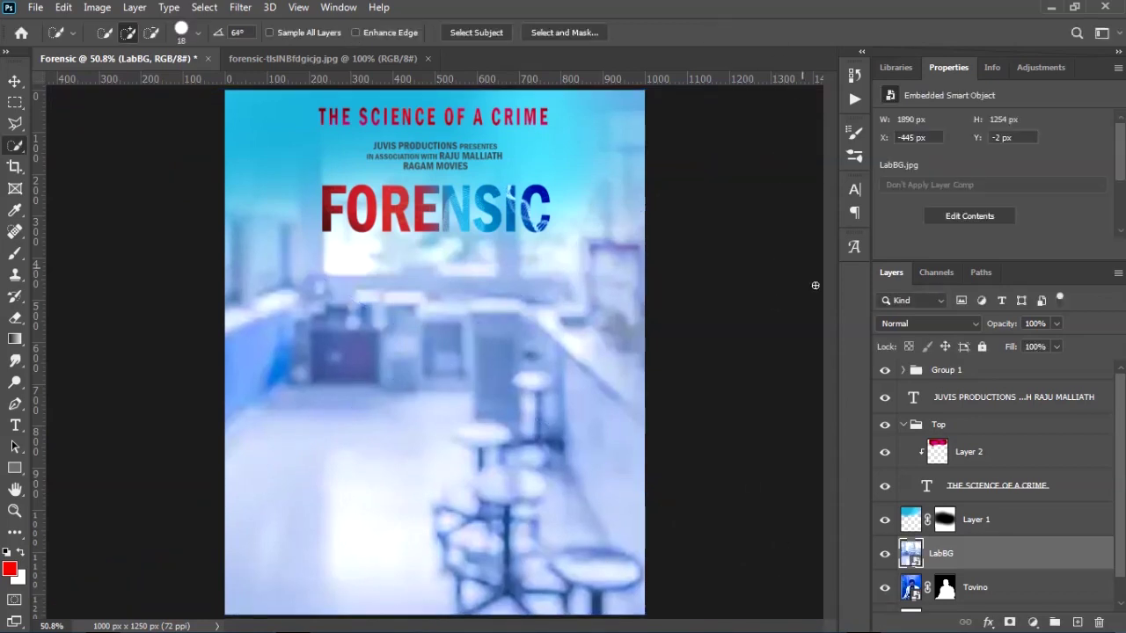
key(ctrl+bracketleft)
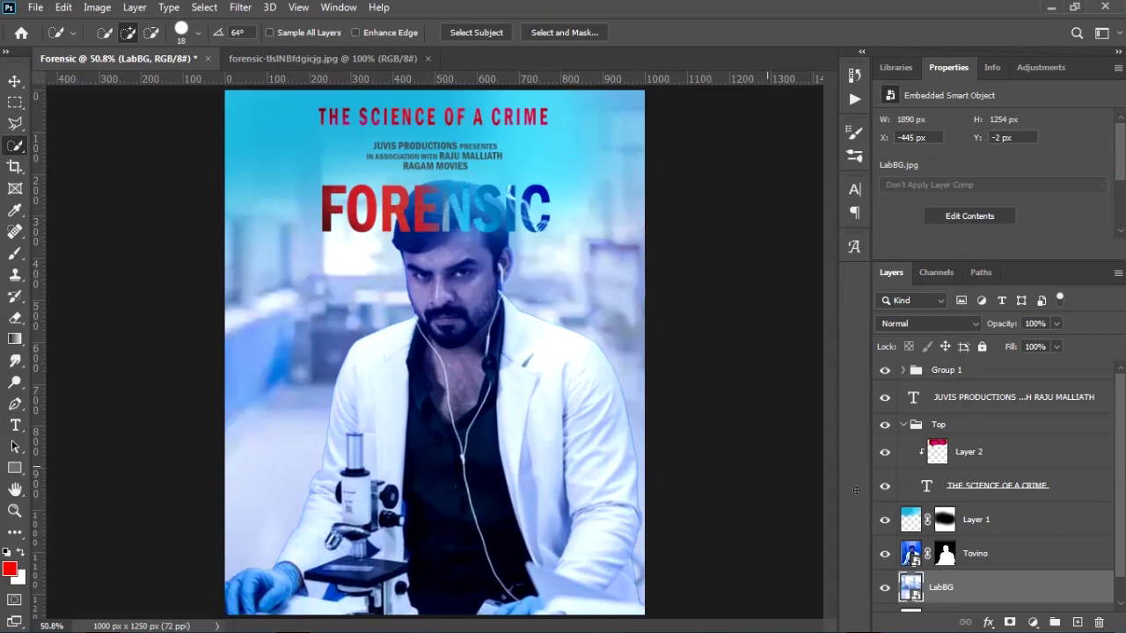
Step: Refine the Tovino layer mask with Smooth 15 and Shift Edge -18%
double_click(944, 554)
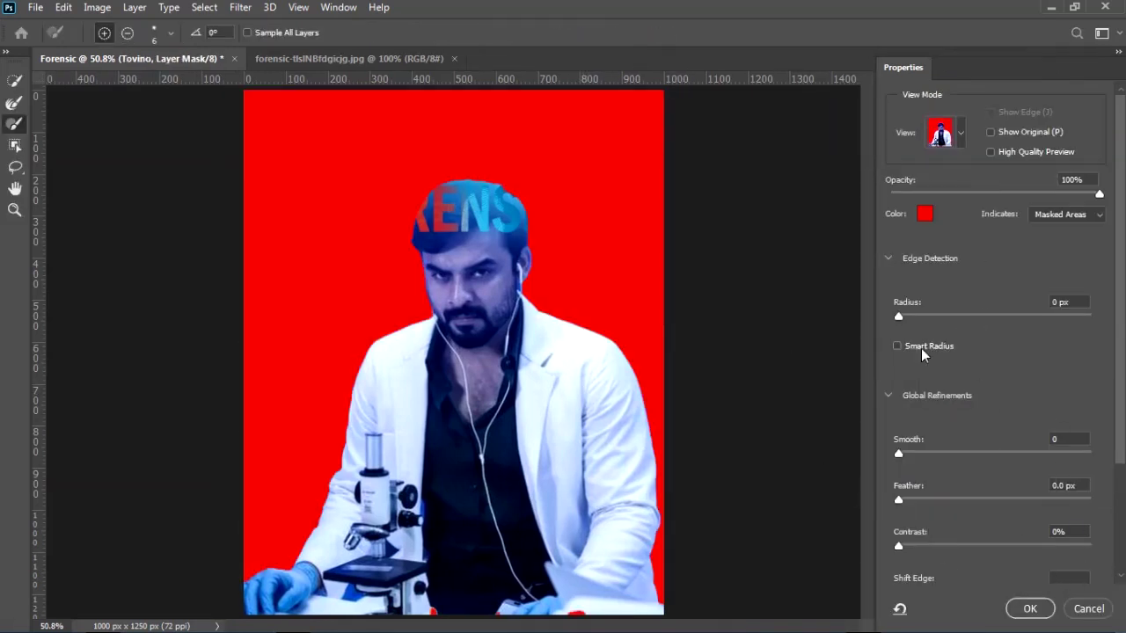
scroll(949, 433, down, 2)
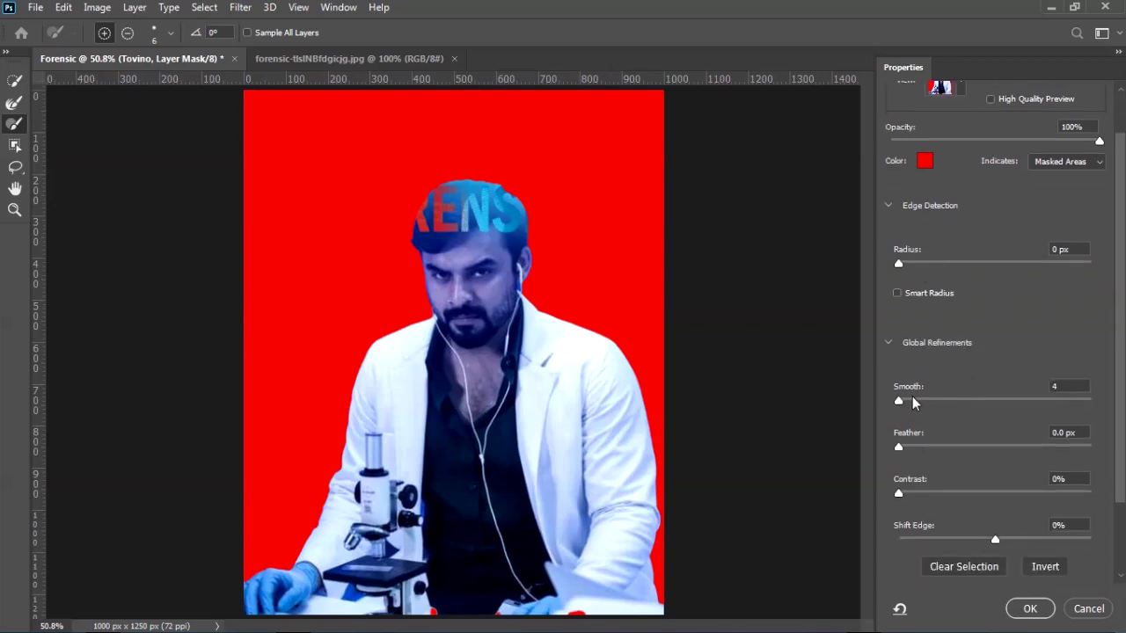
drag(929, 406, 923, 404)
drag(979, 538, 967, 540)
click(953, 537)
click(978, 539)
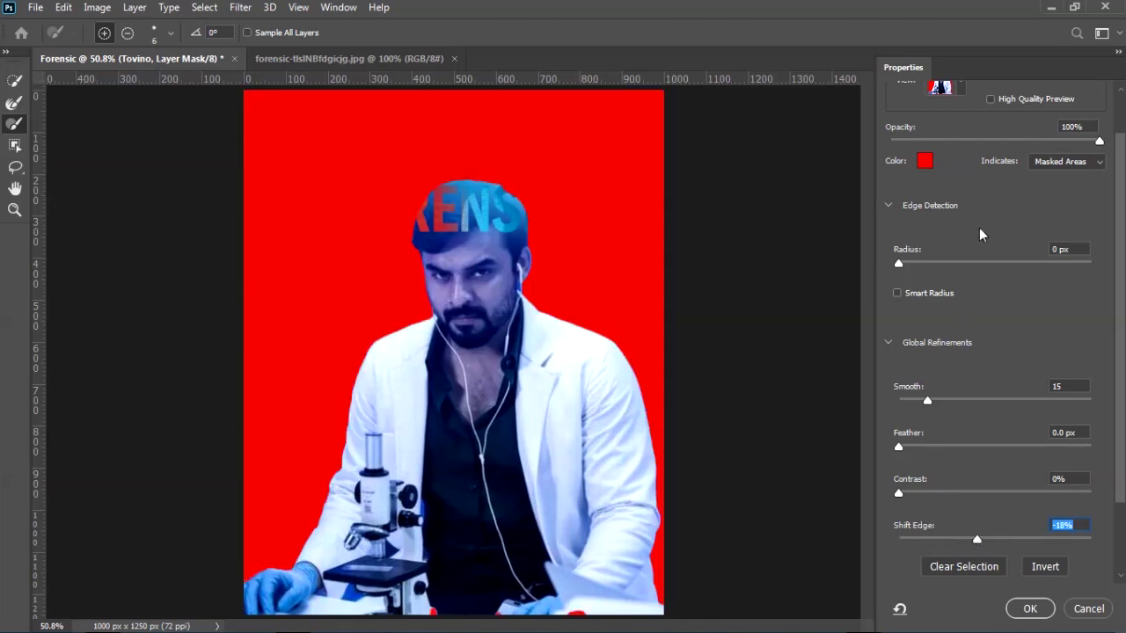
drag(954, 146, 1102, 219)
click(1028, 608)
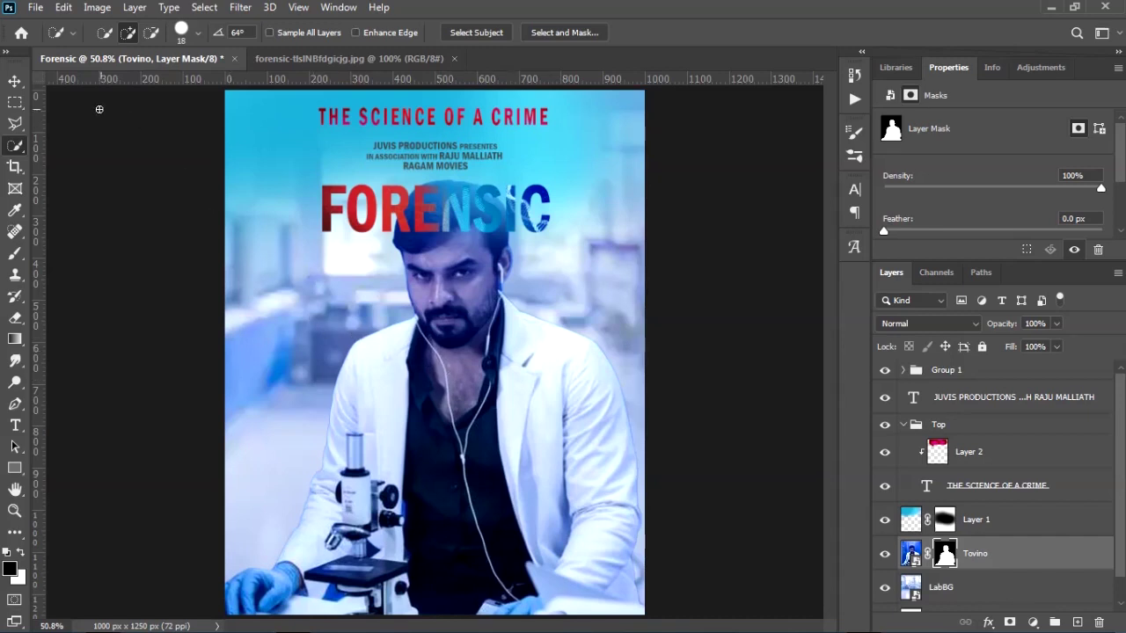
Step: Colorize the LabBG layer red with Hue/Saturation, using hue 360 and saturation 84
click(14, 81)
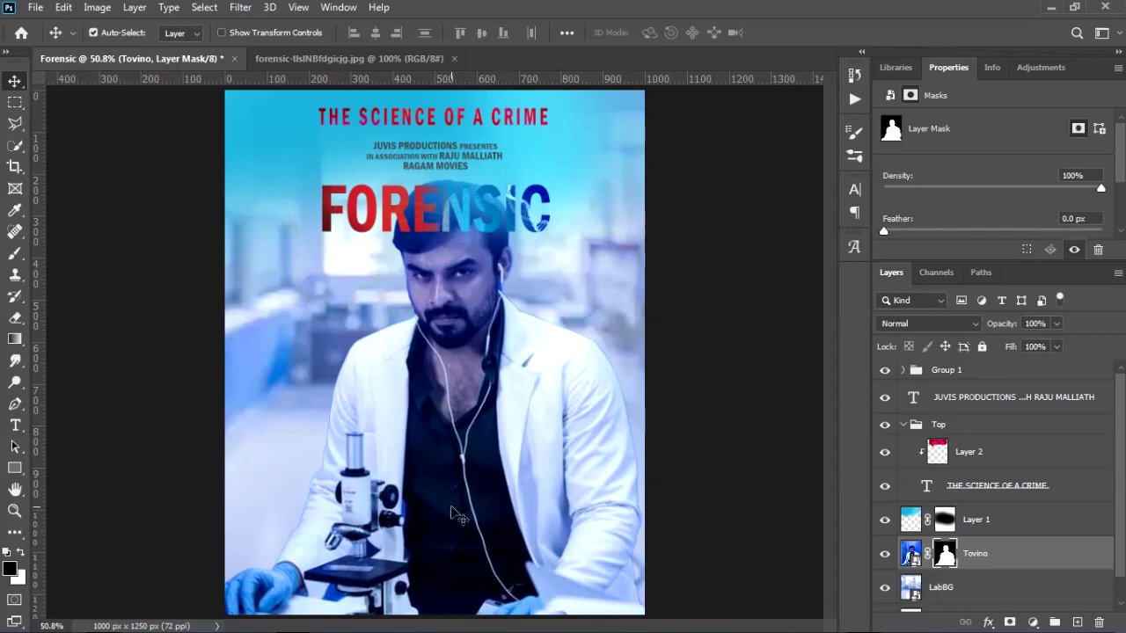
key(ctrl+space)
drag(295, 498, 323, 496)
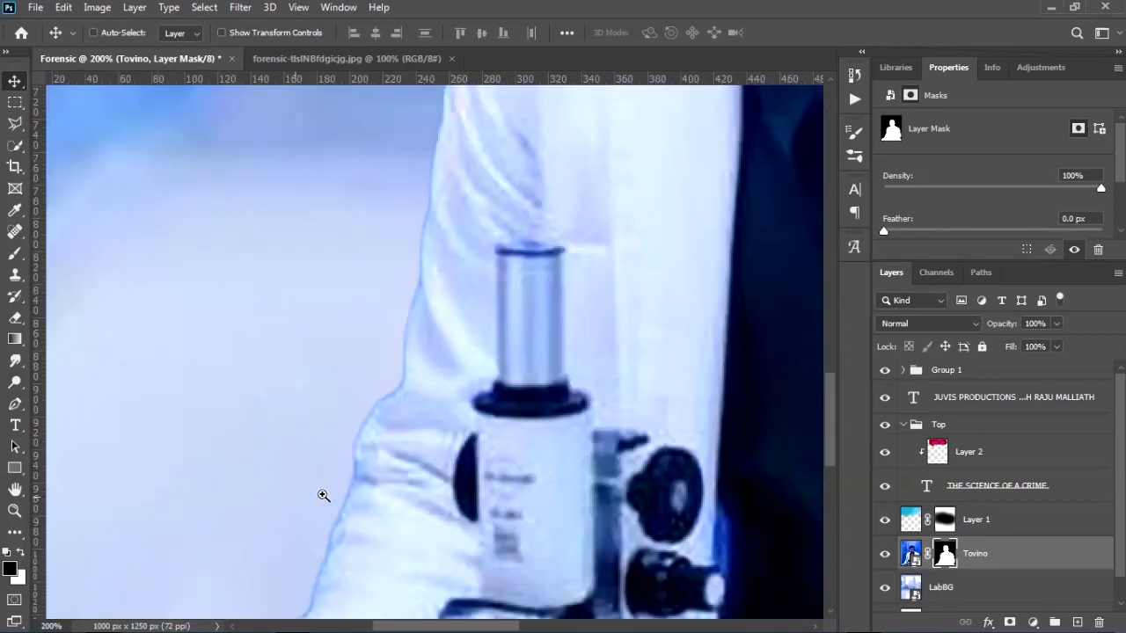
key(ctrl+0)
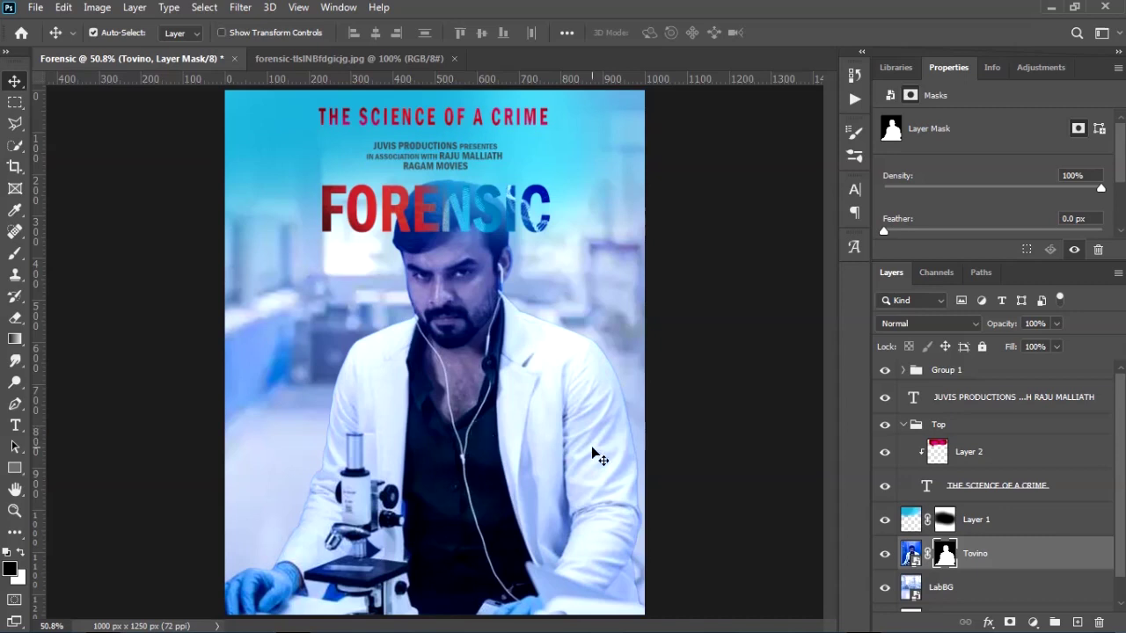
click(352, 322)
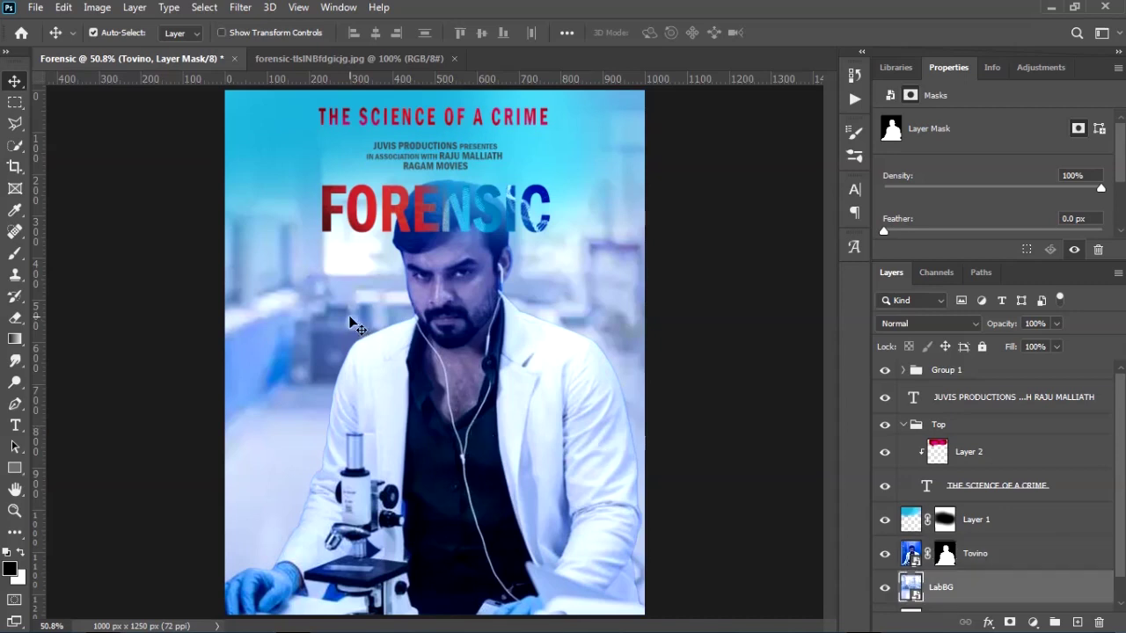
key(ctrl+u)
click(975, 389)
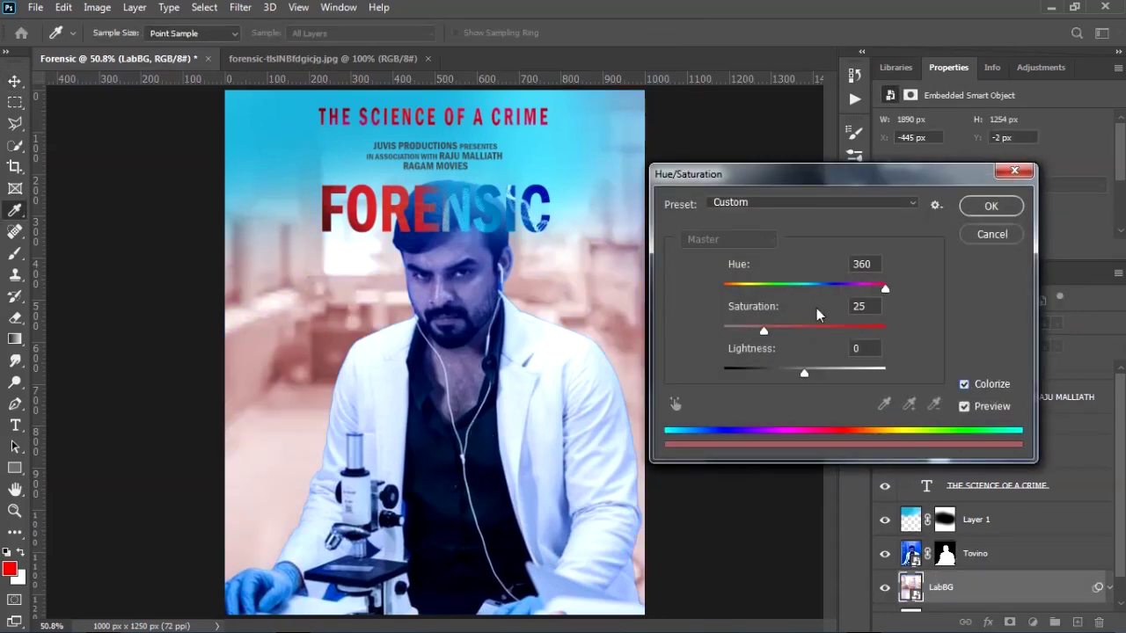
drag(764, 329, 827, 331)
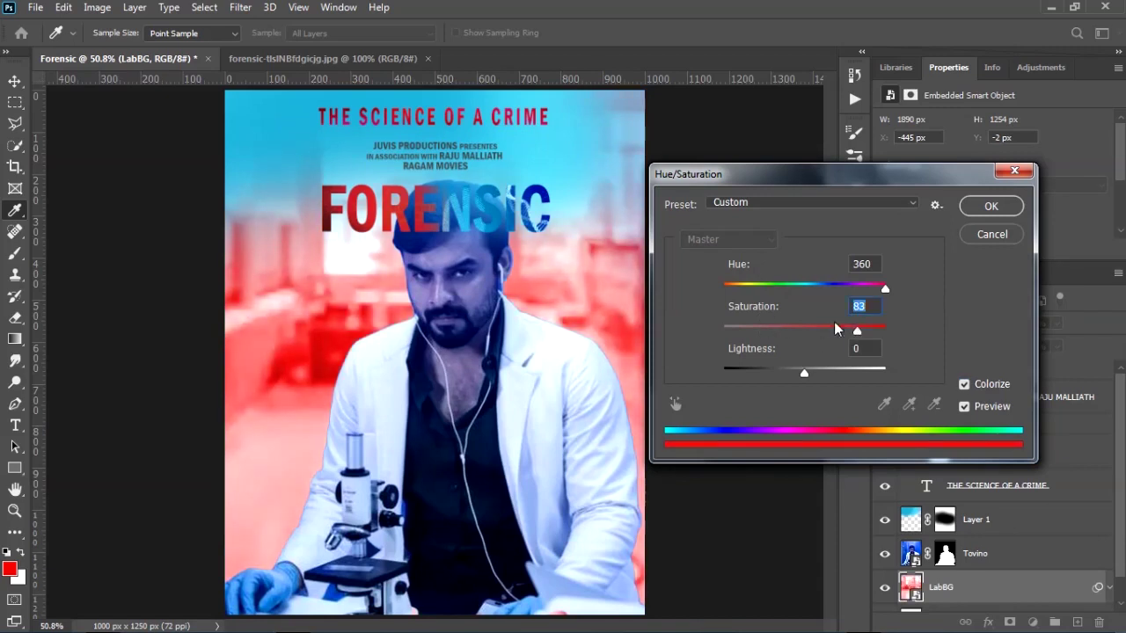
drag(887, 293, 910, 304)
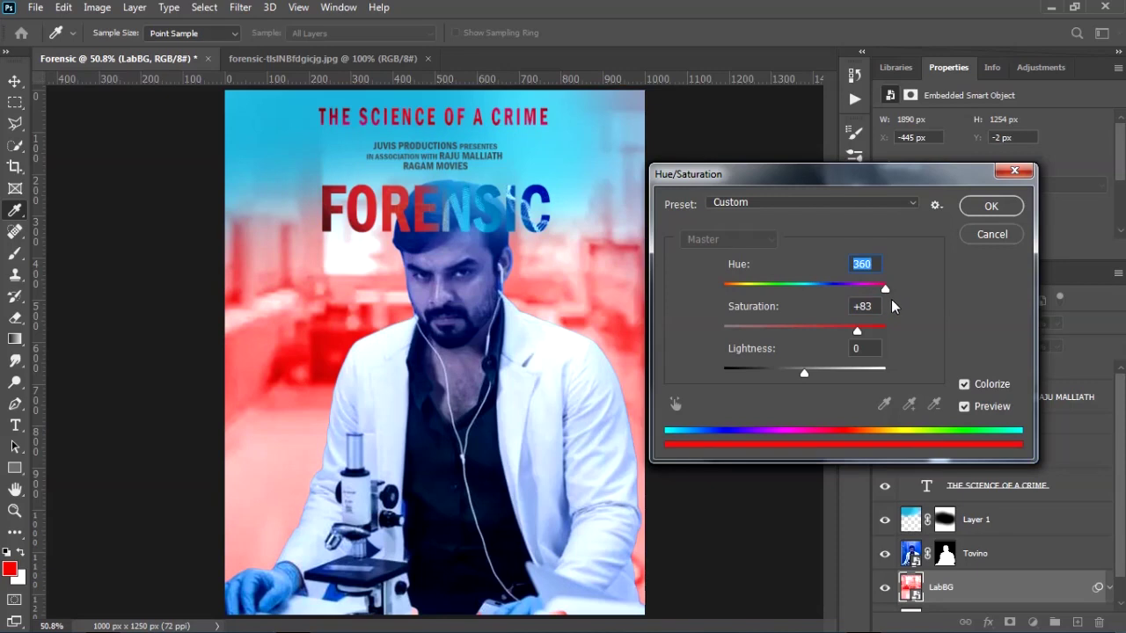
drag(860, 339, 865, 334)
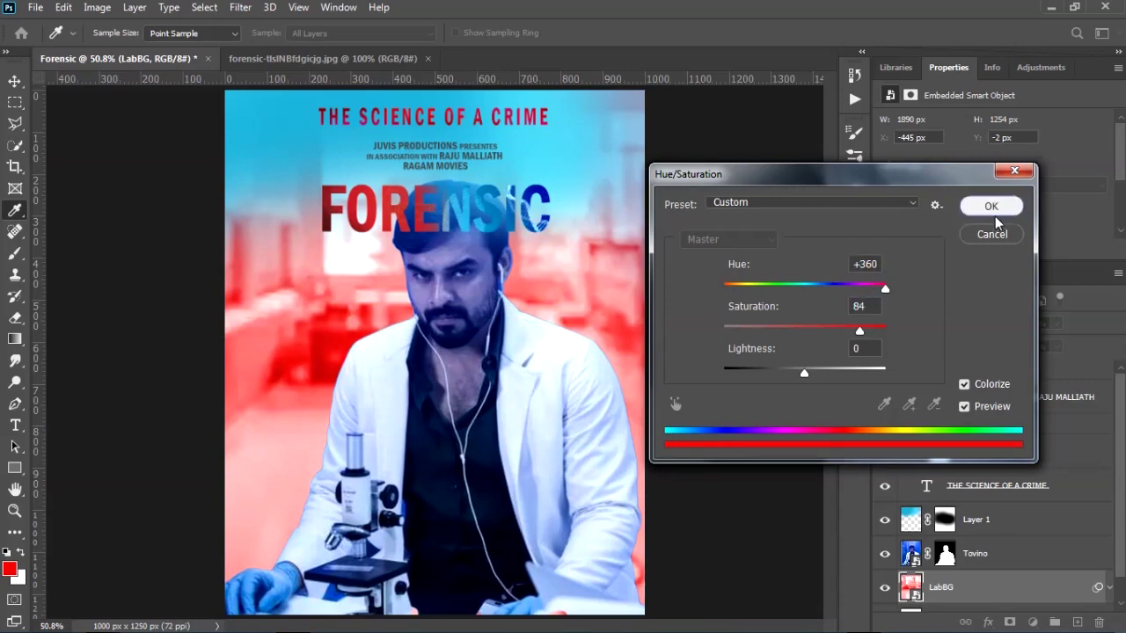
click(991, 210)
Step: Brush black at 15% opacity on LabBG's smart filter mask to fade the red beside the man, then collapse the filter list
click(938, 545)
key(b)
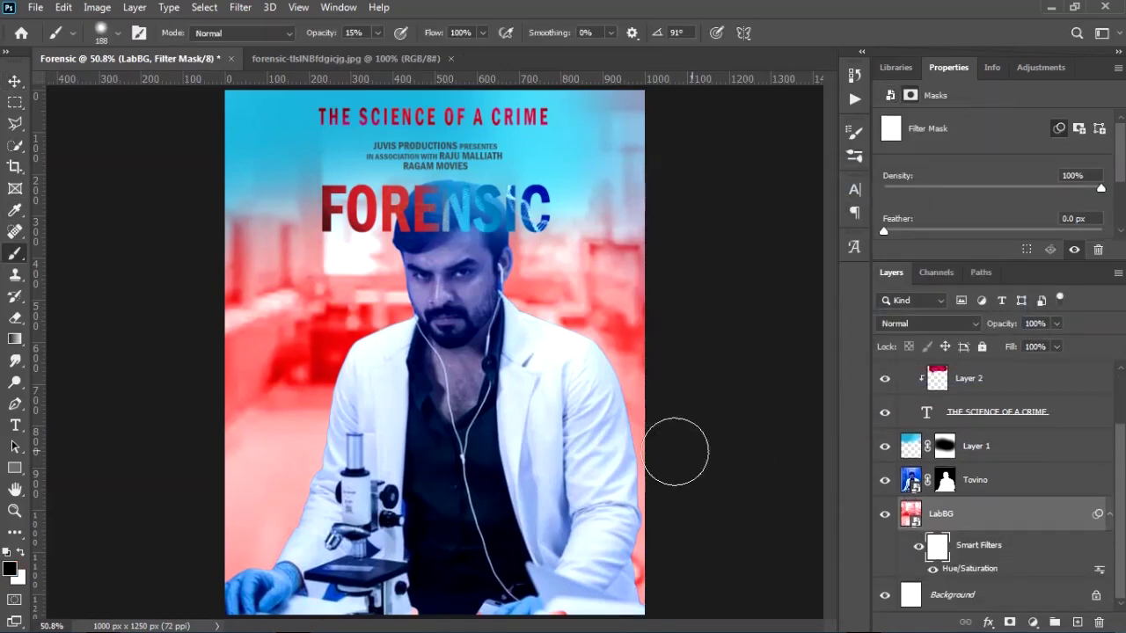
drag(520, 407, 641, 432)
click(556, 310)
click(557, 317)
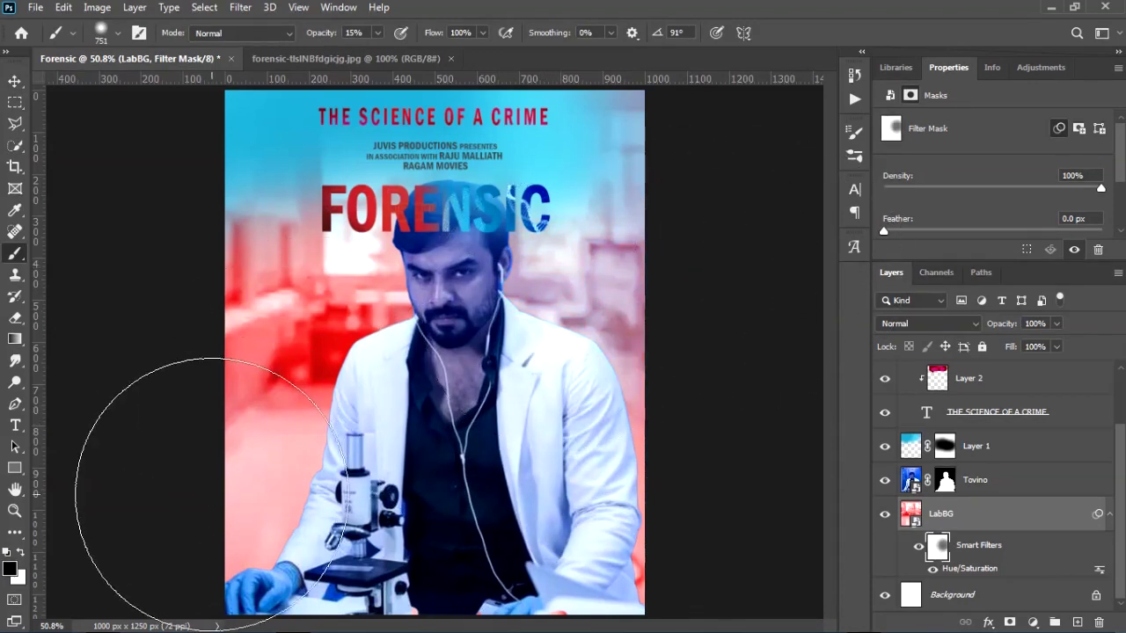
key(v)
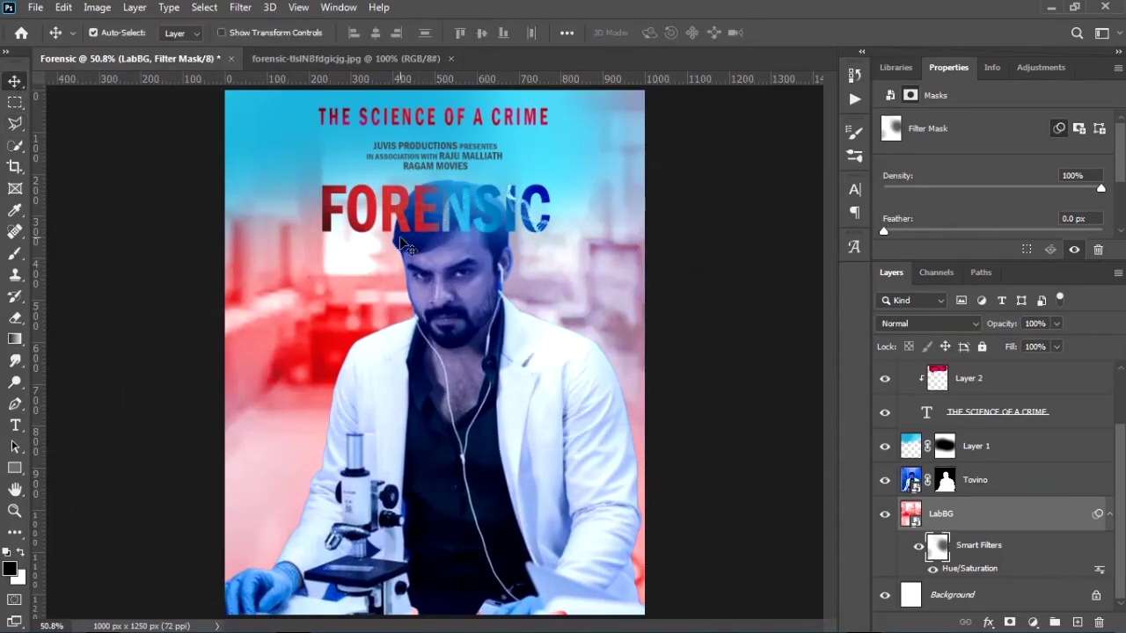
click(1110, 514)
Step: Paint a soft f20000 red glow beside the man's face on a new layer above LabBG and set its blend mode to Soft Light
key(b)
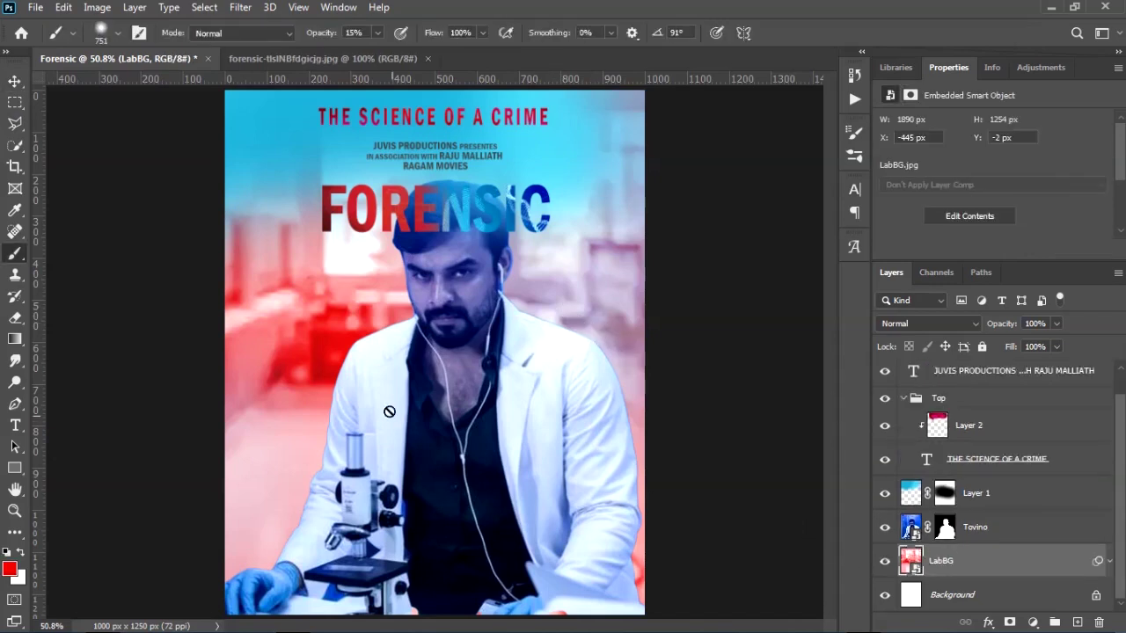
click(13, 569)
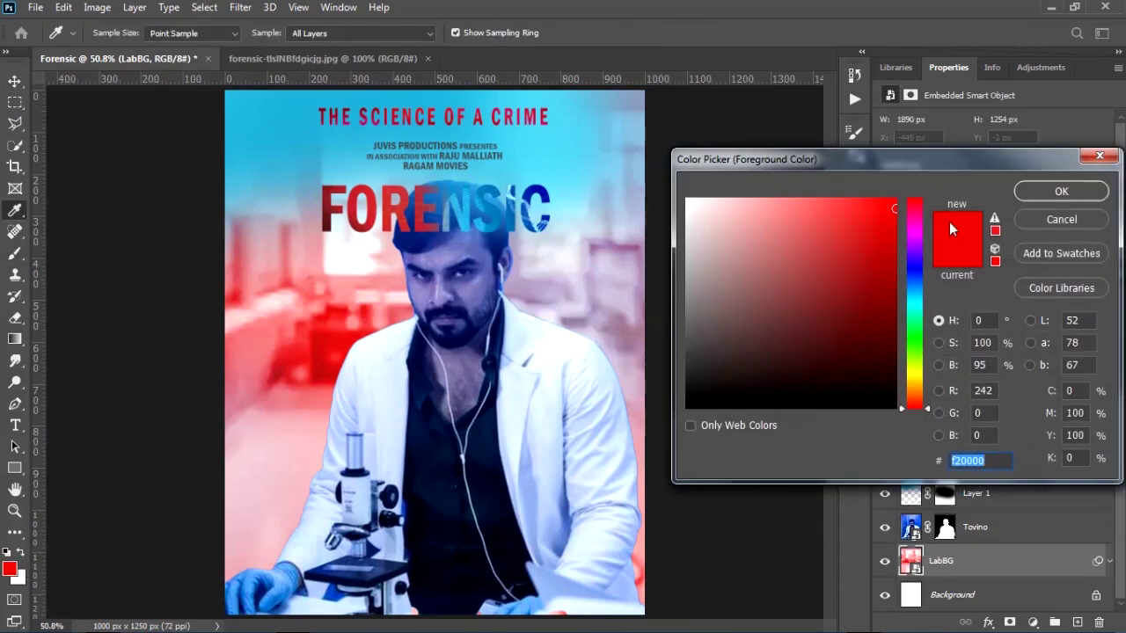
click(1031, 189)
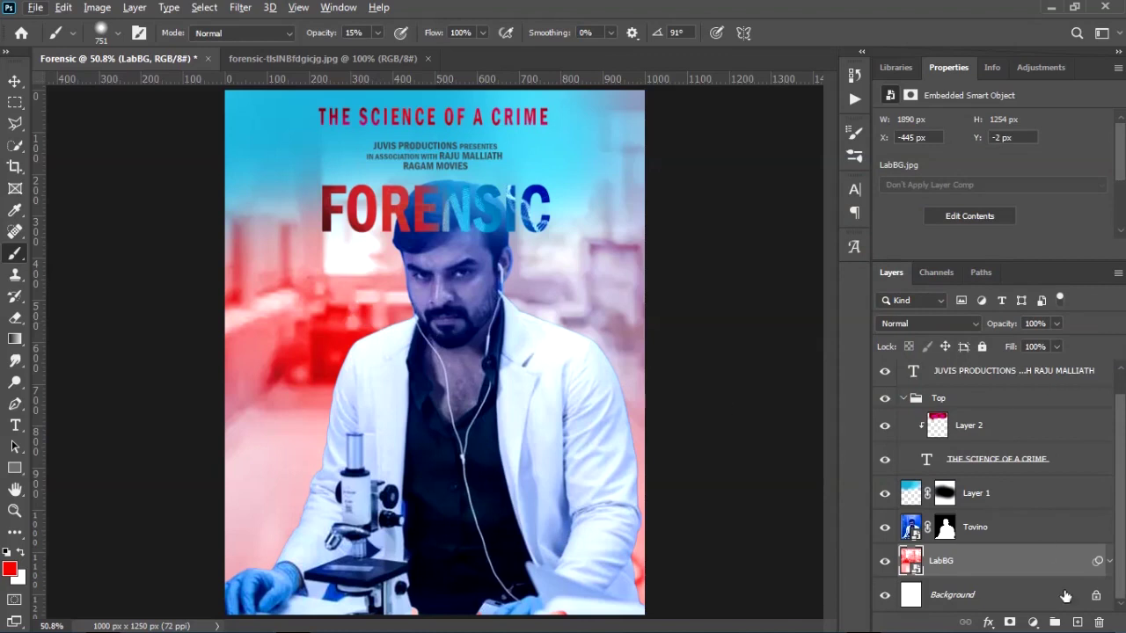
click(1077, 624)
mouse_move(321, 345)
mouse_down()
mouse_move(357, 354)
mouse_move(345, 352)
mouse_up()
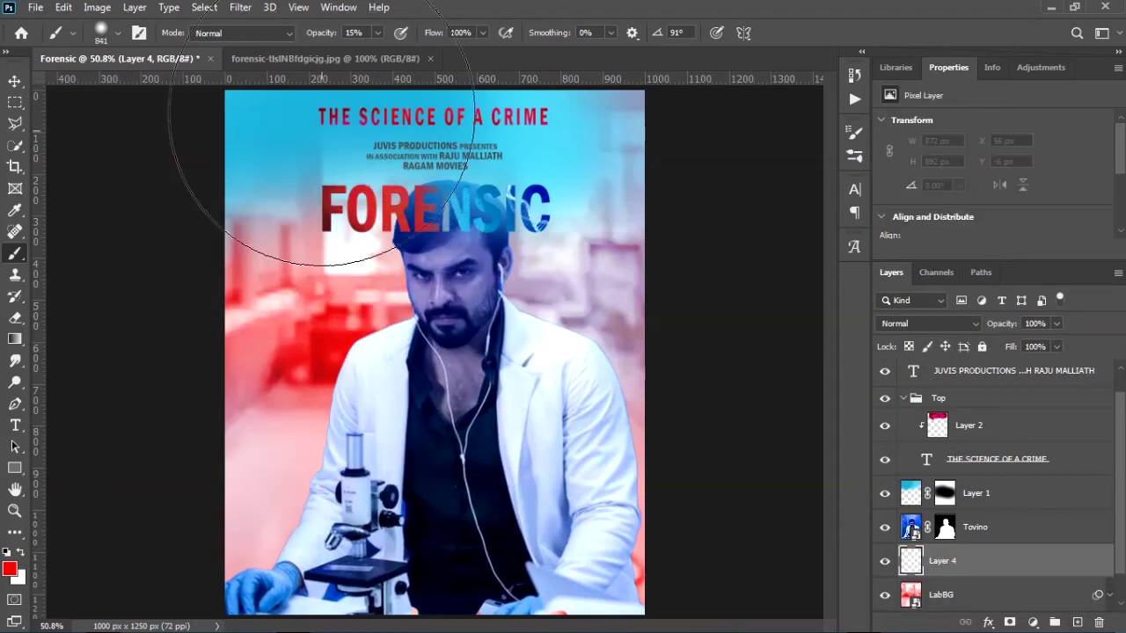
mouse_move(285, 326)
mouse_down()
mouse_move(400, 315)
mouse_move(344, 319)
mouse_up()
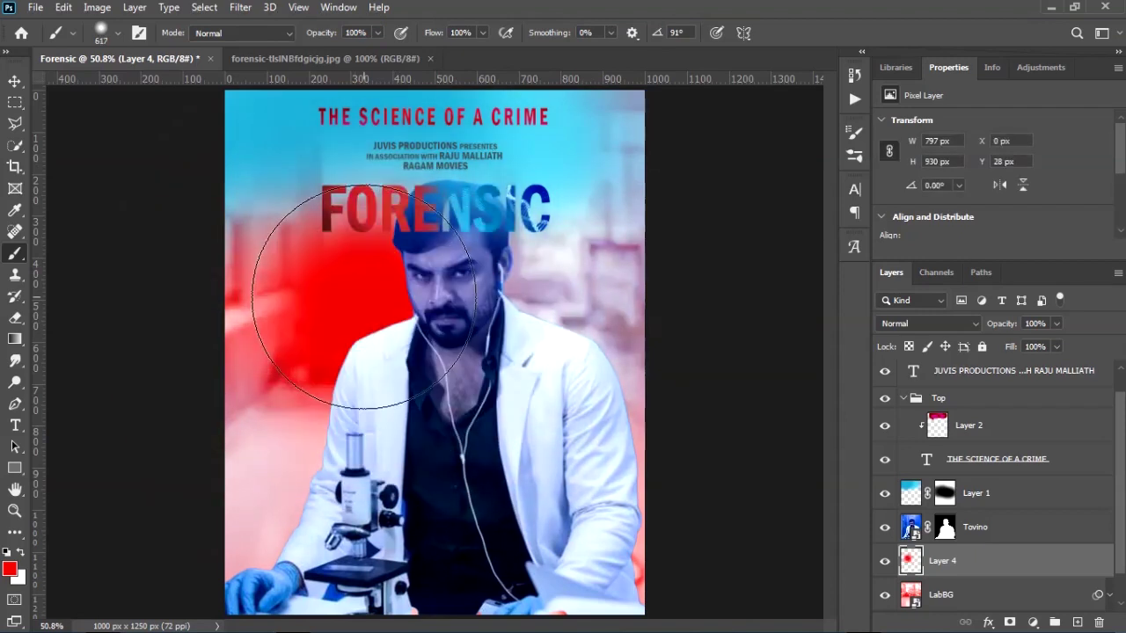
click(933, 324)
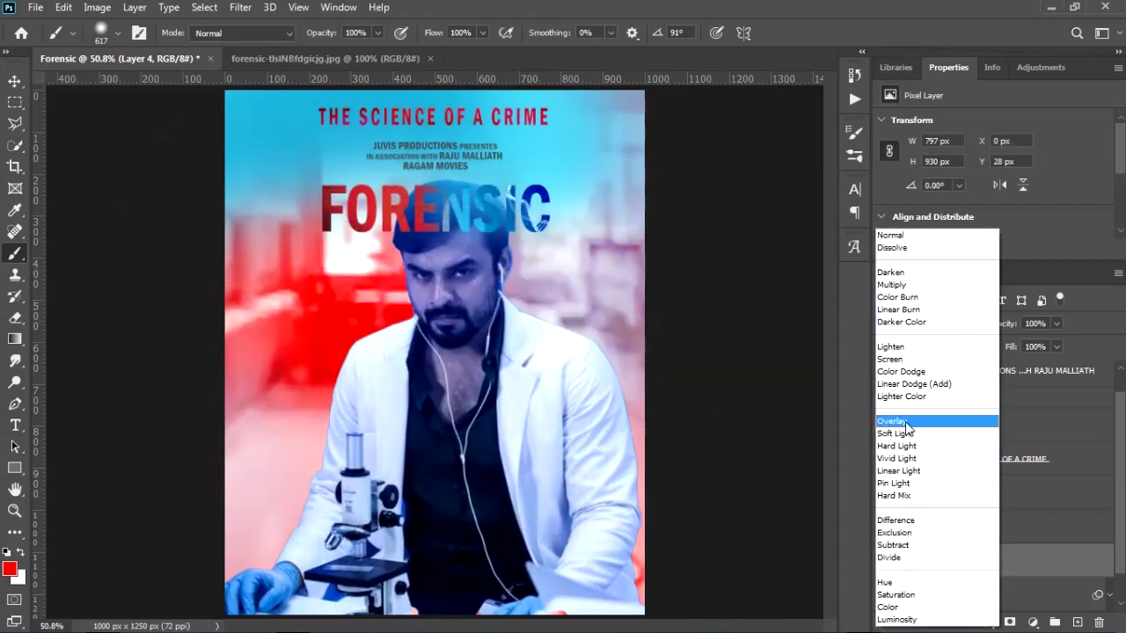
click(910, 440)
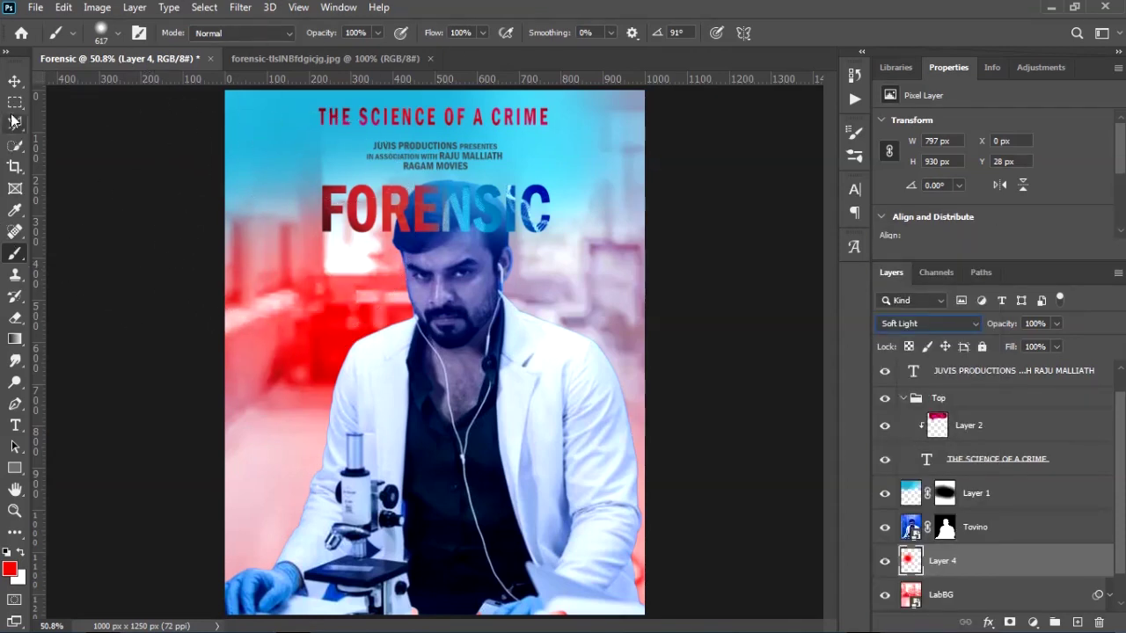
key(m)
drag(324, 314, 359, 319)
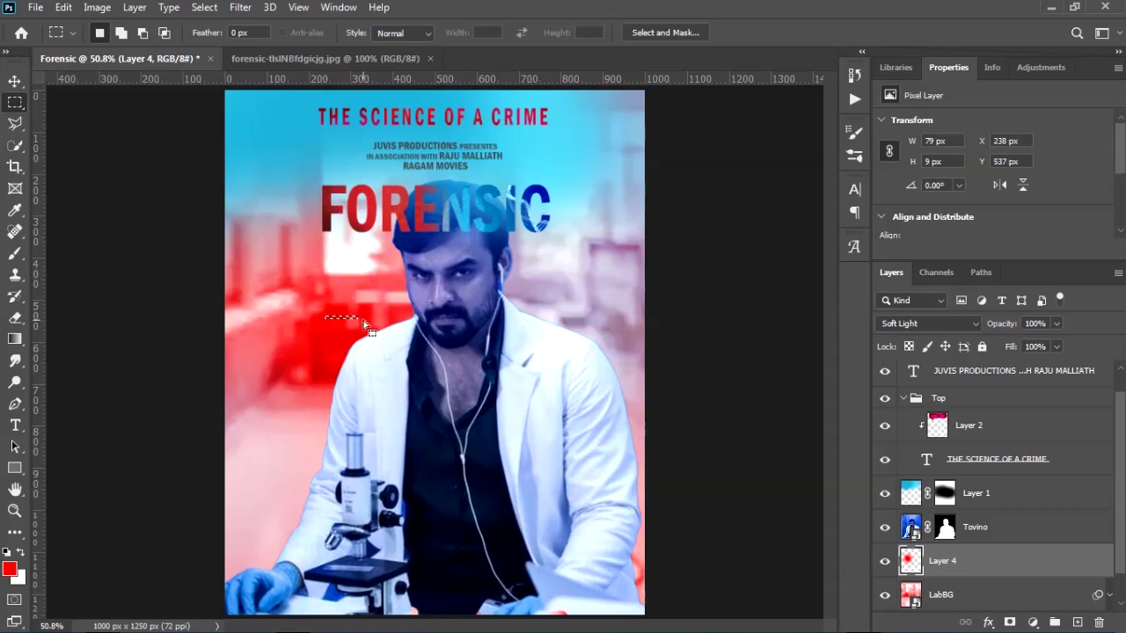
key(ctrl+d)
key(v)
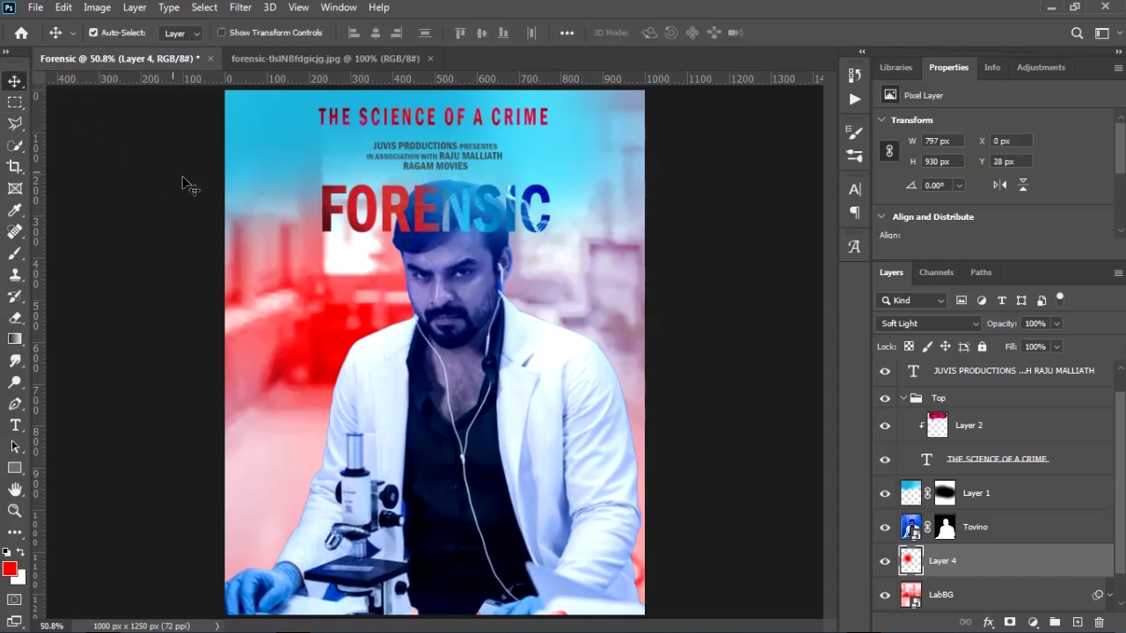
Step: Shift Layer 4's red glow up toward the man's face and give it a magenta Color Overlay in Overlay blend mode
drag(313, 323, 369, 297)
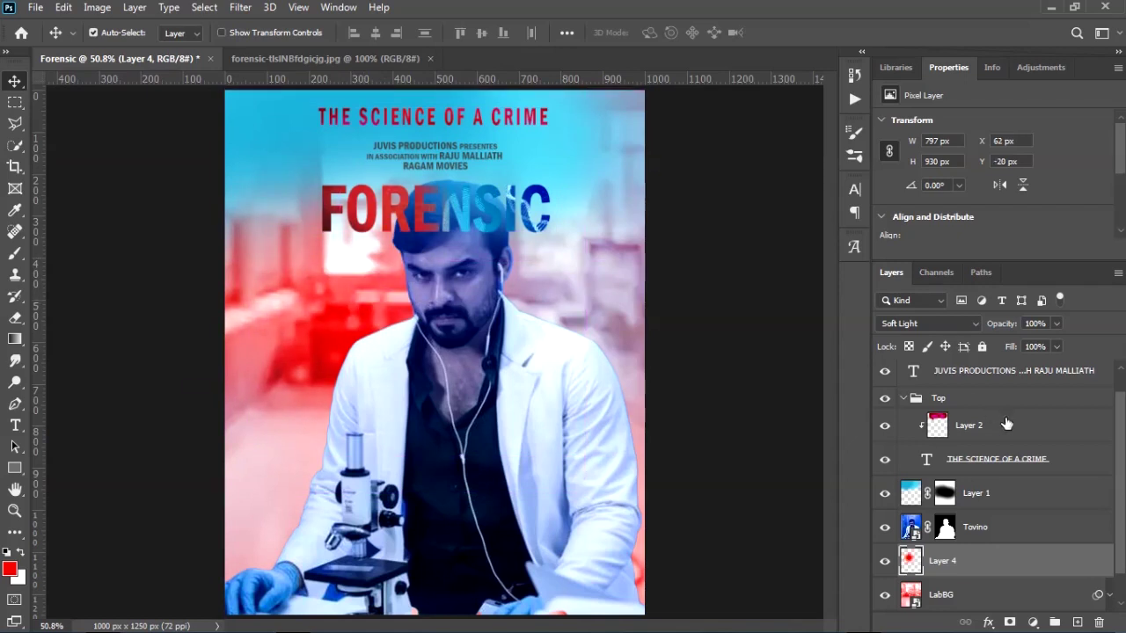
double_click(1104, 561)
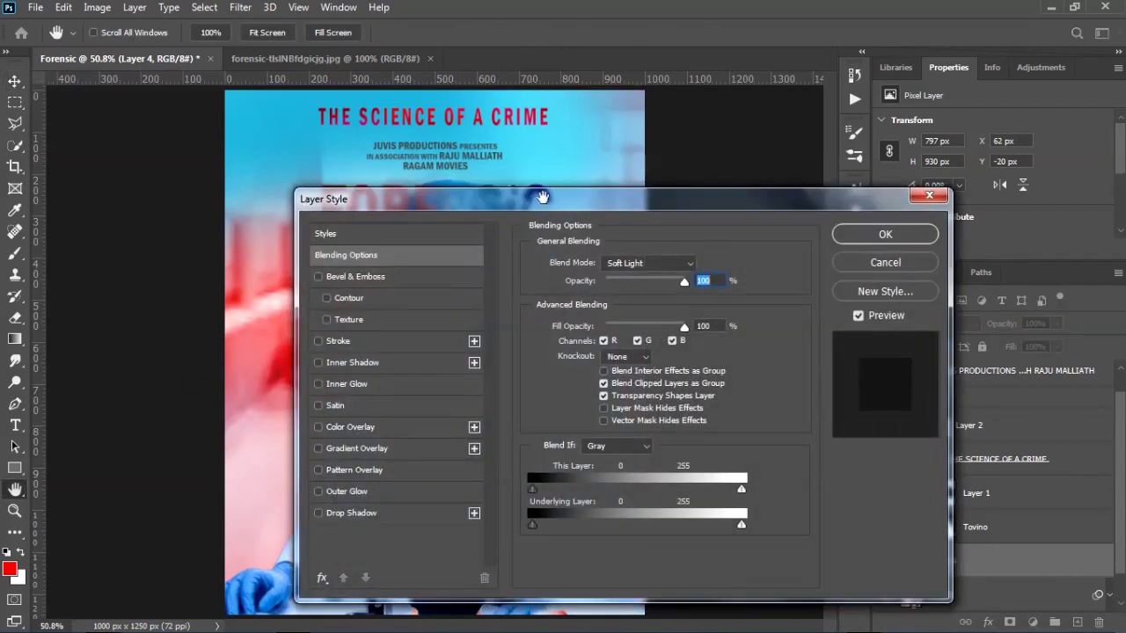
drag(612, 207, 955, 95)
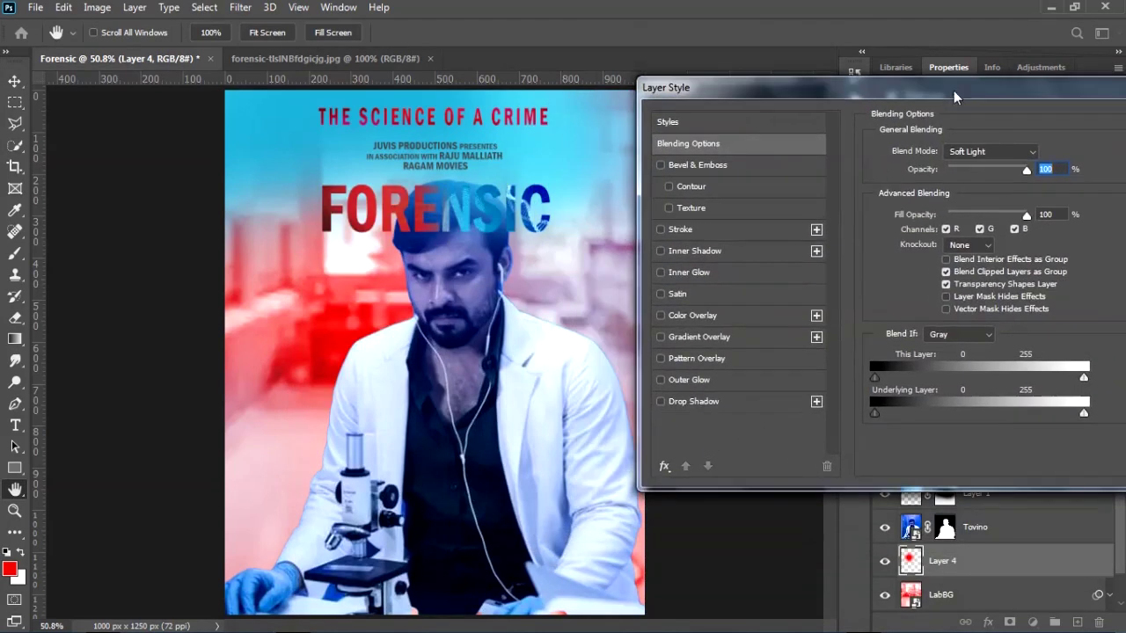
click(692, 313)
click(1043, 158)
click(913, 225)
click(883, 229)
click(1017, 191)
click(1060, 192)
click(972, 154)
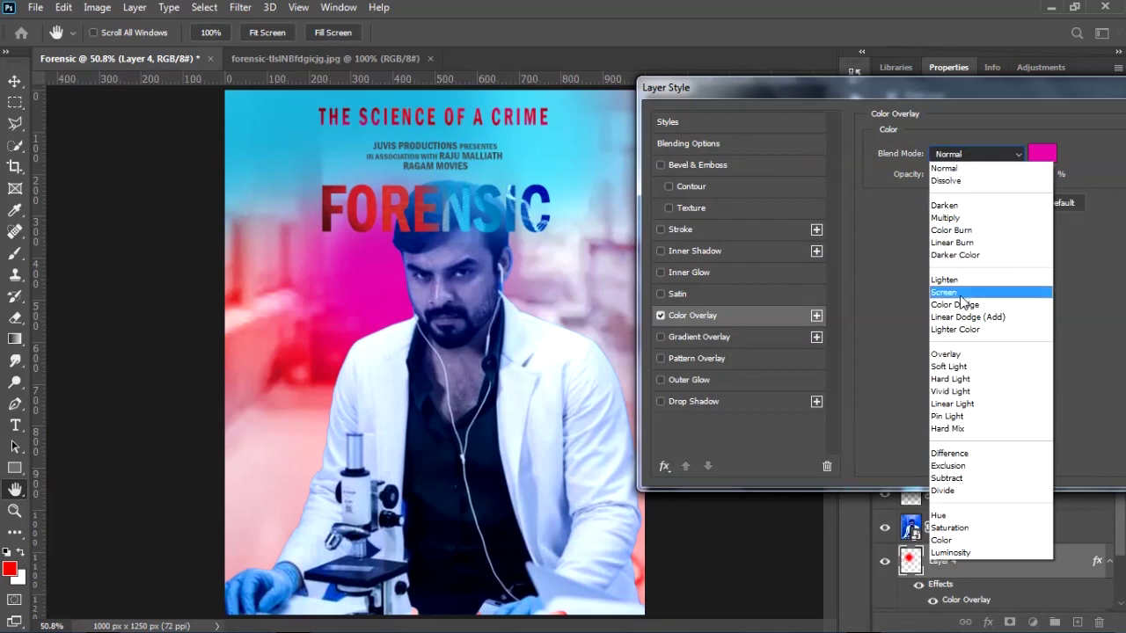
click(946, 358)
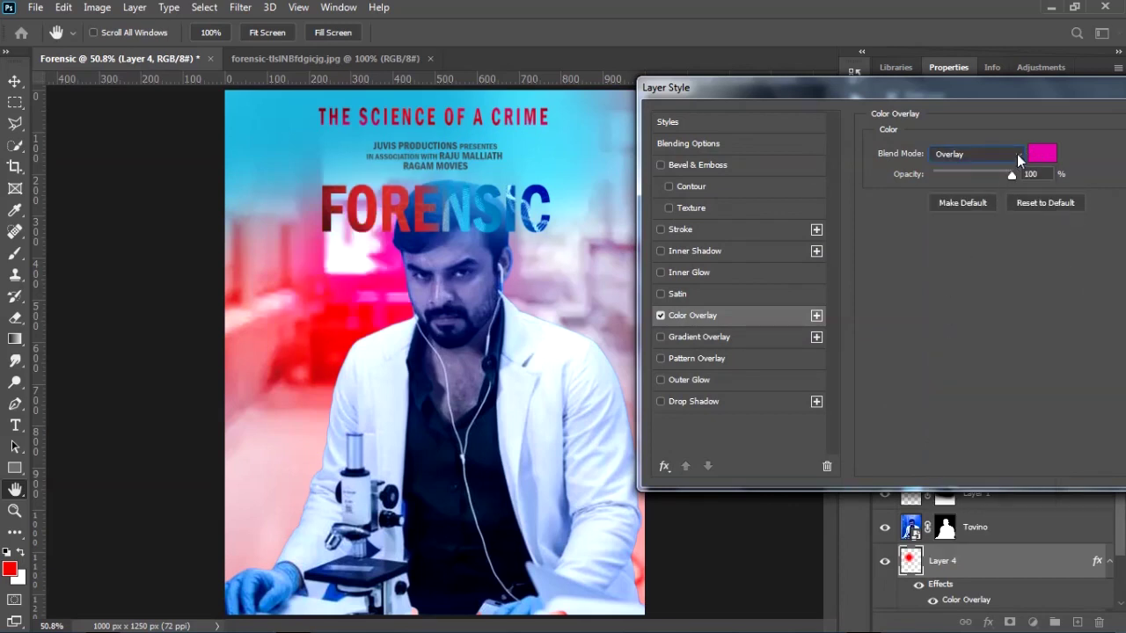
Step: Lower Layer 4's Color Overlay opacity to 30%, compare the glow with and without the effect, and apply it
drag(1011, 174, 956, 178)
text(30)
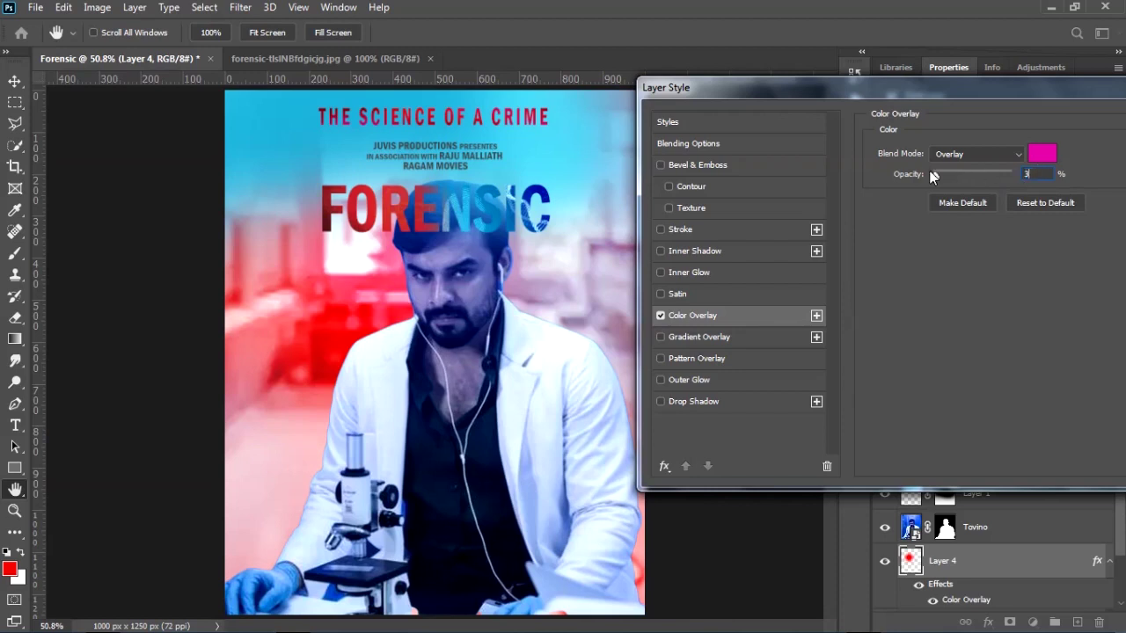
click(660, 316)
click(661, 316)
drag(940, 93, 730, 114)
click(1001, 161)
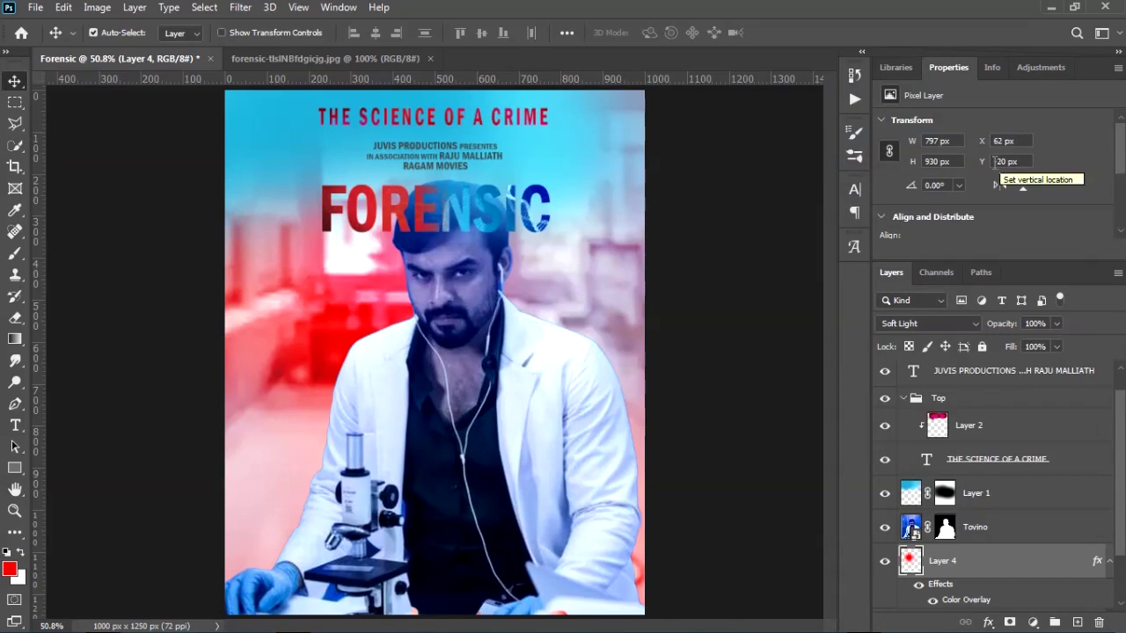
Step: Paint a soft cyan 4fd2eb glow over the background beside the man's earphone, on a new layer above Layer 4
key(b)
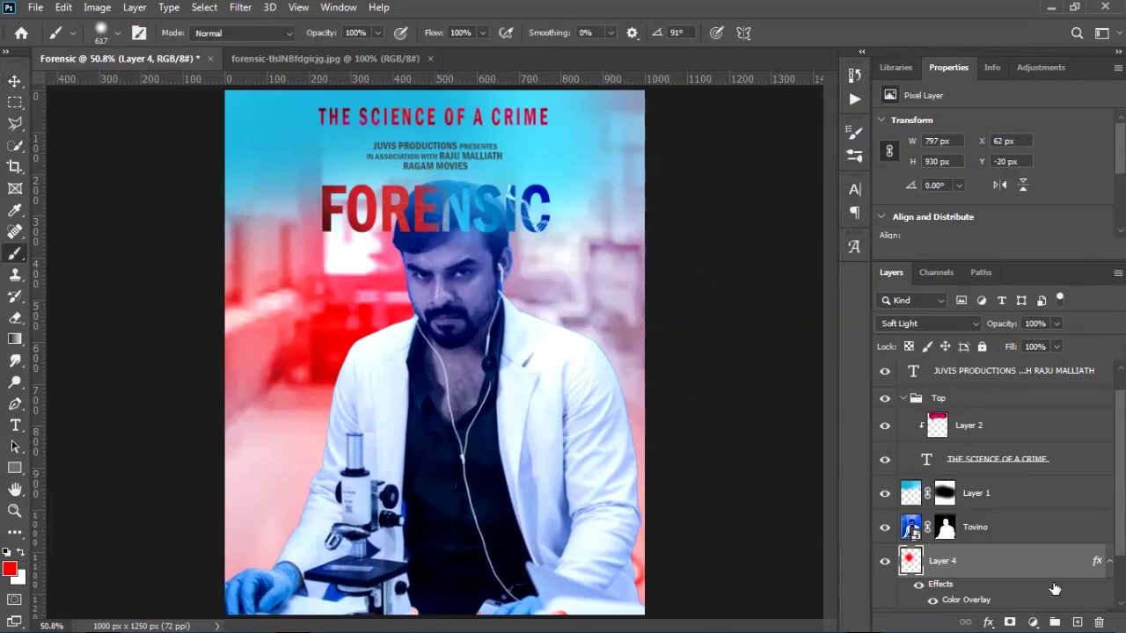
click(1076, 622)
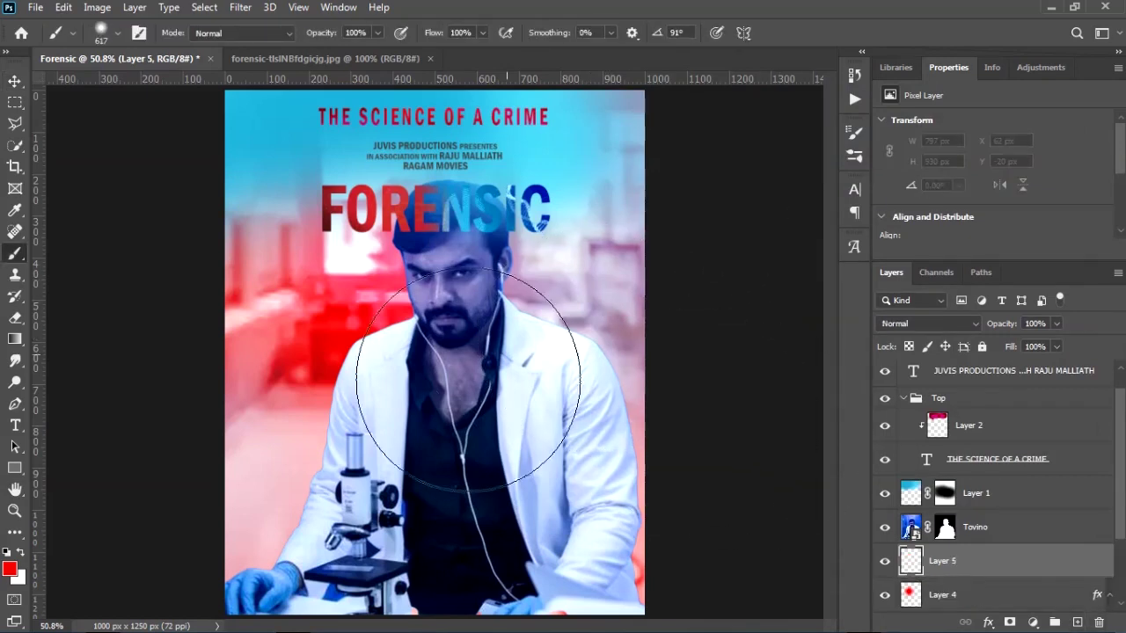
click(10, 569)
click(530, 159)
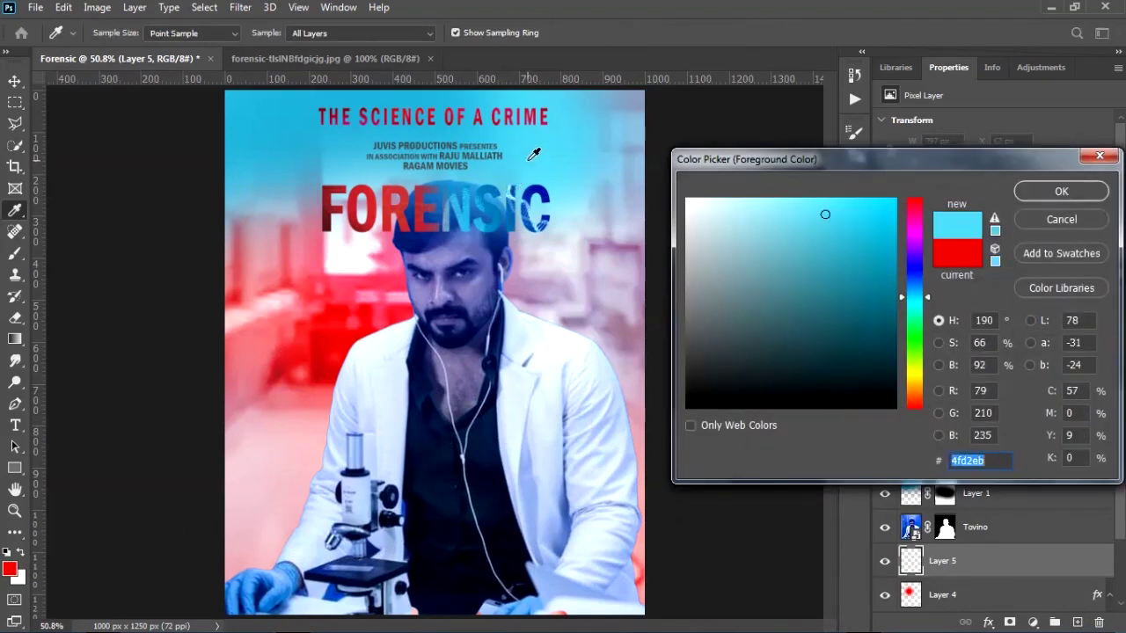
click(1062, 191)
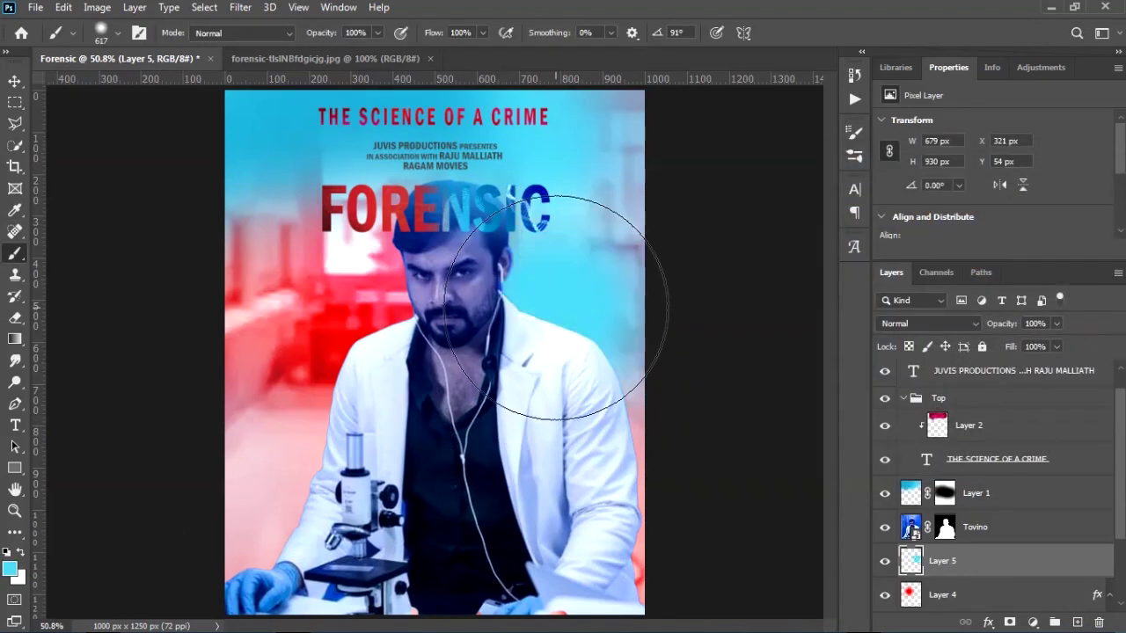
Step: Compare the colours with the reference poster and set the cyan glow layer's blend mode to Soft Light
click(356, 61)
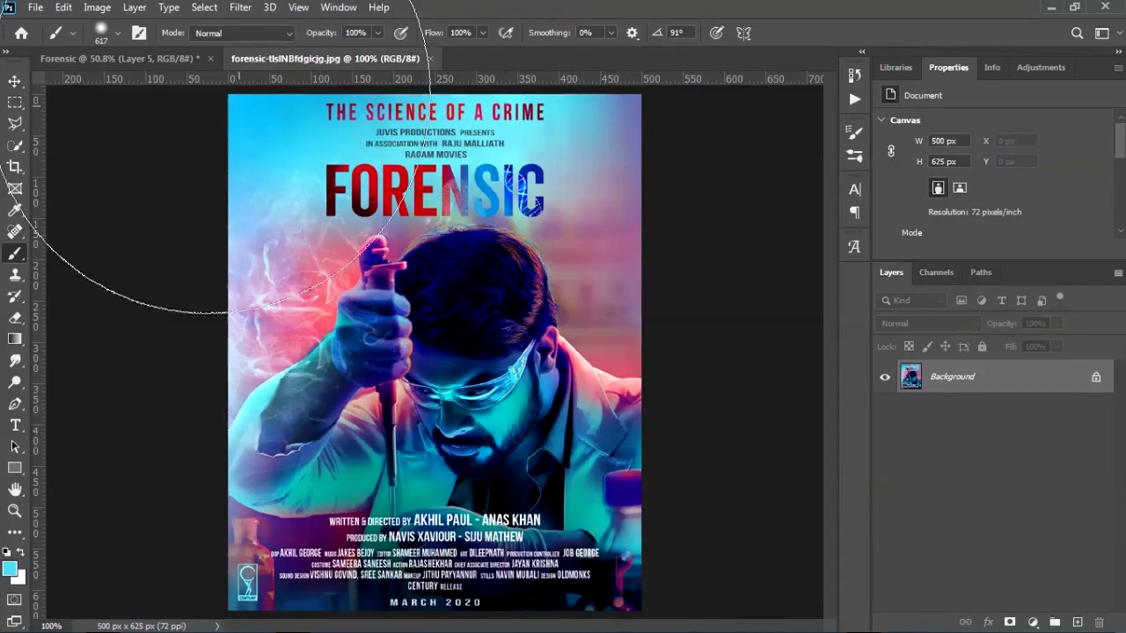
click(102, 58)
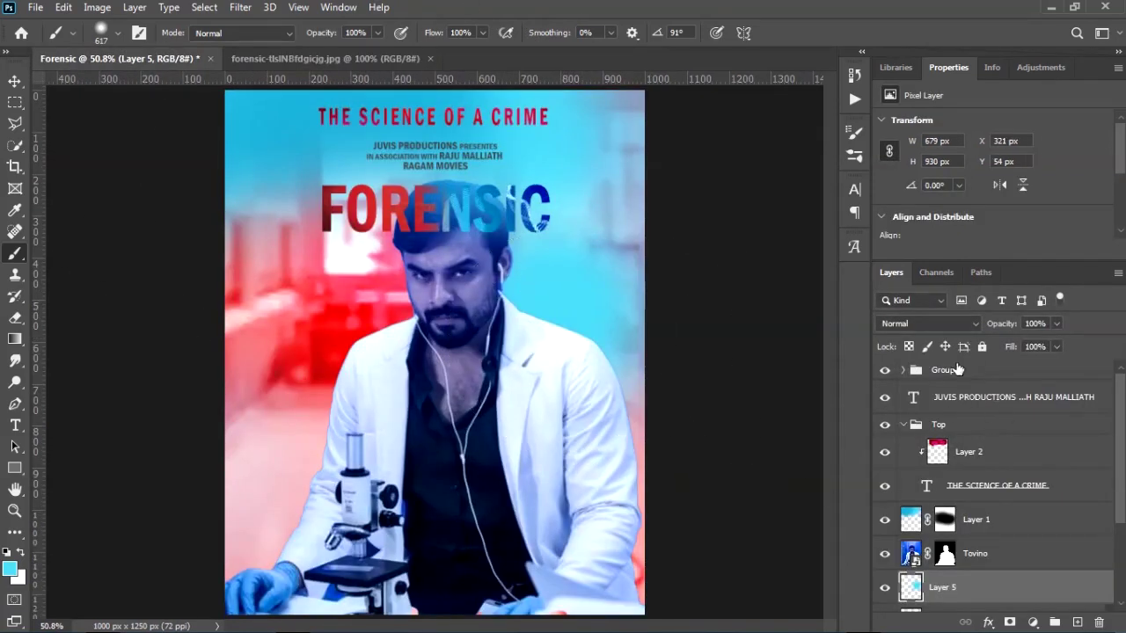
click(950, 326)
scroll(932, 369, down, 3)
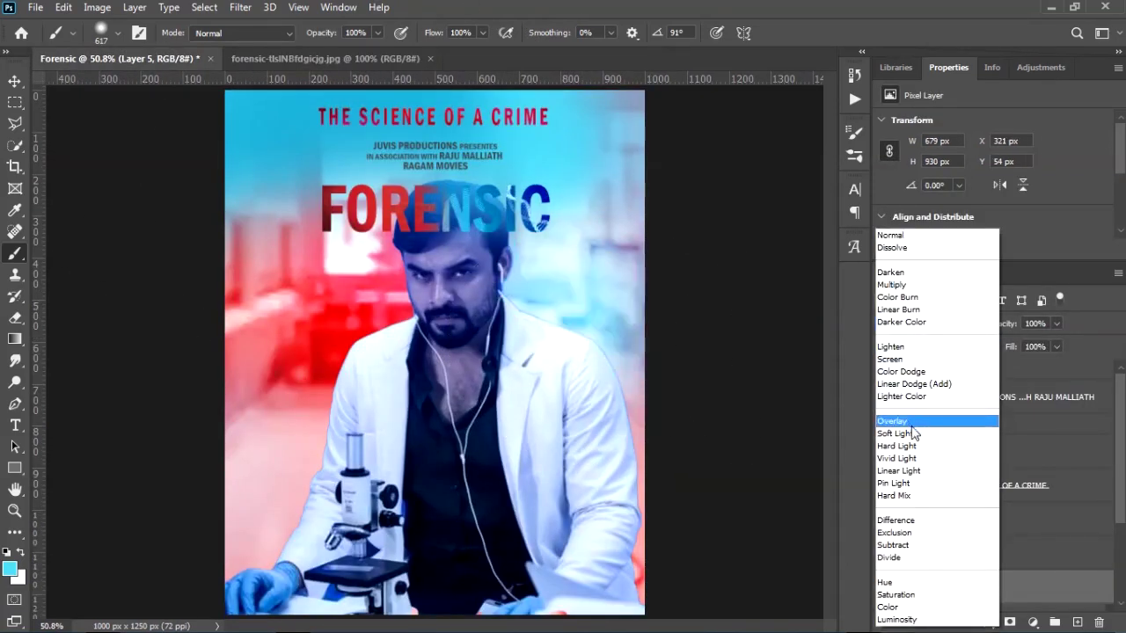
click(914, 434)
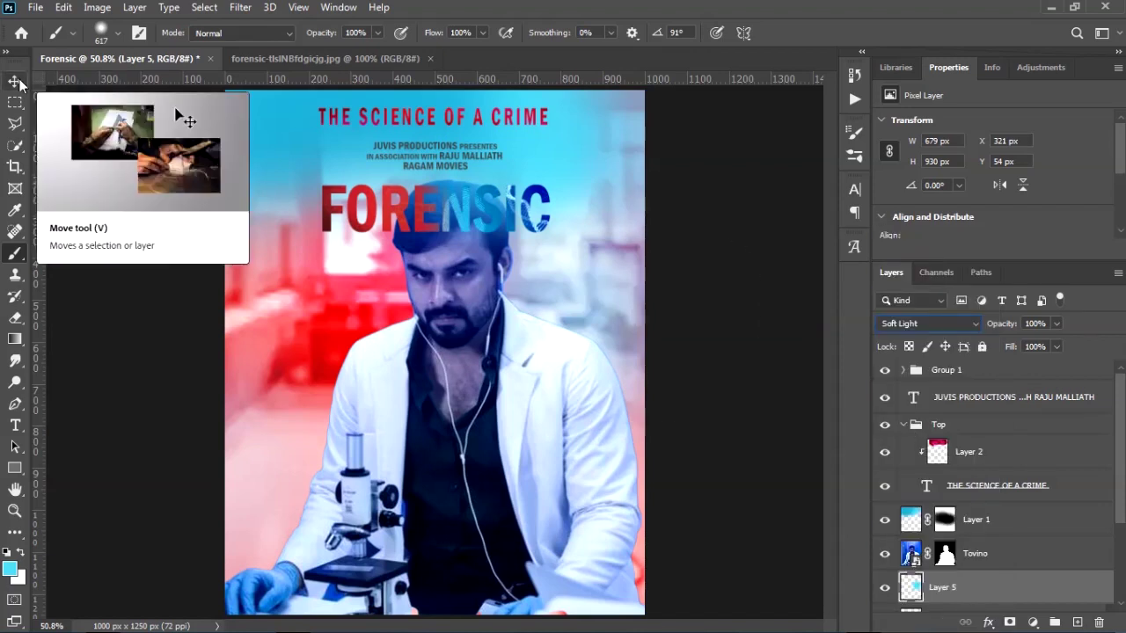
Step: Duplicate the cyan glow layer, group both copies, and shift the glow slightly right and down
key(ctrl+j)
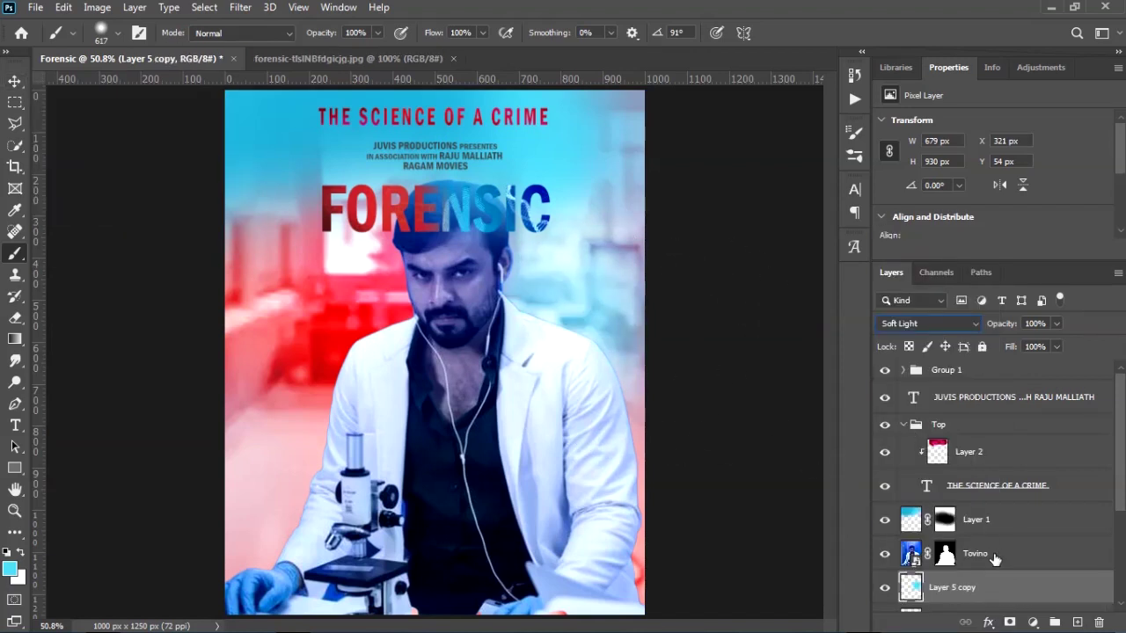
scroll(994, 560, down, 1)
key(ctrl+g)
drag(583, 305, 591, 326)
scroll(1006, 537, down, 3)
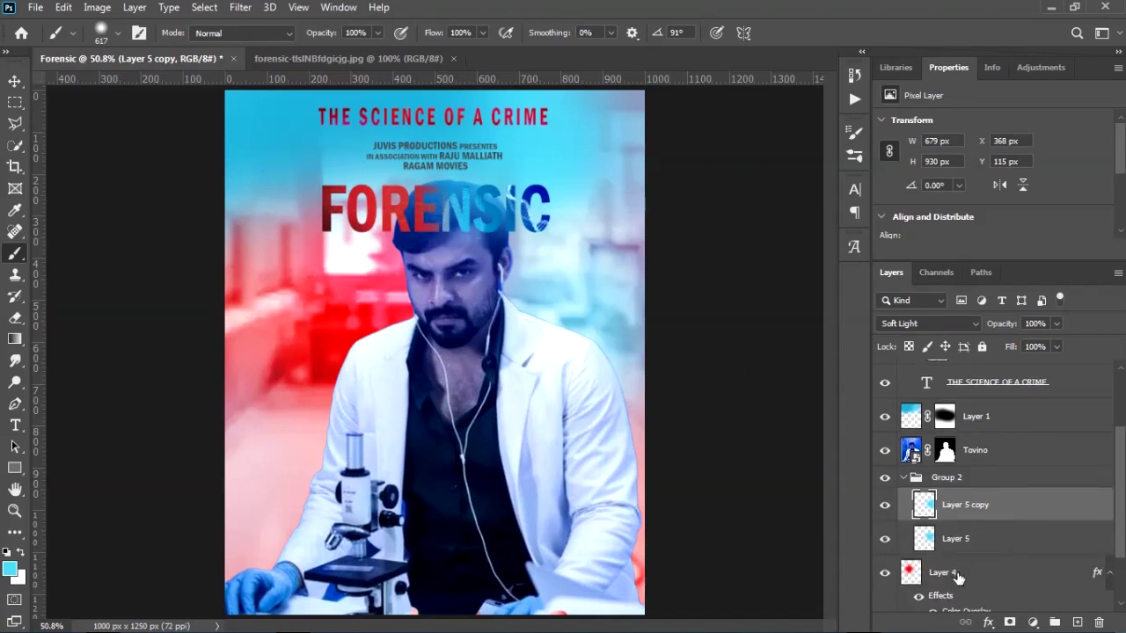
Step: Reduce the opacity of Layer 4's red glow to 60%
click(958, 576)
drag(980, 328, 995, 328)
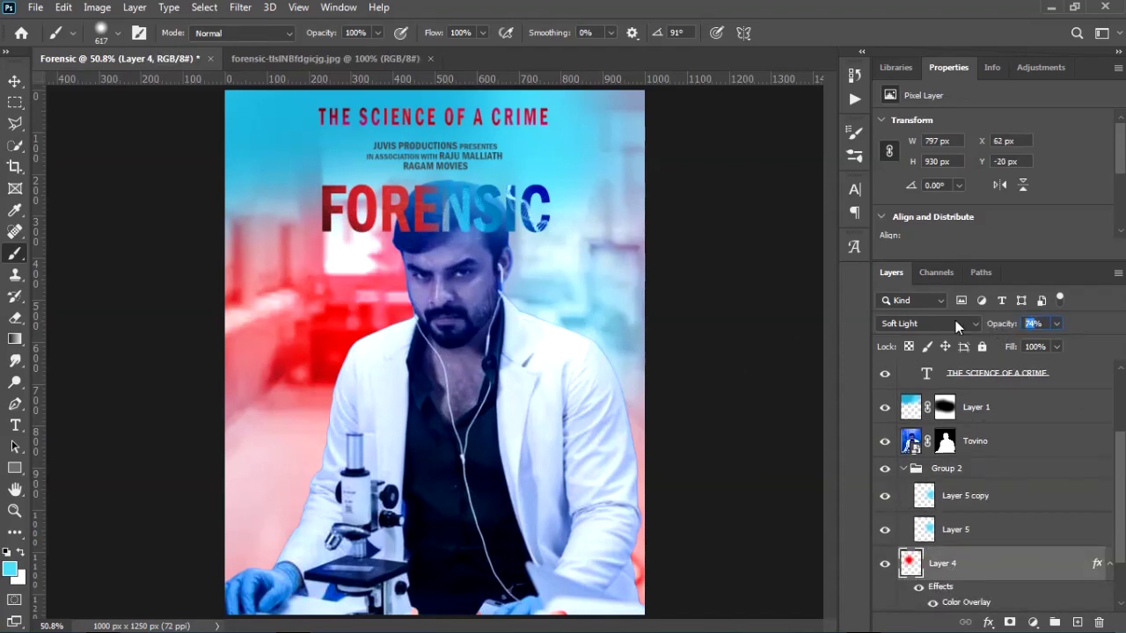
text(60)
key(Return)
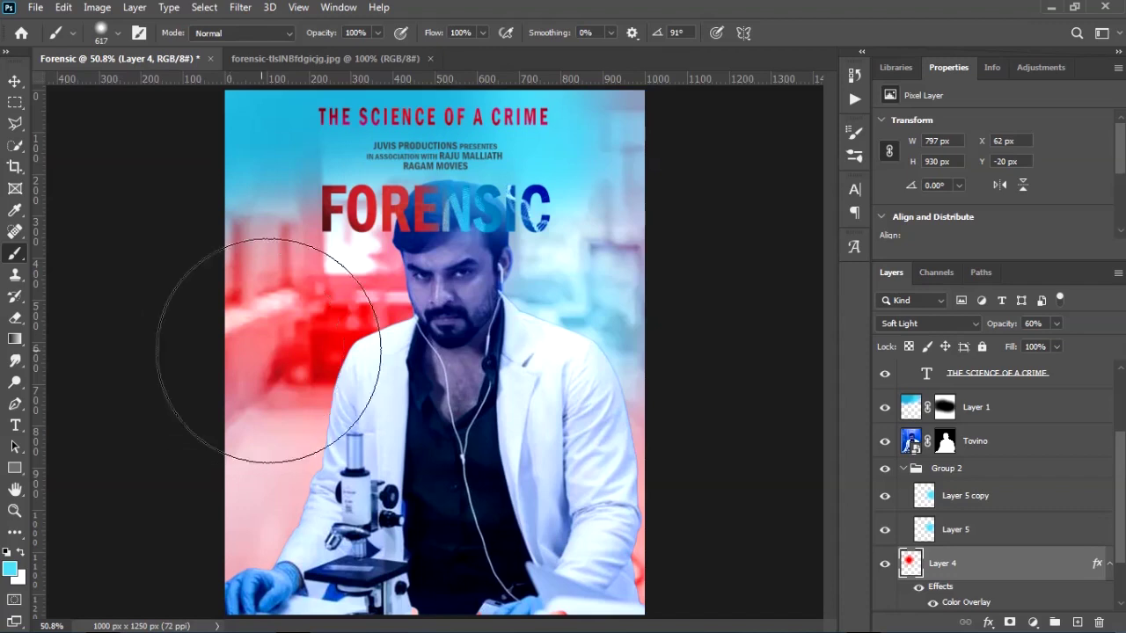
Step: Paint black on Layer 1's mask within a selection loaded from the Tovino mask to clear the cyan from the man, then deselect
click(925, 475)
ctrl+click(945, 442)
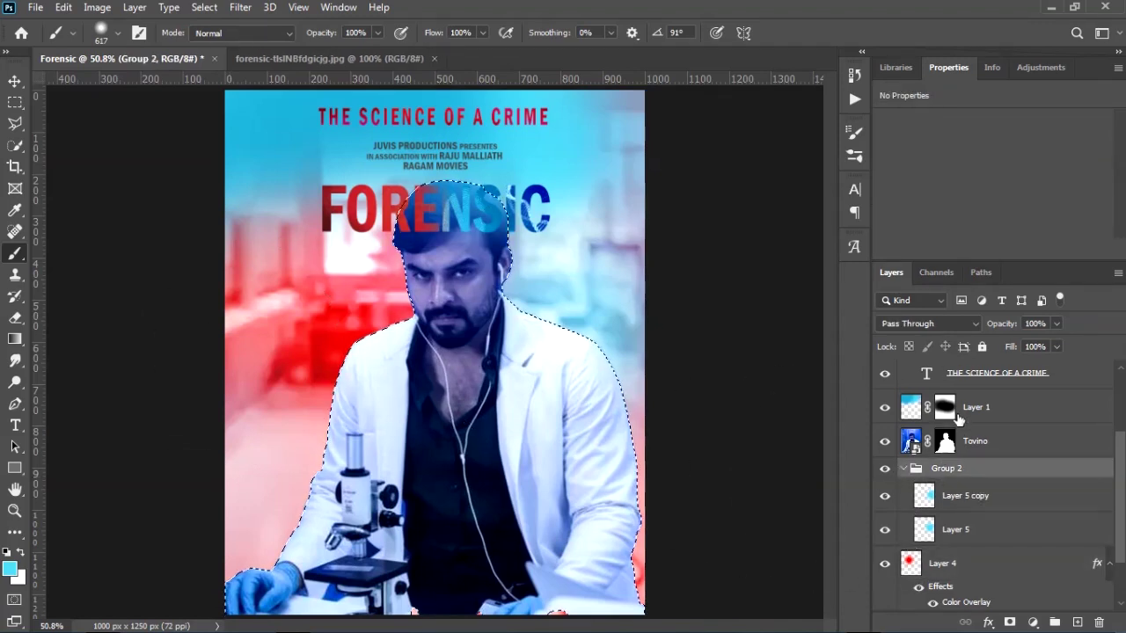
click(945, 407)
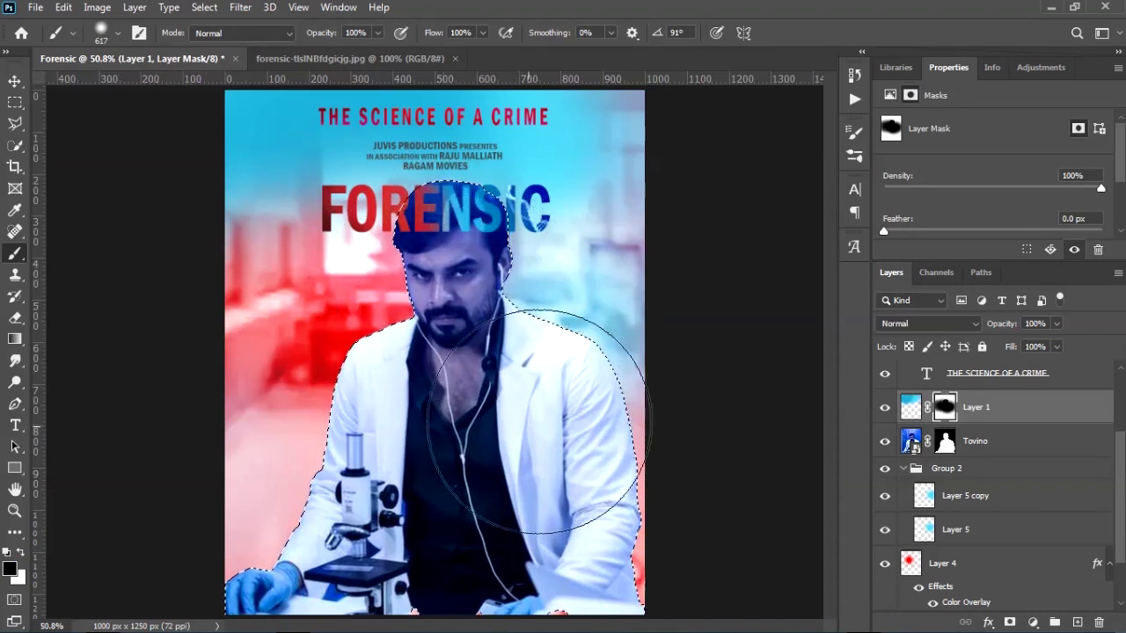
key(ctrl+d)
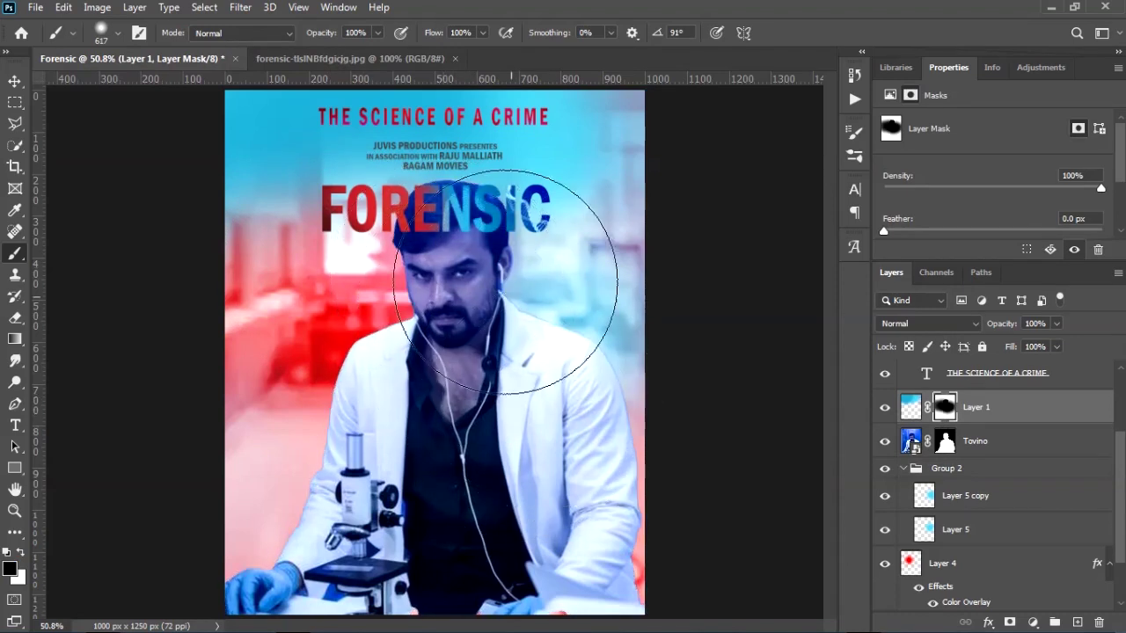
scroll(444, 208, up, 2)
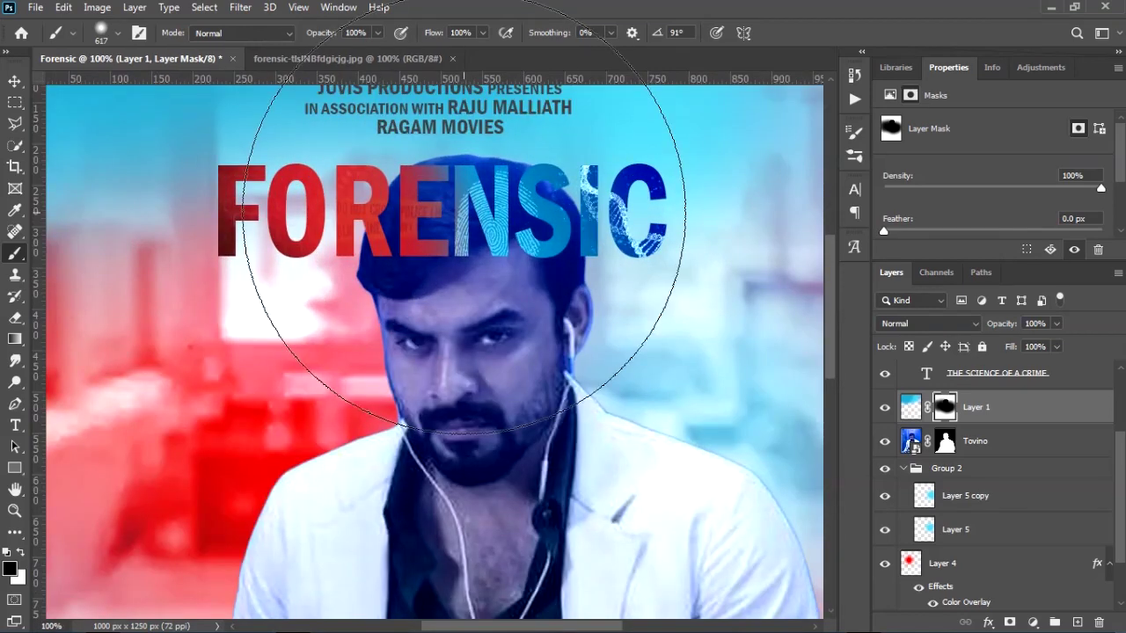
scroll(451, 208, down, 2)
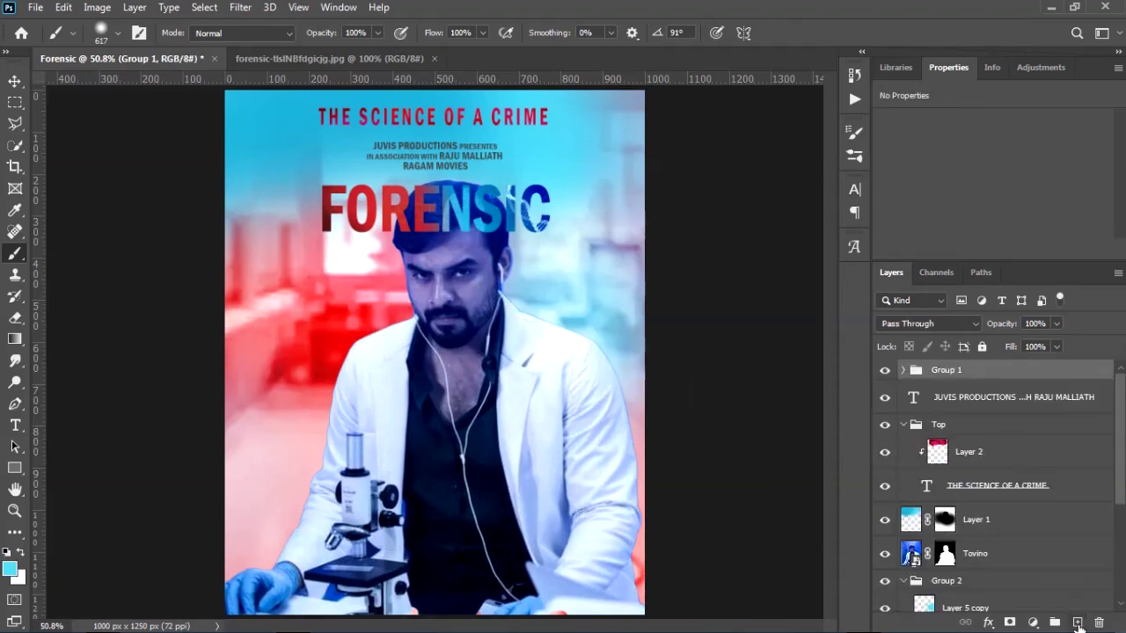
Step: On a new layer above Group 1, brush a faint purple-magenta tint at 15% opacity over the poster's lower-left area and compare it on and off
click(1077, 622)
click(11, 569)
drag(913, 295, 913, 225)
drag(886, 273, 896, 274)
key(Return)
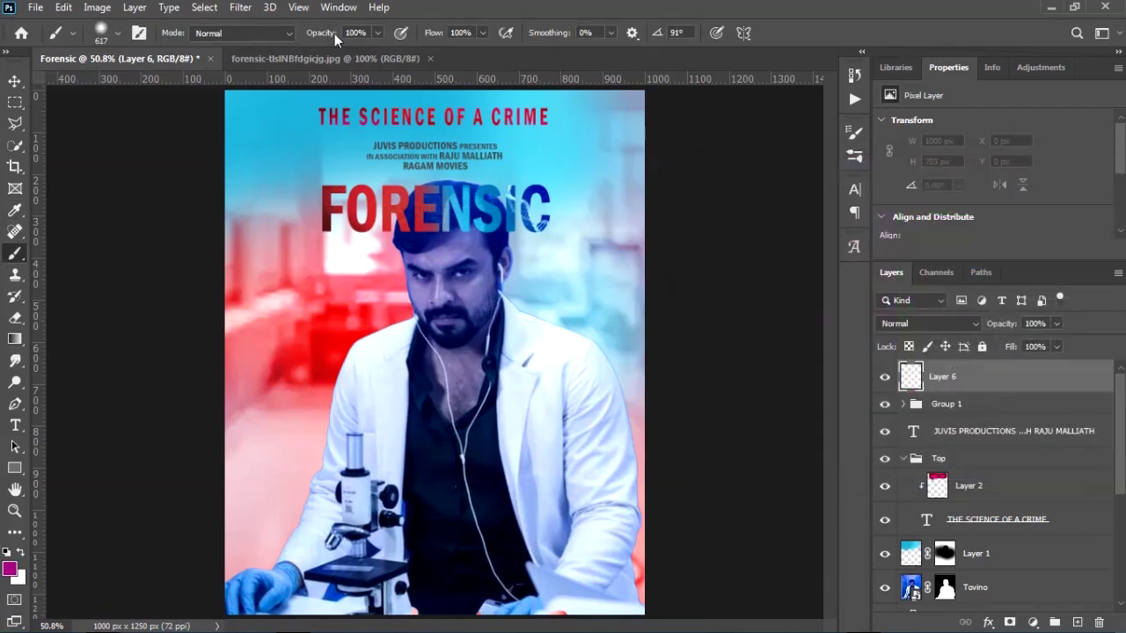
drag(254, 44, 257, 44)
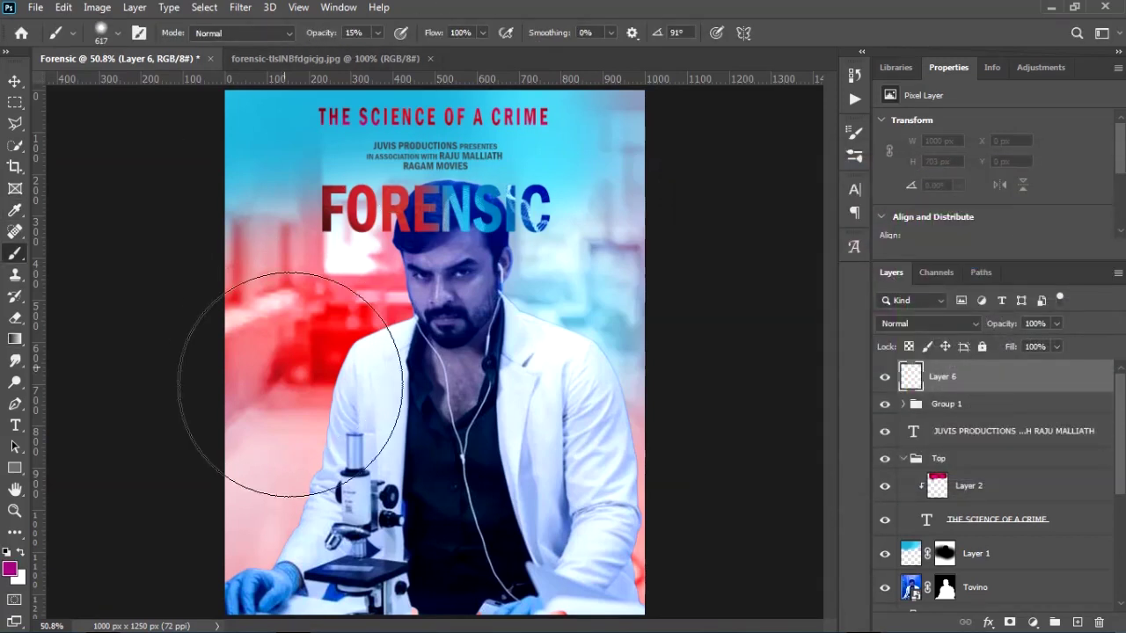
mouse_move(278, 492)
mouse_down()
mouse_move(242, 447)
mouse_move(276, 525)
mouse_move(372, 553)
mouse_move(279, 528)
mouse_up()
key(ctrl+minus)
key(ctrl+minus)
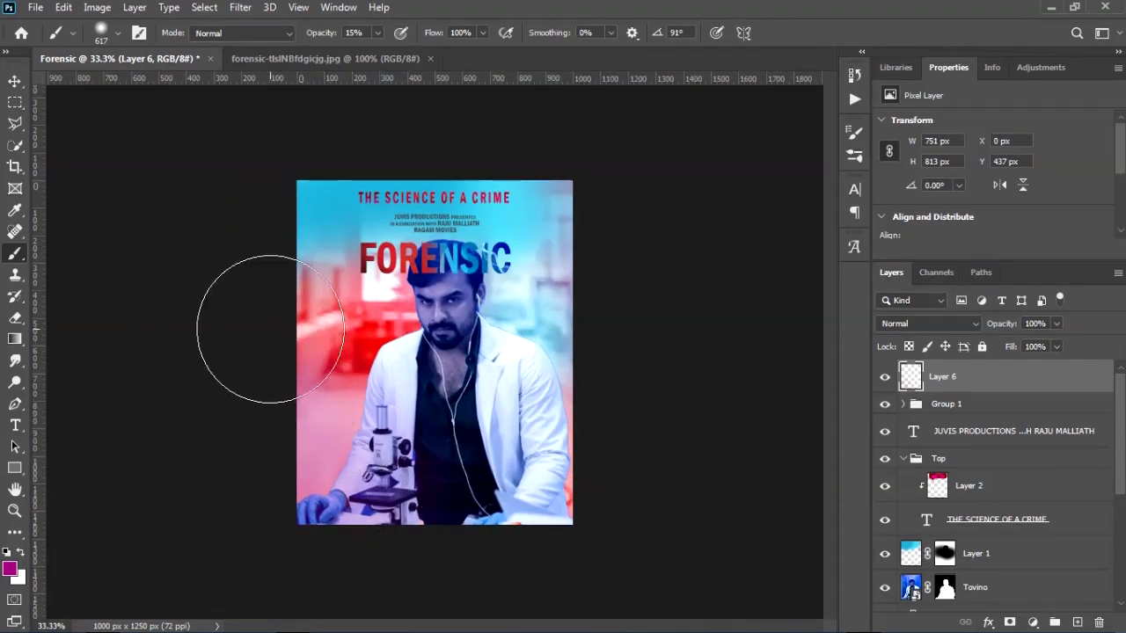
key(ctrl+0)
click(884, 378)
click(884, 377)
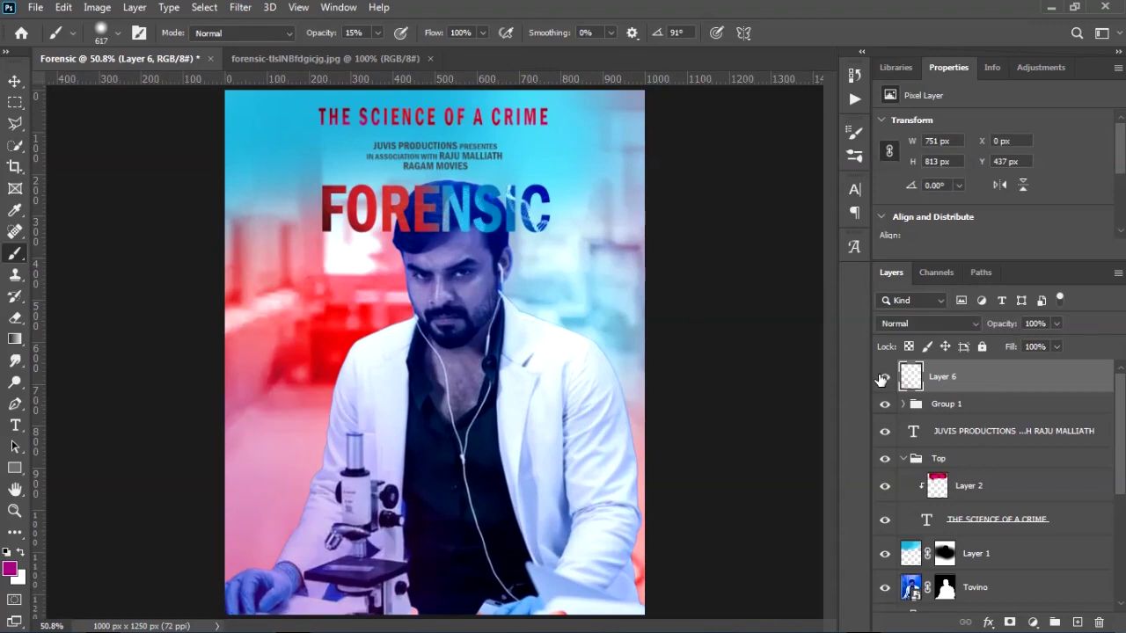
Step: Add a new layer above Layer 6 and prepare a white soft round brush with a narrow vertical elliptical tip, 1030 px in size
click(1080, 622)
right_click(409, 322)
drag(438, 325, 426, 326)
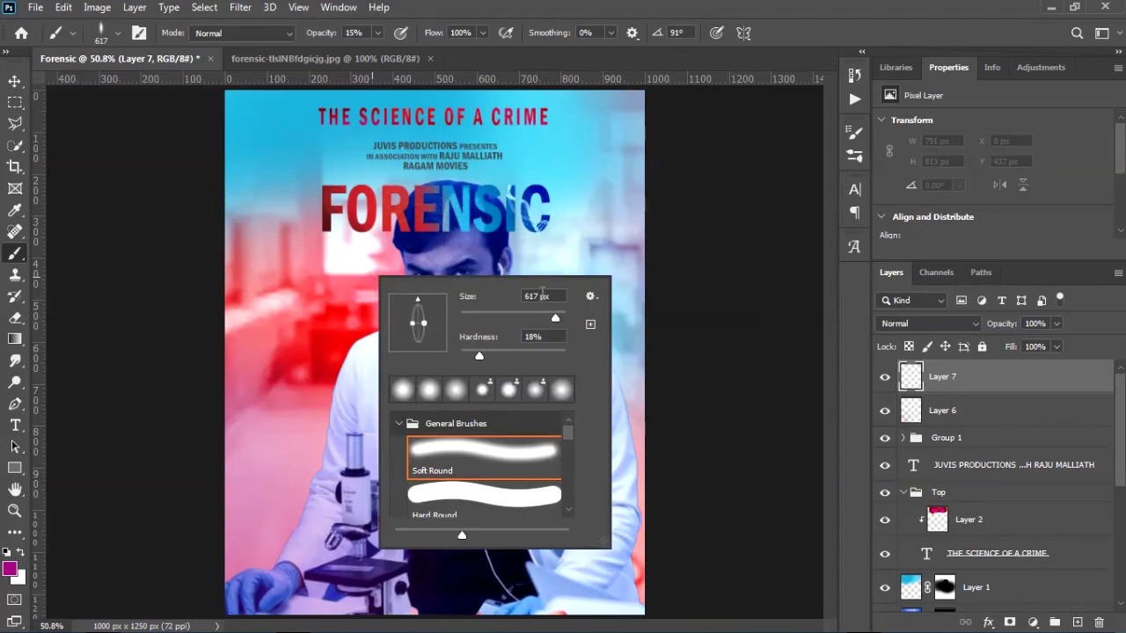
click(753, 3)
key(d)
key(x)
Step: Set the brush opacity to 100%, narrow its elliptical tip further, and stamp a white vertical streak beside the man, undoing the wider trial streak
mouse_move(230, 335)
mouse_down()
mouse_move(276, 356)
mouse_move(303, 352)
mouse_up()
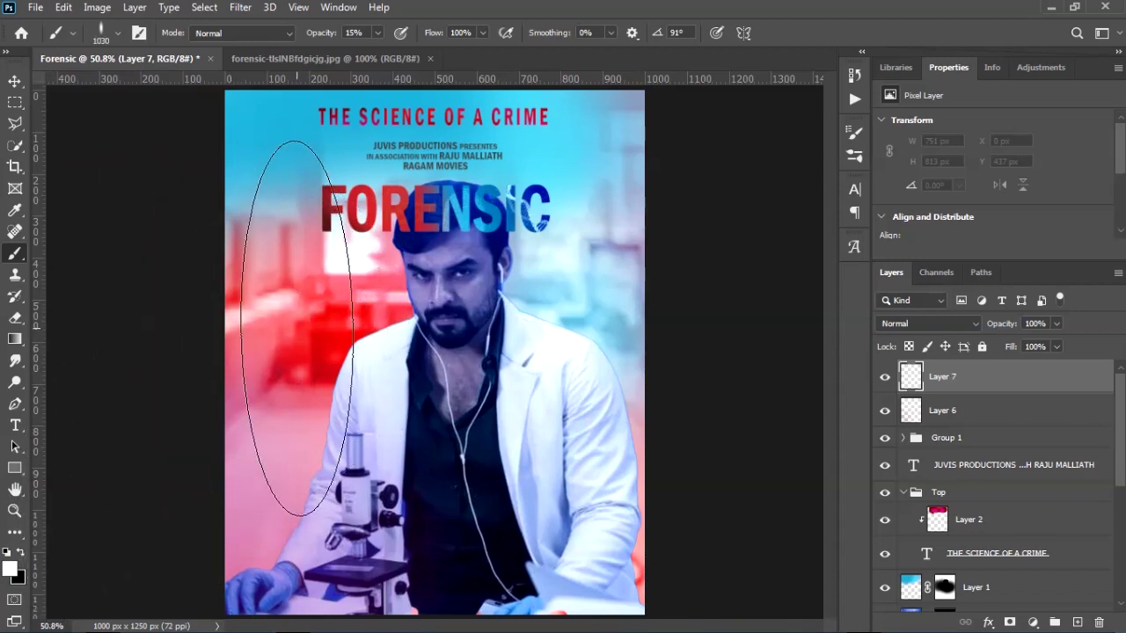
click(297, 327)
key(0)
click(297, 327)
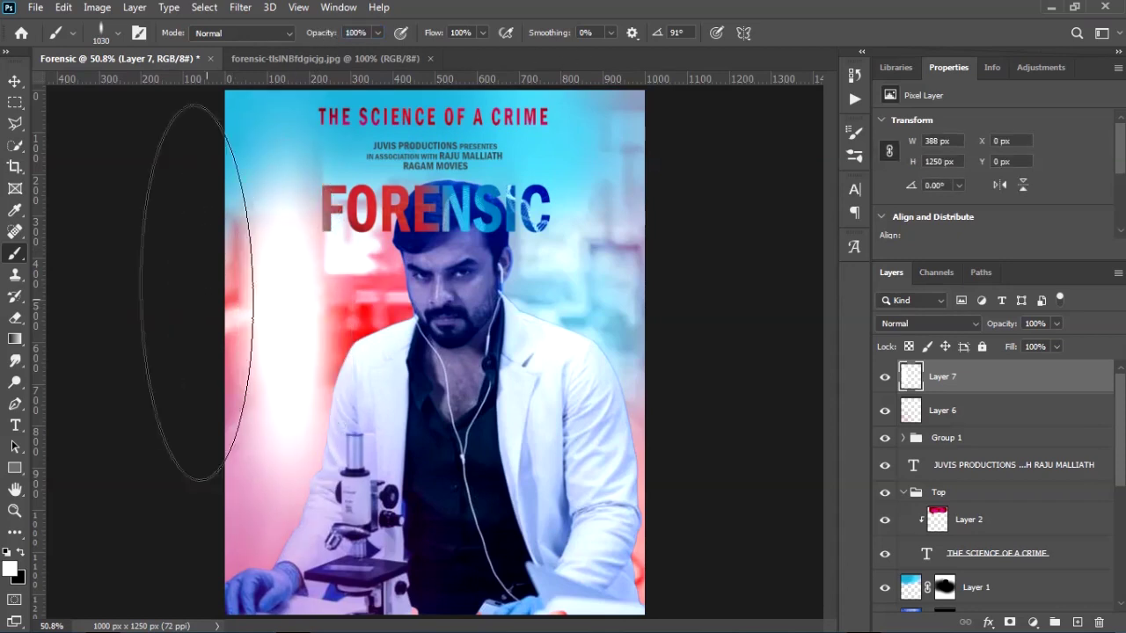
key(ctrl+z)
right_click(343, 306)
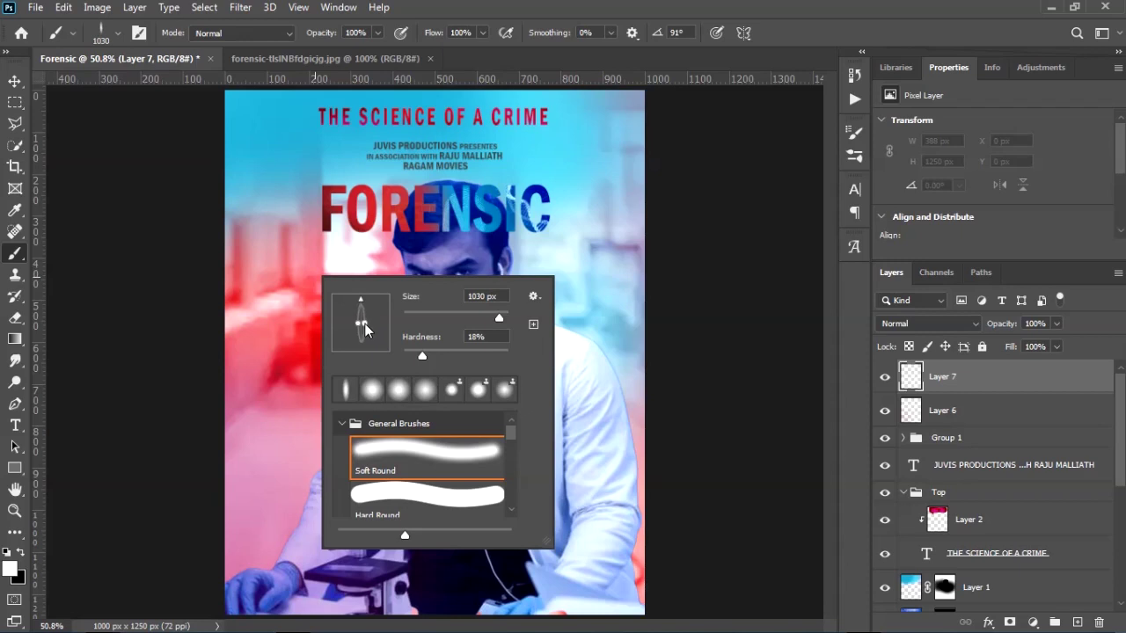
key(Escape)
click(358, 322)
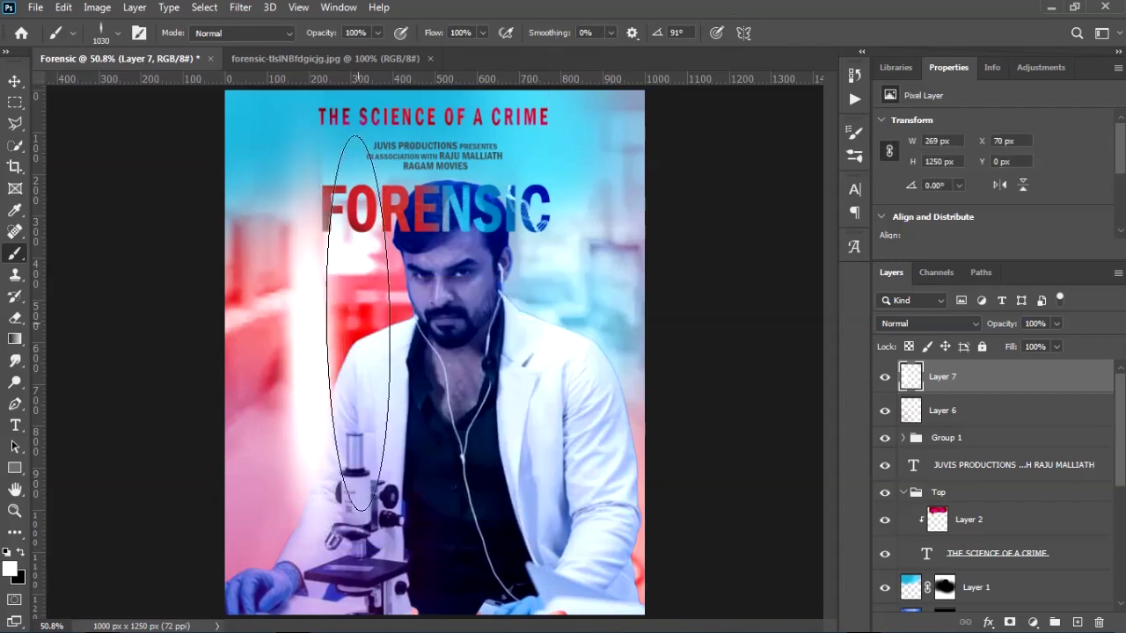
Step: Move Layer 7's white streak to the poster's left edge and scale it up to about 122%
click(15, 80)
drag(308, 360, 247, 303)
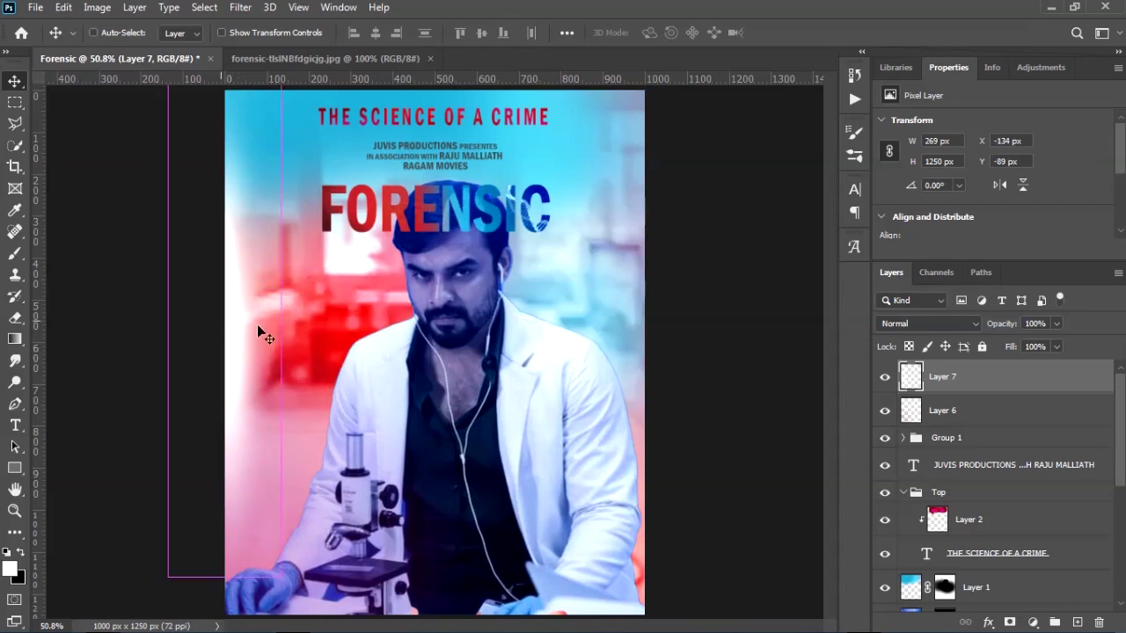
key(ctrl+t)
drag(279, 580, 299, 608)
mouse_move(271, 472)
mouse_down()
mouse_move(278, 486)
mouse_move(274, 469)
mouse_up()
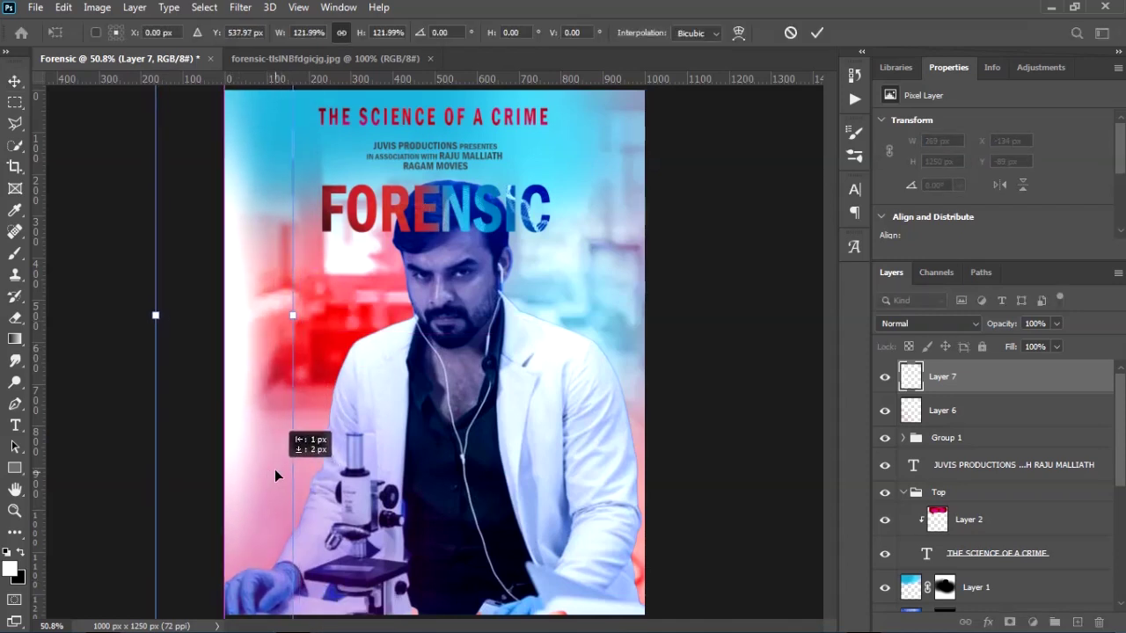
click(817, 32)
Step: Set Layer 7's opacity to 65% and check the effect against the reference poster
mouse_move(1013, 328)
mouse_down()
mouse_move(992, 328)
mouse_move(1009, 327)
mouse_up()
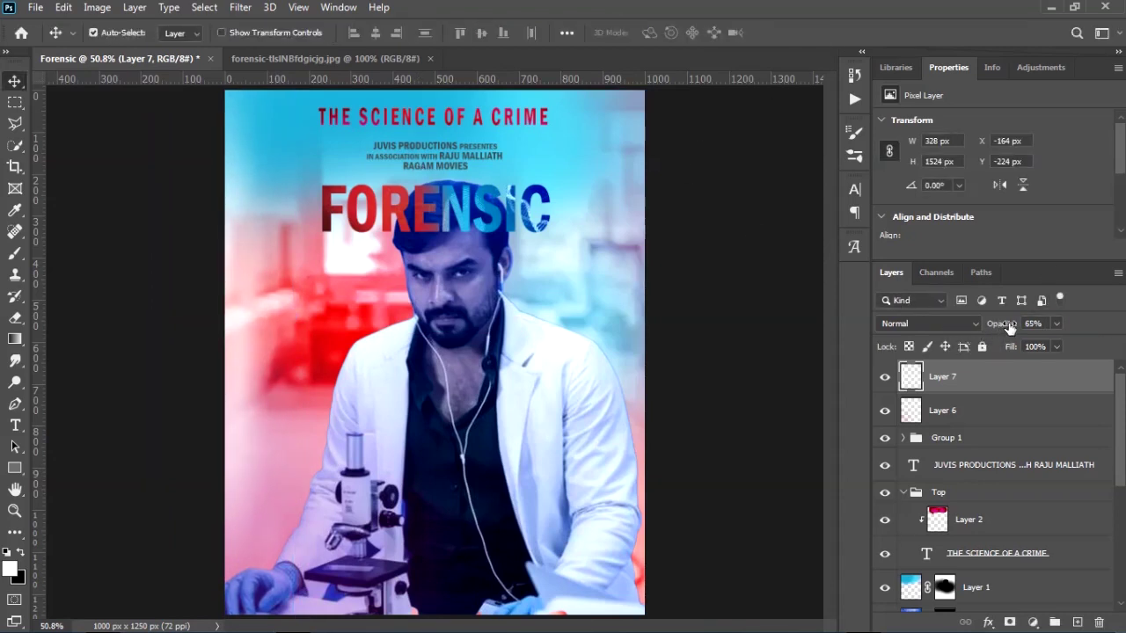
click(339, 58)
click(193, 60)
Step: Add a Color Overlay to Layer 7 with a pale cyan colour and Normal blend mode
double_click(922, 377)
click(516, 352)
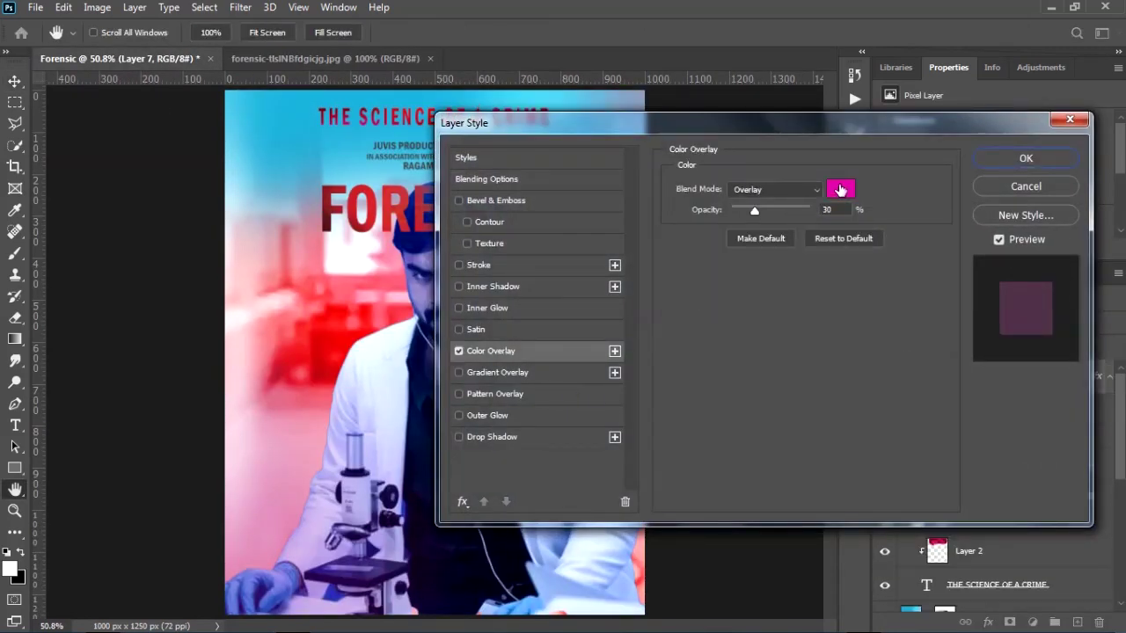
click(841, 190)
click(747, 198)
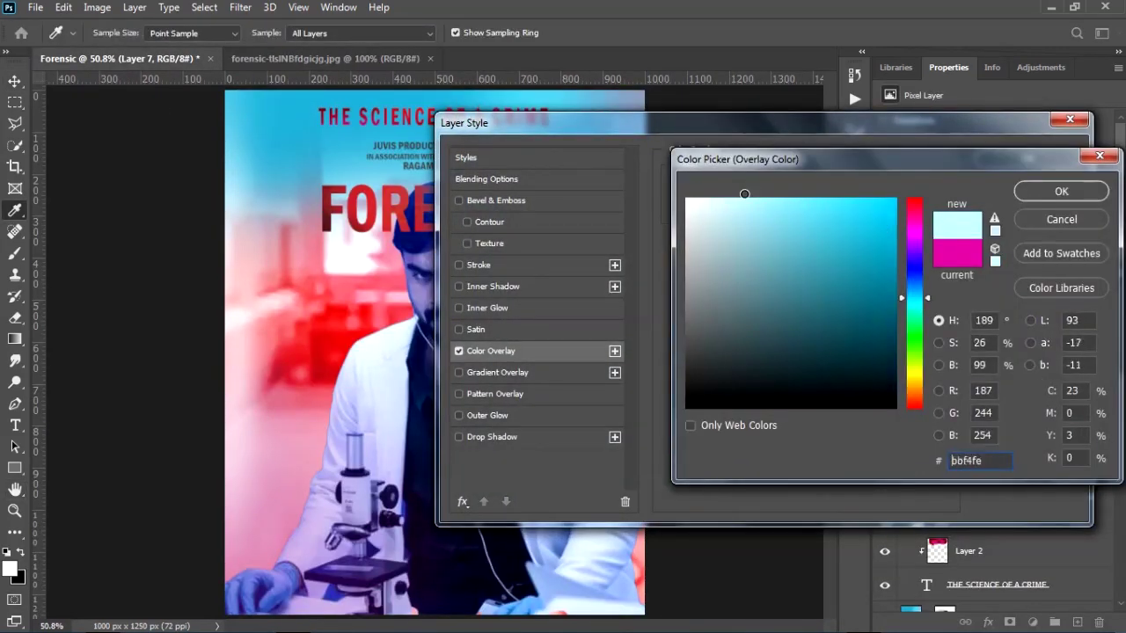
click(1056, 191)
click(774, 189)
click(759, 202)
Step: Set Layer 7's Color Overlay to 100% opacity with the colour d4f8ff and apply the style
click(840, 188)
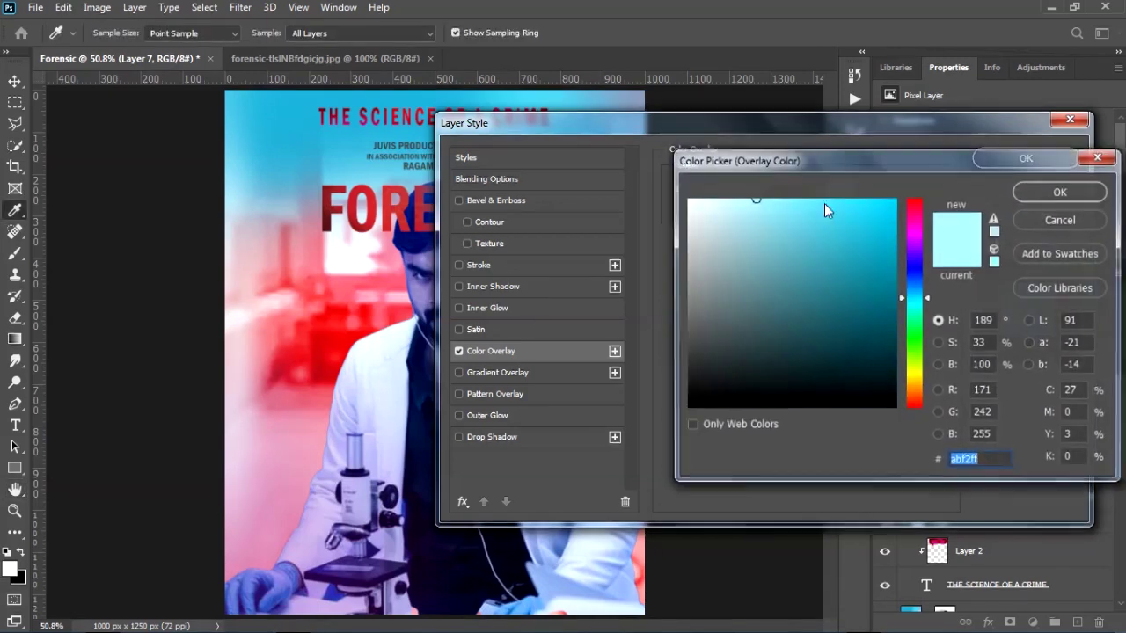
click(1061, 188)
drag(754, 211, 906, 212)
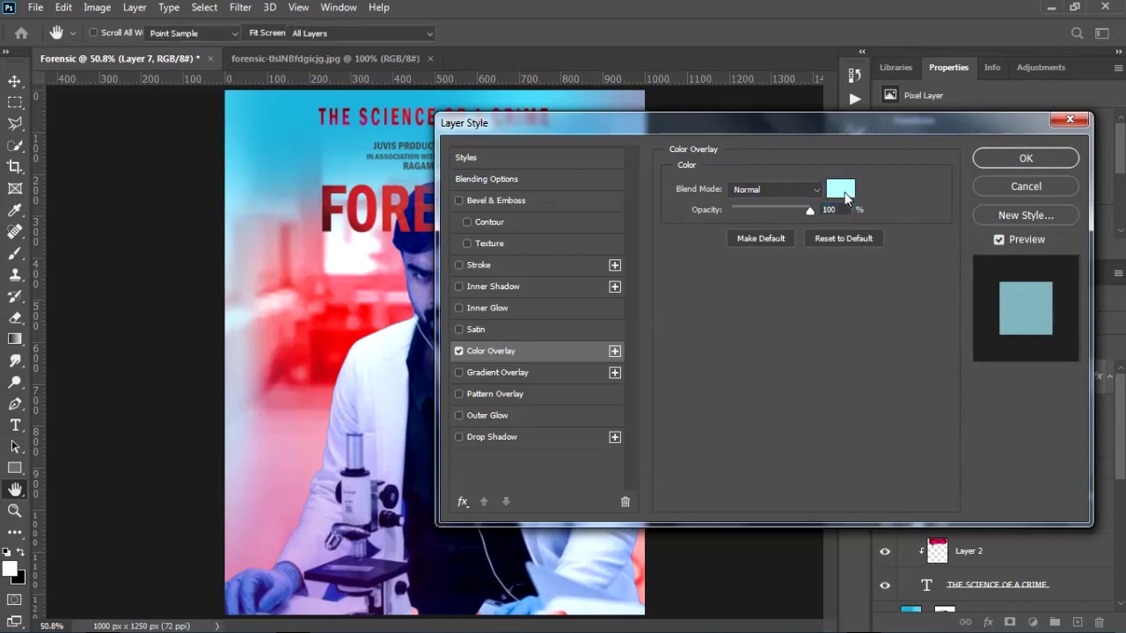
click(843, 191)
click(720, 195)
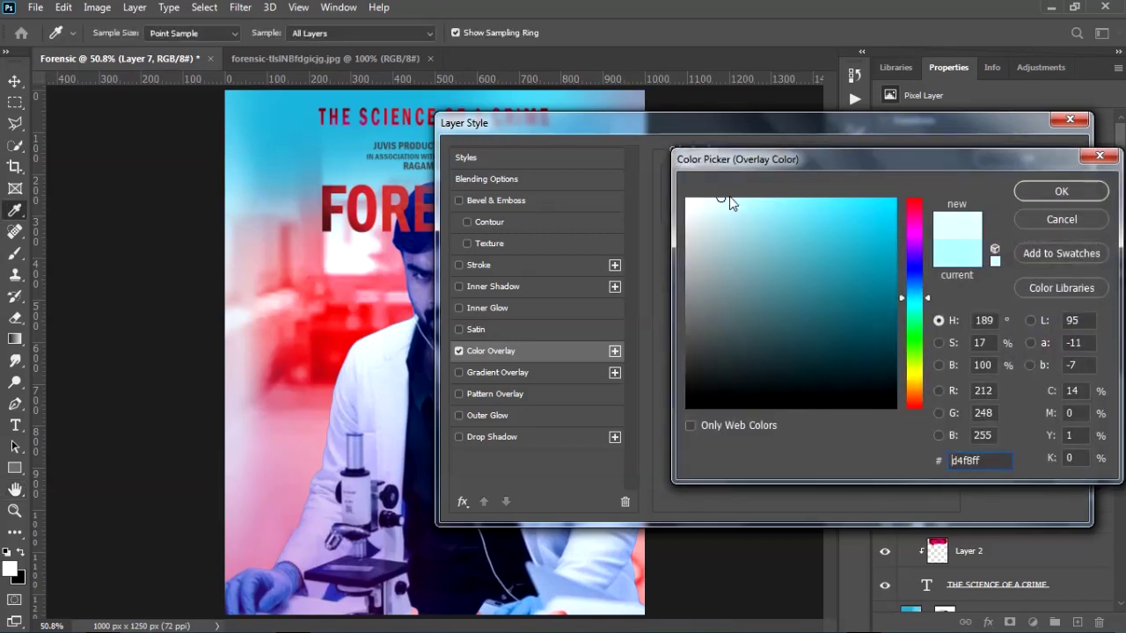
key(Return)
click(994, 159)
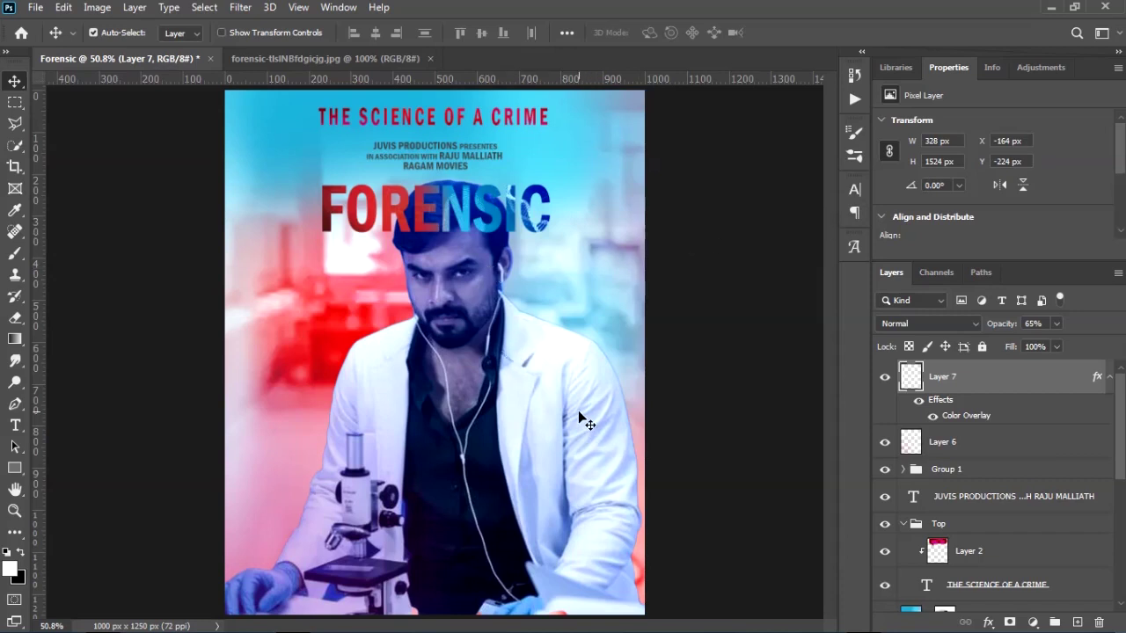
Step: Shift Layer 4's glow colour using Hue/Saturation with Hue -102, Saturation -13 and Lightness -18
click(333, 318)
click(885, 563)
click(885, 563)
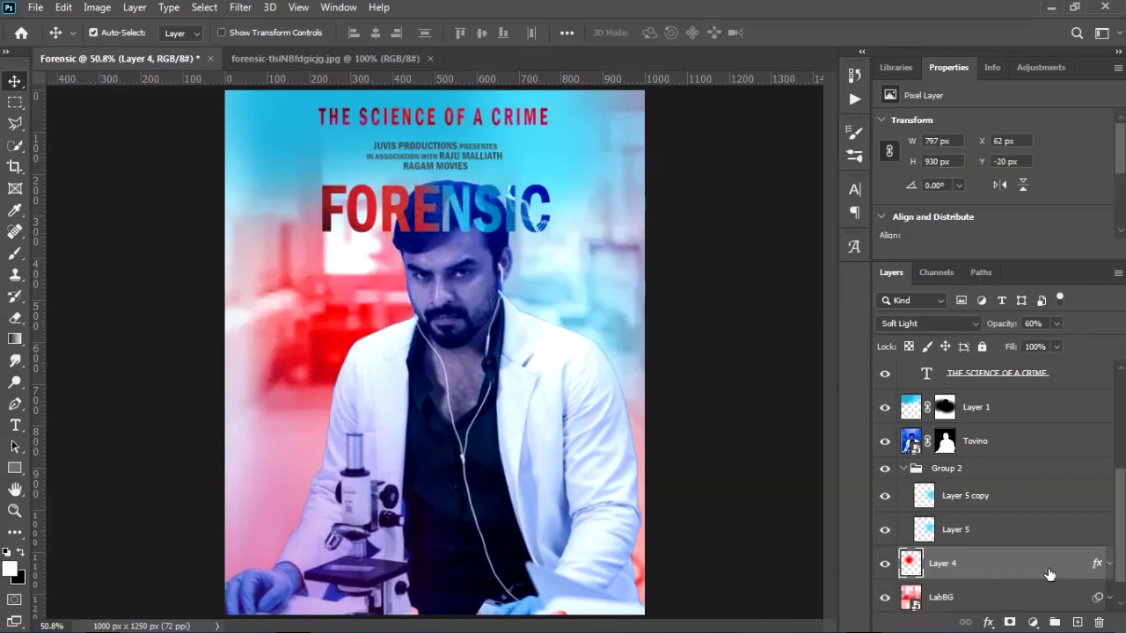
key(i)
key(ctrl+u)
drag(580, 93, 884, 127)
drag(824, 234, 767, 235)
mouse_move(822, 281)
mouse_down()
mouse_move(804, 282)
mouse_move(865, 277)
mouse_move(811, 278)
mouse_up()
mouse_move(822, 324)
mouse_down()
mouse_move(846, 315)
mouse_move(808, 314)
mouse_up()
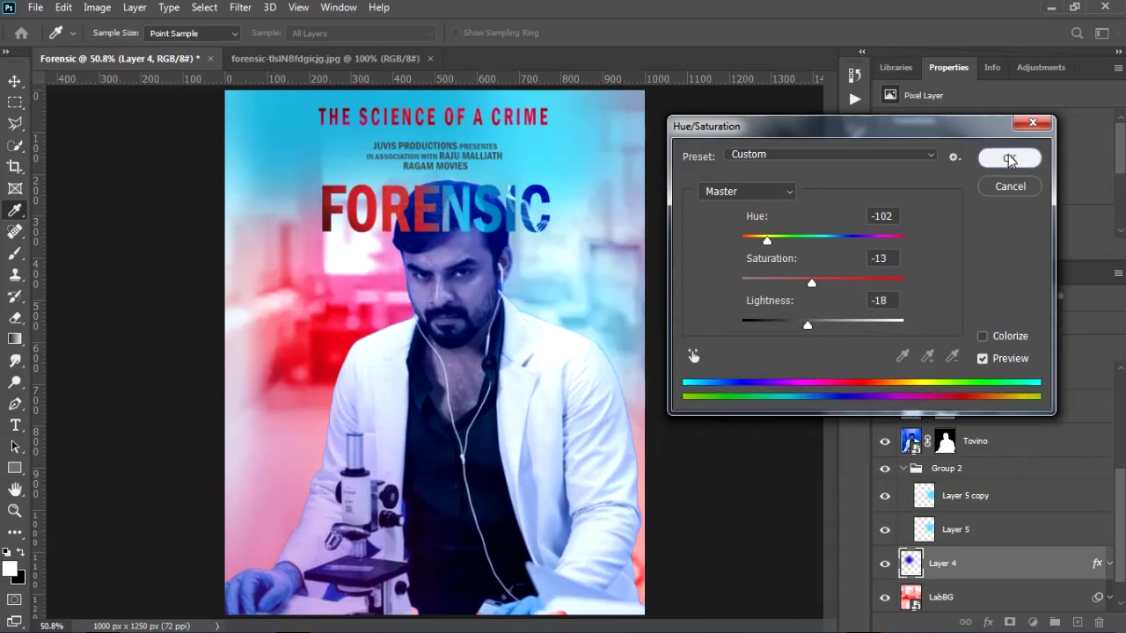
click(1009, 159)
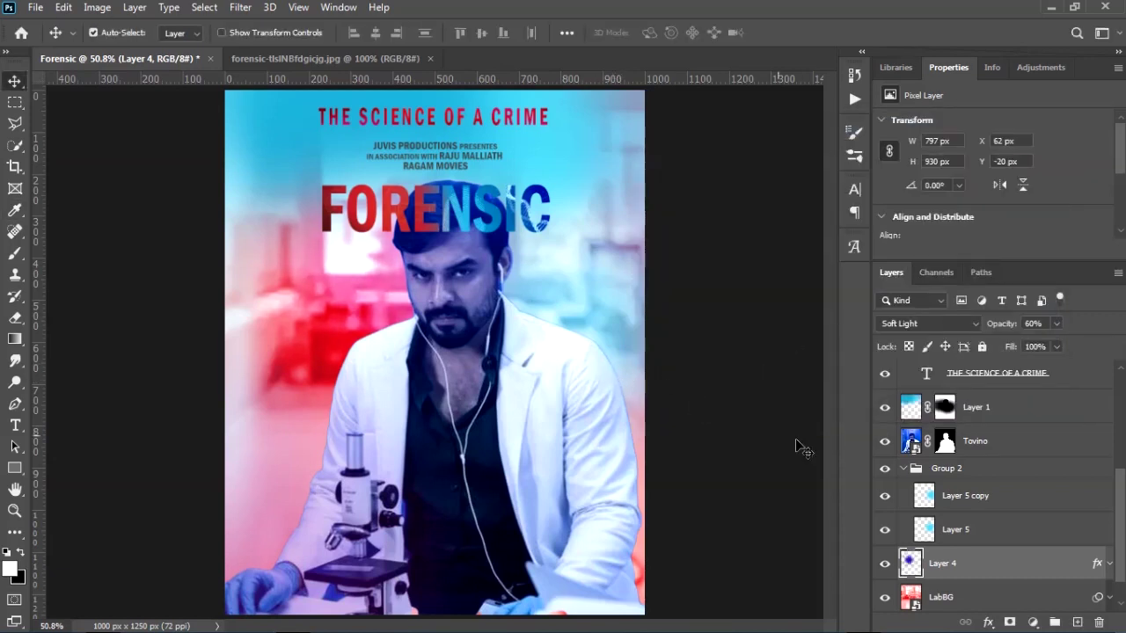
Step: Collapse Group 2, then put the Tovino layer in its own group named Tovino
click(903, 469)
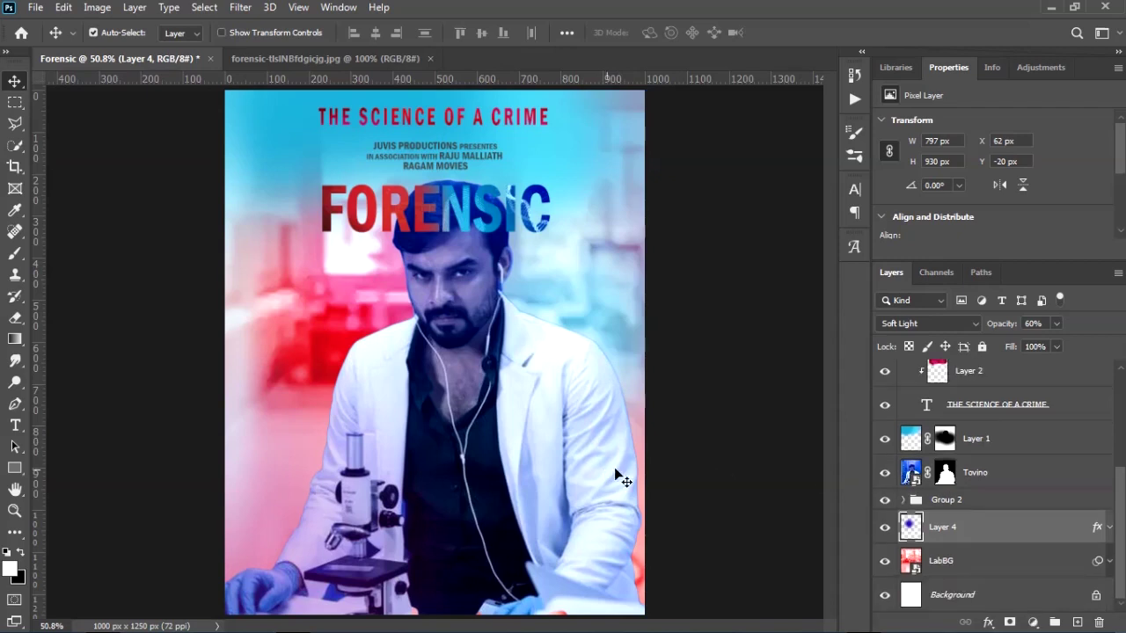
click(983, 476)
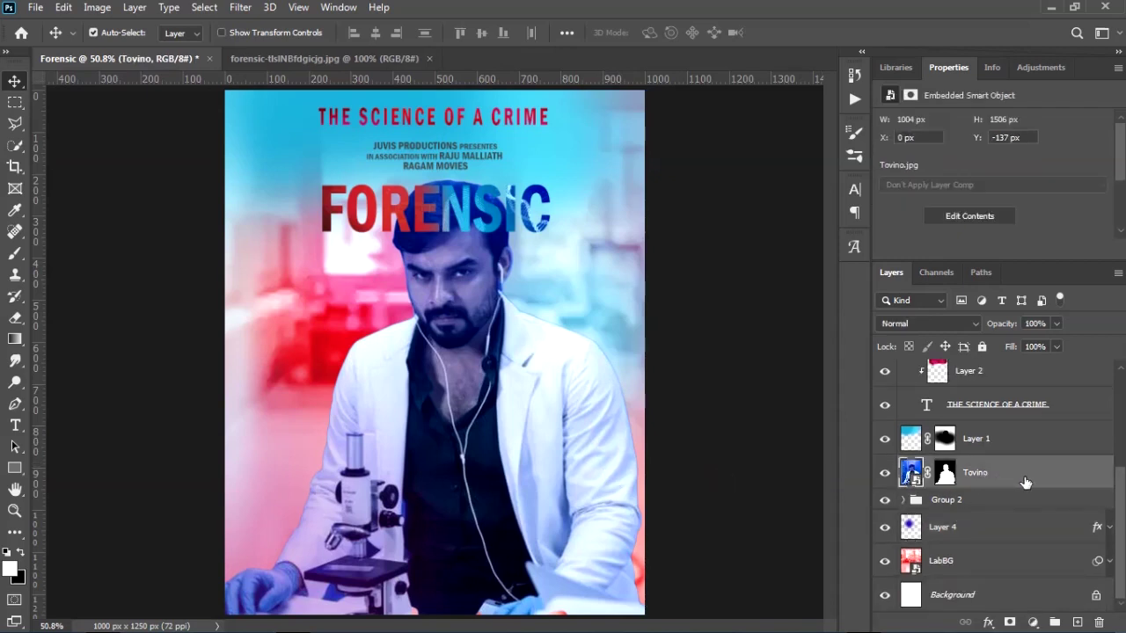
key(ctrl+g)
double_click(946, 466)
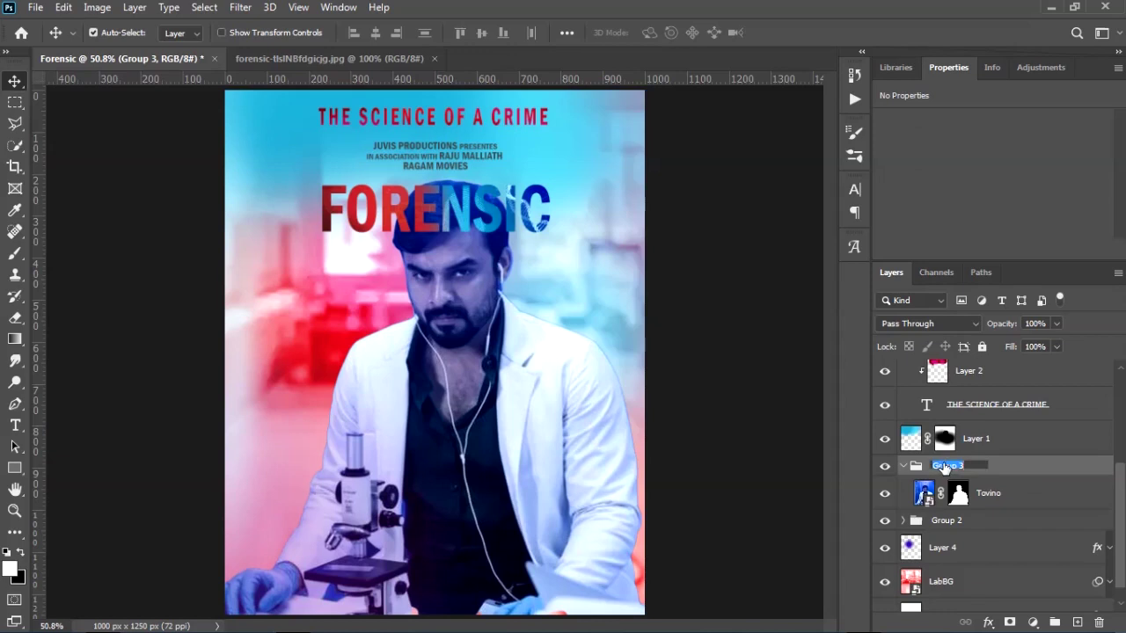
text(Tovino)
key(Return)
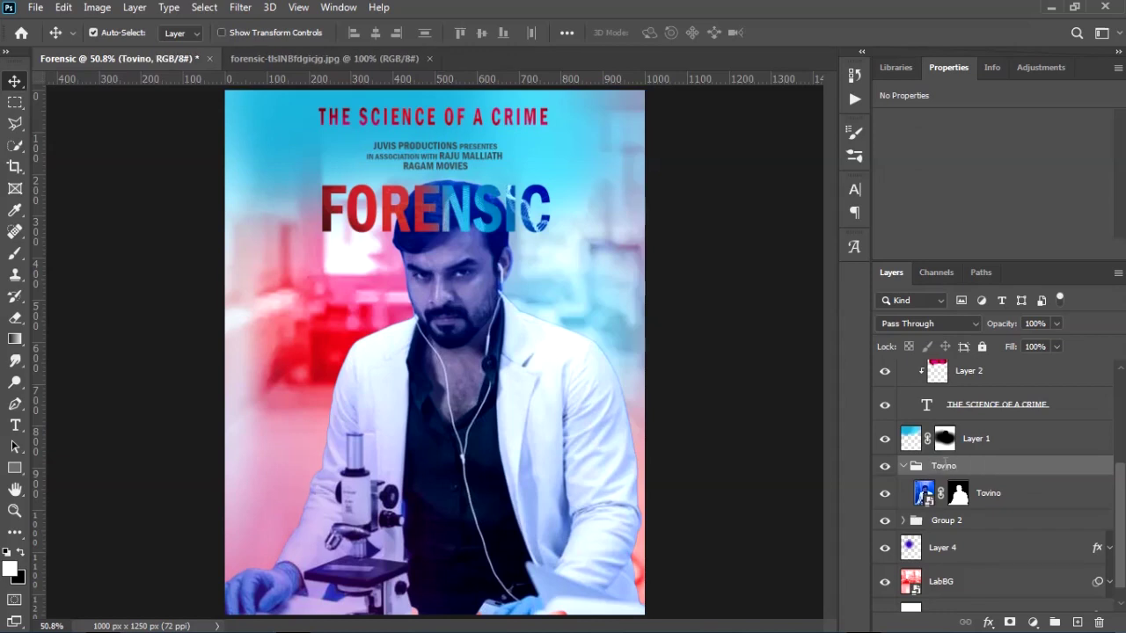
Step: Add a Hue/Saturation adjustment above the Tovino layer and clip it to that layer
click(997, 489)
click(1033, 622)
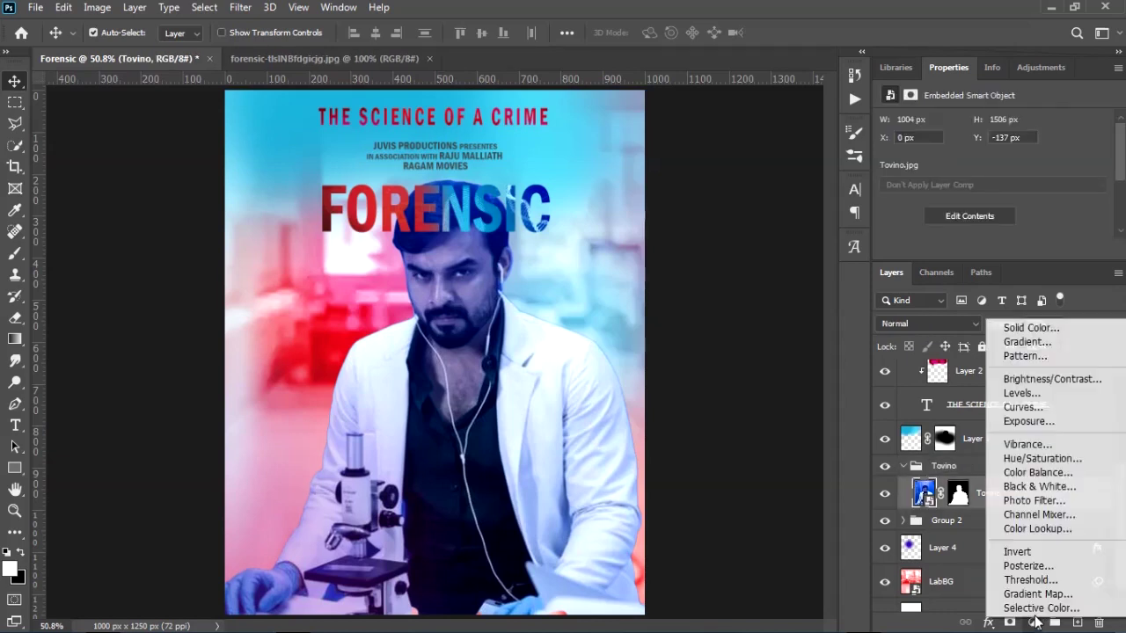
click(1074, 459)
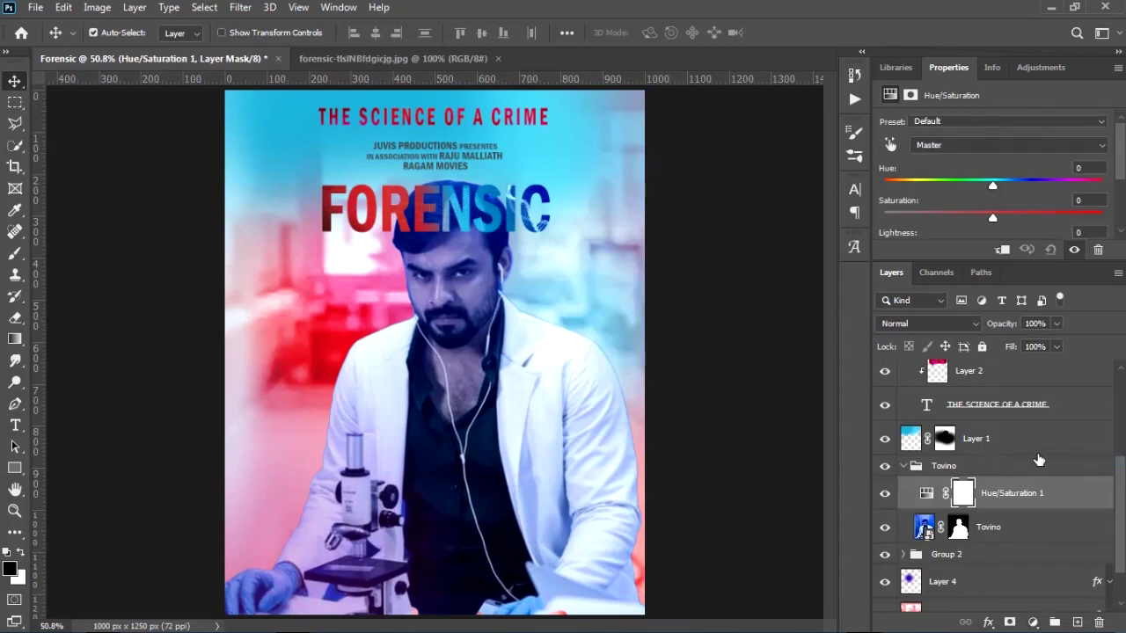
click(1002, 250)
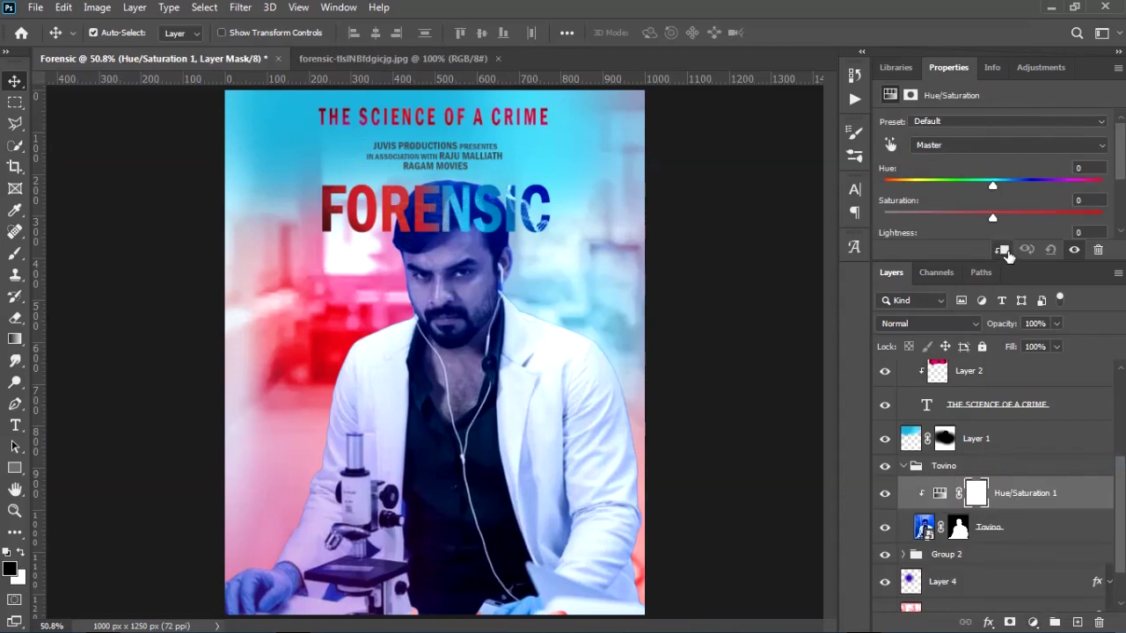
Step: Colorize the man red in the Hue/Saturation adjustment, with Saturation 87 and Lightness +19
scroll(1013, 176, down, 2)
click(968, 221)
scroll(948, 190, up, 2)
drag(962, 217, 1041, 210)
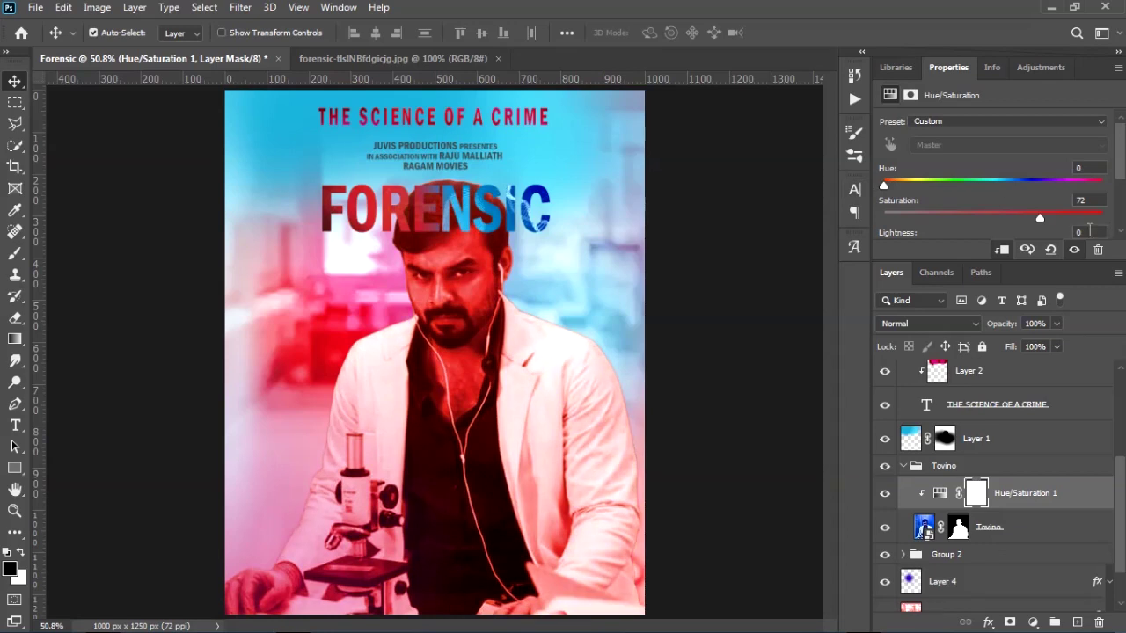
drag(1063, 211, 1073, 210)
scroll(1010, 177, down, 1)
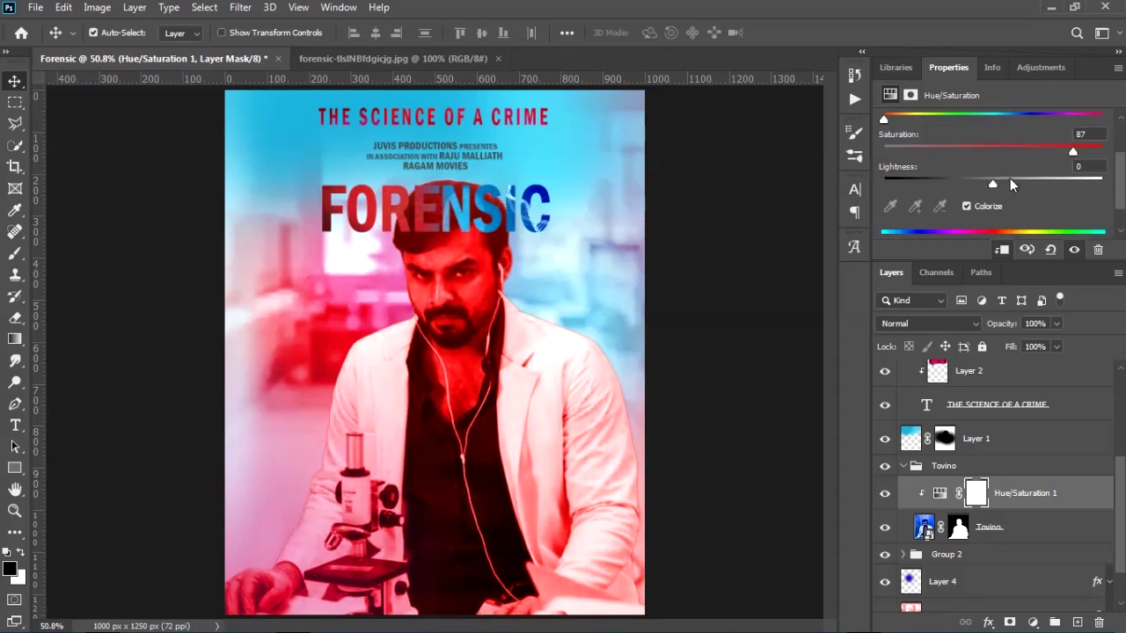
mouse_move(992, 184)
mouse_down()
mouse_move(1033, 185)
mouse_move(1012, 185)
mouse_up()
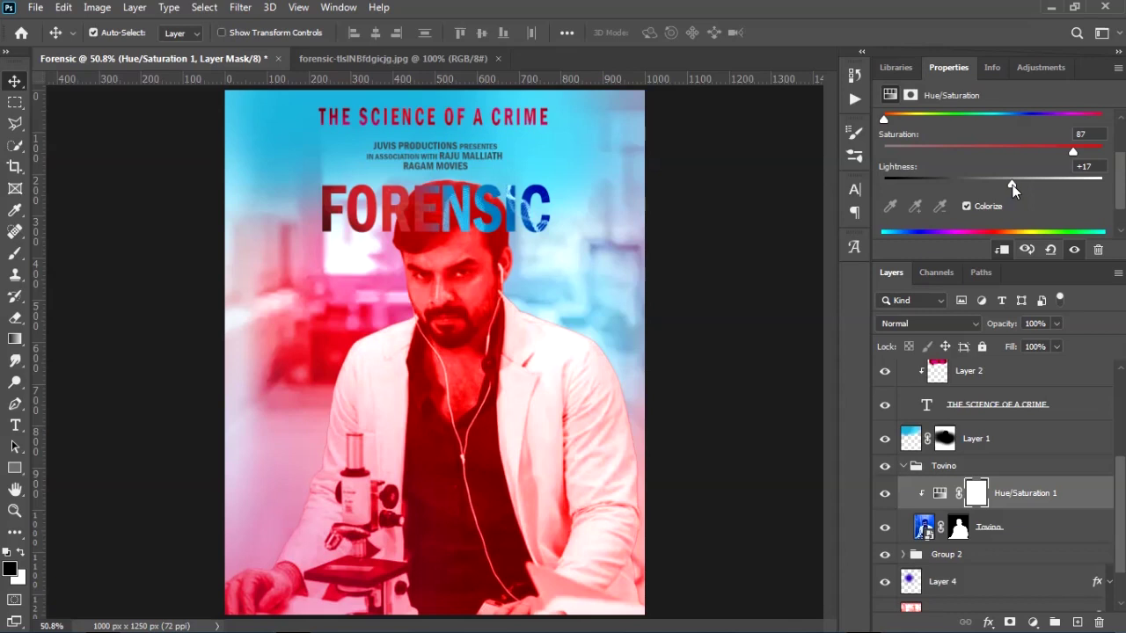
mouse_move(1014, 187)
mouse_down()
mouse_move(967, 188)
mouse_move(1025, 191)
mouse_move(1015, 191)
mouse_up()
Step: Invert the Hue/Saturation mask to black and prepare a small, round white brush at the man's shoulder
key(ctrl+i)
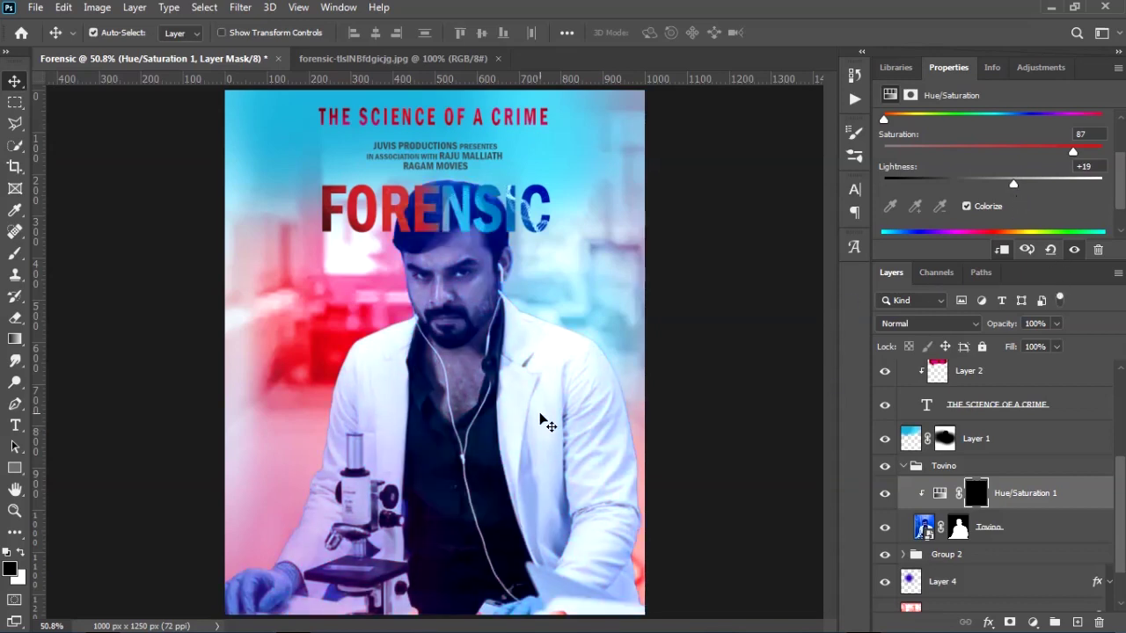
key(b)
right_click(354, 363)
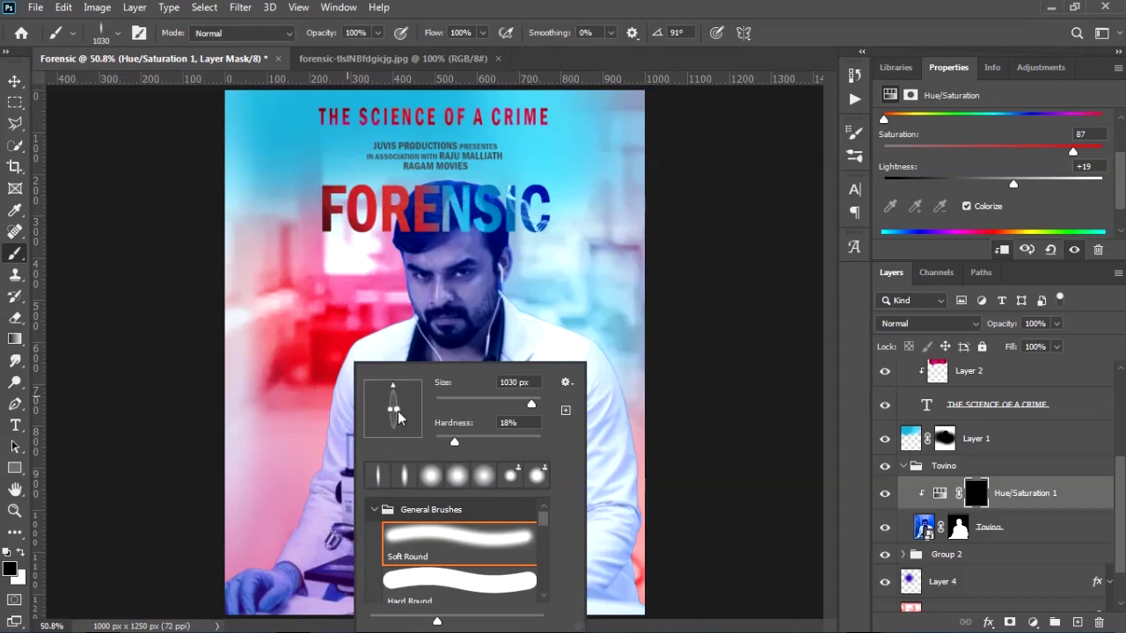
click(708, 7)
mouse_move(349, 419)
mouse_down()
mouse_move(300, 440)
mouse_move(153, 460)
mouse_move(181, 463)
mouse_up()
drag(377, 330, 395, 319)
mouse_move(490, 296)
mouse_down()
mouse_move(449, 354)
mouse_move(463, 395)
mouse_move(448, 407)
mouse_move(402, 400)
mouse_up()
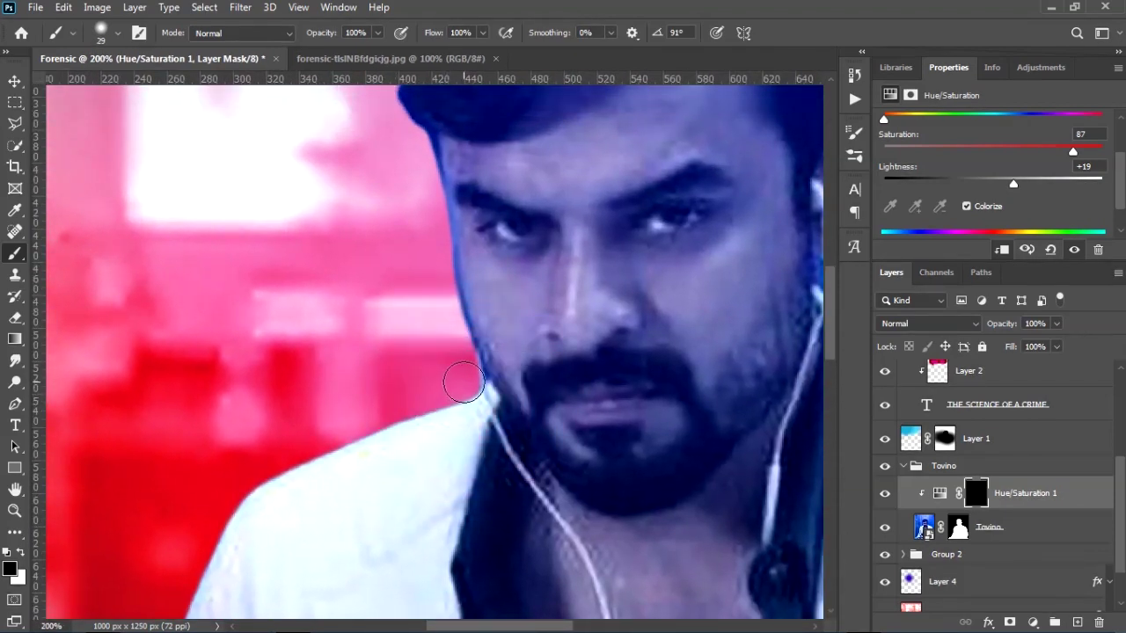
key(x)
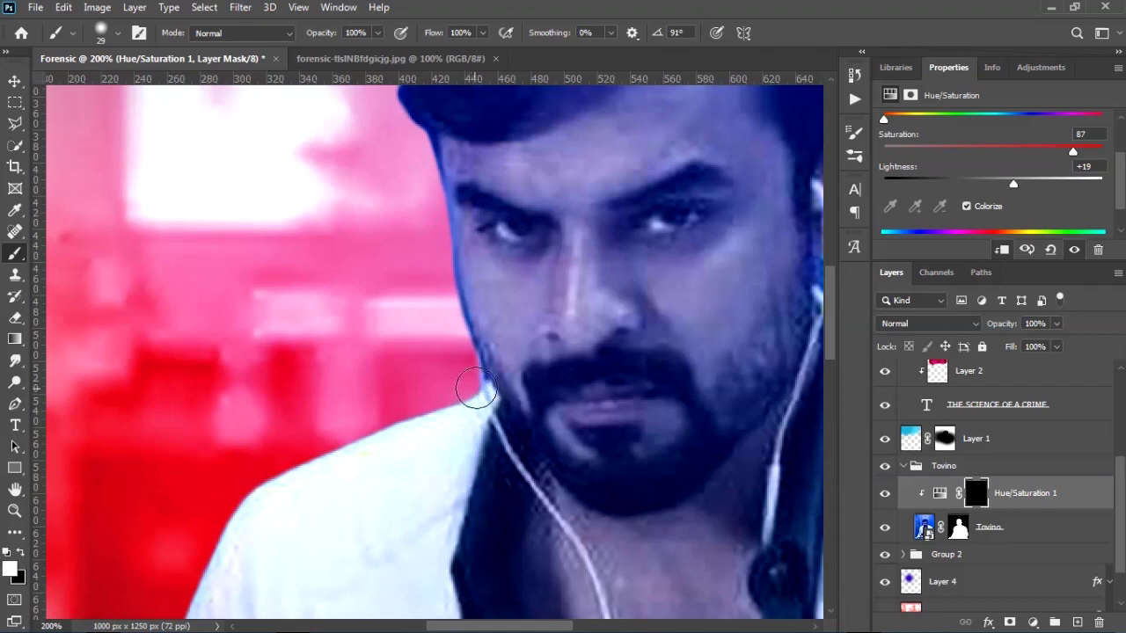
Step: Paint white on the Hue/Saturation mask with a 13 px brush to add a red rim along the shoulder and upper sleeve
drag(407, 424, 478, 390)
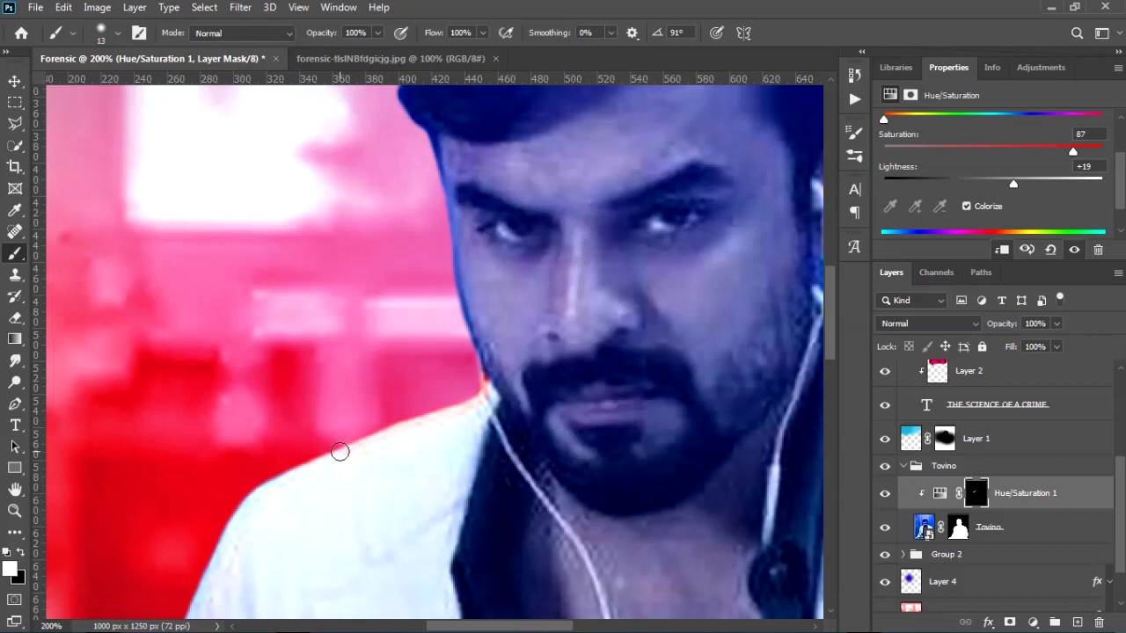
drag(217, 552, 488, 270)
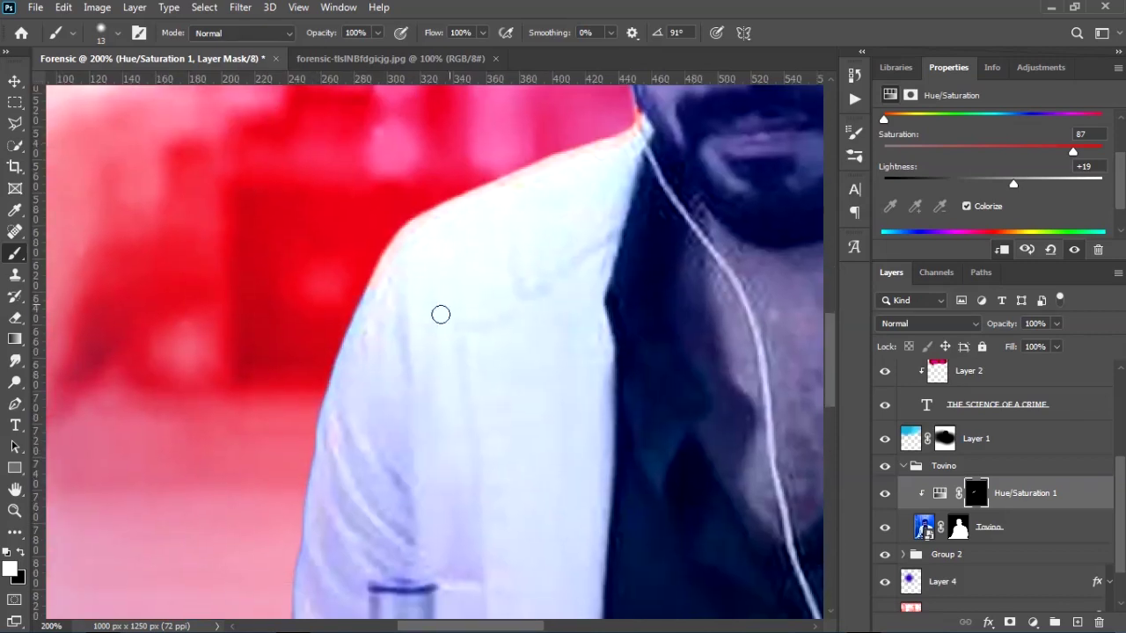
shift+click(302, 527)
drag(402, 546, 448, 319)
shift+click(343, 379)
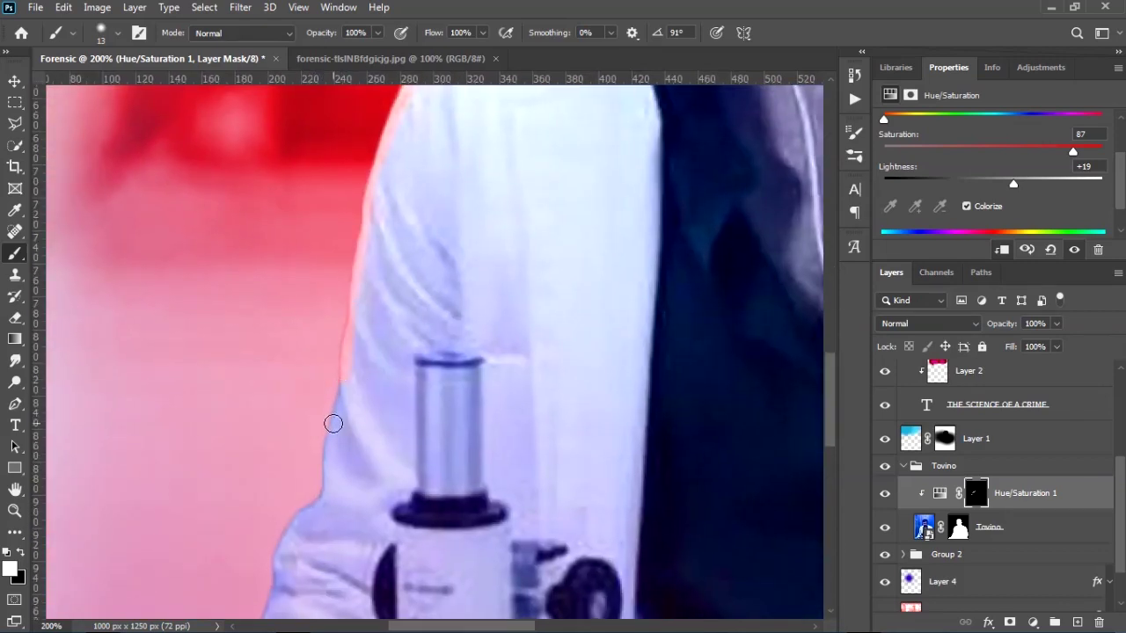
Step: Continue the red rim on the mask down the forearm and along the upper edge of the blue glove
drag(394, 511, 507, 231)
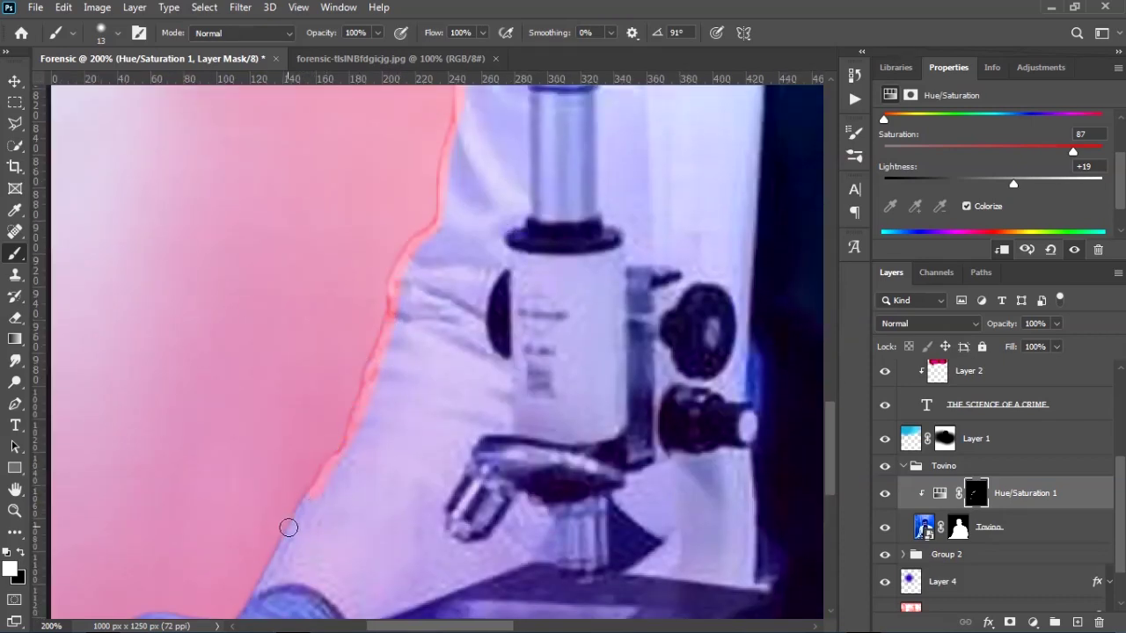
drag(374, 496, 483, 215)
drag(276, 345, 201, 360)
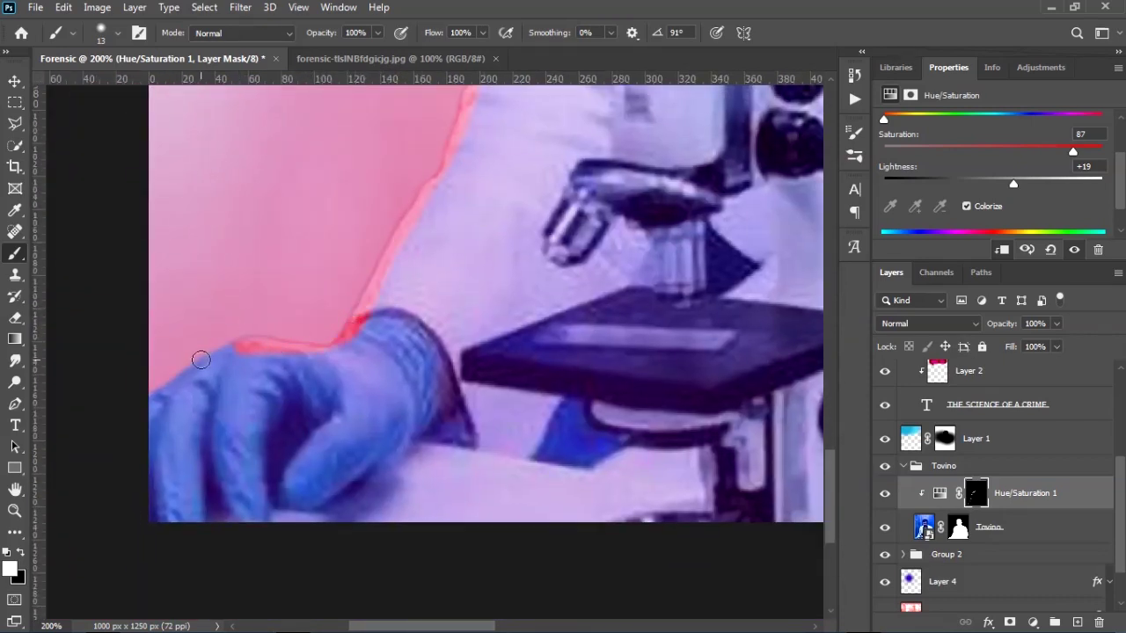
Step: Strengthen the red rim by setting the Hue/Saturation adjustment to Saturation 100 and Lightness -18
key(ctrl+0)
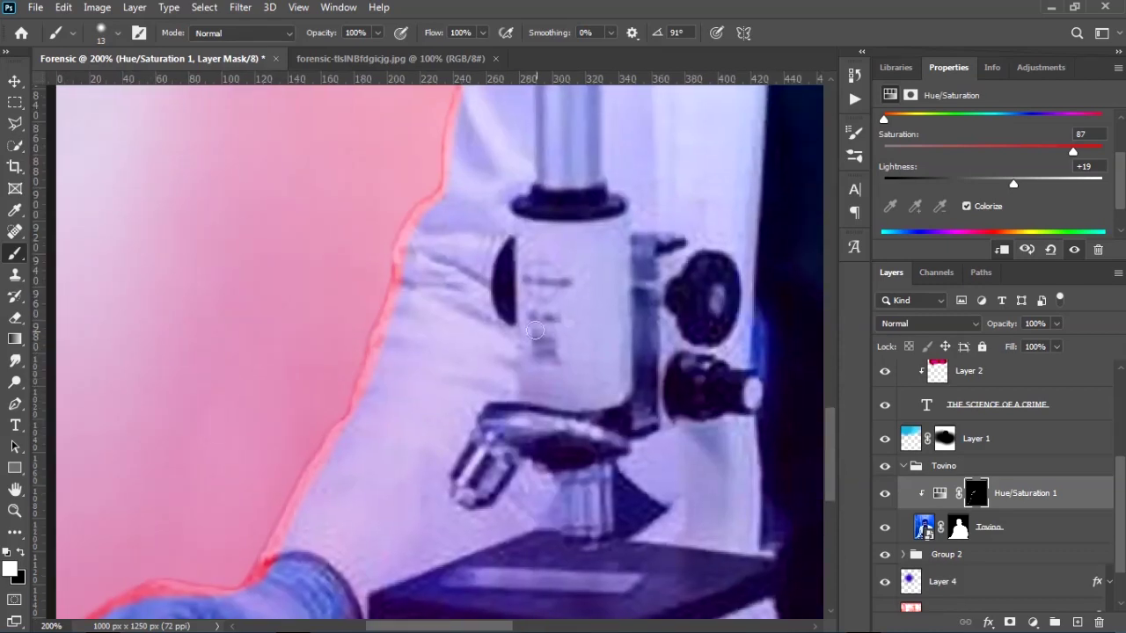
click(941, 494)
drag(1013, 184, 979, 186)
drag(1073, 143, 1105, 146)
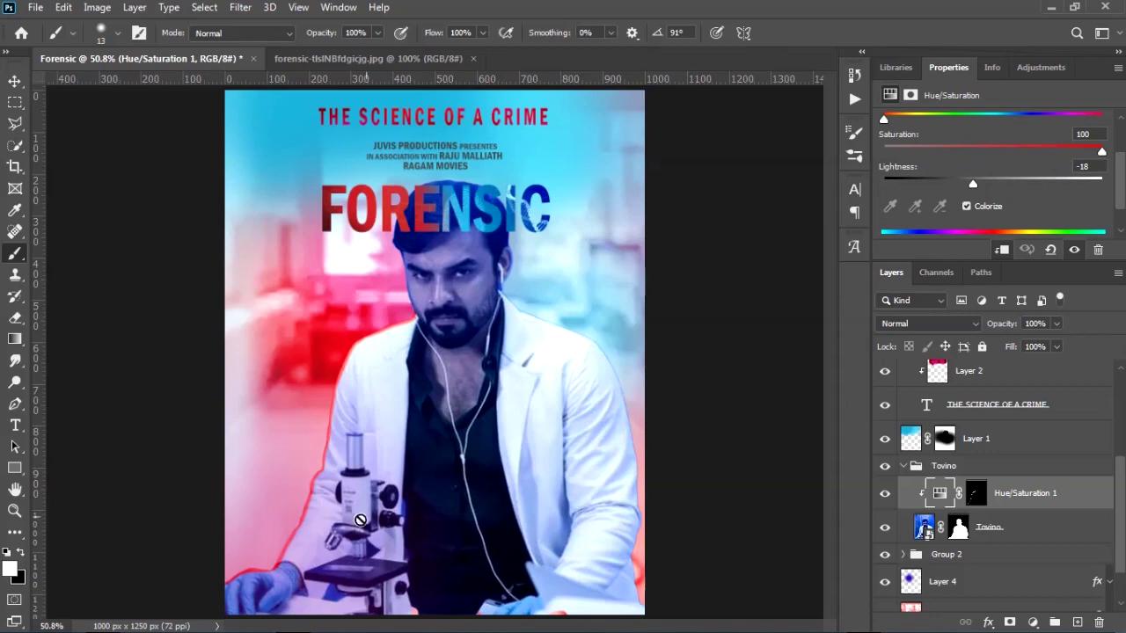
Step: Paint white on the Hue/Saturation mask to add red streaks down the fingers of the blue glove
scroll(290, 552, up, 3)
drag(290, 551, 444, 250)
click(975, 493)
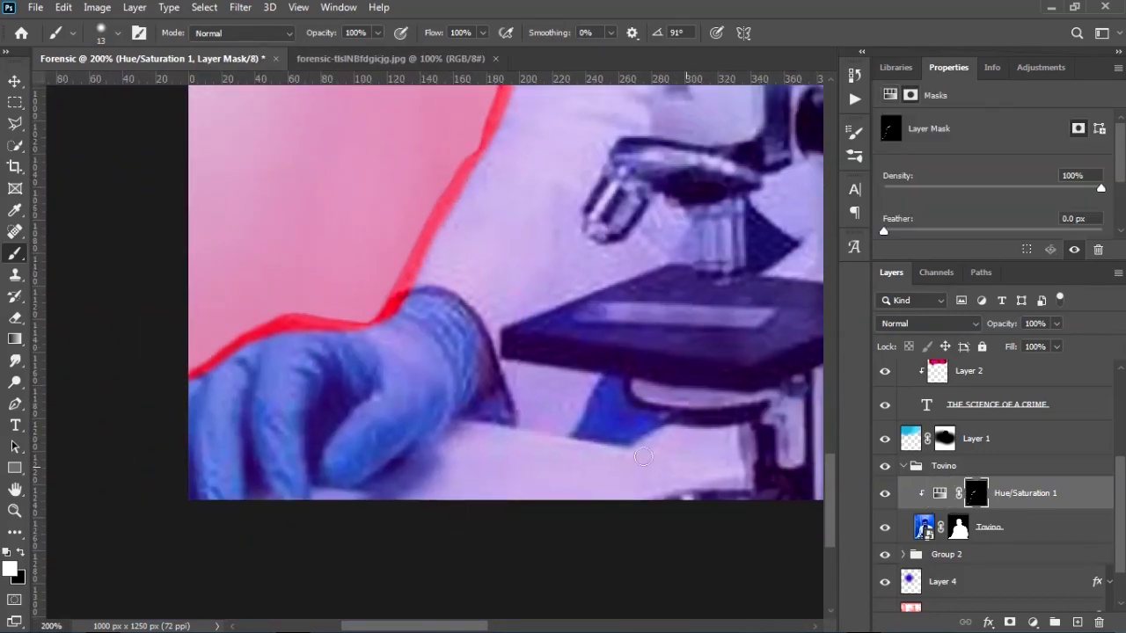
mouse_move(272, 314)
mouse_down()
mouse_move(264, 497)
mouse_move(204, 387)
mouse_move(294, 337)
mouse_up()
Step: Soften the red finger streaks by painting black on the mask with a 28 px brush at 45% opacity
key(x)
drag(327, 36, 312, 39)
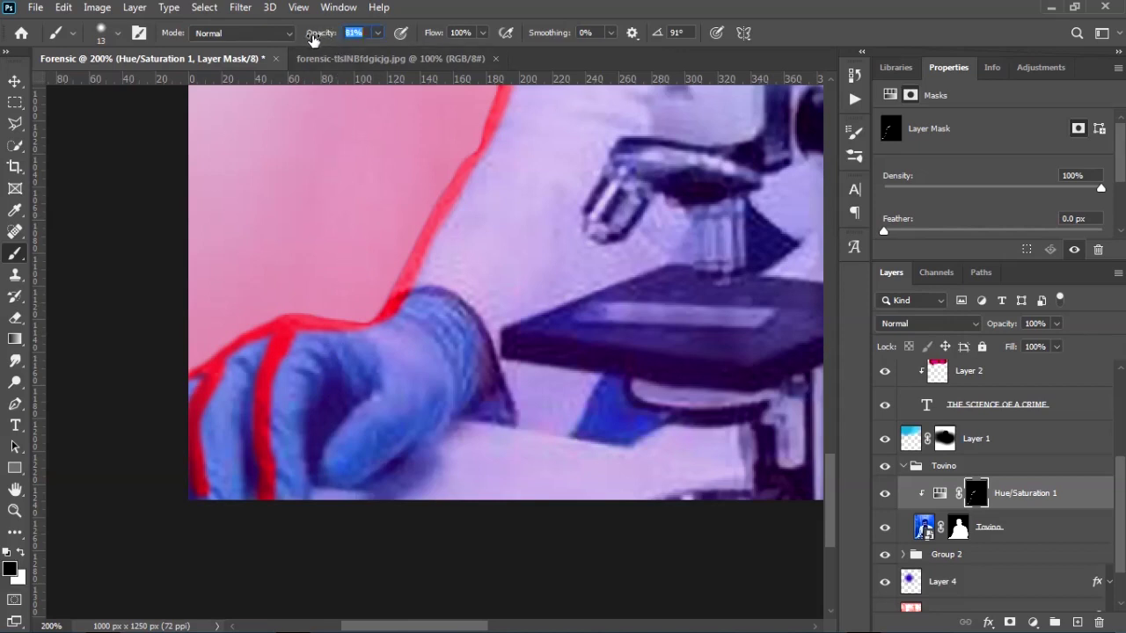
mouse_move(287, 390)
mouse_down()
mouse_move(301, 393)
mouse_move(294, 352)
mouse_move(288, 488)
mouse_move(287, 434)
mouse_move(284, 470)
mouse_up()
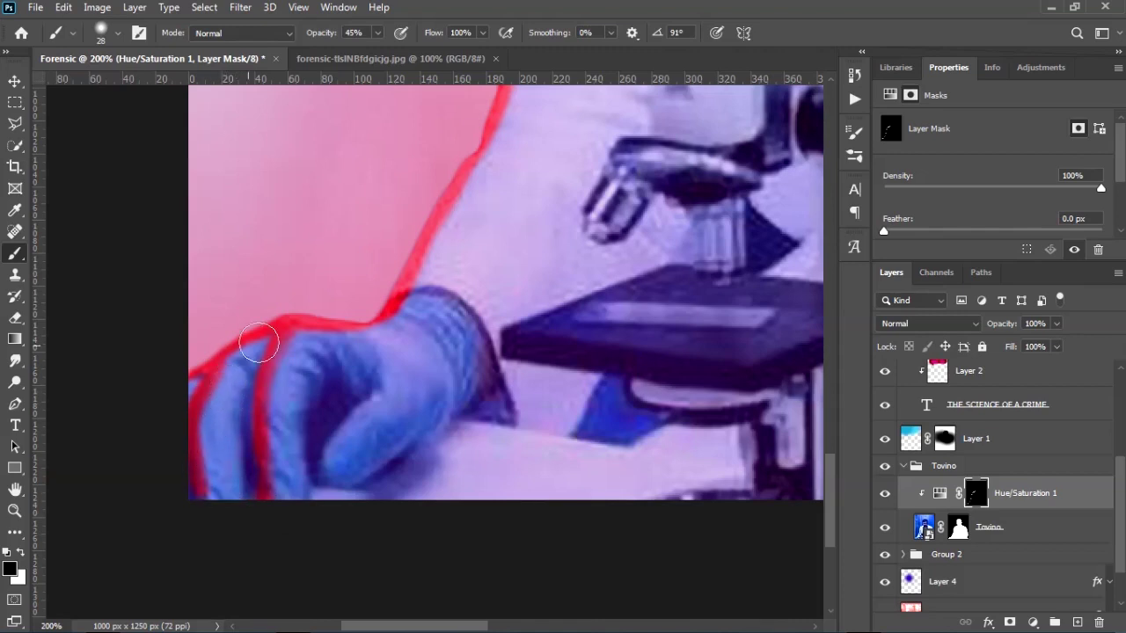
Step: Paint faint red fold streaks on the upper sleeve above the microscope with an 18 px white brush at 45% opacity
drag(524, 271, 416, 466)
scroll(452, 410, down, 1)
drag(591, 241, 542, 378)
key(x)
key(bracketleft)
mouse_move(433, 301)
mouse_down()
mouse_move(461, 343)
mouse_move(474, 335)
mouse_move(436, 288)
mouse_move(454, 368)
mouse_move(450, 355)
mouse_move(421, 362)
mouse_move(457, 392)
mouse_move(423, 400)
mouse_move(447, 438)
mouse_up()
alt+right_click(423, 401)
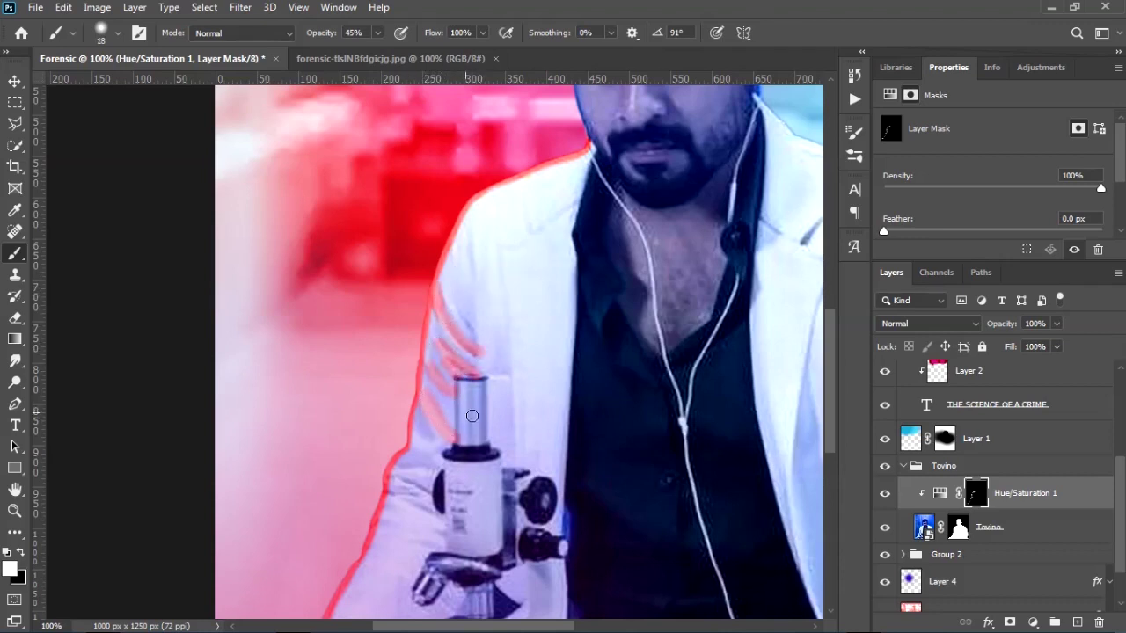
Step: Paint a straight red strip along the outer side of the microscope's eyepiece tube at 100% brush opacity
scroll(443, 395, up, 1)
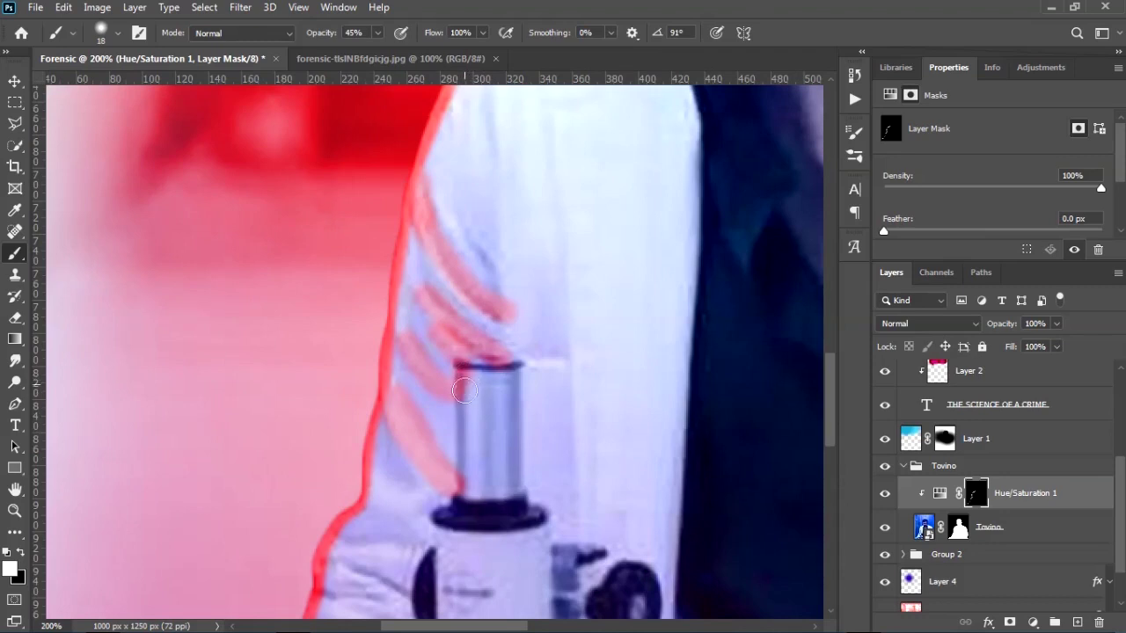
shift+click(463, 491)
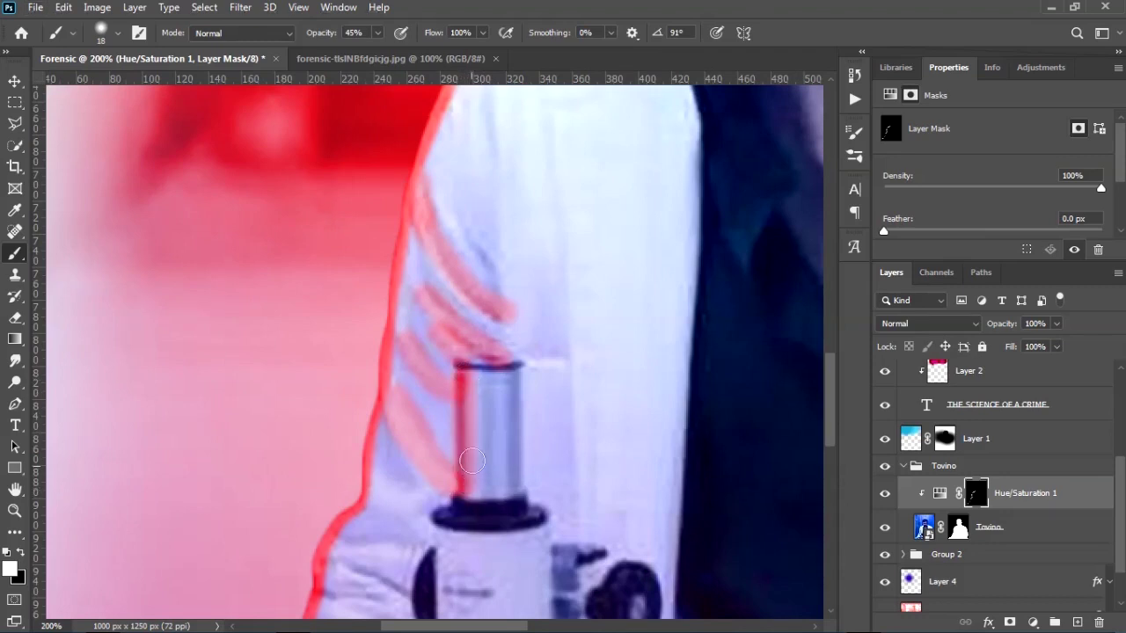
drag(320, 37, 562, 60)
key(Return)
shift+click(468, 489)
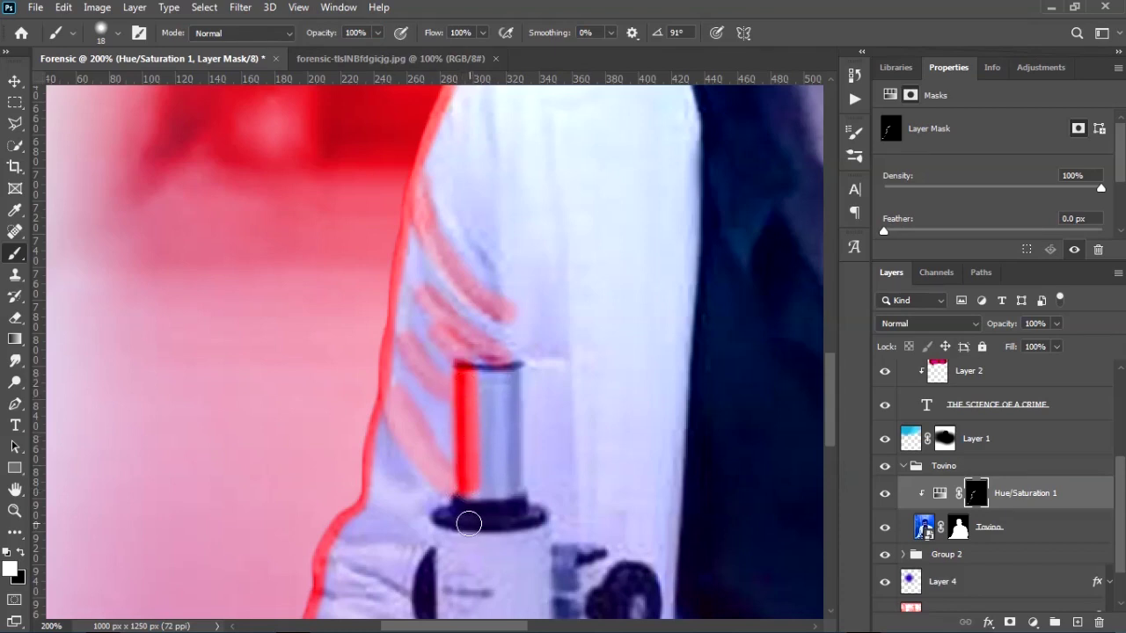
Step: Extend the red edge down the microscope body and around the tilted objective lens
click(460, 505)
shift+click(443, 521)
mouse_move(450, 560)
mouse_down()
mouse_move(459, 313)
mouse_move(462, 468)
mouse_move(435, 475)
mouse_move(401, 514)
mouse_move(387, 558)
mouse_move(416, 565)
mouse_up()
drag(527, 508, 477, 339)
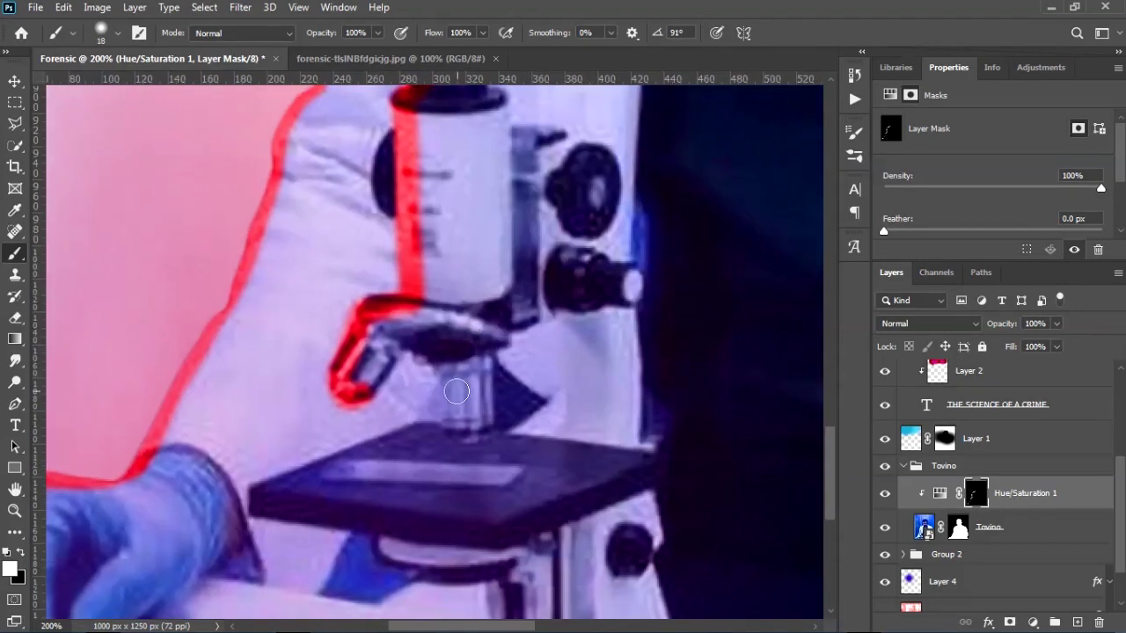
Step: Add red light to the vertical objective and along the front edges of the microscope stage
shift+click(450, 377)
key(ctrl+z)
mouse_move(442, 372)
mouse_down()
mouse_move(449, 415)
mouse_move(426, 427)
mouse_up()
shift+click(254, 489)
shift+click(255, 516)
drag(264, 505, 479, 534)
Step: Paint red highlights on the two microscope focus knobs with a 9 px brush, reducing the brush opacity to 32%
drag(555, 225, 535, 437)
alt+right_click(571, 375)
drag(578, 359, 553, 369)
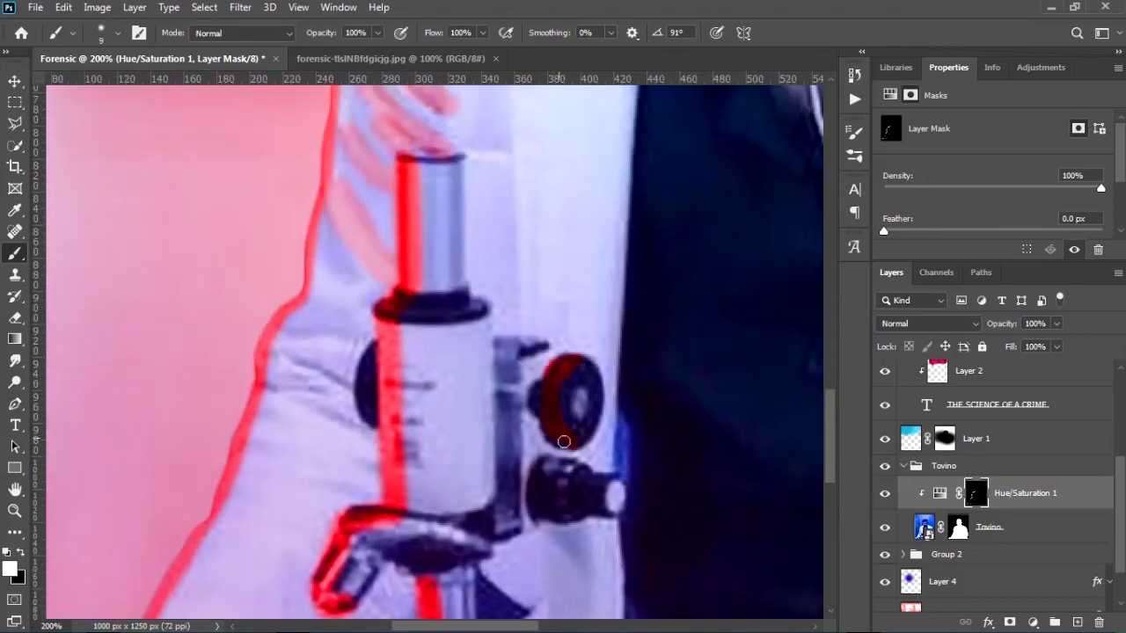
drag(334, 32, 309, 33)
drag(608, 483, 615, 515)
key(3)
key(2)
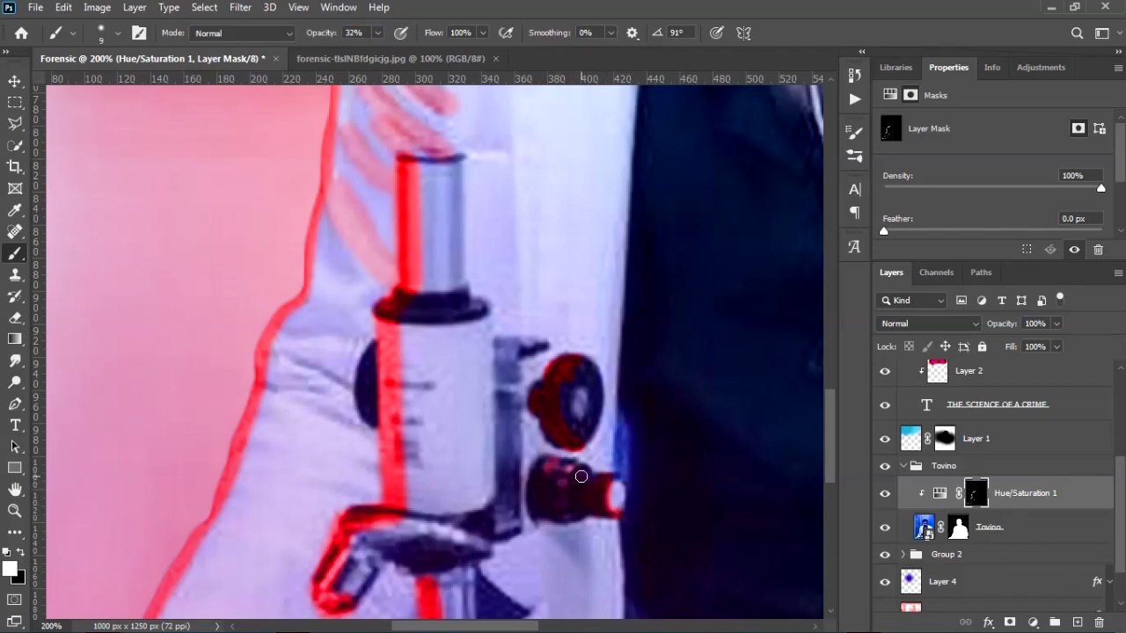
Step: Trace the coat lapel on the microscope side with a thin red line, strengthening it at 89% brush opacity
key(ctrl+0)
scroll(390, 371, up, 3)
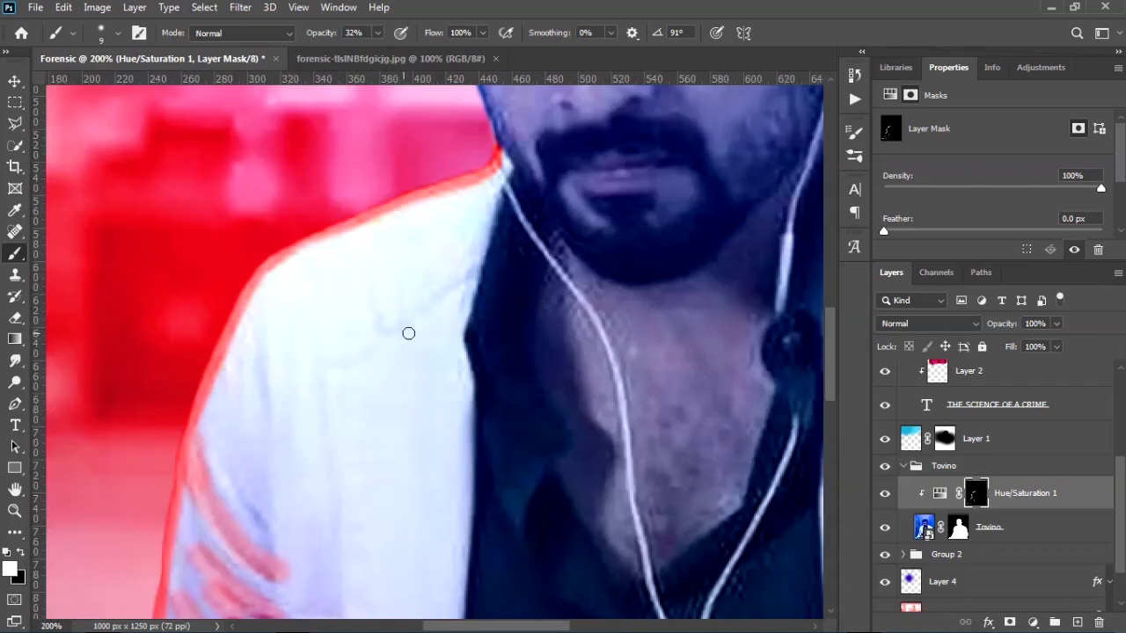
scroll(442, 349, down, 1)
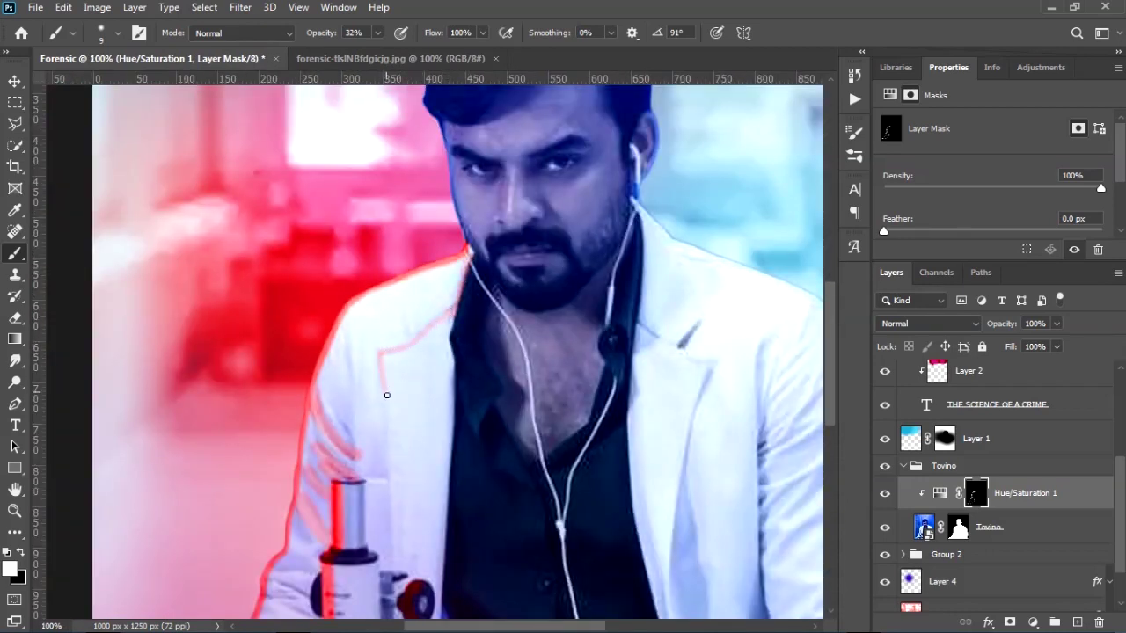
drag(456, 480, 433, 384)
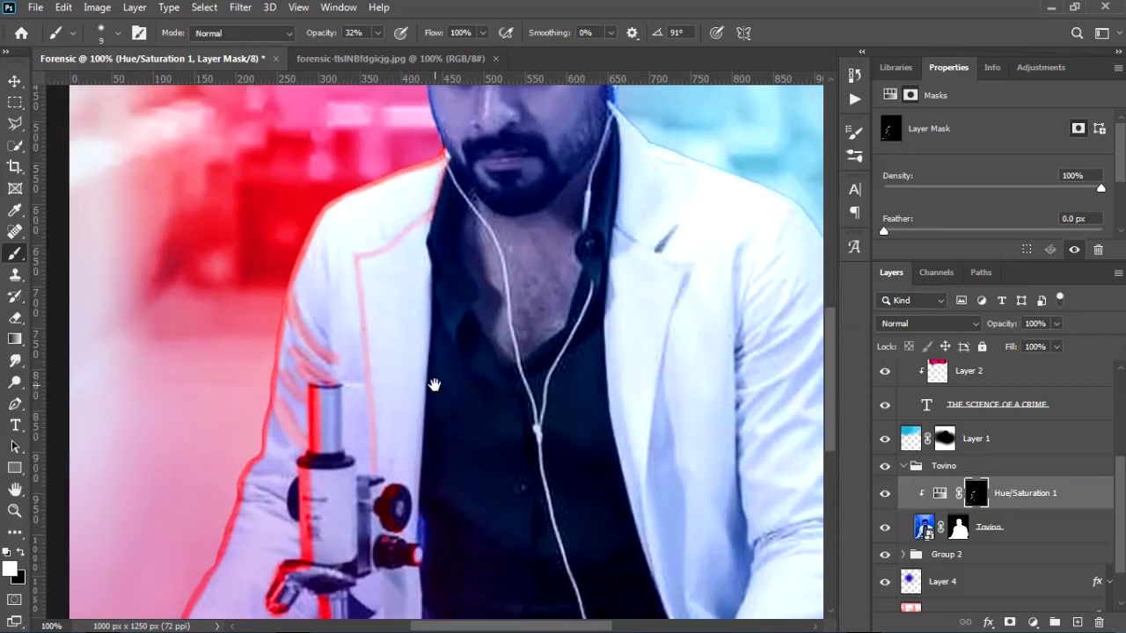
drag(335, 33, 338, 33)
drag(361, 284, 376, 479)
mouse_move(440, 401)
mouse_down()
mouse_move(405, 190)
mouse_move(465, 403)
mouse_up()
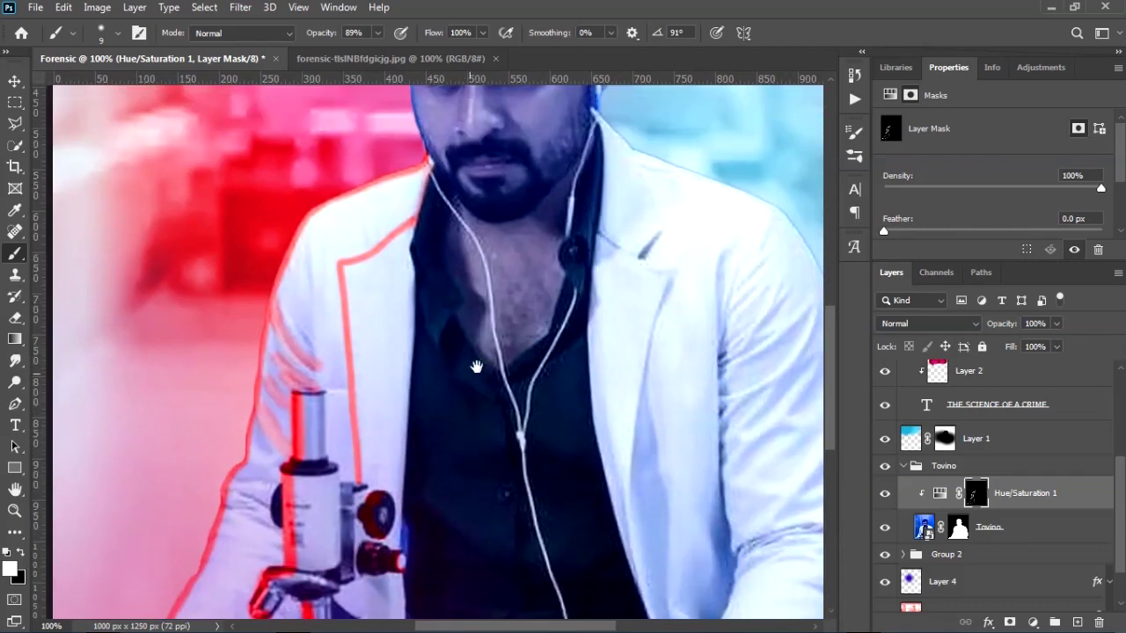
Step: Paint a red rim along the cheek and temple on the red-lit side with a 23 px brush at 71% opacity
key(ctrl+0)
ctrl+double_click(390, 372)
drag(374, 339, 417, 352)
key(ctrl+z)
mouse_move(450, 204)
mouse_down()
mouse_move(491, 328)
mouse_move(453, 248)
mouse_up()
key(0)
key(7)
key(1)
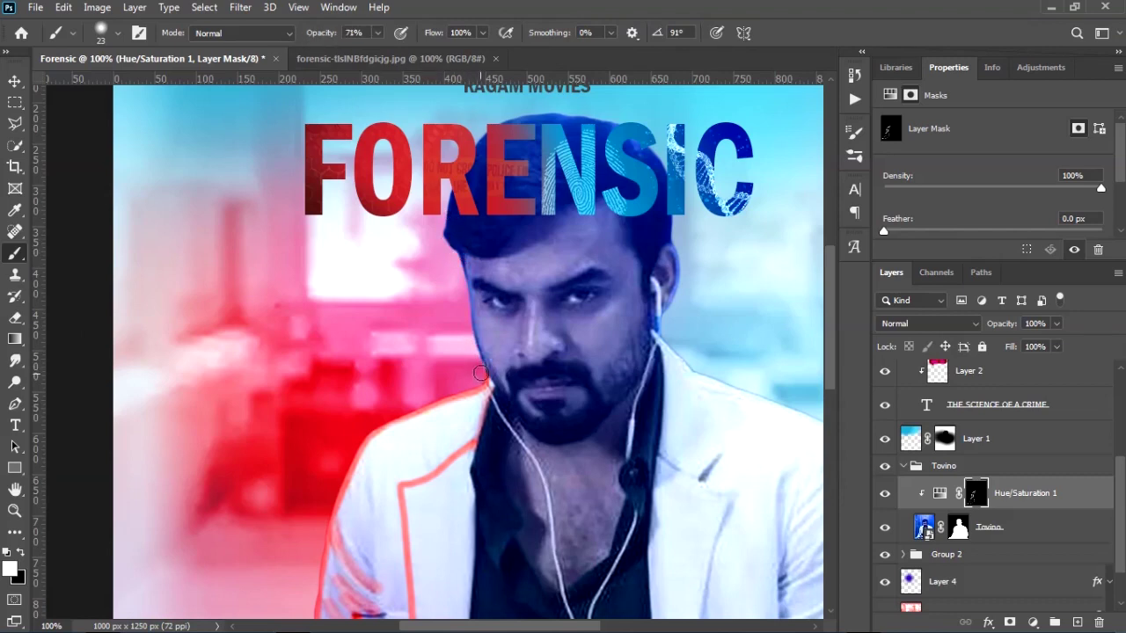
drag(464, 281, 446, 246)
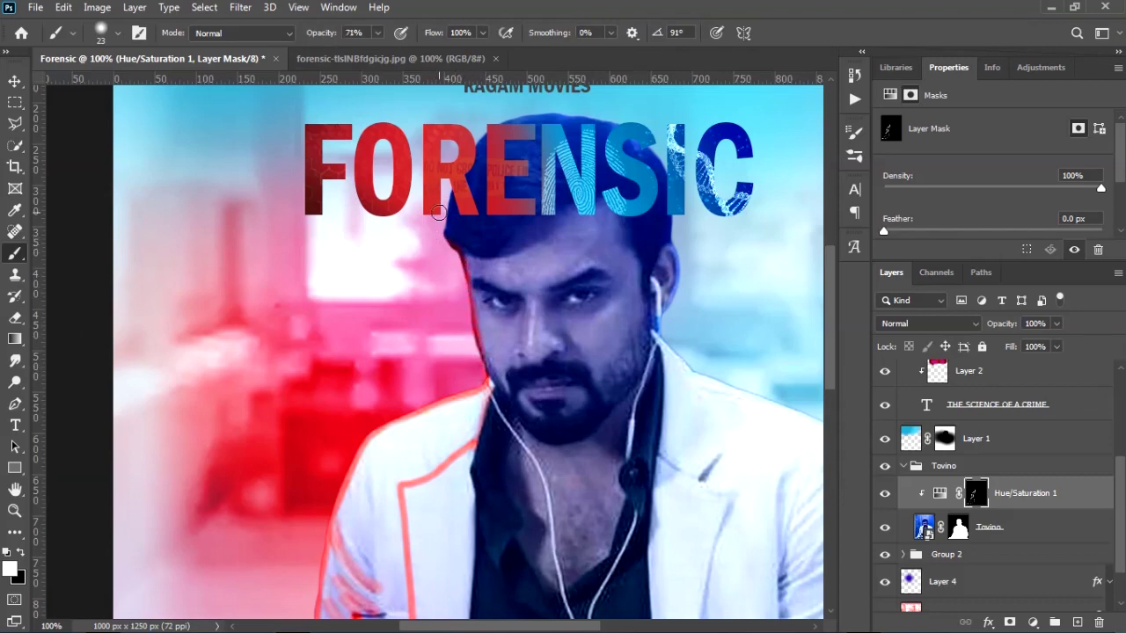
Step: Paint a red highlight onto the red-lit side of the nose on the Hue/Saturation mask
key(bracketright)
key(bracketright)
key(bracketright)
key(bracketright)
key(bracketright)
key(bracketright)
drag(580, 335, 464, 307)
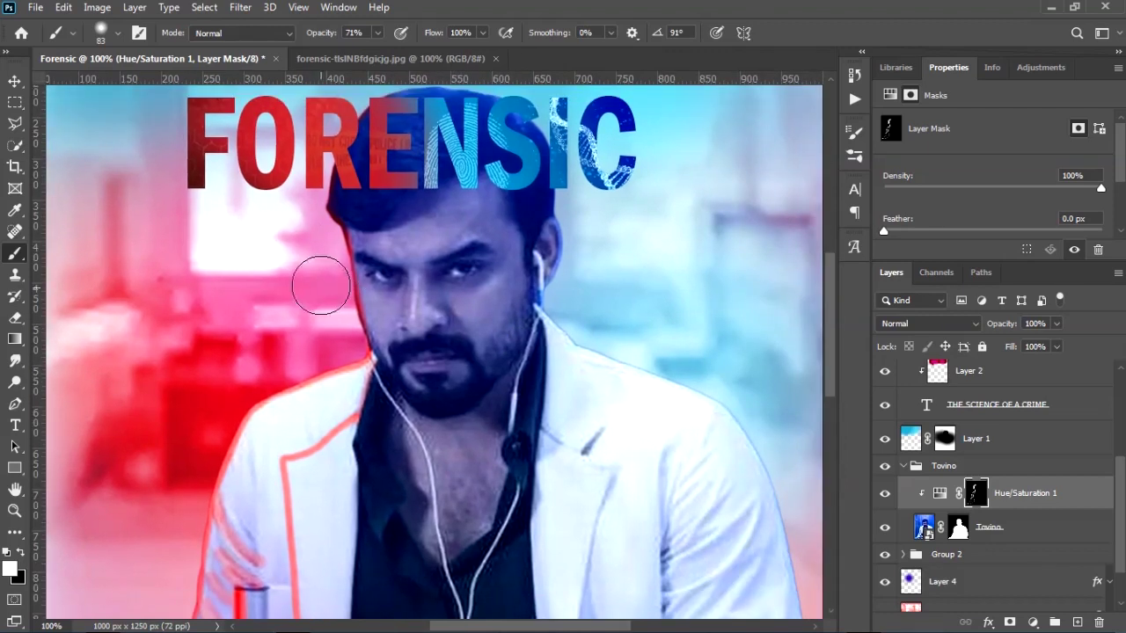
mouse_move(376, 395)
mouse_down()
mouse_move(386, 349)
mouse_move(409, 459)
mouse_up()
key(ctrl+plus)
alt+right_click(480, 364)
mouse_move(460, 335)
mouse_down()
mouse_move(445, 421)
mouse_move(456, 329)
mouse_up()
Step: Soften the red nose highlight by painting black on the mask with a 45 px brush at 15% opacity
key(x)
alt+right_click(455, 303)
drag(329, 35, 280, 35)
mouse_move(452, 339)
mouse_down()
mouse_move(454, 373)
mouse_move(453, 296)
mouse_up()
drag(471, 247, 462, 378)
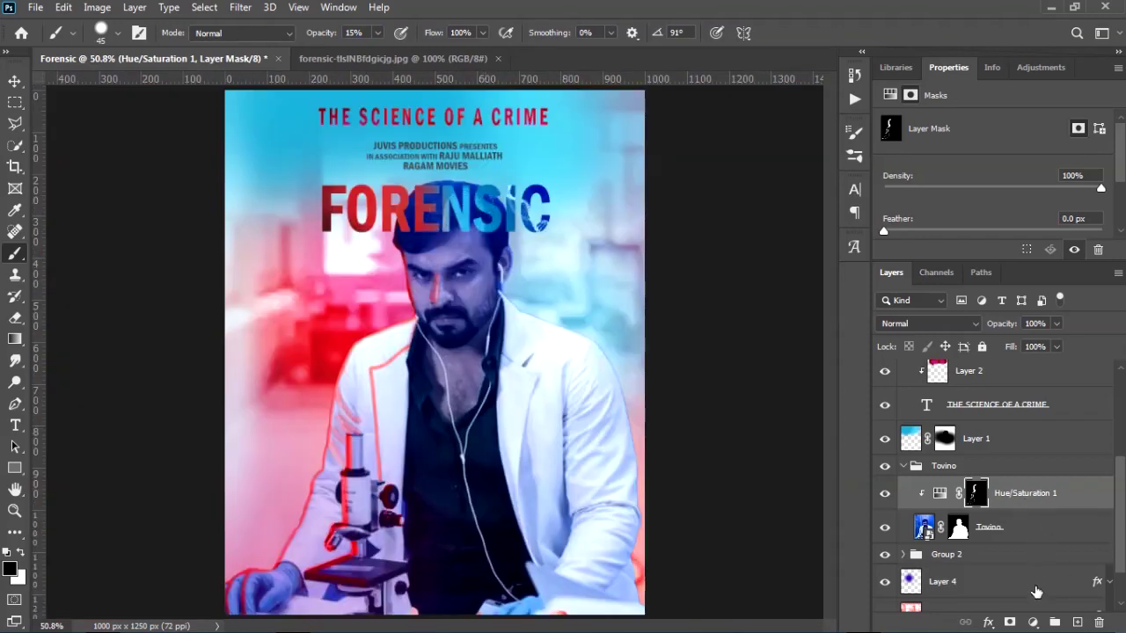
Step: Duplicate the Hue/Saturation 1 adjustment, clip the copy to the actor layer and fill its mask with black
click(1020, 495)
key(ctrl+j)
click(964, 498)
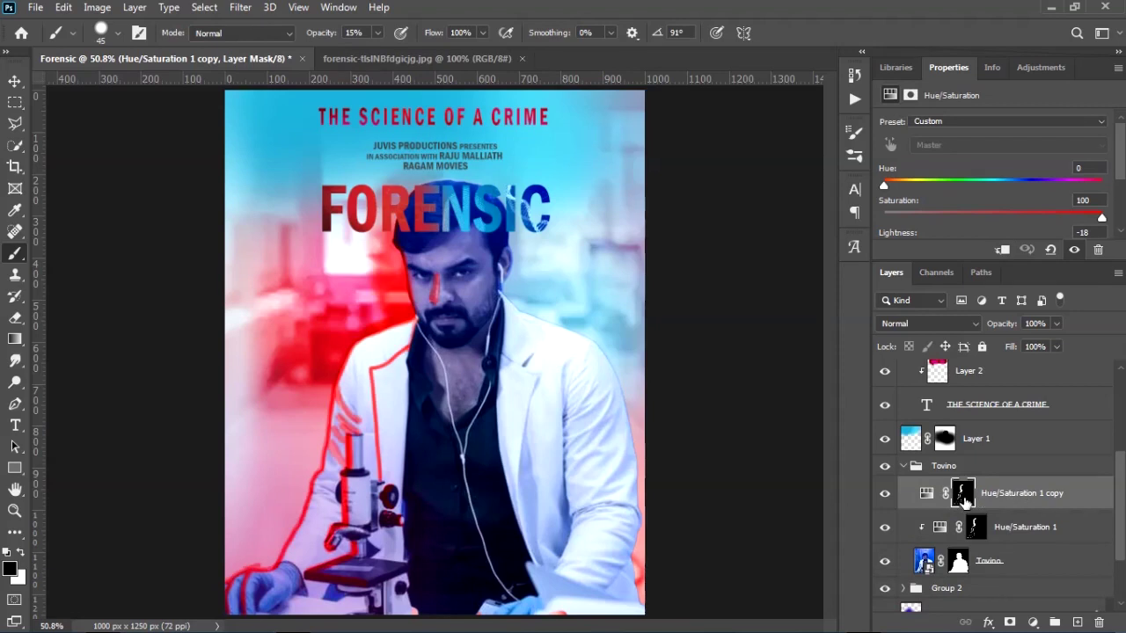
alt+click(972, 512)
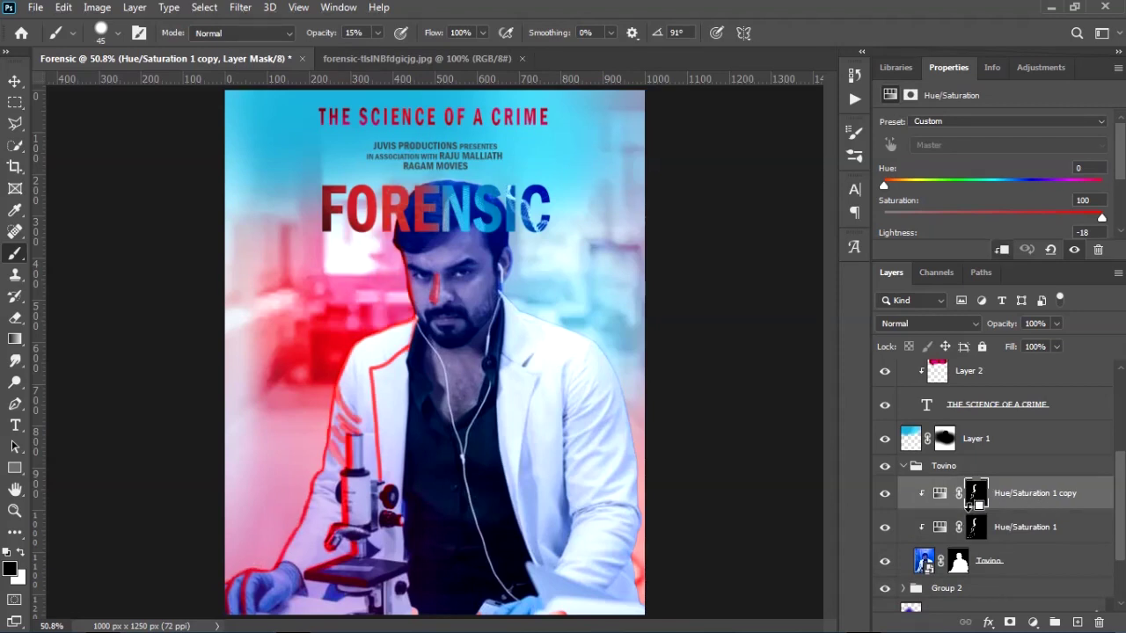
click(973, 495)
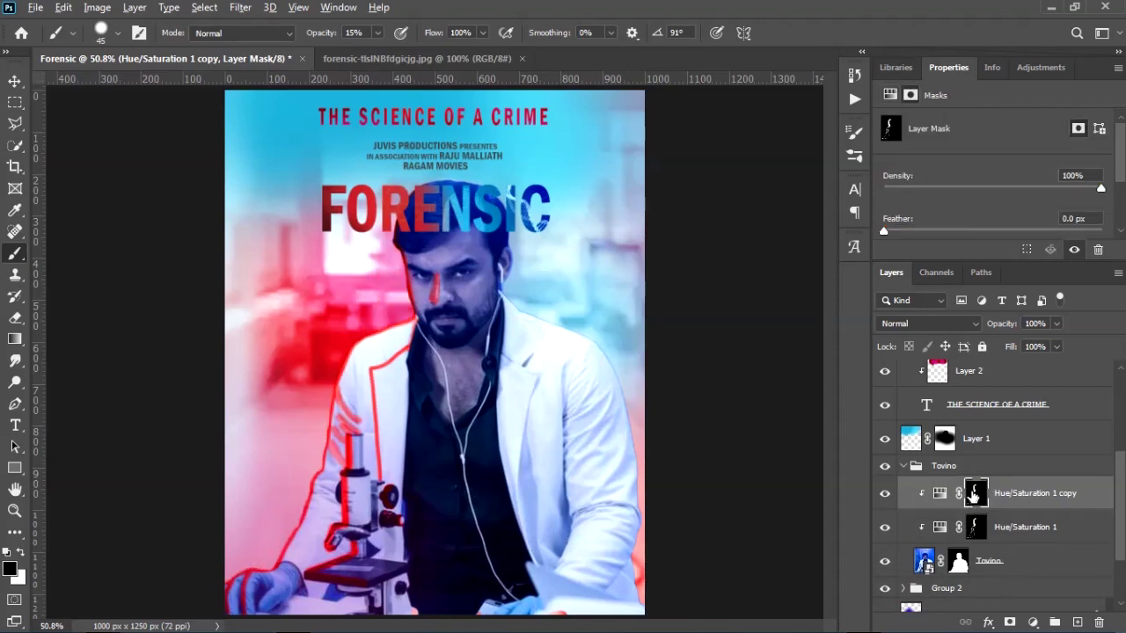
key(alt+BackSpace)
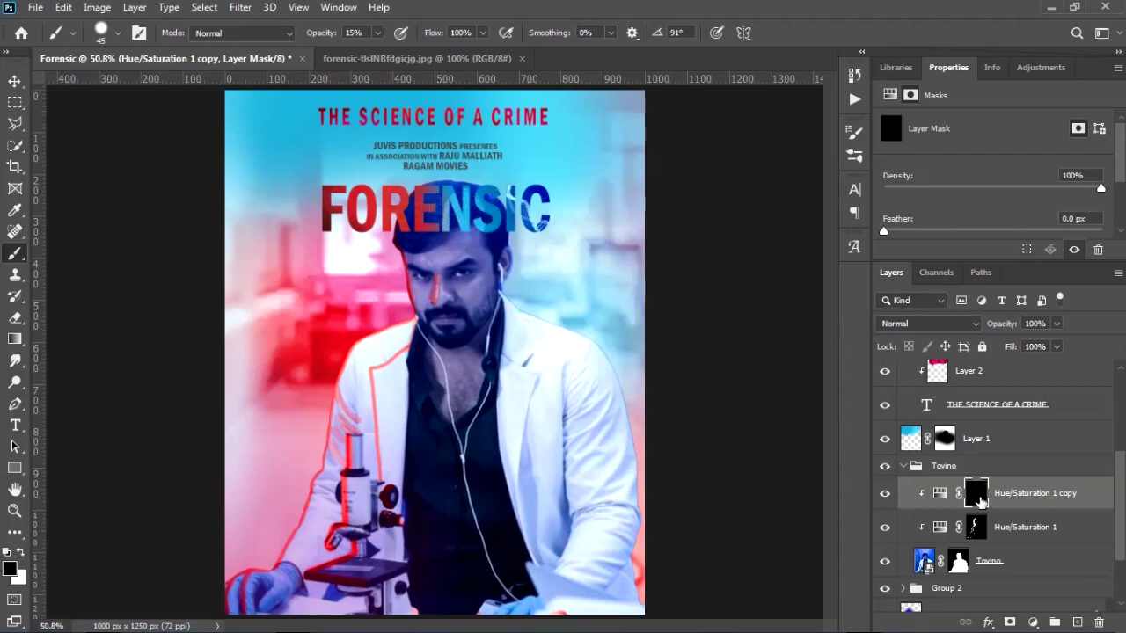
Step: Paint a soft red glow over the face, coat, microscope and glove on the copy's mask with a 238 px white brush at 15% opacity
mouse_move(378, 380)
mouse_down()
mouse_move(401, 383)
mouse_move(413, 299)
mouse_move(444, 311)
mouse_up()
key(x)
drag(435, 134, 436, 65)
drag(426, 208, 446, 214)
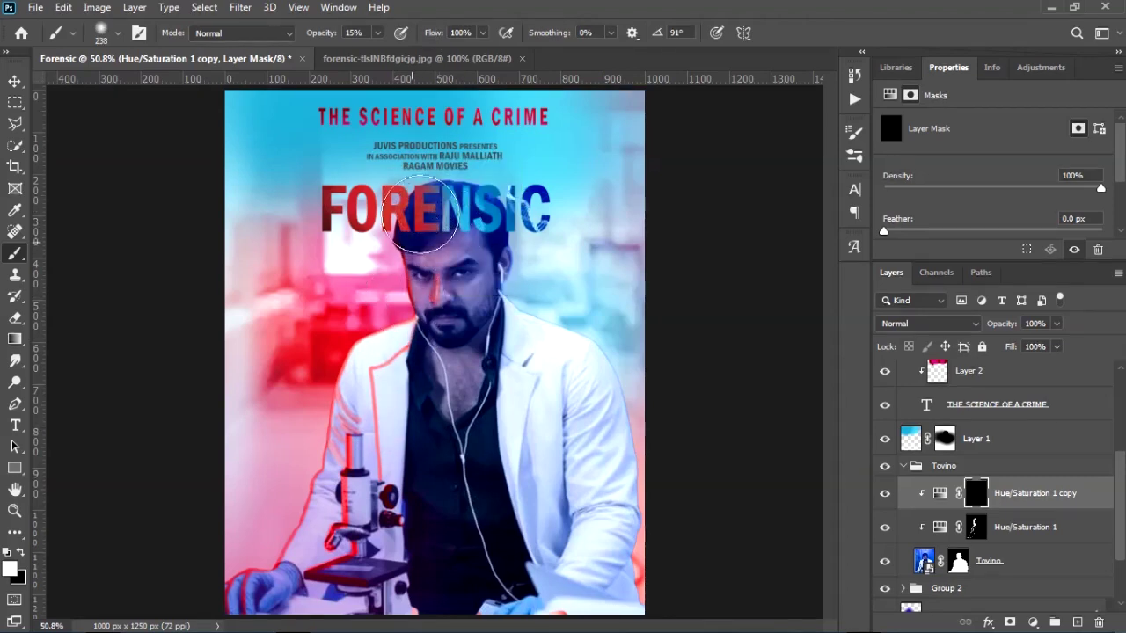
mouse_move(400, 509)
mouse_down()
mouse_move(361, 366)
mouse_move(344, 538)
mouse_up()
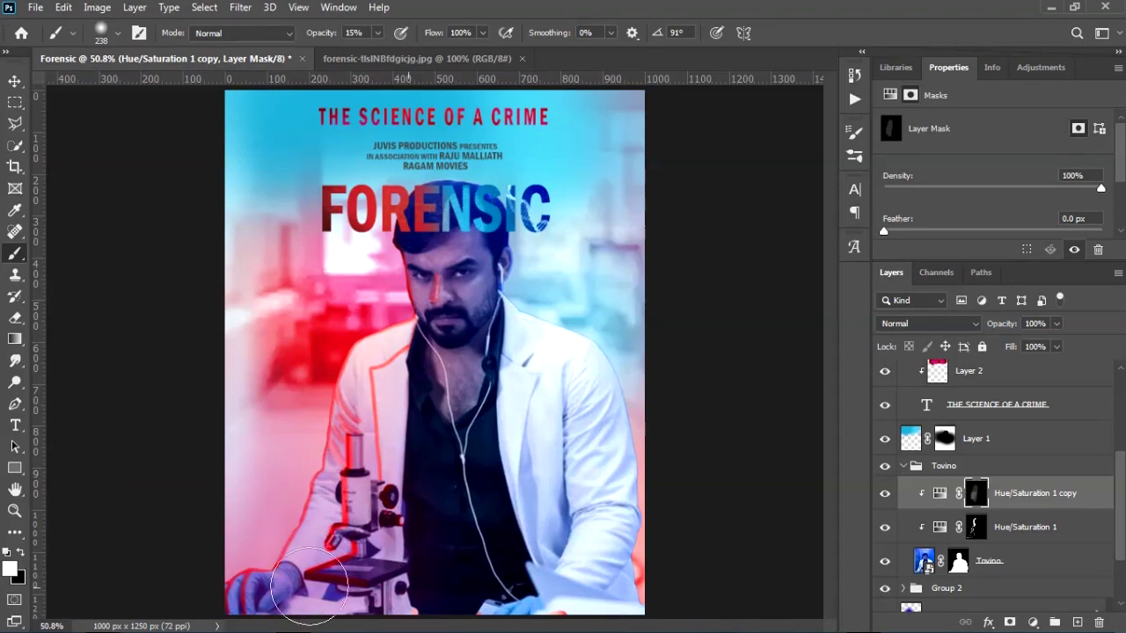
mouse_move(415, 347)
mouse_down()
mouse_move(371, 468)
mouse_move(359, 583)
mouse_move(456, 214)
mouse_move(413, 329)
mouse_move(391, 456)
mouse_move(311, 626)
mouse_up()
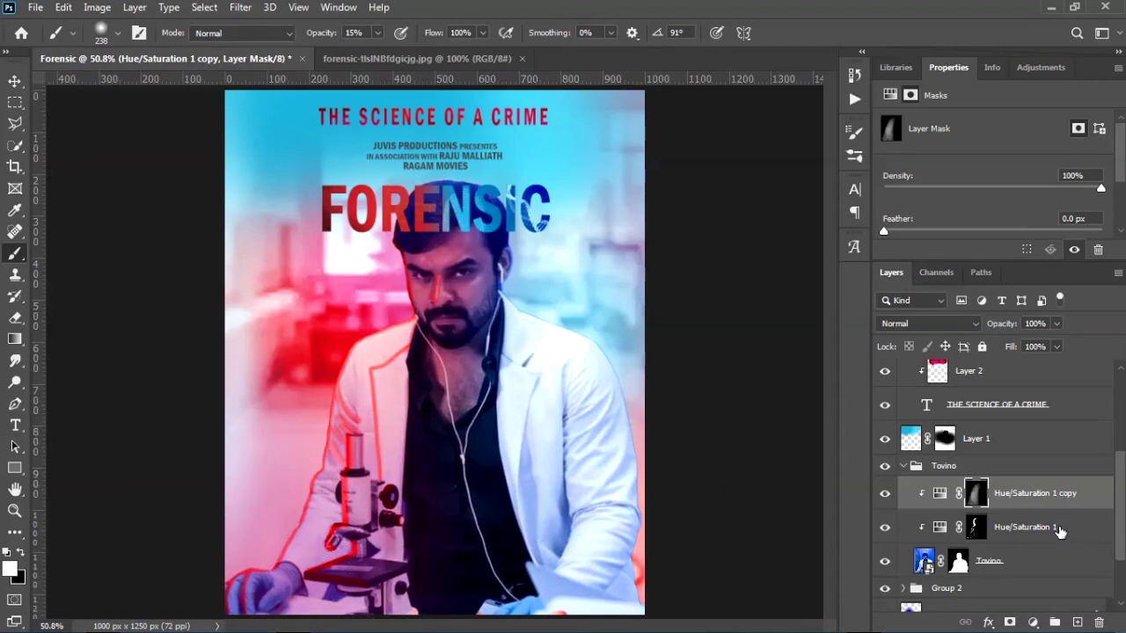
Step: Rename the original Hue/Saturation adjustment R! and its copy R2
double_click(1017, 526)
text(r)
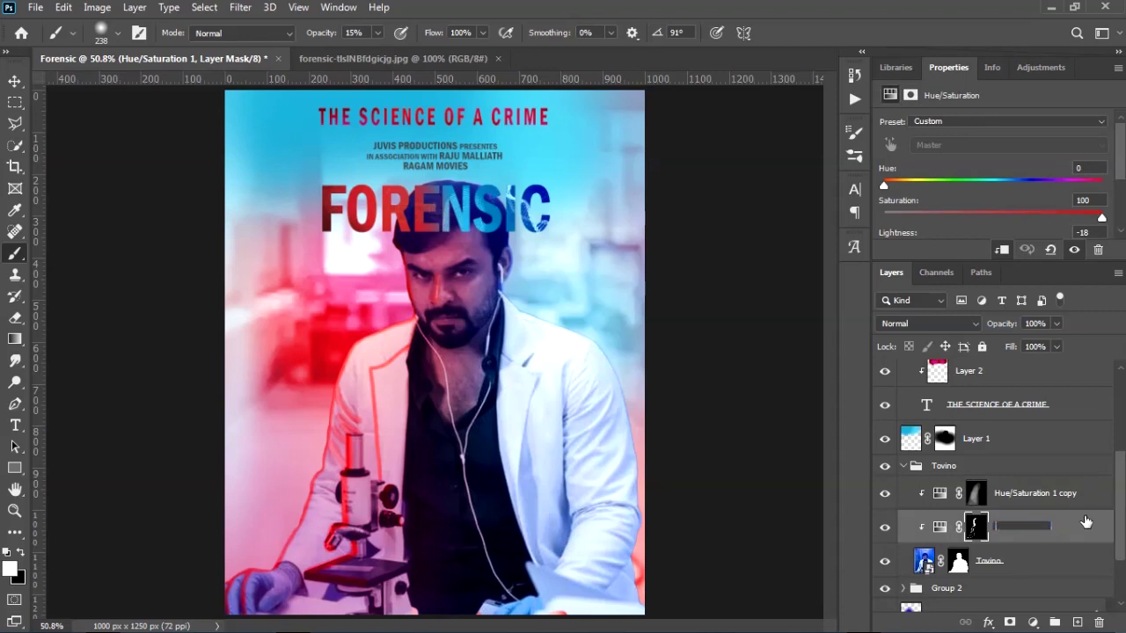
double_click(1007, 495)
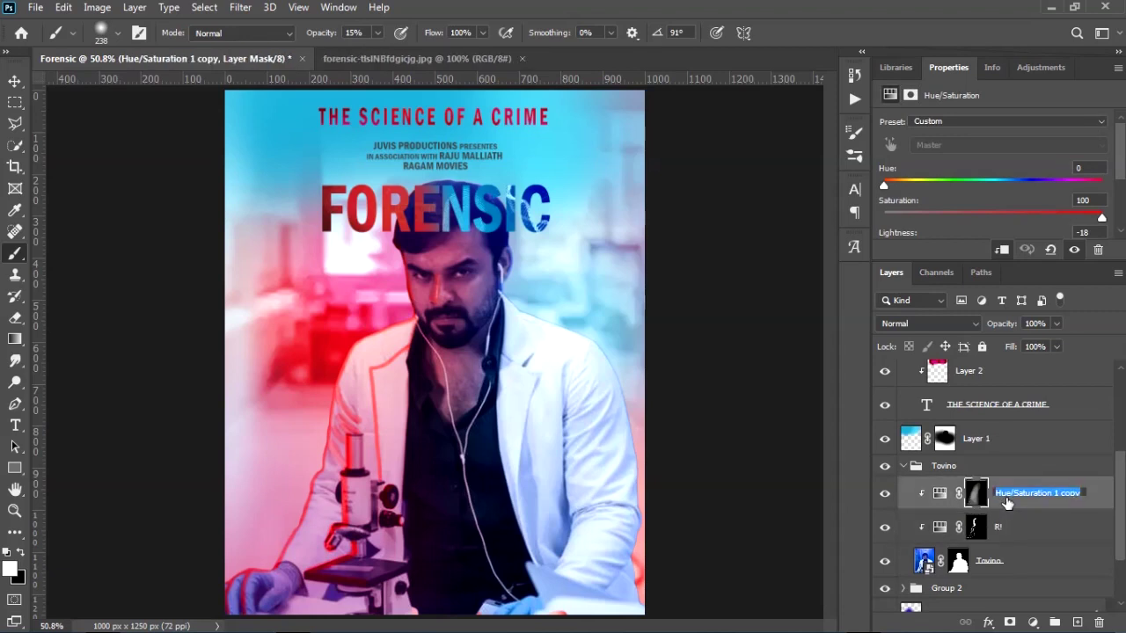
text(R2)
key(Return)
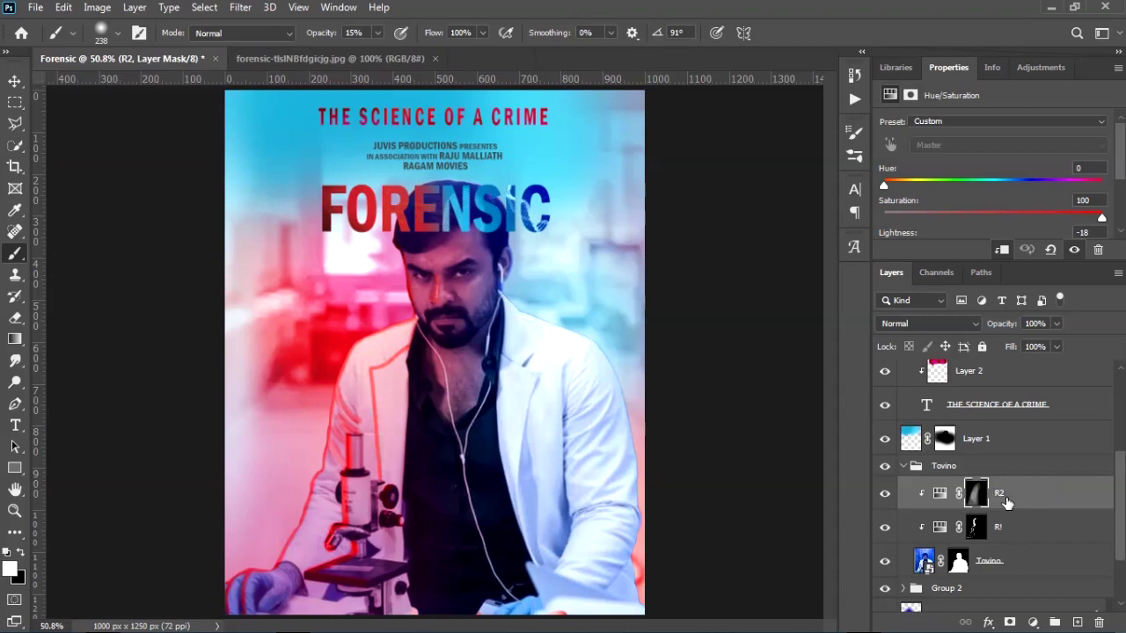
Step: Add a new Hue/Saturation adjustment above R2, clipped to the actor layer, with Colorize enabled
click(1033, 622)
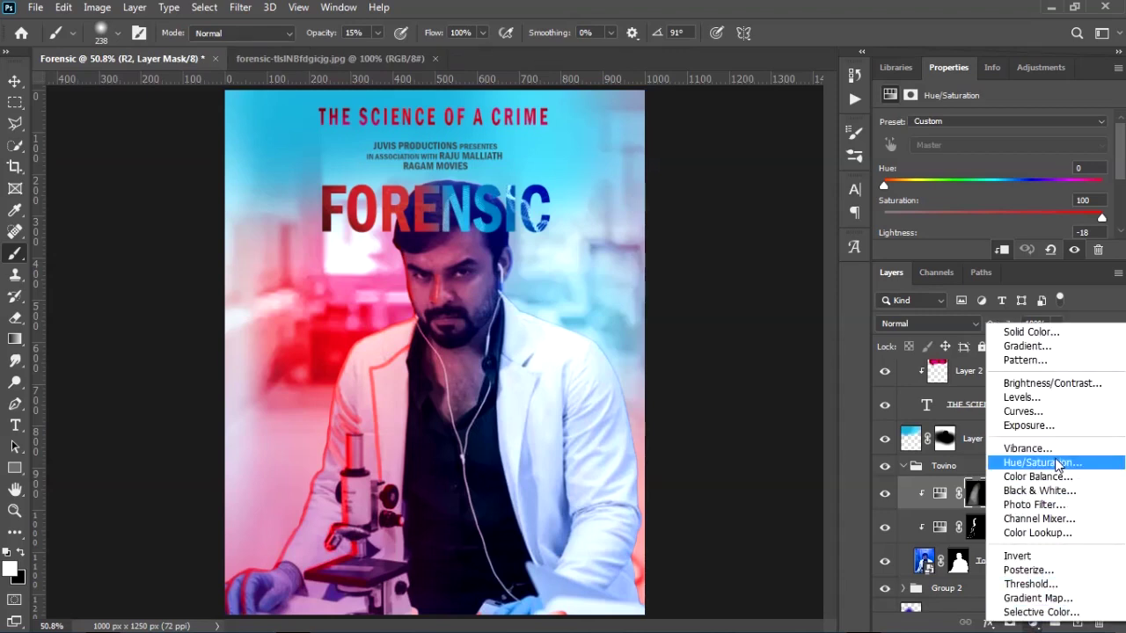
click(1052, 463)
click(1002, 250)
scroll(981, 216, down, 3)
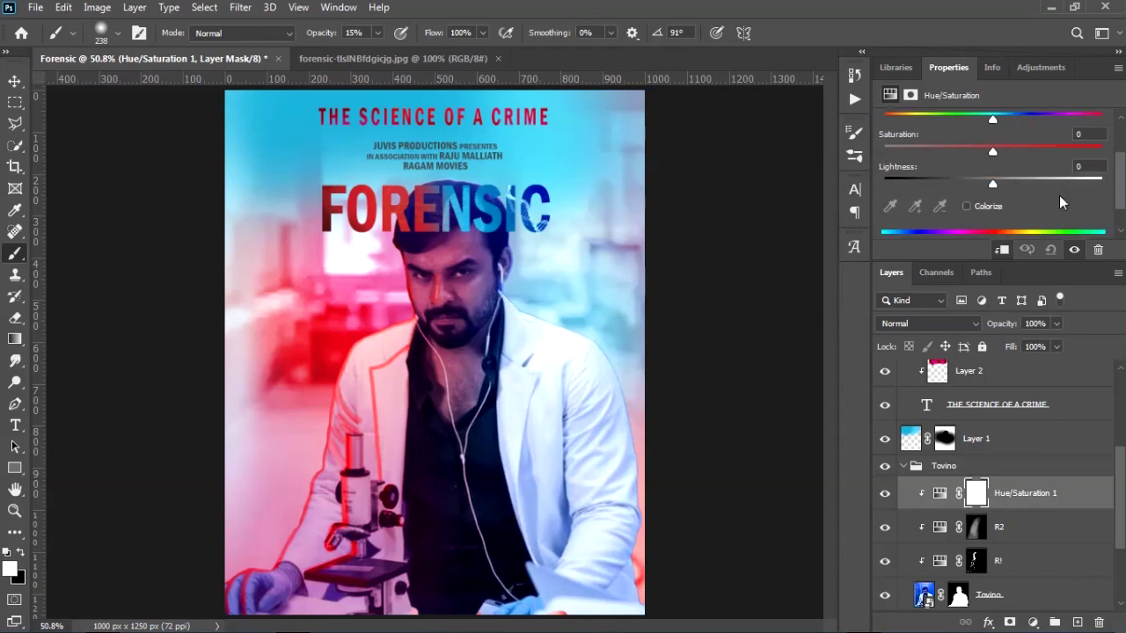
click(968, 206)
Step: Set the new adjustment to Hue 203, Saturation 85 and Lightness -8, and invert its mask to black
scroll(1000, 182, up, 3)
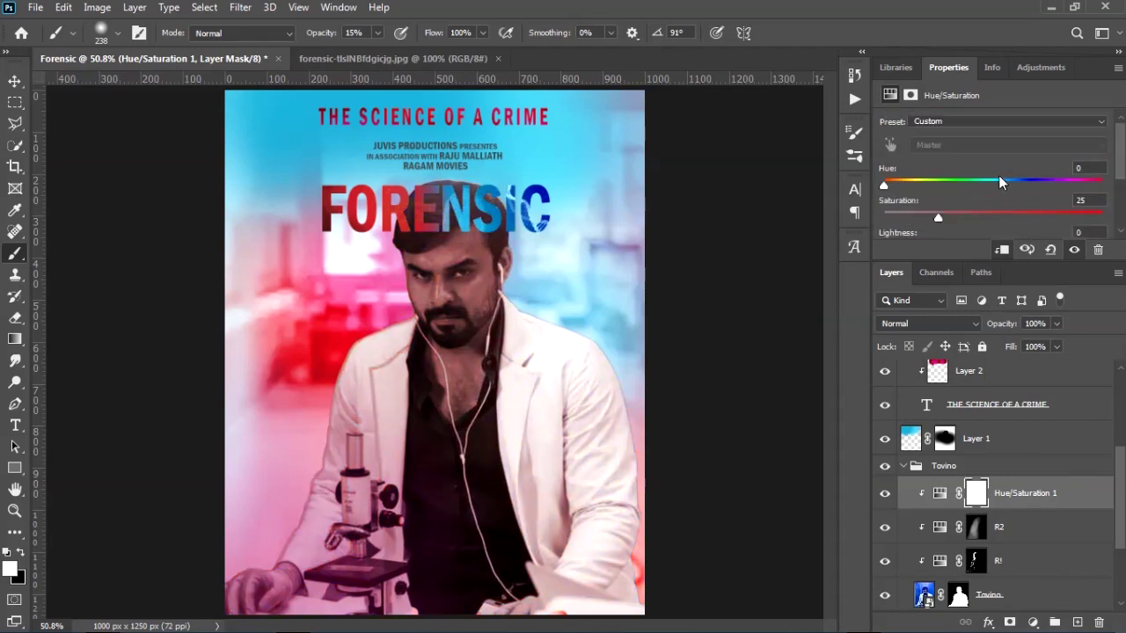
drag(991, 212, 1054, 213)
drag(941, 186, 981, 198)
scroll(988, 166, down, 2)
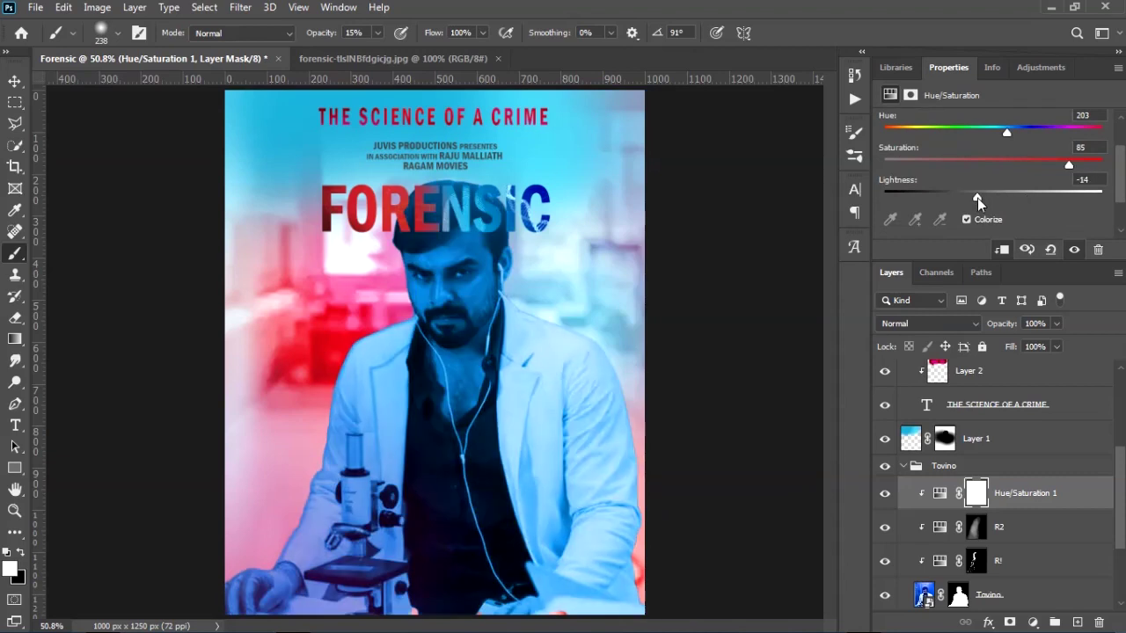
key(ctrl+i)
Step: Paint a blue rim on the mask along the cyan-side sleeve, shoulder, neck and ear at 100% brush opacity
scroll(642, 565, up, 3)
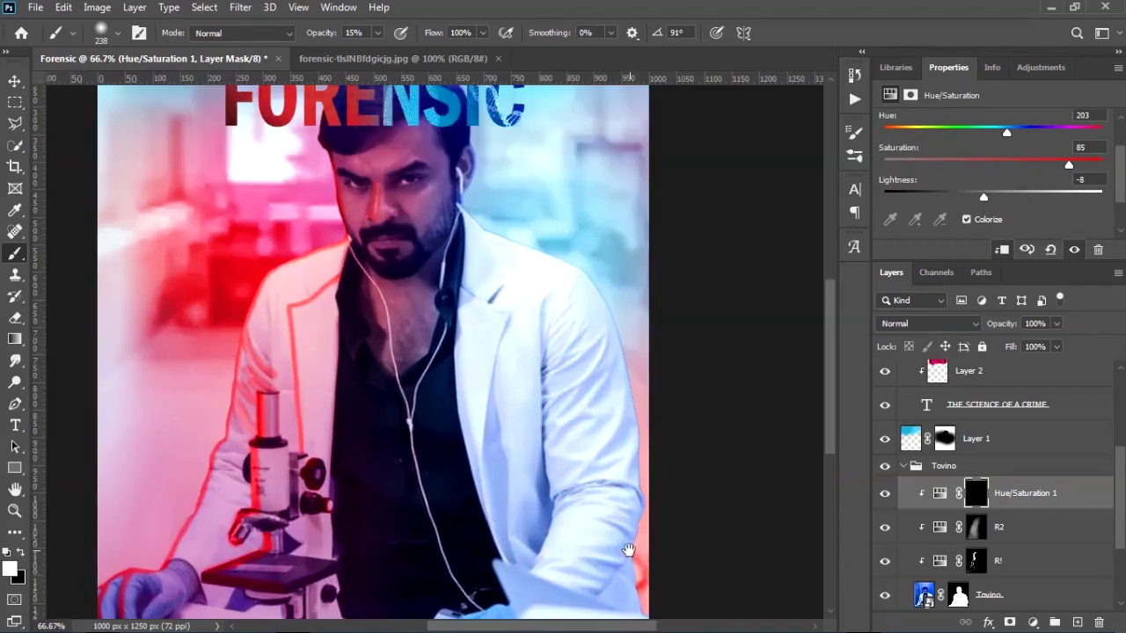
drag(630, 566, 591, 476)
alt+right_click(581, 495)
key(0)
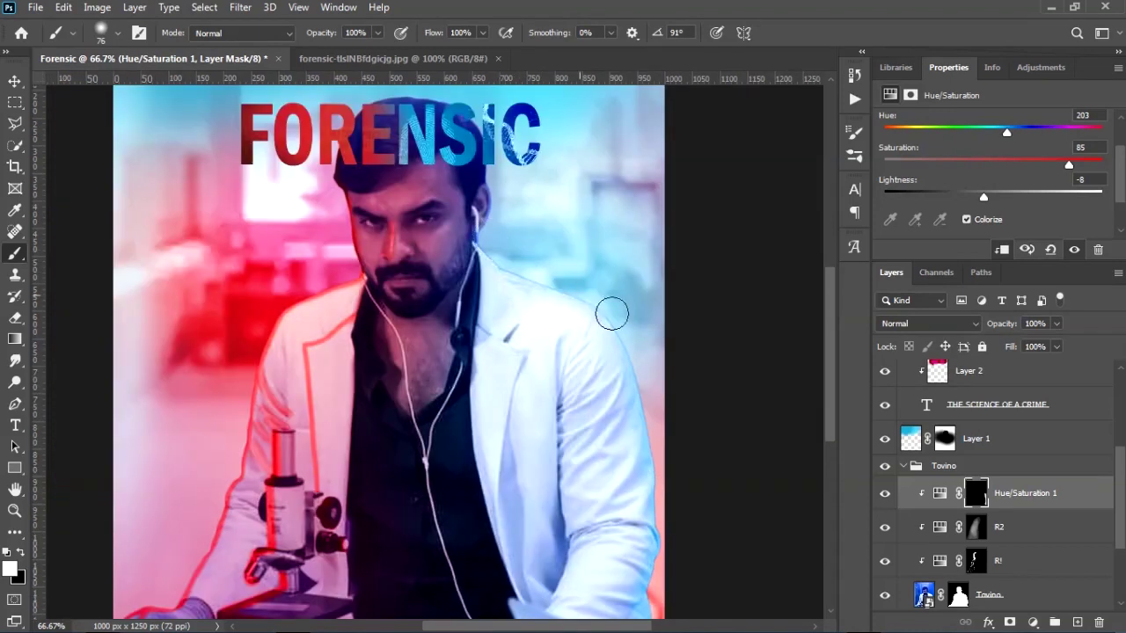
alt+right_click(505, 220)
scroll(501, 295, up, 1)
click(322, 37)
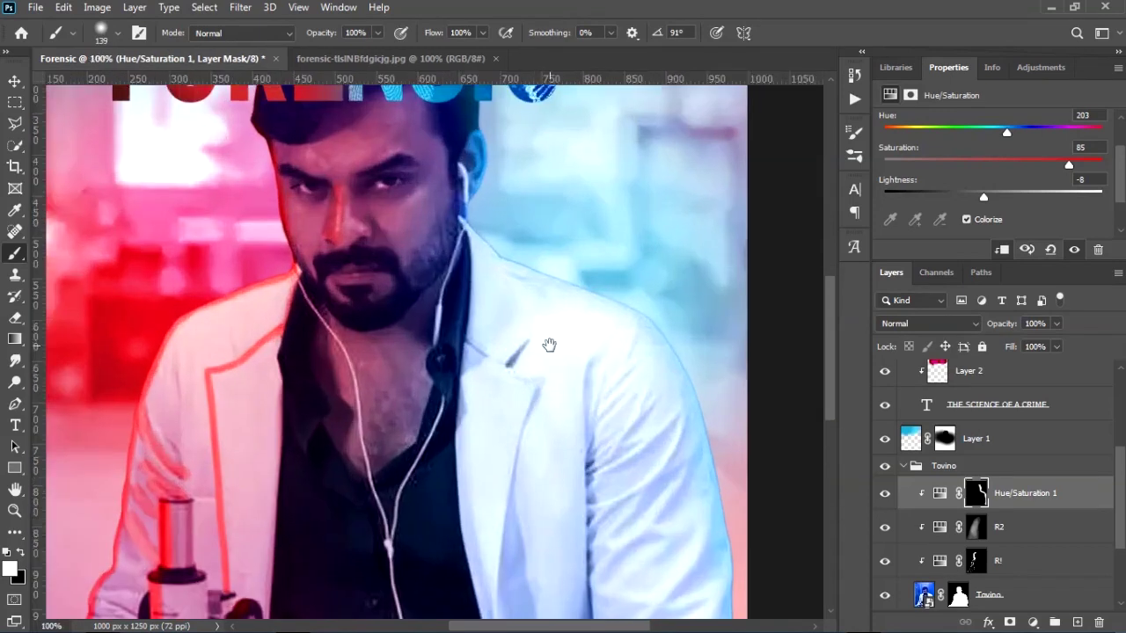
Step: Paint a thin blue rim on the Hue/Saturation 1 mask along the cyan-side lapel notch and lapel edge with a 17 px brush
alt+right_click(529, 352)
alt+right_click(497, 297)
shift+click(528, 334)
shift+click(508, 364)
shift+click(541, 383)
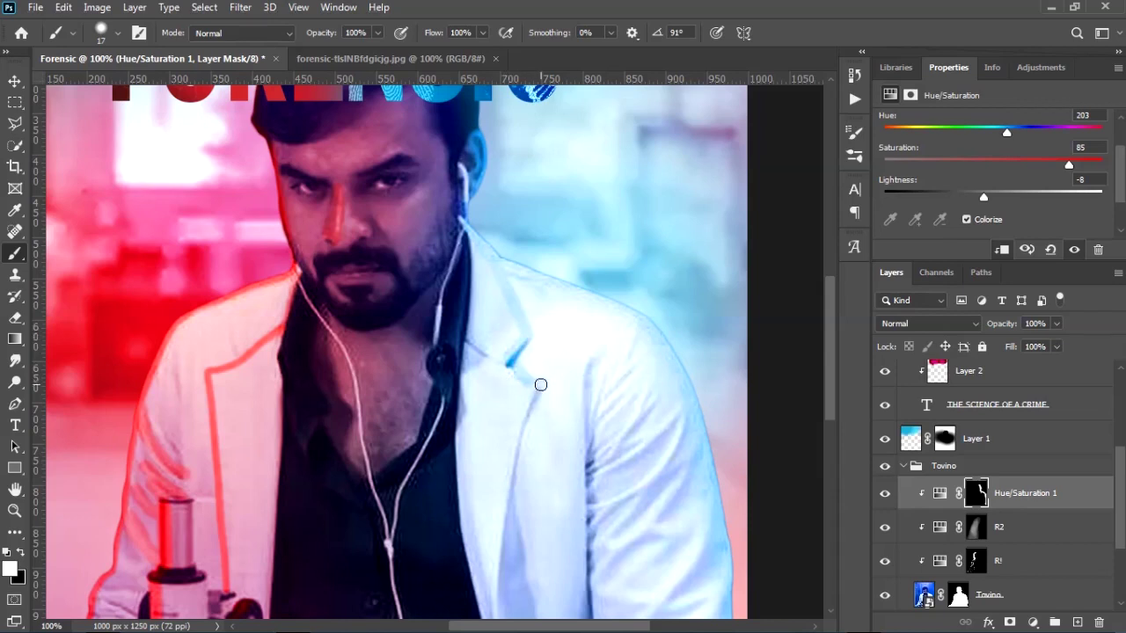
drag(571, 449, 553, 275)
shift+click(500, 263)
mouse_move(491, 292)
mouse_down()
mouse_move(476, 384)
mouse_move(486, 495)
mouse_up()
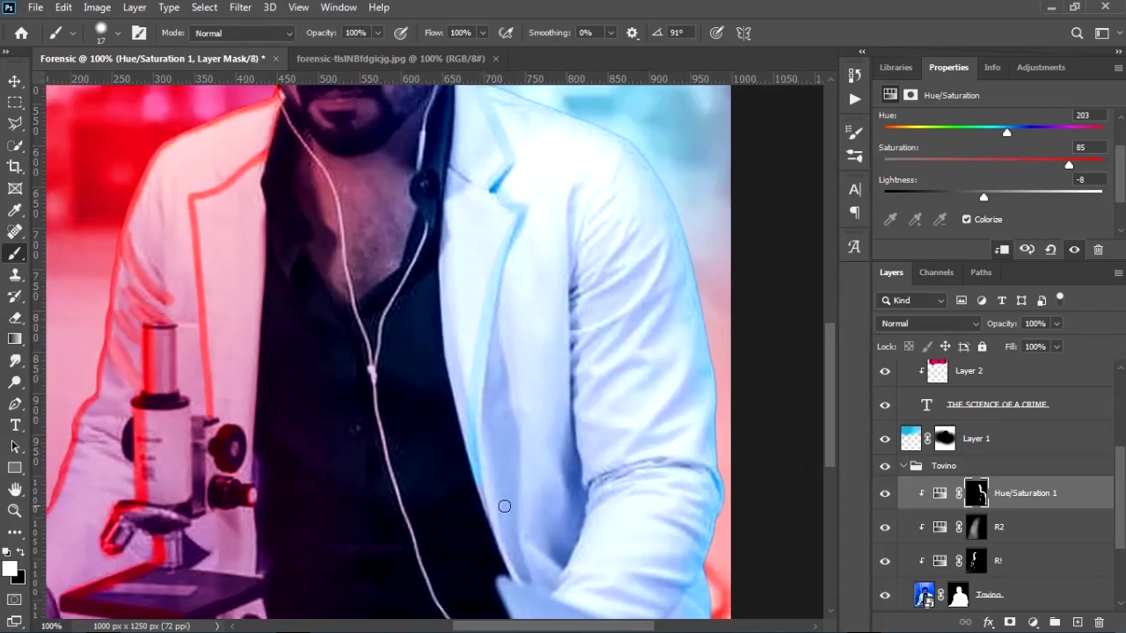
Step: Soften the blue rim on the cyan-side lapel with further mask strokes at 46% brush opacity
drag(488, 277, 495, 252)
key(4)
key(6)
drag(551, 183, 543, 277)
key(ctrl+0)
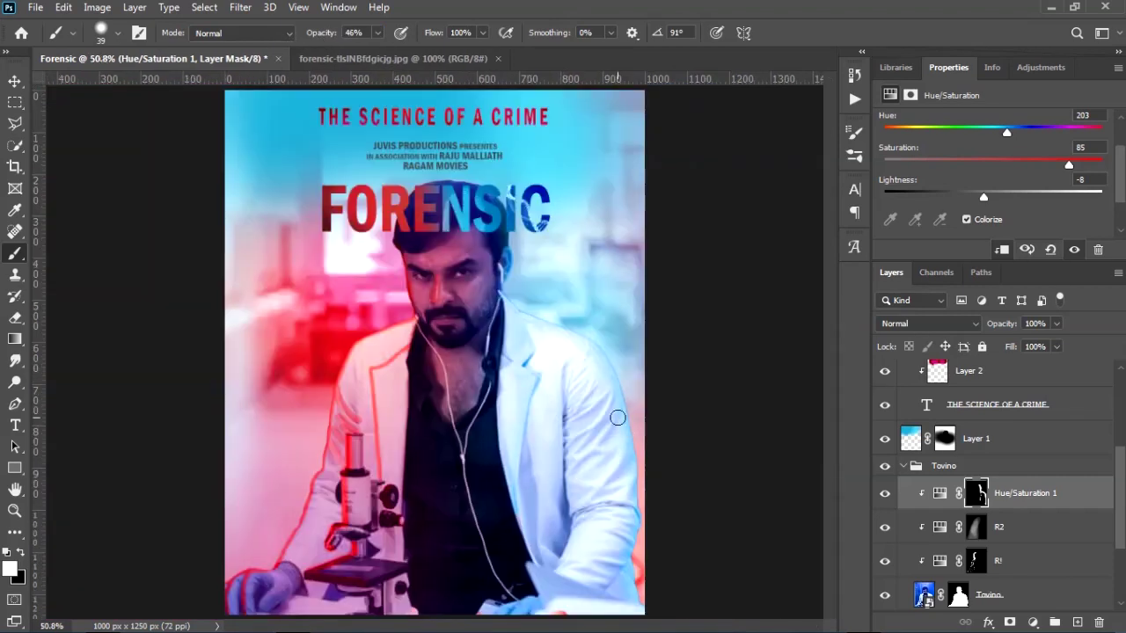
Step: Rename the Hue/Saturation 1 adjustment B1 and duplicate it, clipping the copy to the layer below
double_click(1025, 493)
text(B1)
key(Return)
key(ctrl+j)
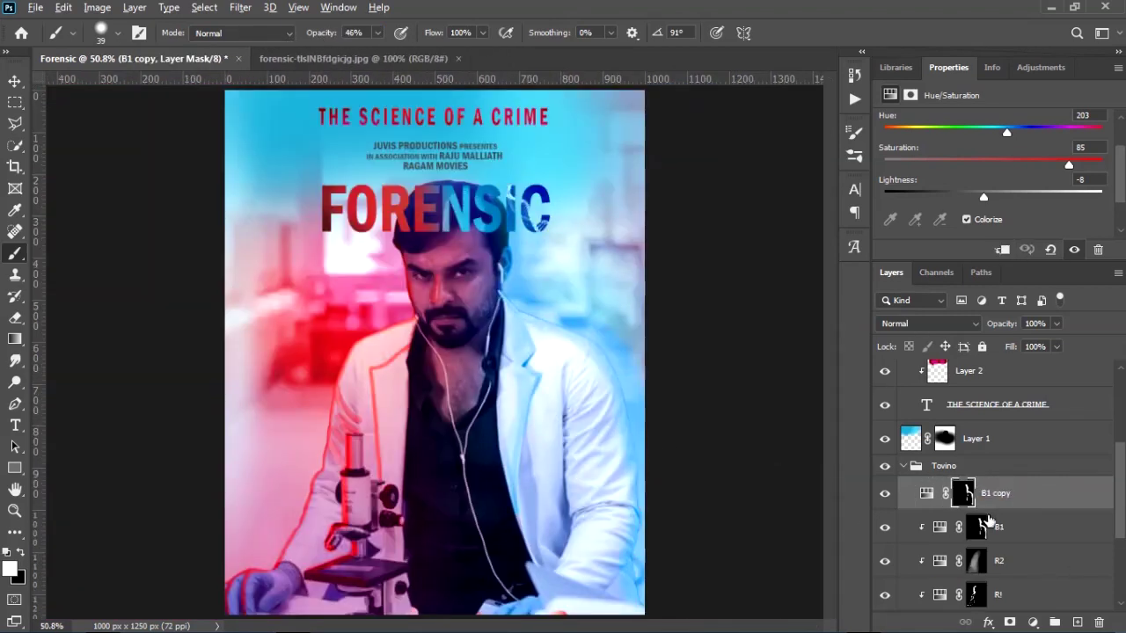
click(976, 495)
Step: Fill the B1 copy's mask with black and paint a soft blue tint over the cyan-side coat and face at 46% opacity
key(ctrl+BackSpace)
alt+right_click(540, 398)
mouse_move(526, 294)
mouse_down()
mouse_move(549, 396)
mouse_move(536, 588)
mouse_move(511, 595)
mouse_up()
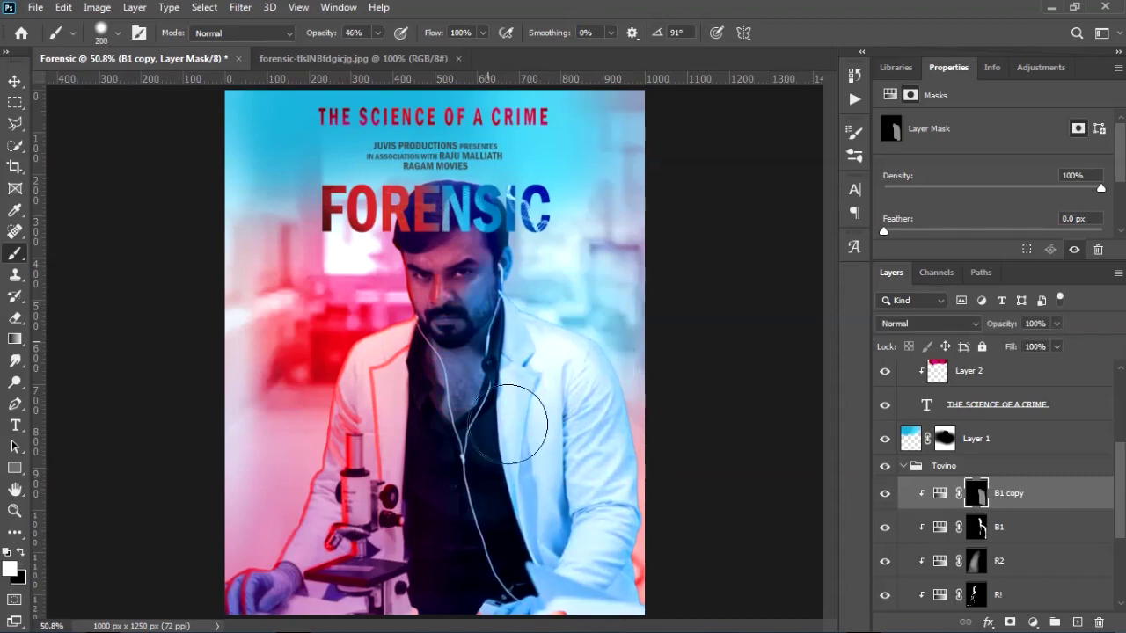
alt+right_click(555, 420)
drag(555, 419, 561, 466)
mouse_move(533, 422)
mouse_down()
mouse_move(534, 512)
mouse_move(593, 509)
mouse_move(593, 582)
mouse_move(545, 553)
mouse_move(580, 352)
mouse_up()
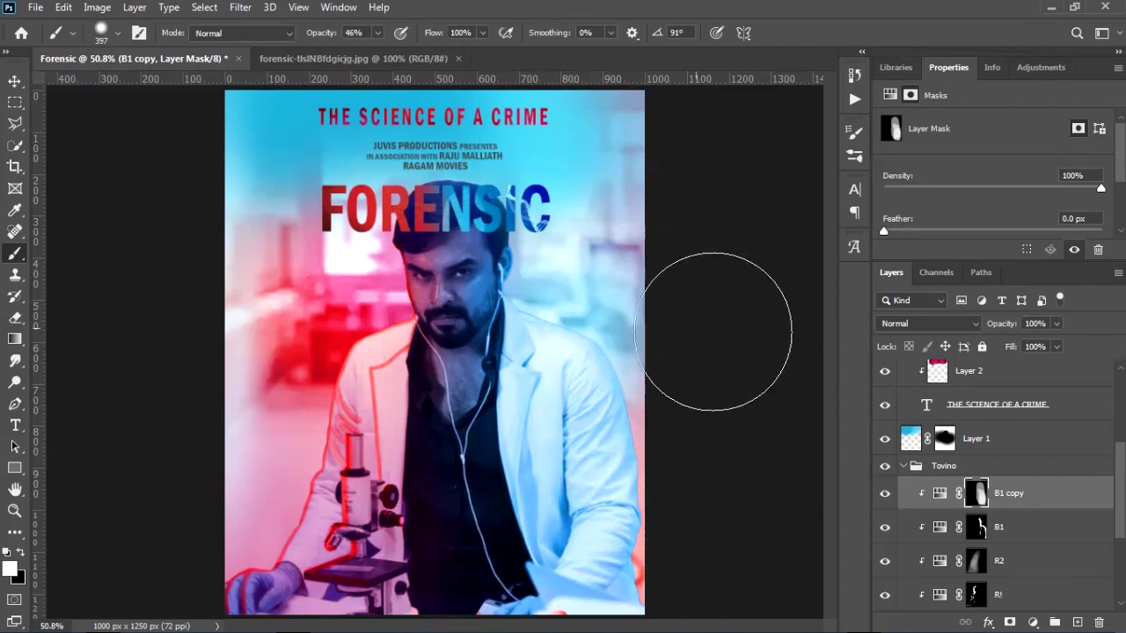
Step: Collapse the actor's group, the Layer 7 effects list and the Top group
click(905, 470)
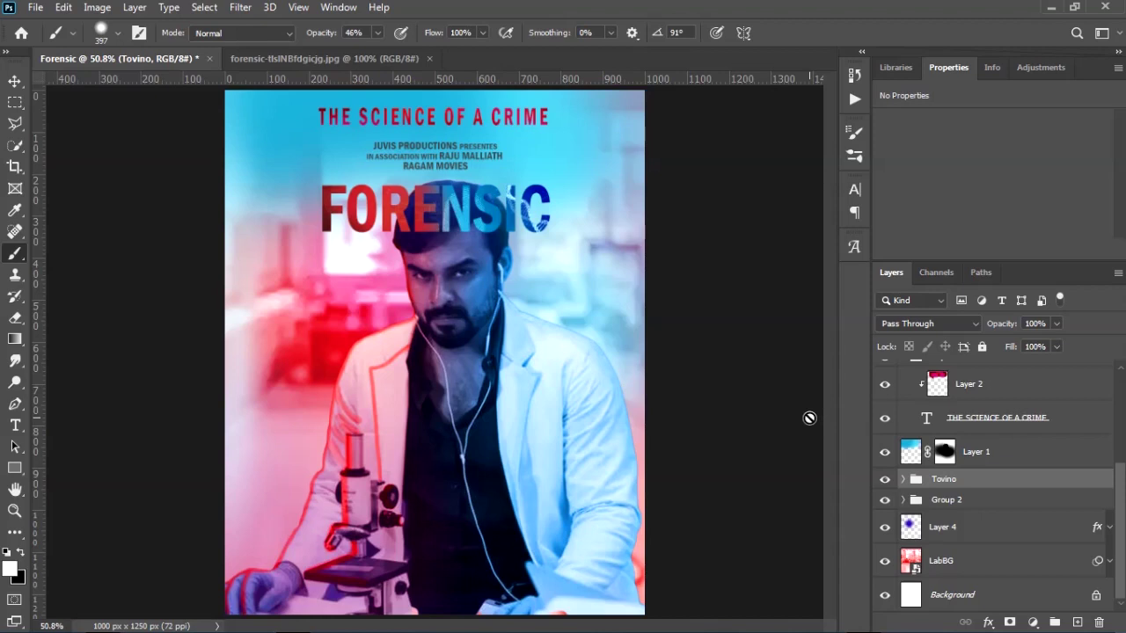
scroll(979, 453, up, 4)
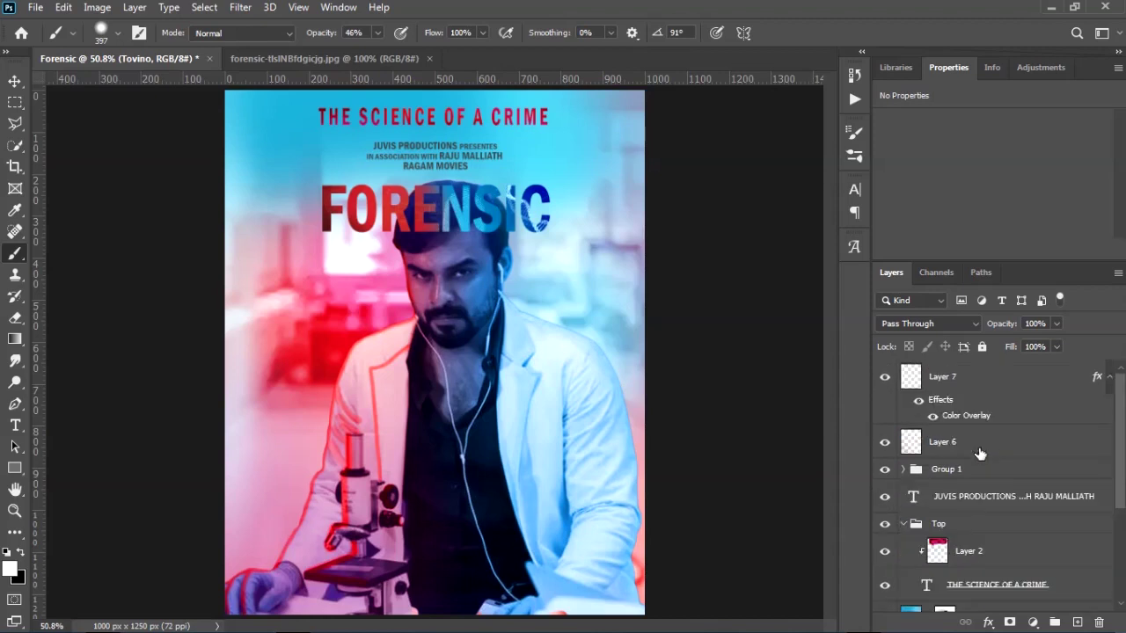
click(1108, 378)
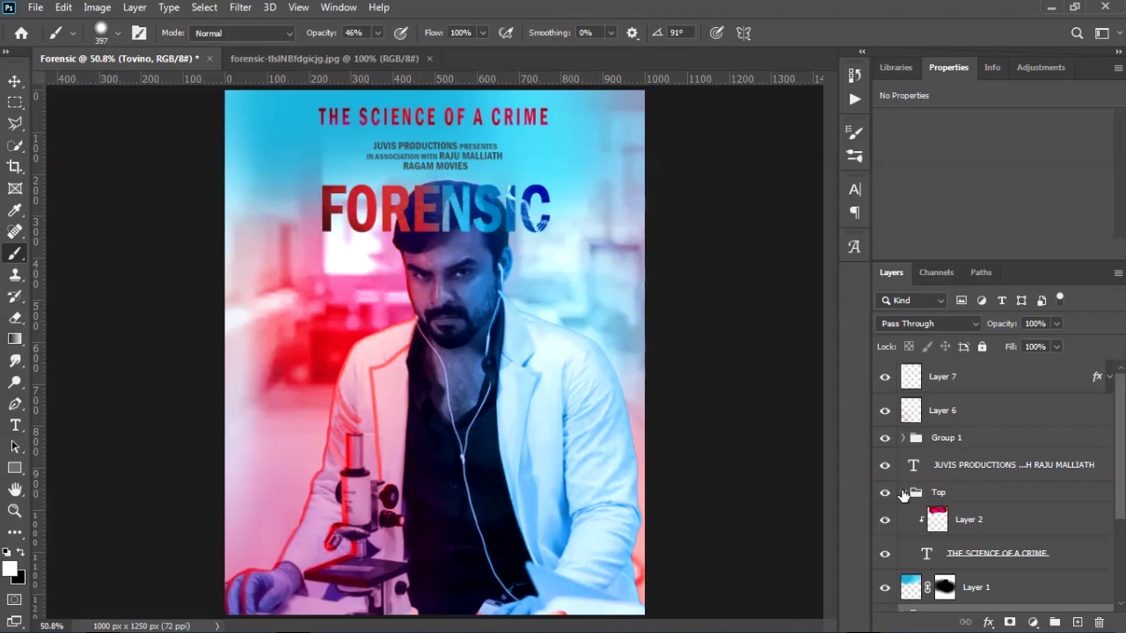
click(903, 493)
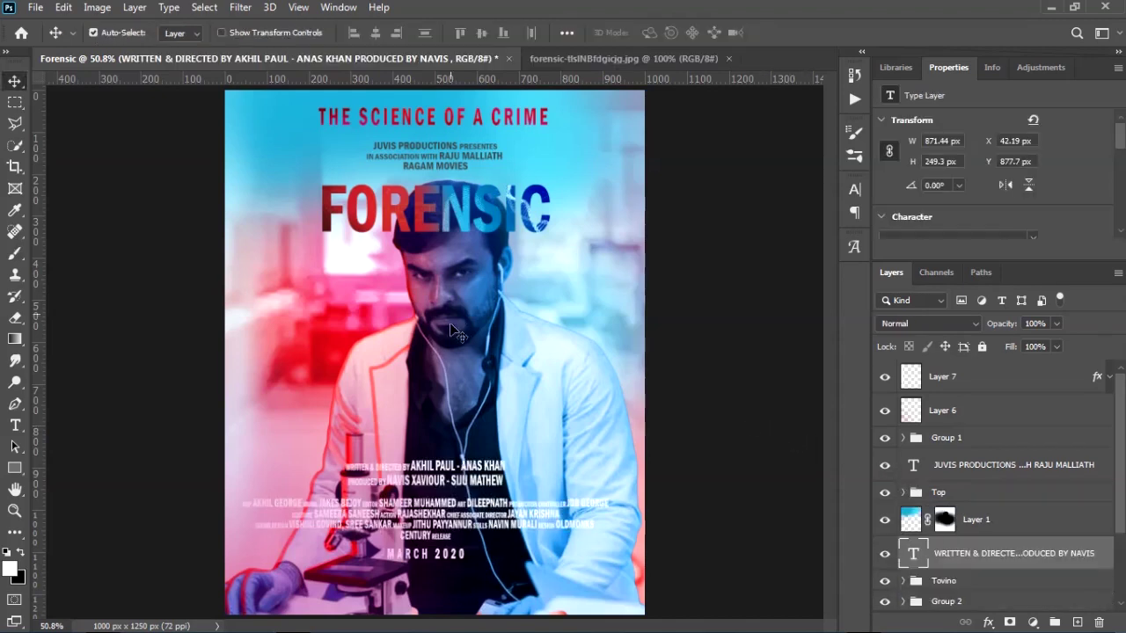
Step: Move the white credits block to the poster's bottom at about X 91, Y 983 px and bring its layer to the top of the stack
drag(421, 475, 436, 525)
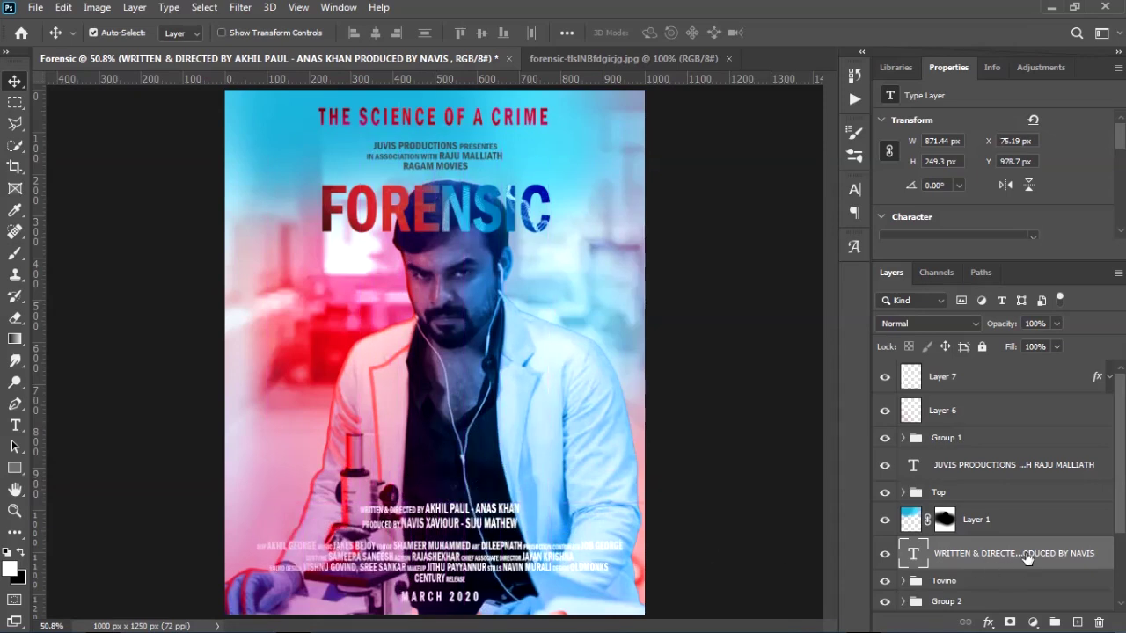
drag(1023, 563, 1016, 364)
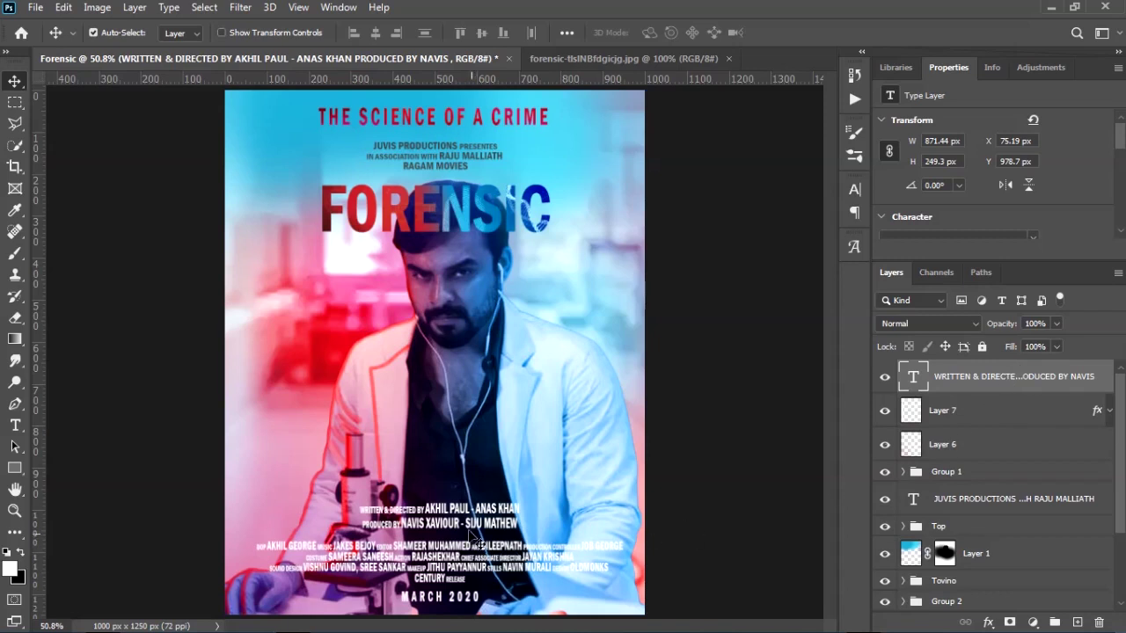
drag(461, 529, 465, 526)
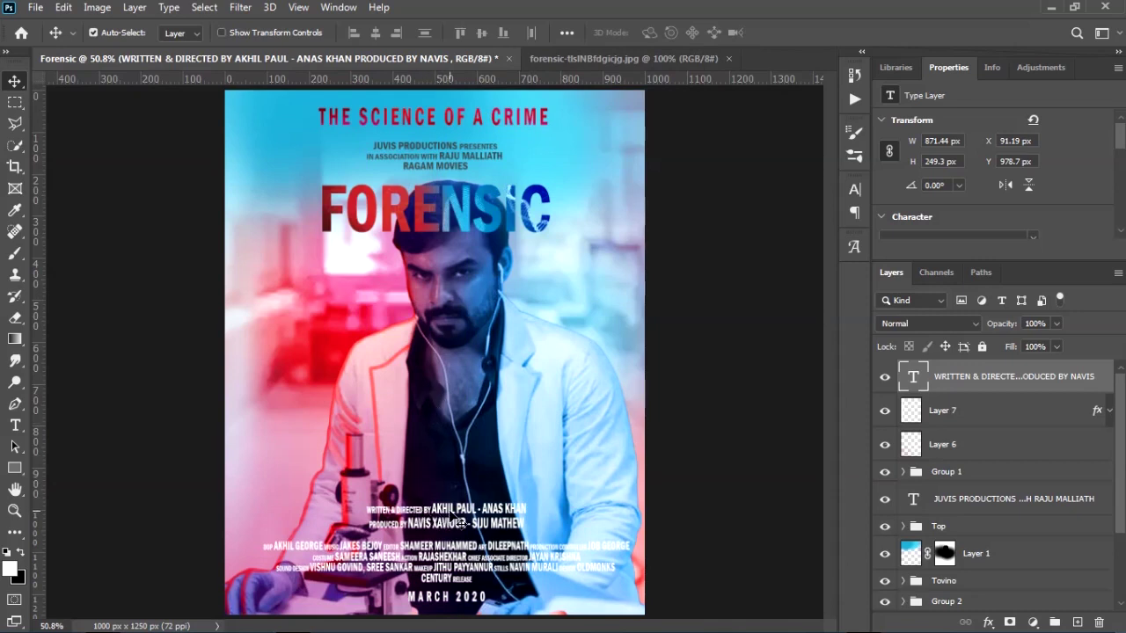
key(Down)
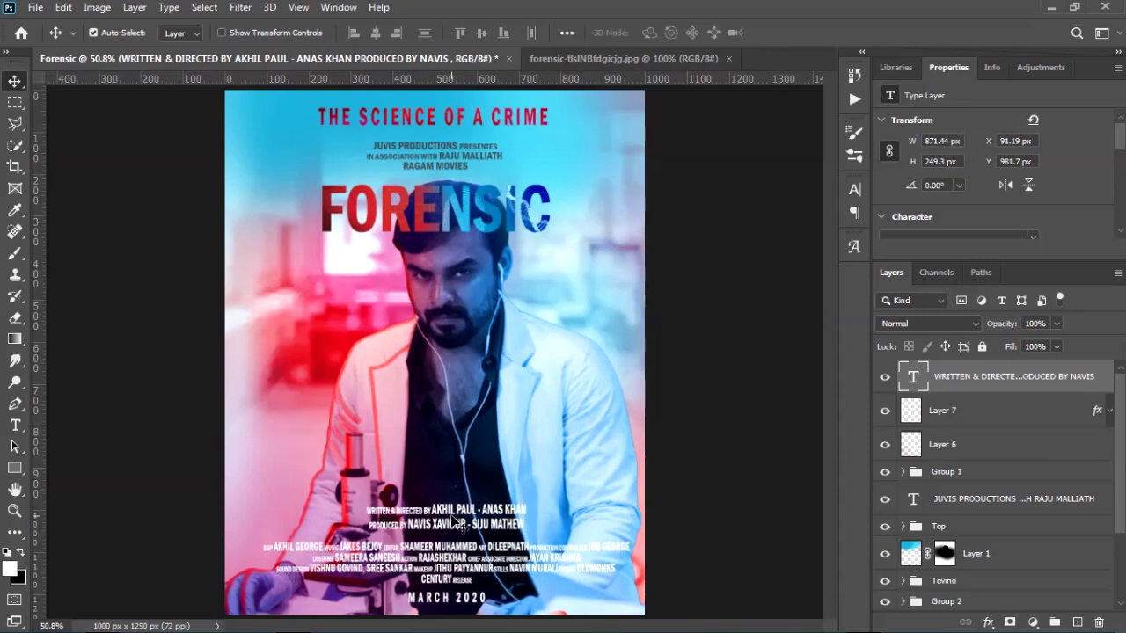
key(Down)
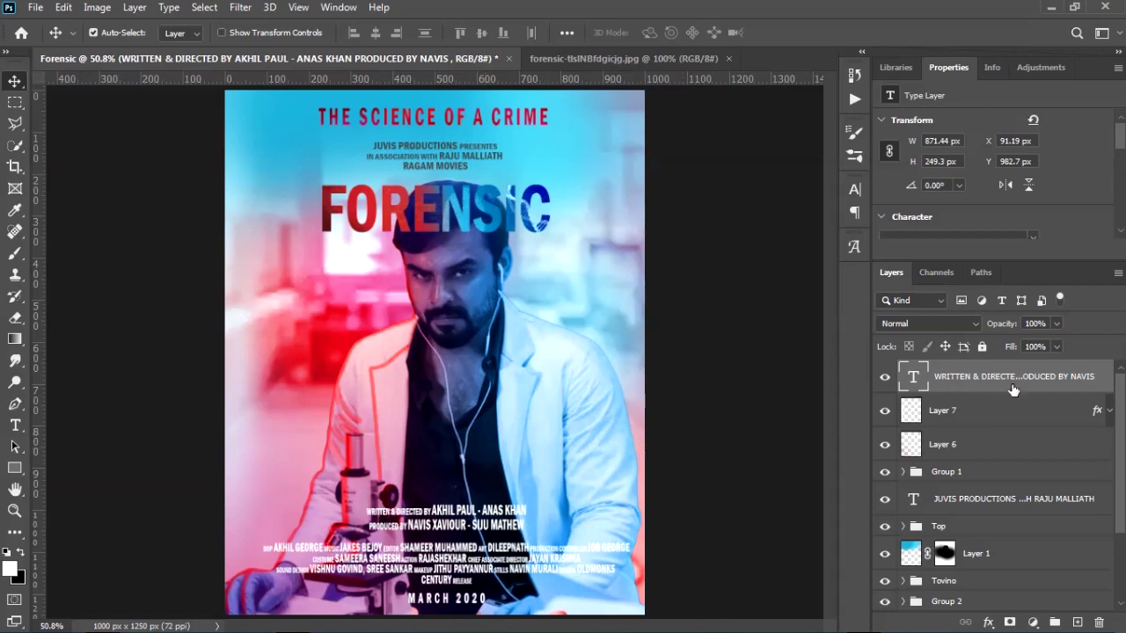
Step: Convert all layers from the credits text down to LabBG into one smart object, and check it by toggling its visibility
scroll(1012, 390, down, 3)
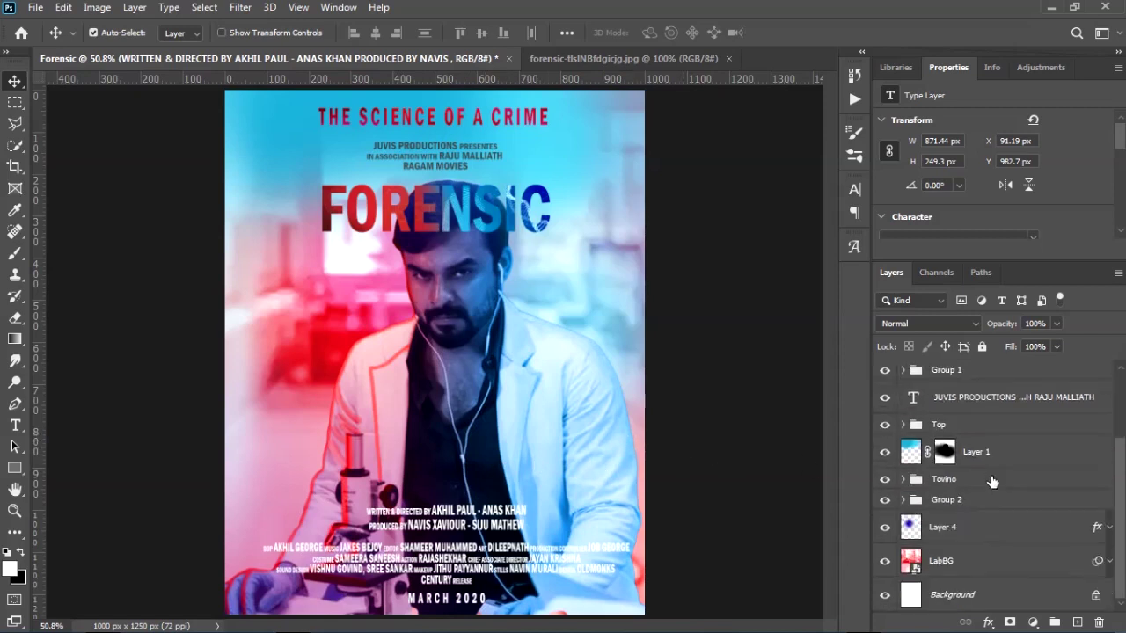
shift+click(1039, 563)
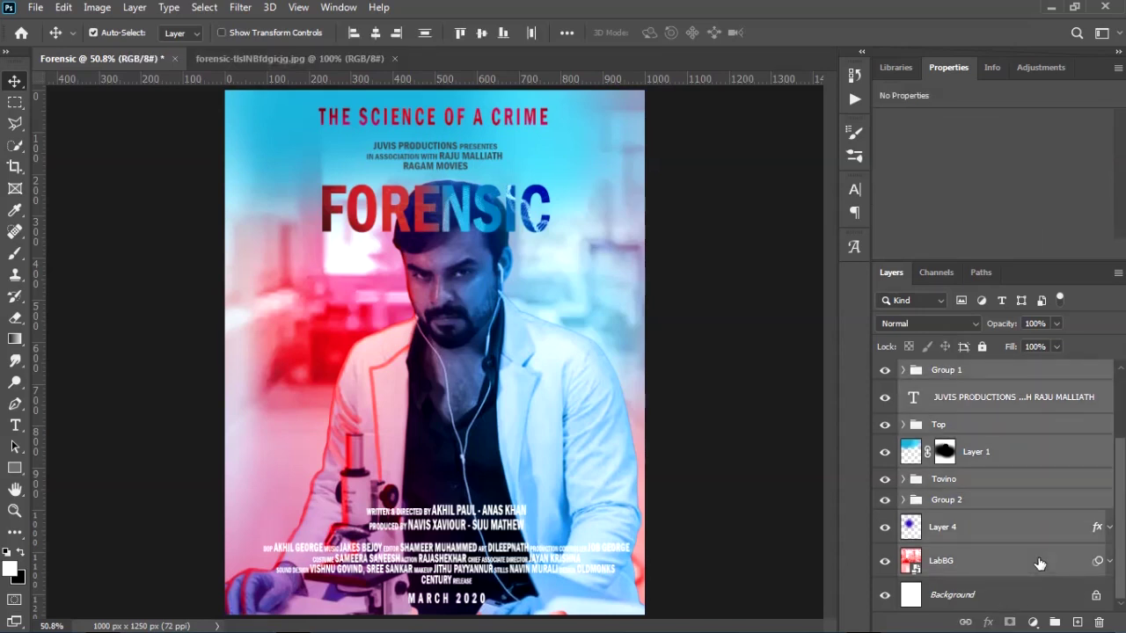
right_click(978, 496)
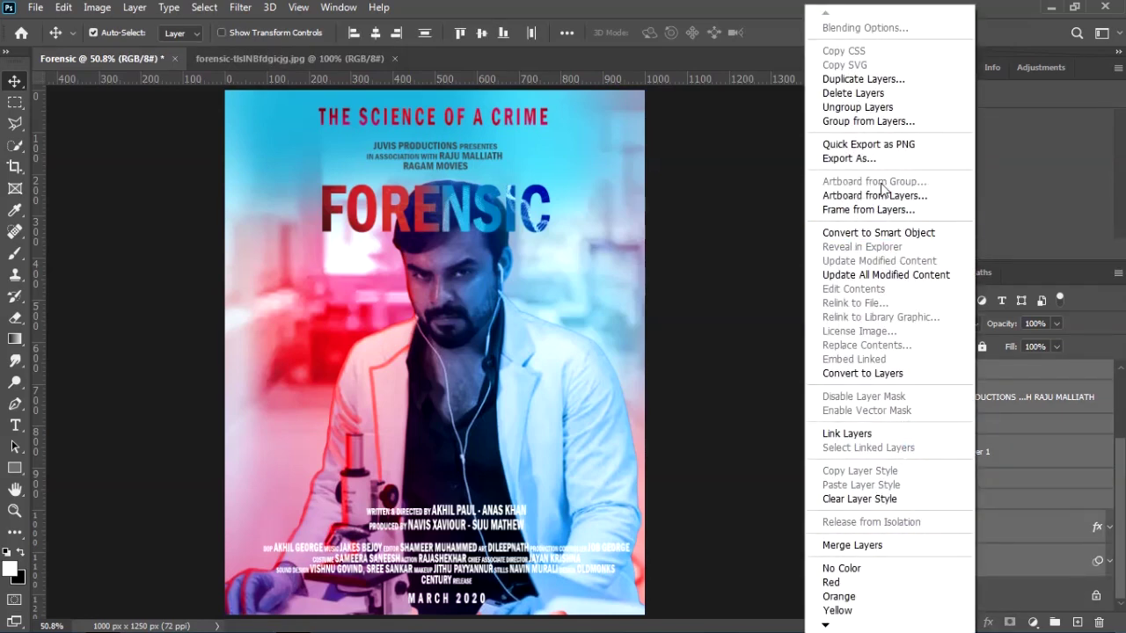
click(880, 233)
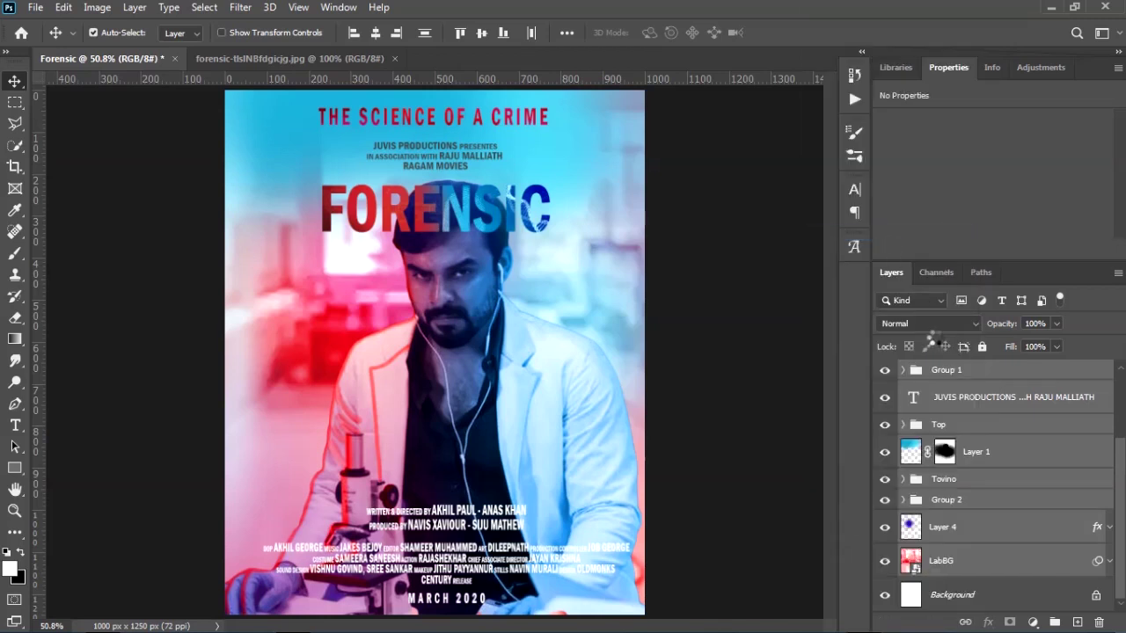
click(885, 377)
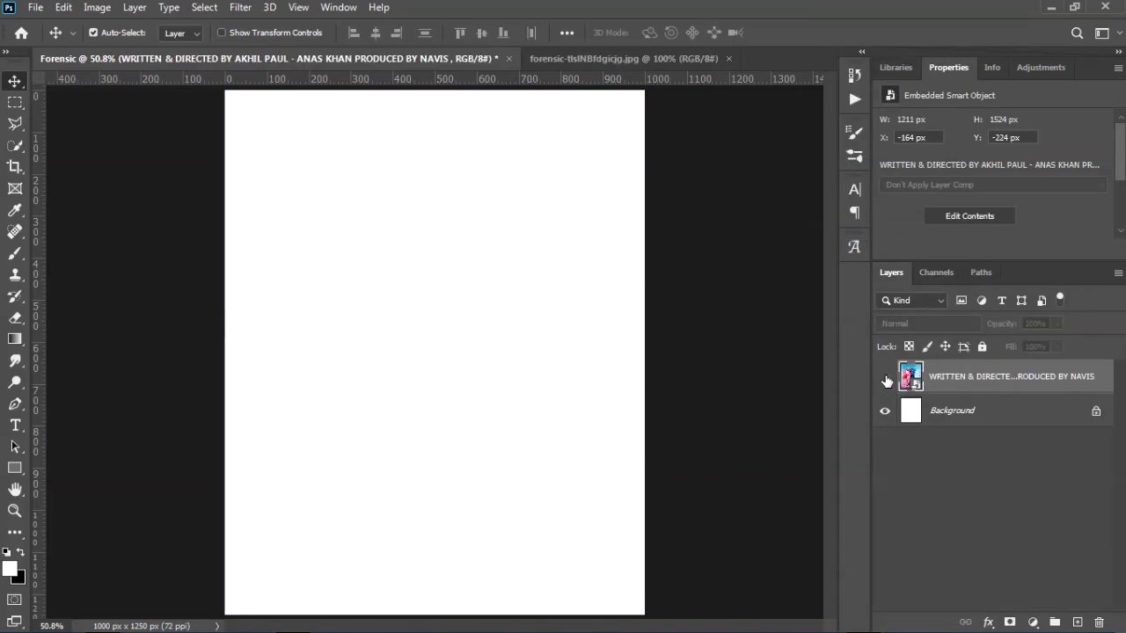
click(885, 377)
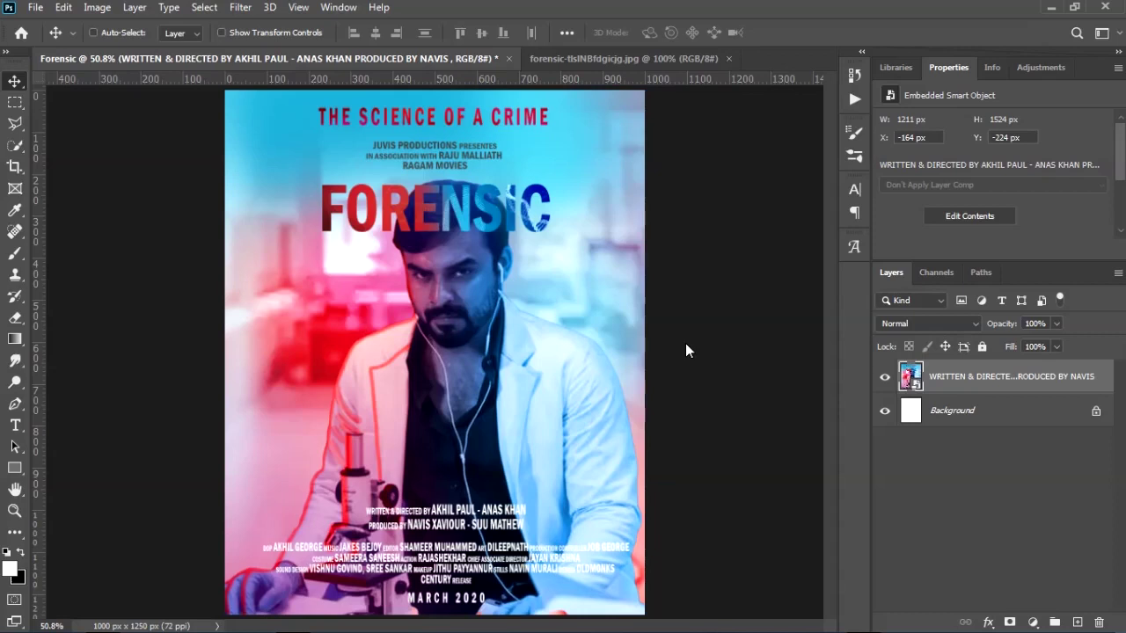
Step: Open the Camera Raw Filter and set Temperature -10, Exposure +0.15, Contrast +25, Highlights -26, Shadows +12, Whites -13 and Blacks -31
key(ctrl+shift+a)
drag(997, 291, 988, 293)
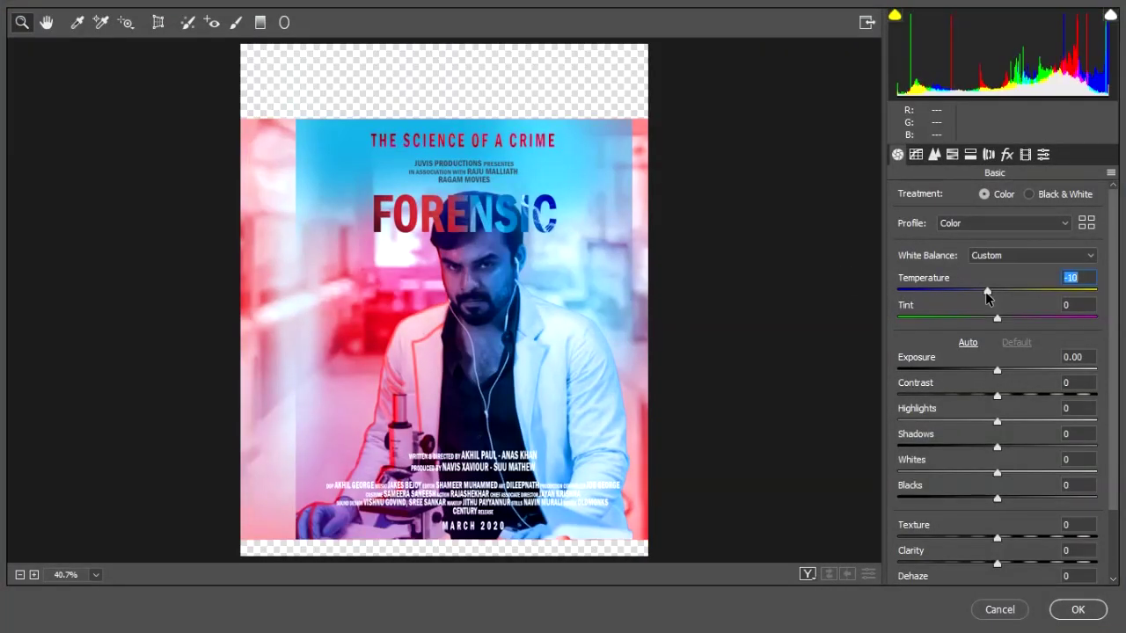
drag(996, 370, 963, 495)
Step: Set Texture to +8, Clarity to -2, Dehaze to -7 and Vibrance to +13
scroll(976, 492, down, 2)
drag(996, 455, 991, 506)
drag(997, 546, 1010, 544)
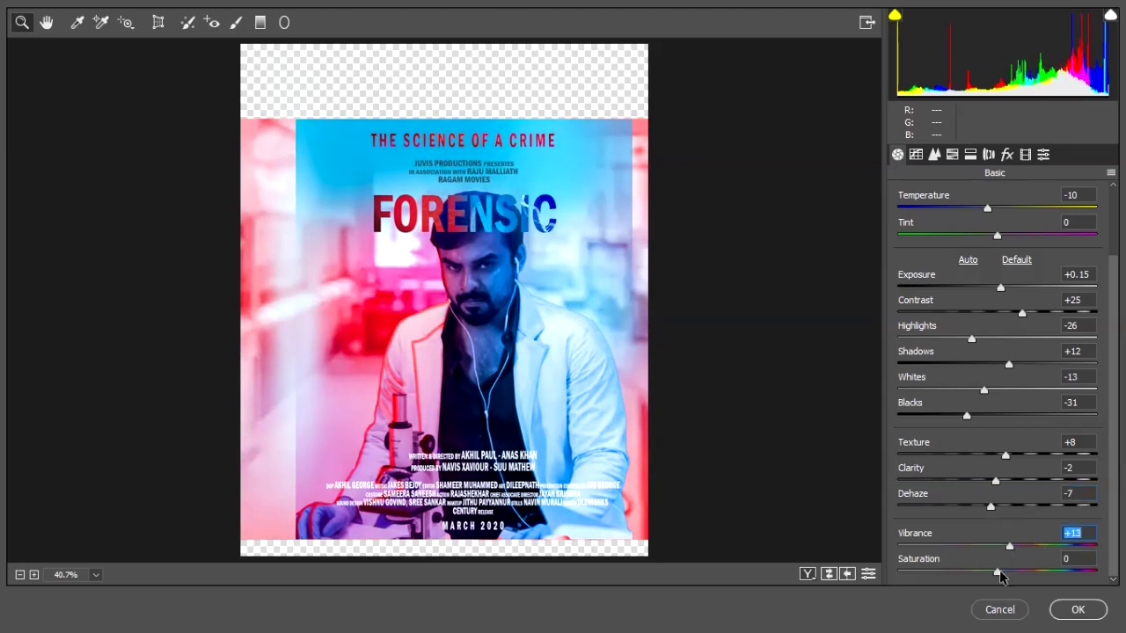
Step: Shape a mild S-curve in the RGB point tone curve, raising input 190 to output 196 and lowering the shadows
click(915, 154)
drag(1053, 329, 1054, 324)
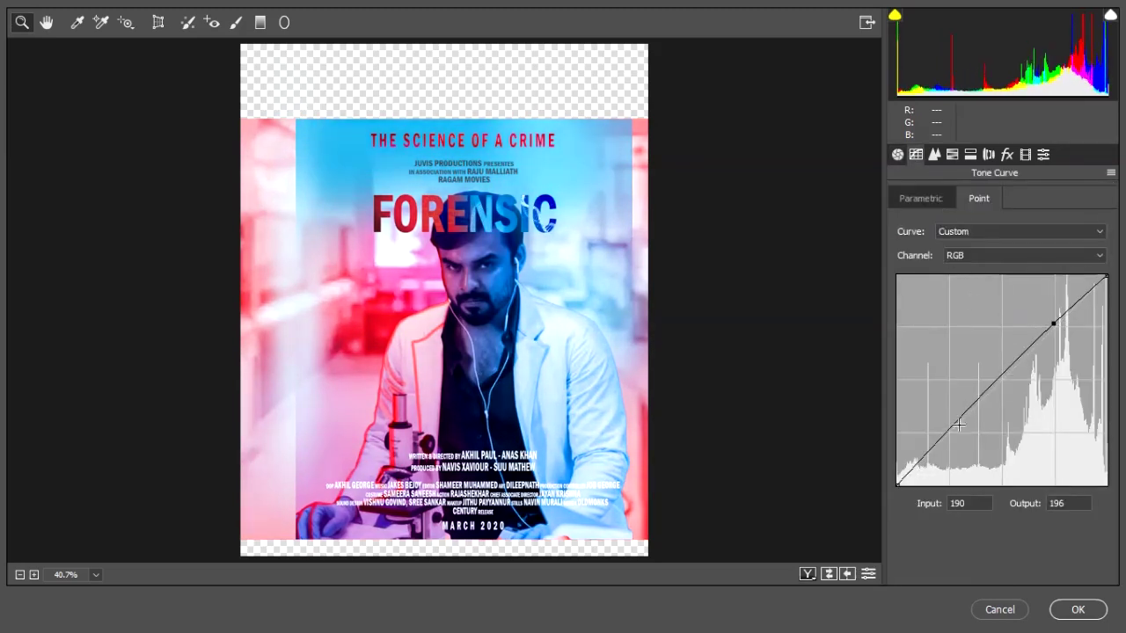
drag(967, 413, 962, 433)
Step: Adjust the HSL saturation of the individual colours from reds to magentas, with a slight hue shift of the yellows
click(935, 154)
click(952, 154)
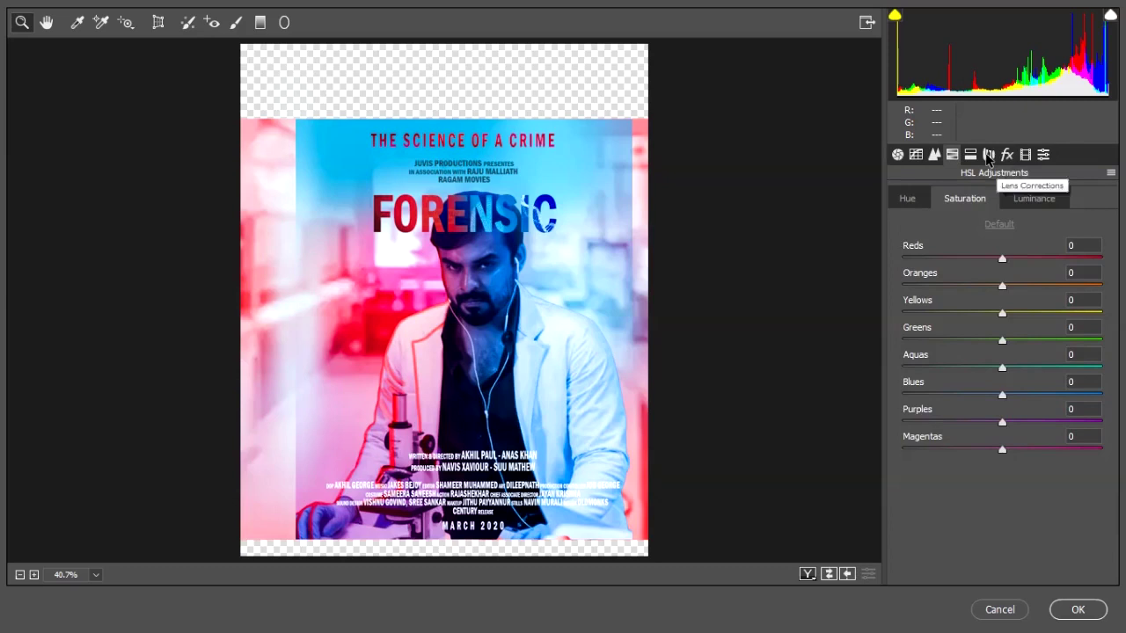
drag(1003, 259, 1039, 465)
click(1041, 201)
click(907, 197)
click(1005, 313)
click(964, 198)
drag(1002, 422, 1009, 396)
drag(1002, 368, 993, 397)
click(1012, 341)
Step: Set HSL Luminance to Reds +9, Oranges +8, Yellows -3, Blues -8, Purples +22 and Magentas +5, and show the before/after comparison
click(1033, 198)
drag(1042, 423, 1024, 423)
mouse_move(1002, 449)
mouse_down()
mouse_move(1021, 452)
mouse_move(1007, 449)
mouse_up()
drag(1003, 286, 999, 313)
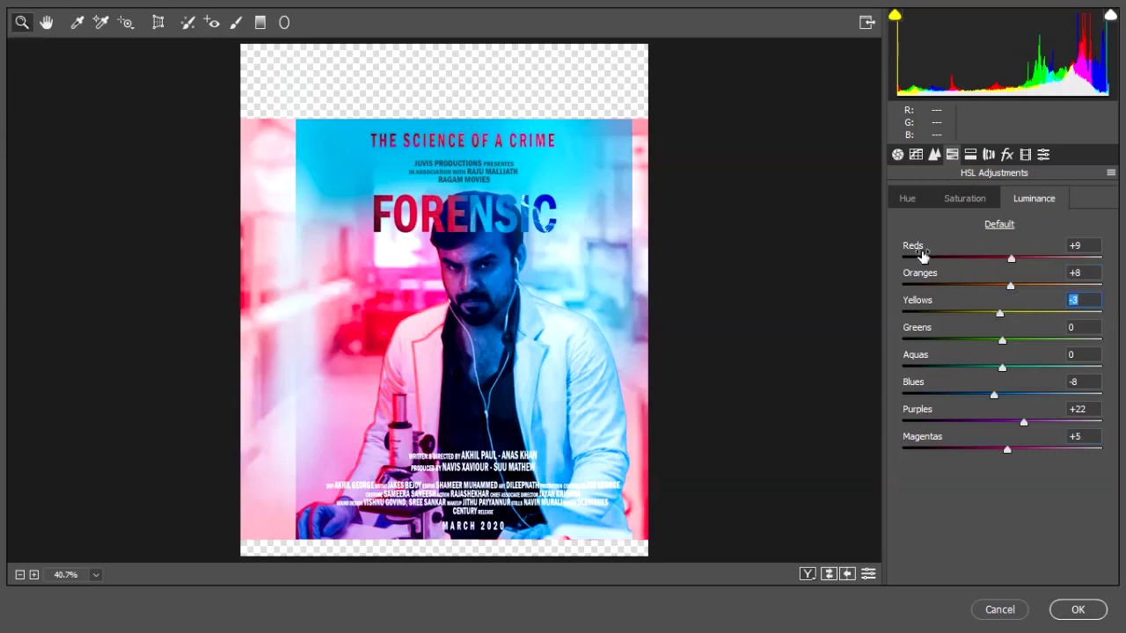
click(807, 573)
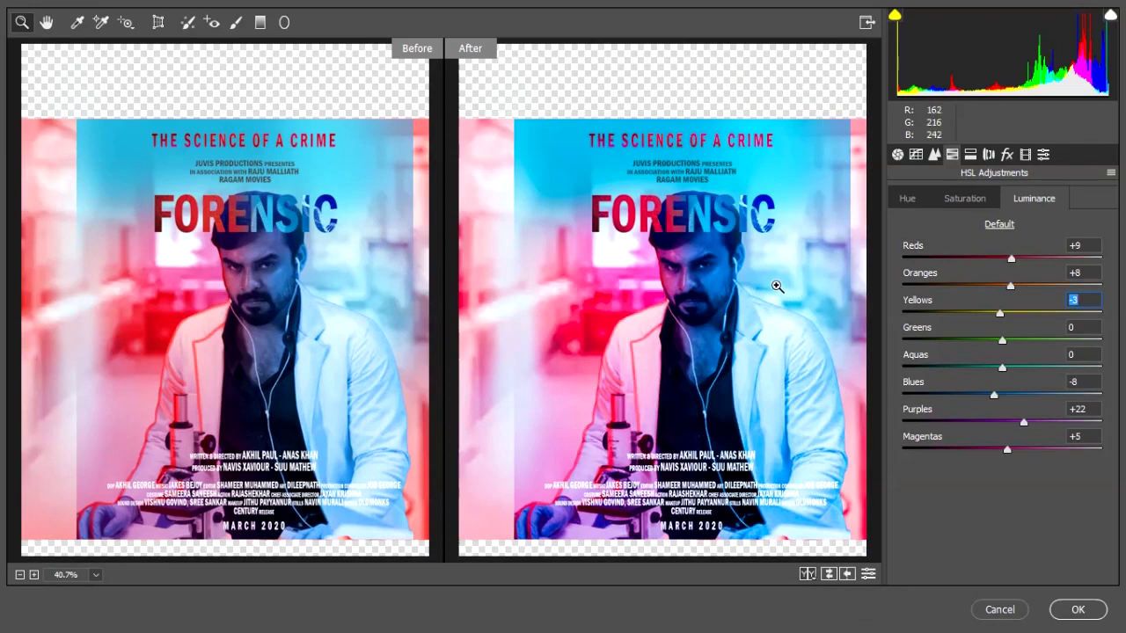
Step: Add a post-crop vignette with Amount -55, Midpoint 35, Roundness +32 and Feather 100
click(1007, 154)
drag(1010, 370, 866, 387)
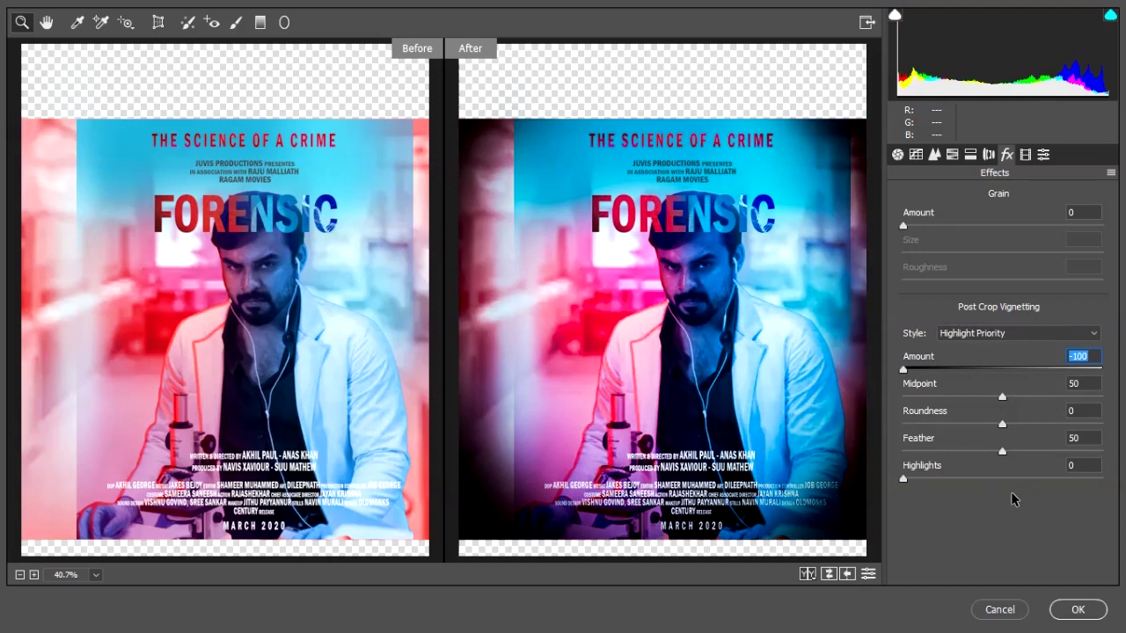
drag(1007, 452, 903, 452)
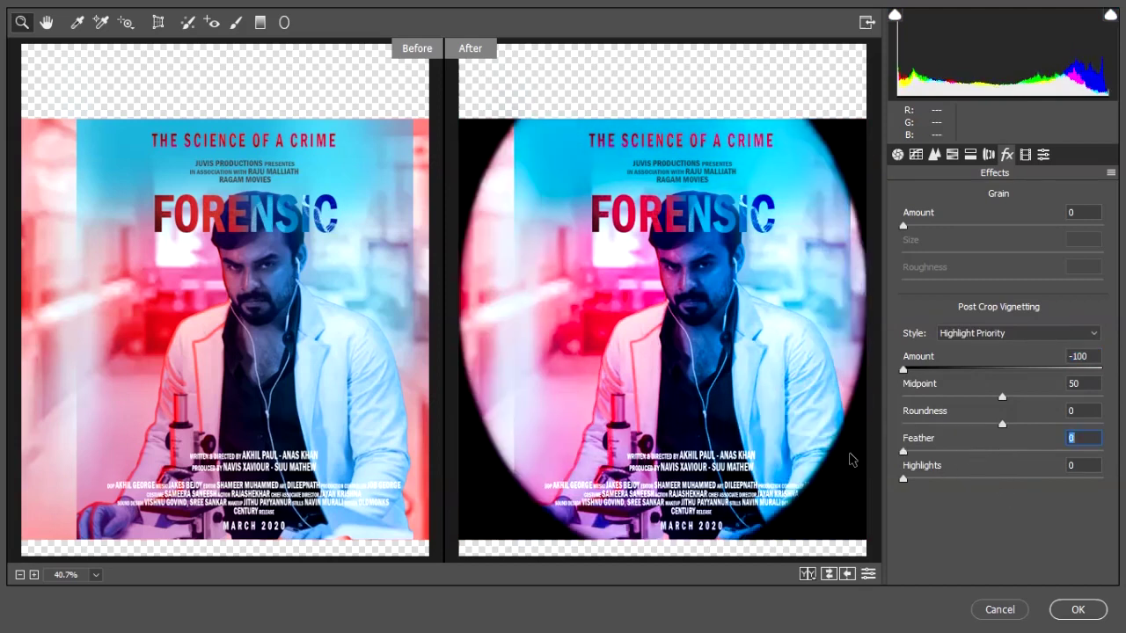
drag(1001, 428, 973, 397)
drag(906, 452, 1101, 452)
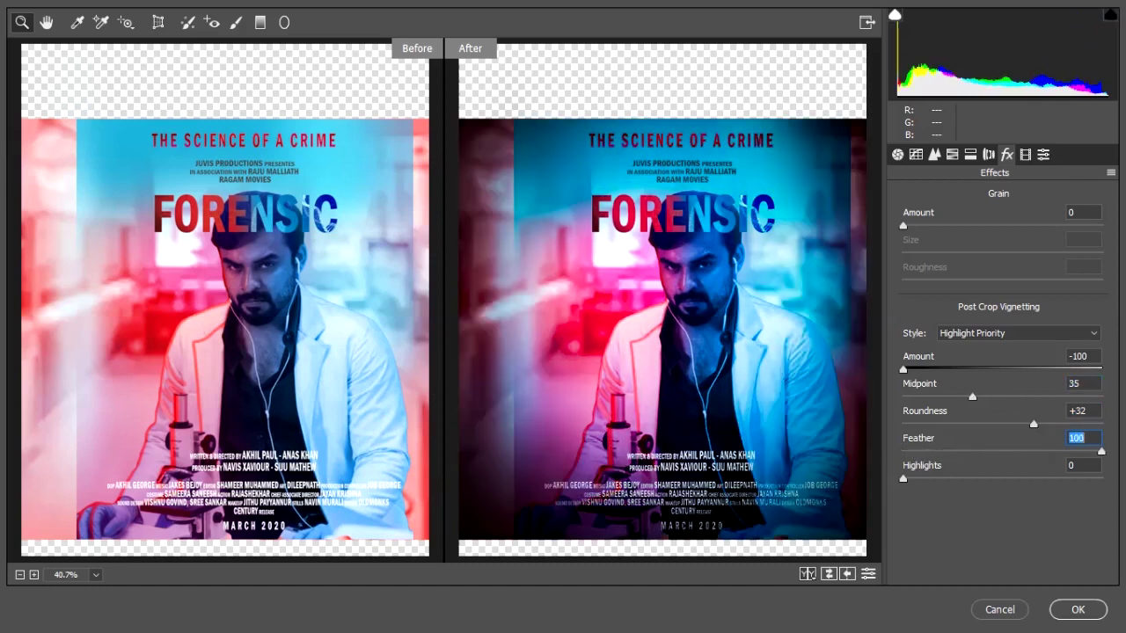
drag(913, 371, 947, 371)
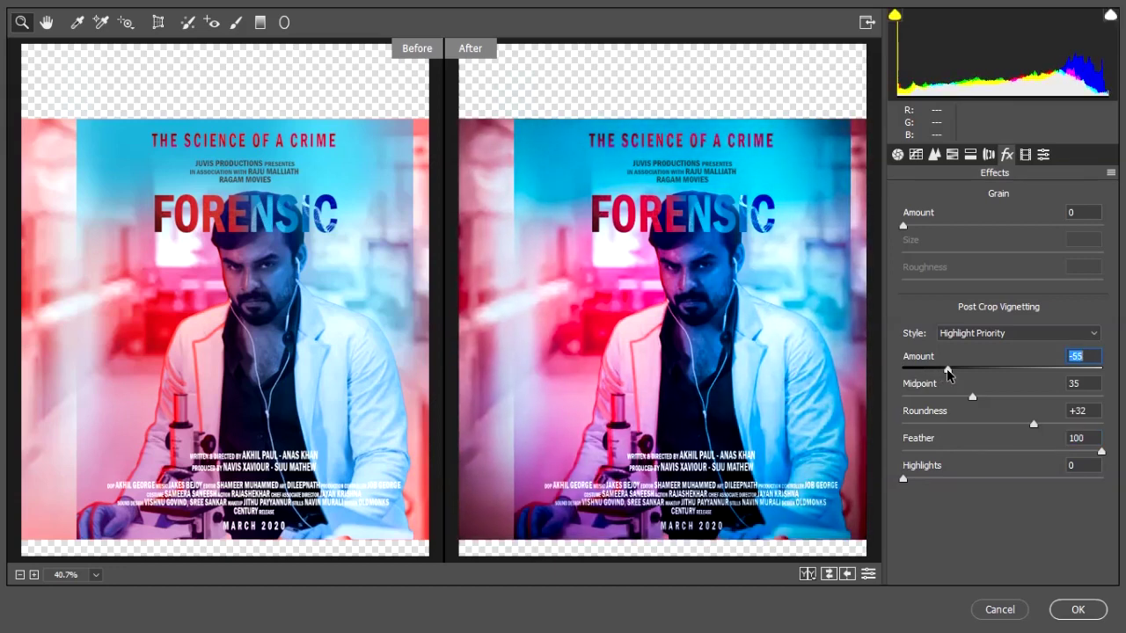
Step: Place a radial filter over the actor's face with Exposure +0.10, Contrast +20, Blacks -4 and Saturation -18
click(284, 22)
drag(699, 280, 752, 331)
drag(1013, 304, 1000, 280)
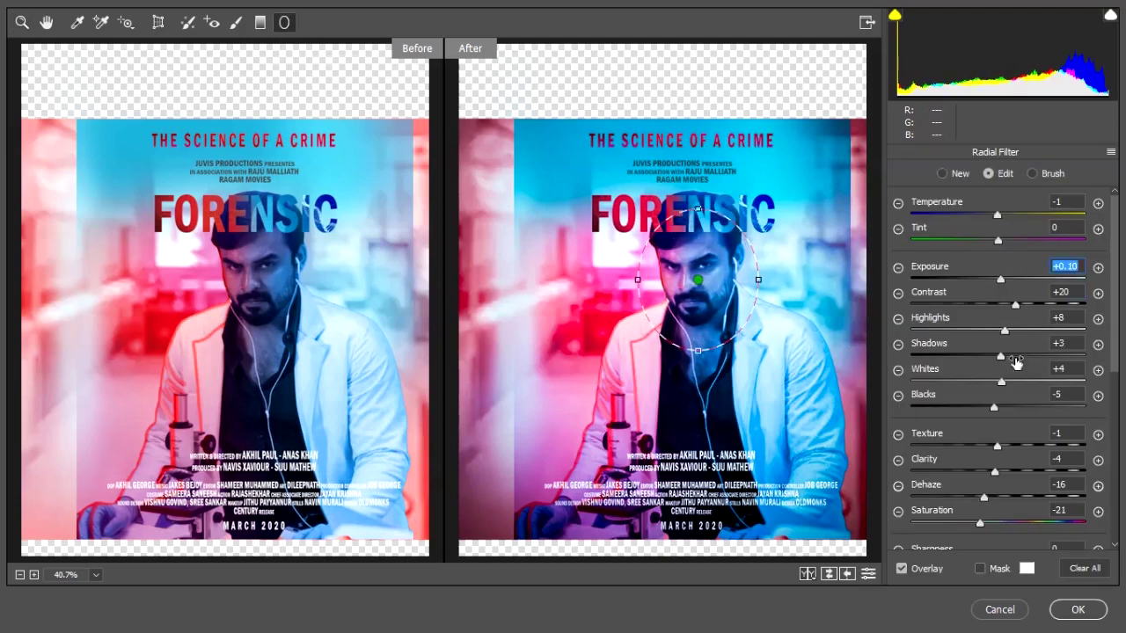
drag(999, 401, 999, 411)
scroll(1007, 373, down, 3)
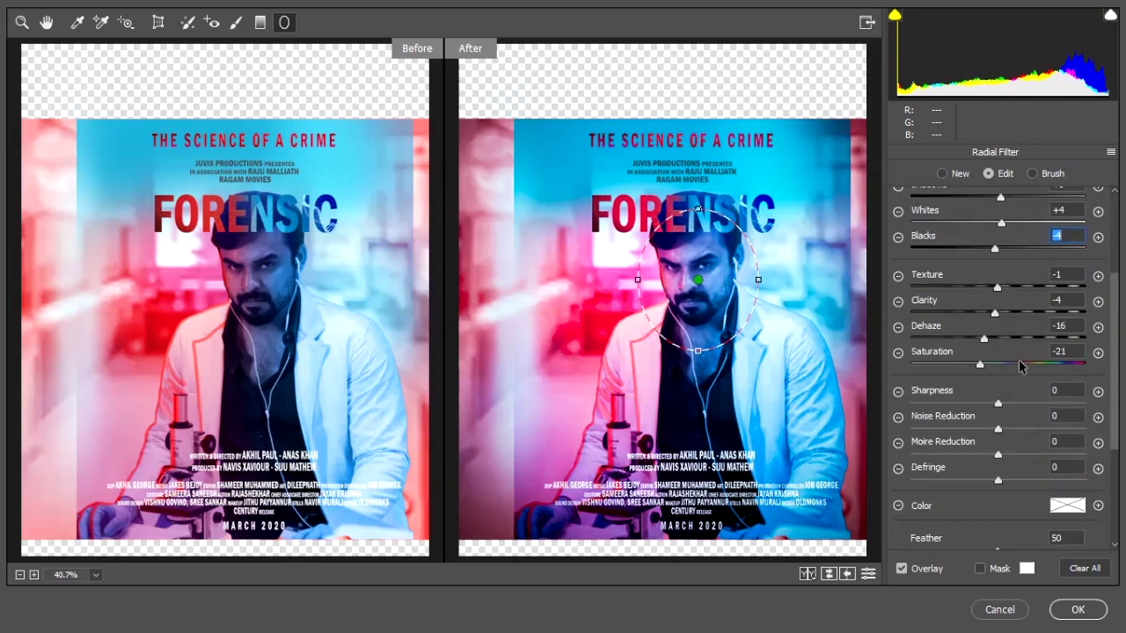
drag(984, 371, 986, 369)
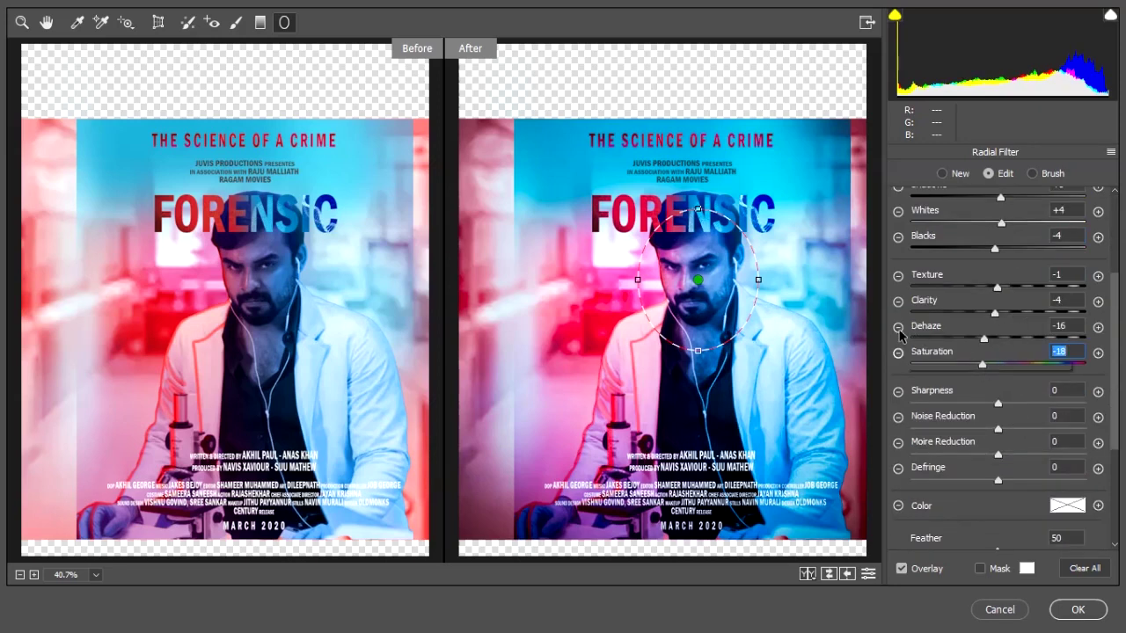
scroll(1023, 350, up, 3)
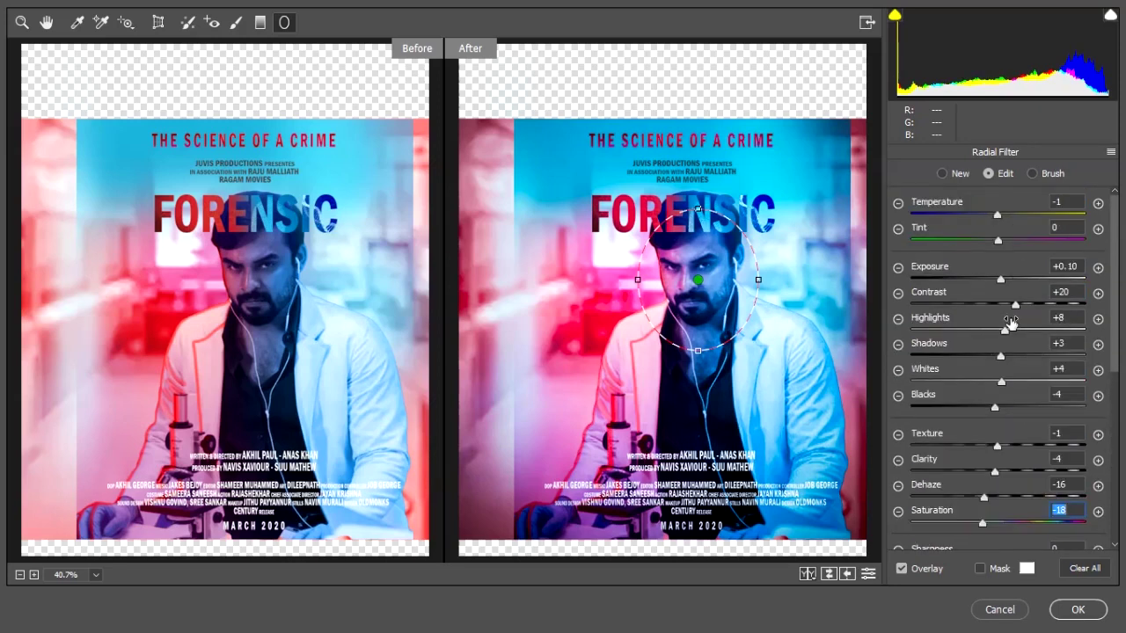
scroll(1020, 351, down, 5)
scroll(1029, 422, up, 3)
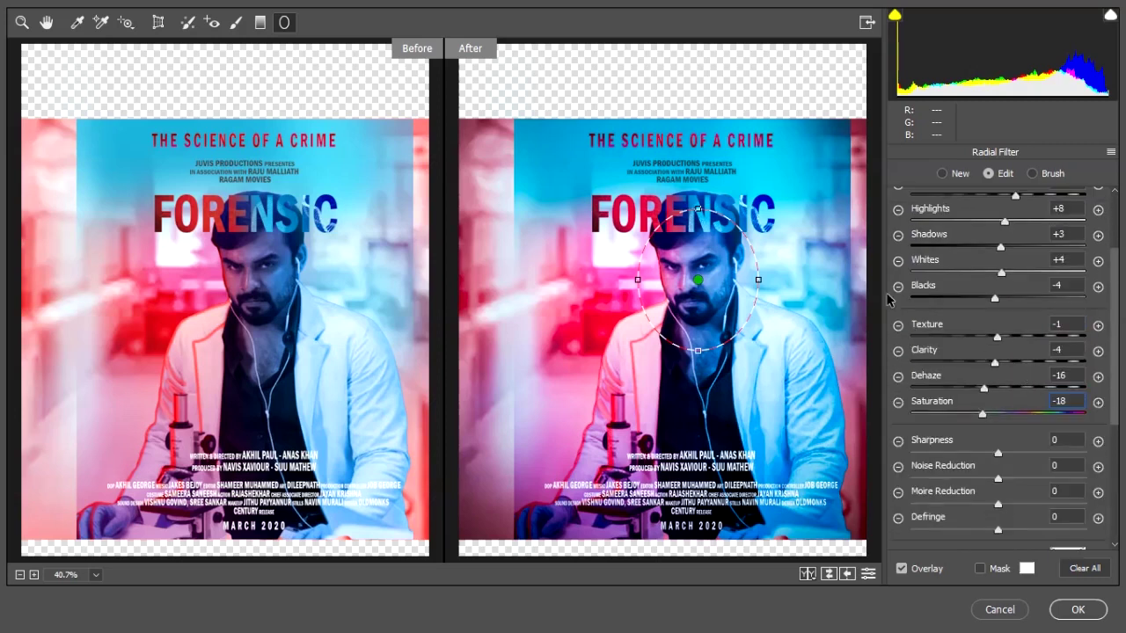
Step: Add a second radial filter with Temperature 0, enlarged and centred around the actor's head and upper body
click(954, 176)
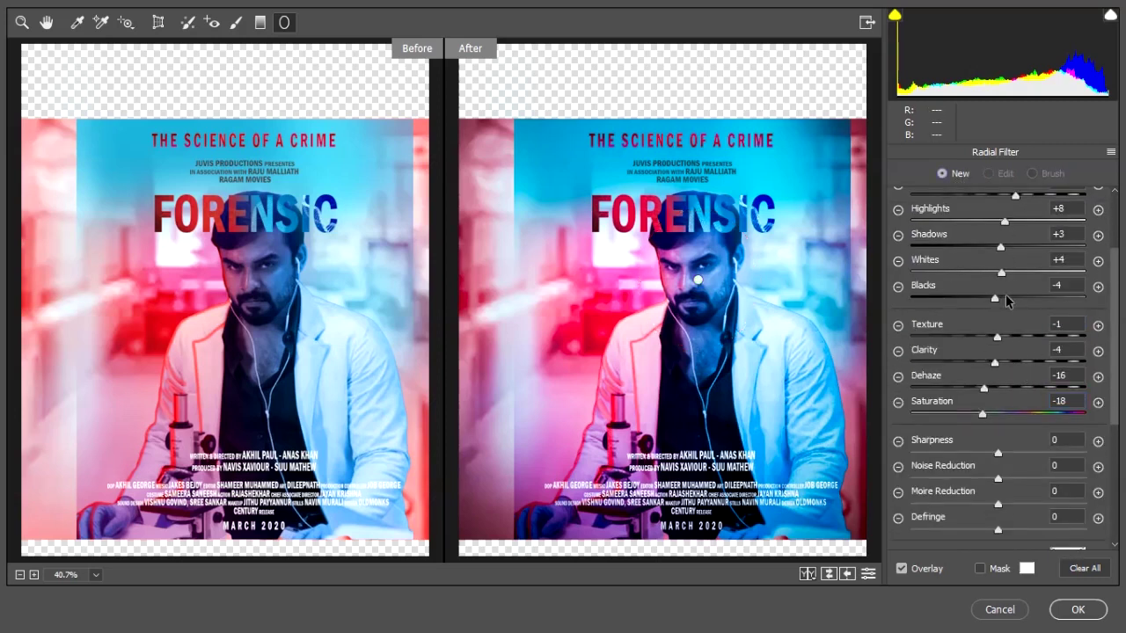
scroll(999, 216, up, 2)
double_click(998, 215)
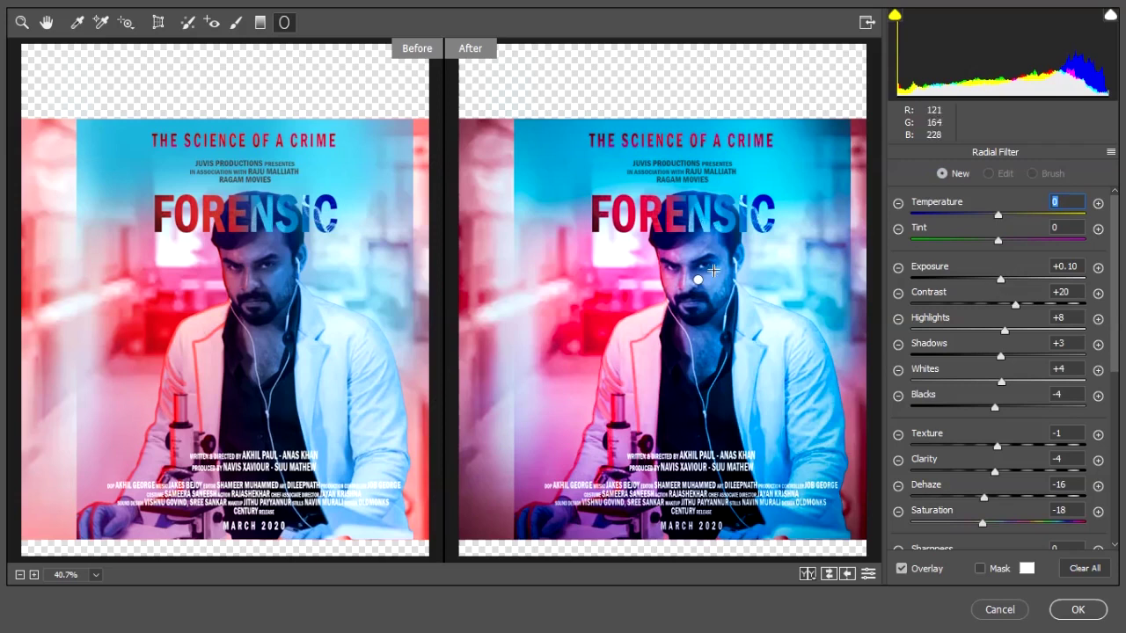
drag(675, 257, 699, 344)
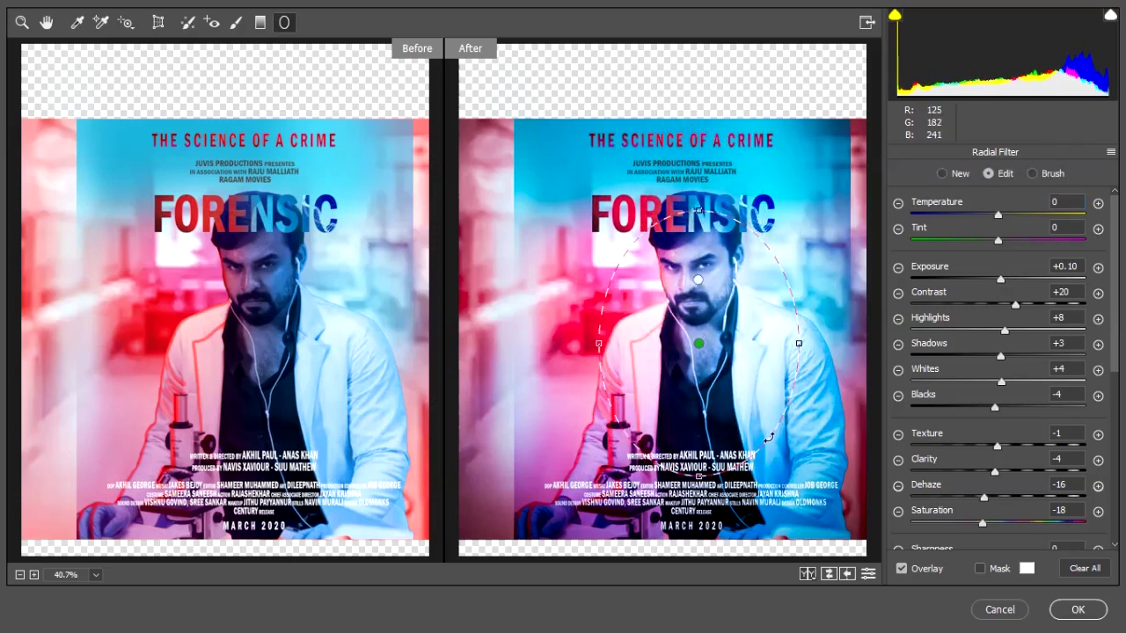
drag(706, 477, 704, 512)
drag(811, 347, 825, 346)
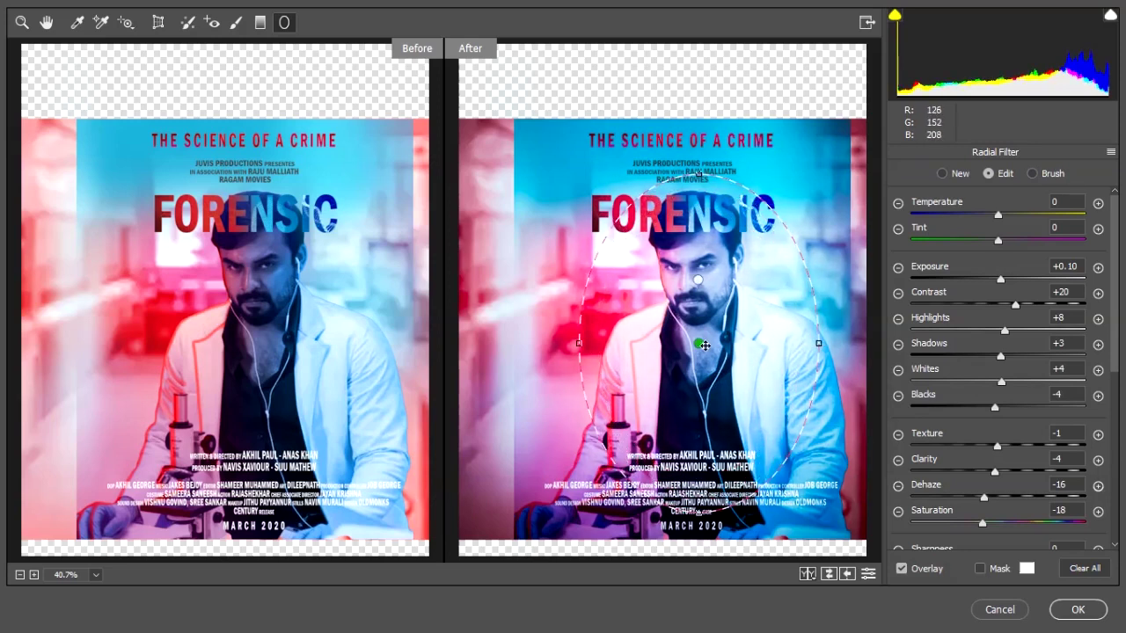
drag(699, 344, 697, 324)
Step: Set the second radial filter to affect Outside with Exposure -0.60, Contrast +4, Highlights +30, Shadows +12 and Whites -8, and apply Camera Raw
scroll(1012, 482, down, 5)
scroll(1011, 482, down, 2)
scroll(1011, 482, up, 7)
drag(999, 280, 1001, 304)
drag(1001, 381, 1044, 333)
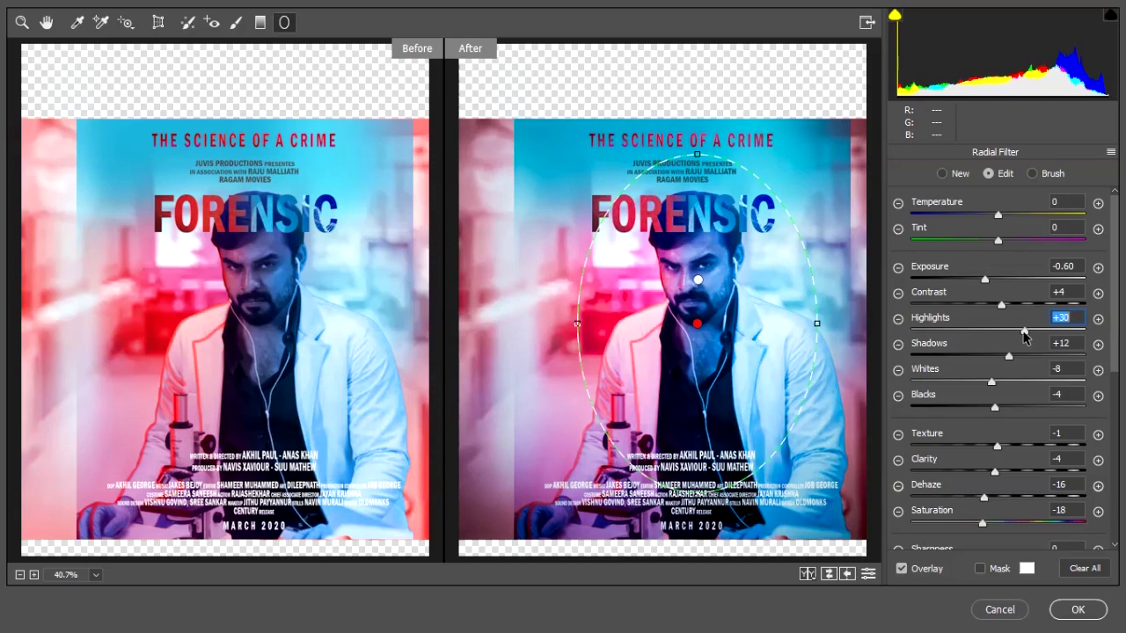
scroll(1026, 423, down, 5)
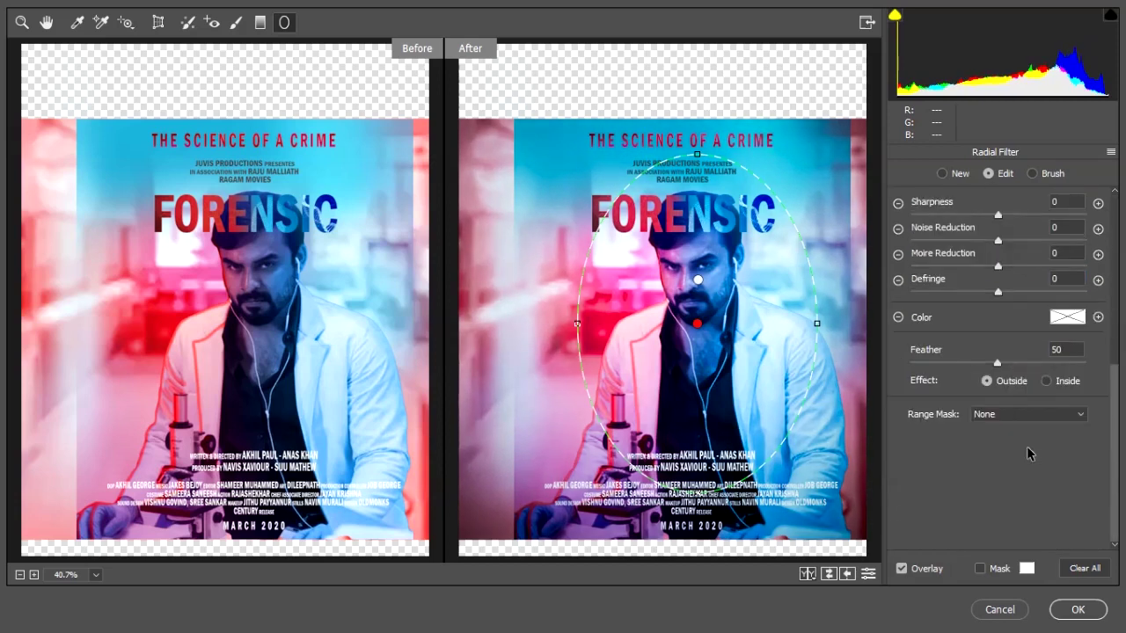
click(1078, 610)
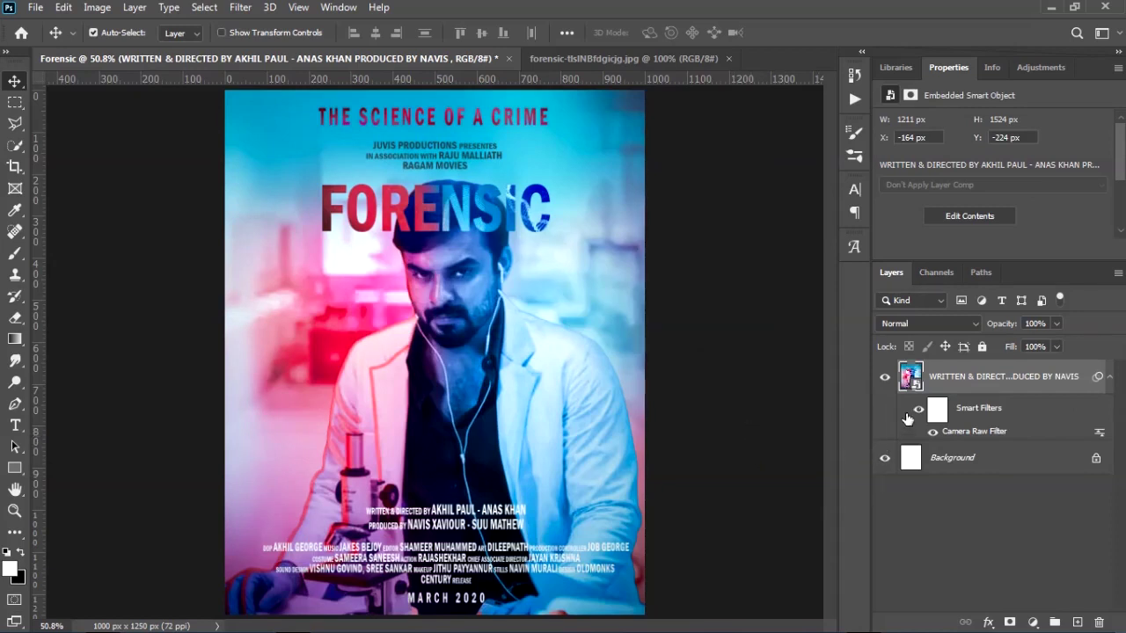
Step: Collapse the poster layer's smart filter list and open the smart object's contents, fitted to the window
click(1110, 376)
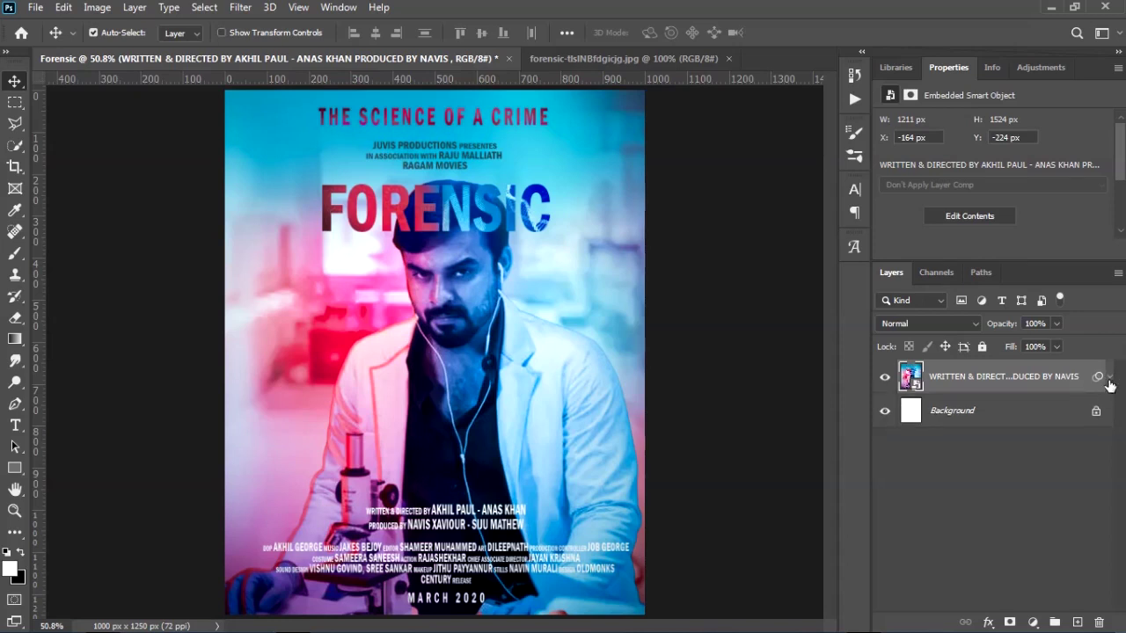
double_click(913, 378)
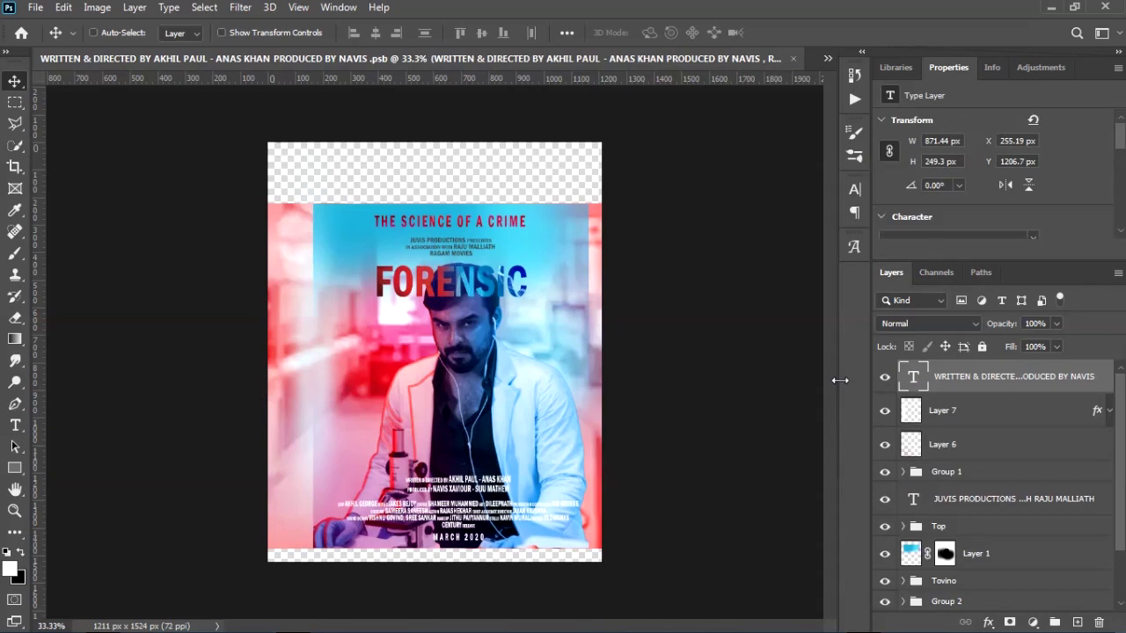
key(ctrl+0)
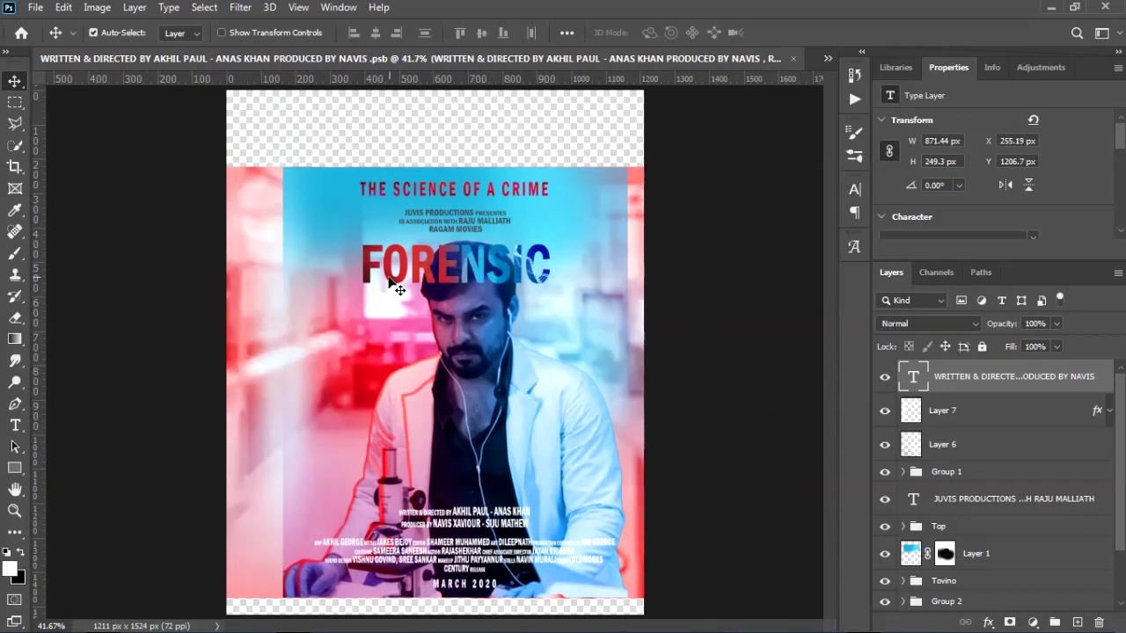
Step: Crop the smart object's canvas to the visible poster artwork on all four sides and save the contents
key(c)
drag(218, 338, 255, 344)
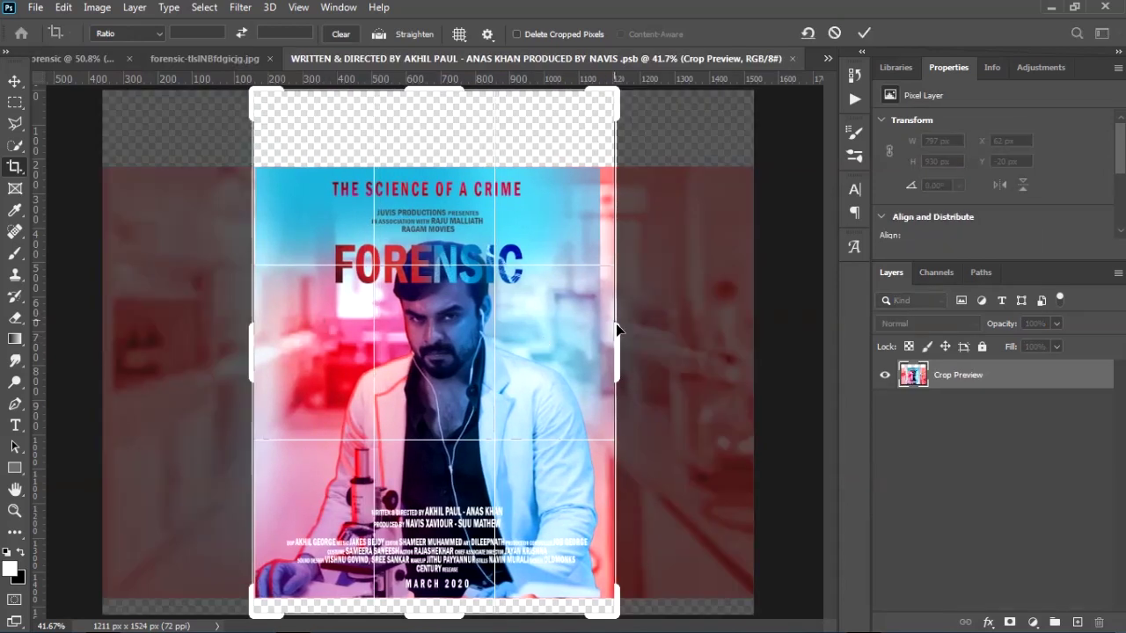
drag(624, 343, 614, 346)
drag(436, 613, 440, 606)
drag(437, 97, 437, 134)
click(865, 34)
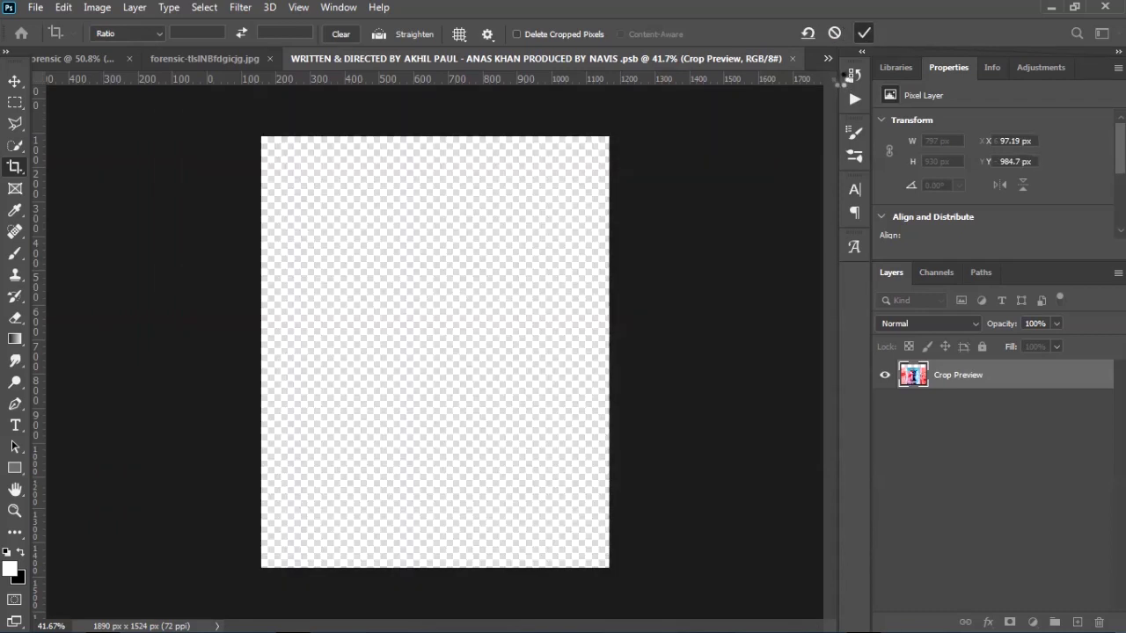
key(ctrl+0)
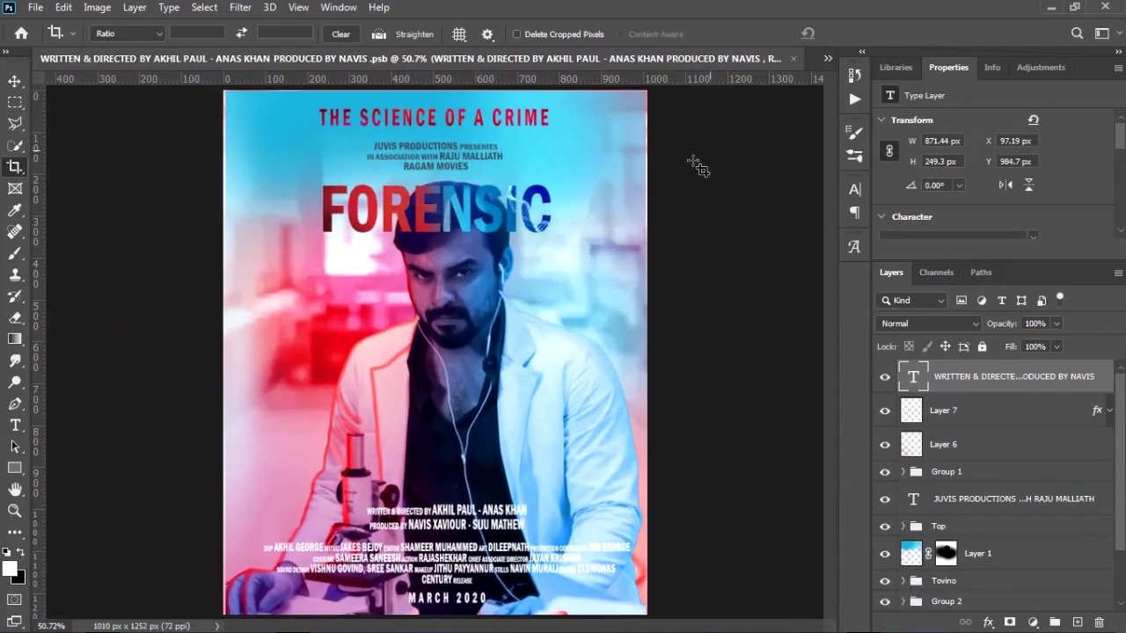
key(ctrl+s)
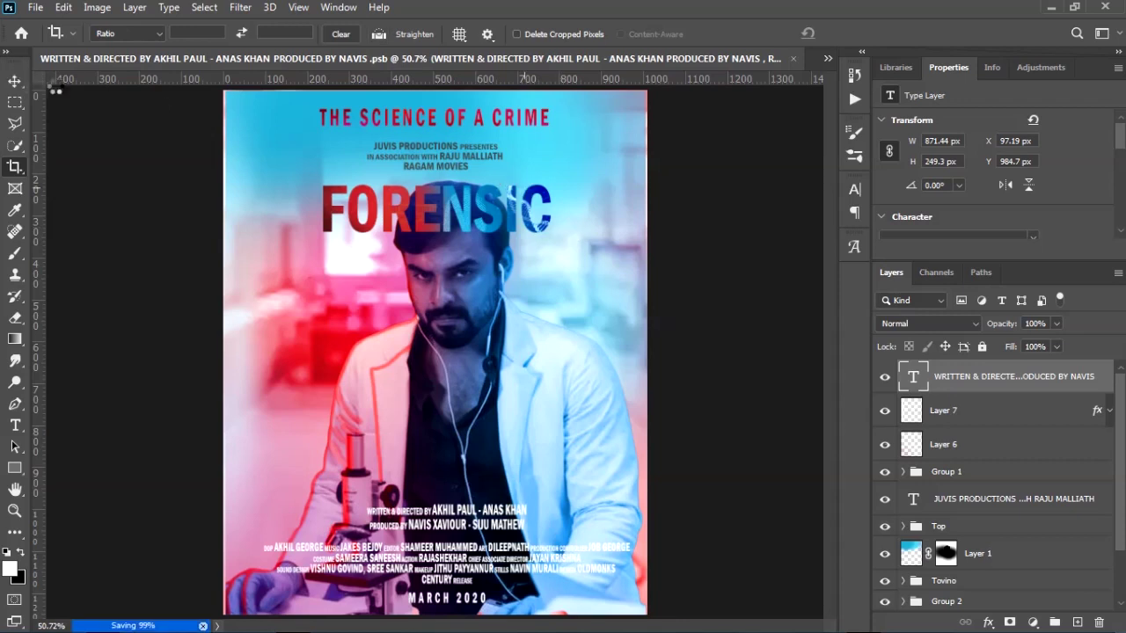
Step: Arrange the smart object contents and the Forensic document side by side in a 2-up Vertical layout, with the Forensic document active
click(338, 7)
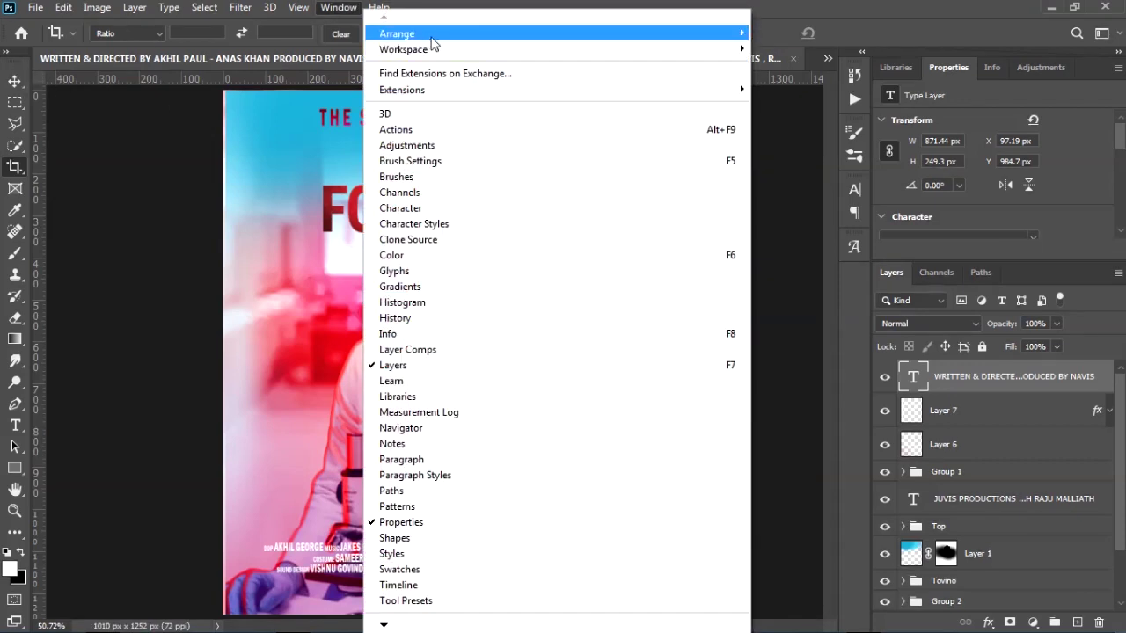
mouse_move(439, 35)
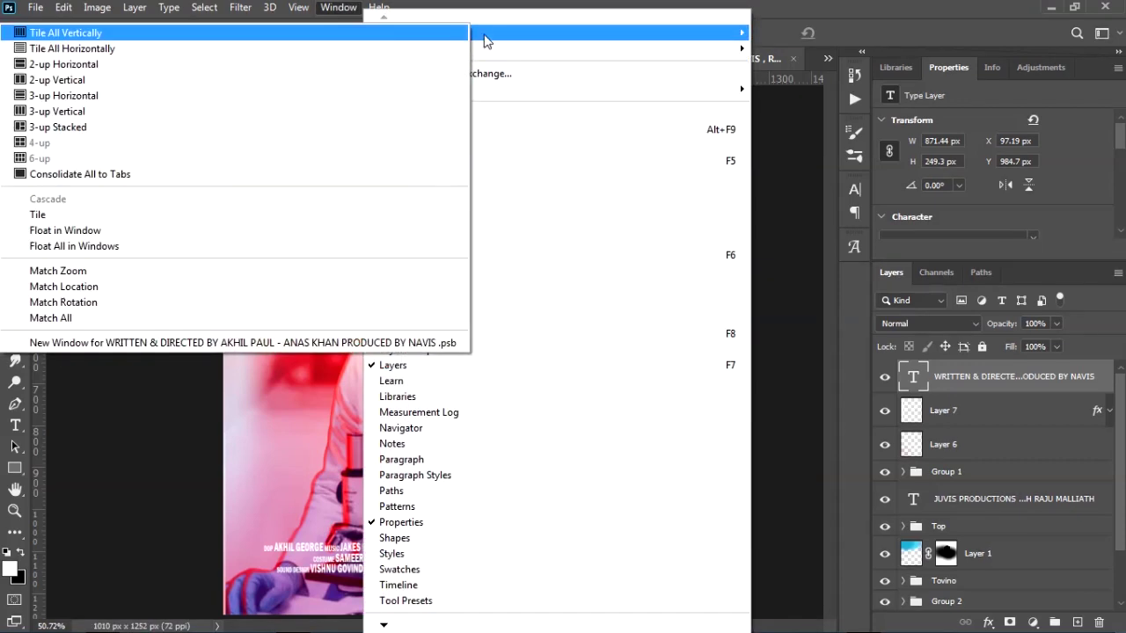
click(125, 79)
click(15, 81)
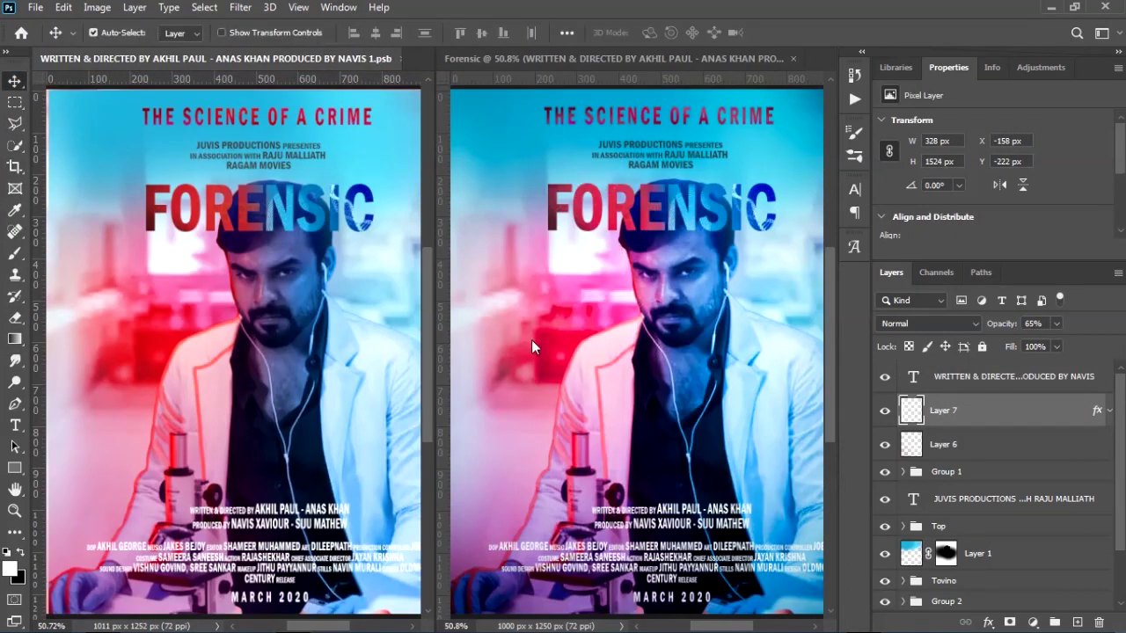
click(589, 60)
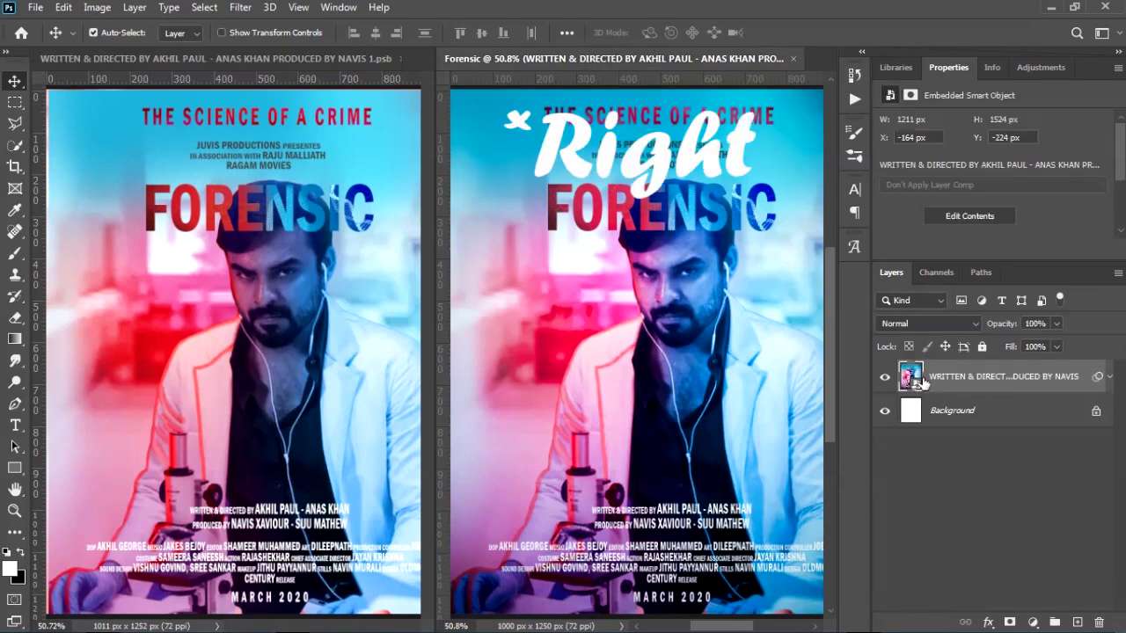
Step: Try hiding the FORENSIC title group in the smart object's contents and saving it, and undo the change
click(333, 251)
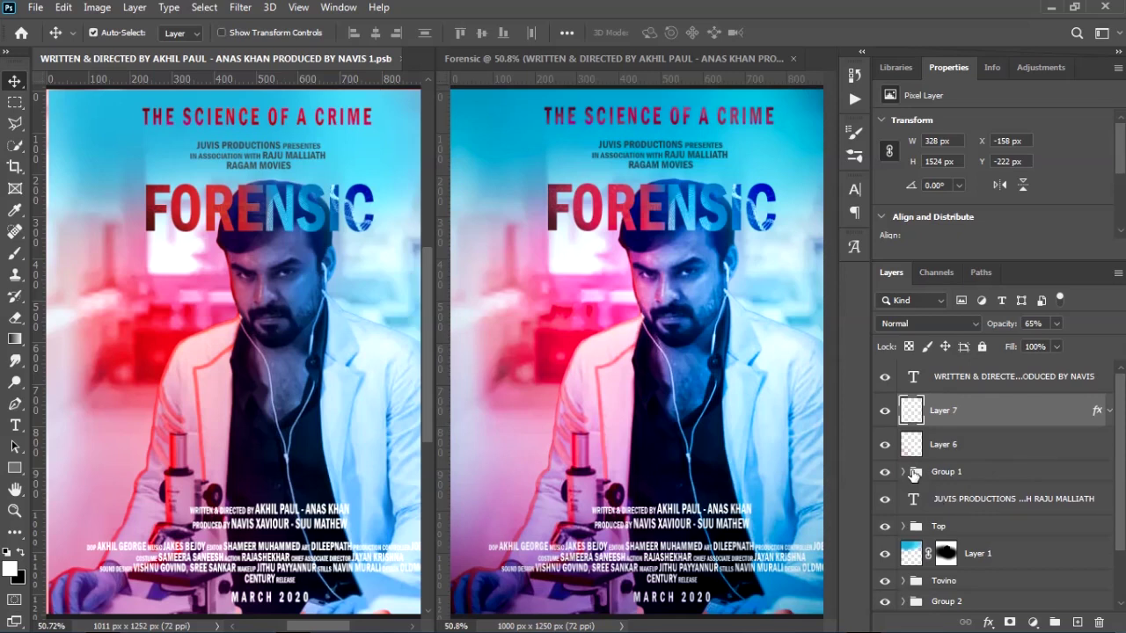
click(885, 472)
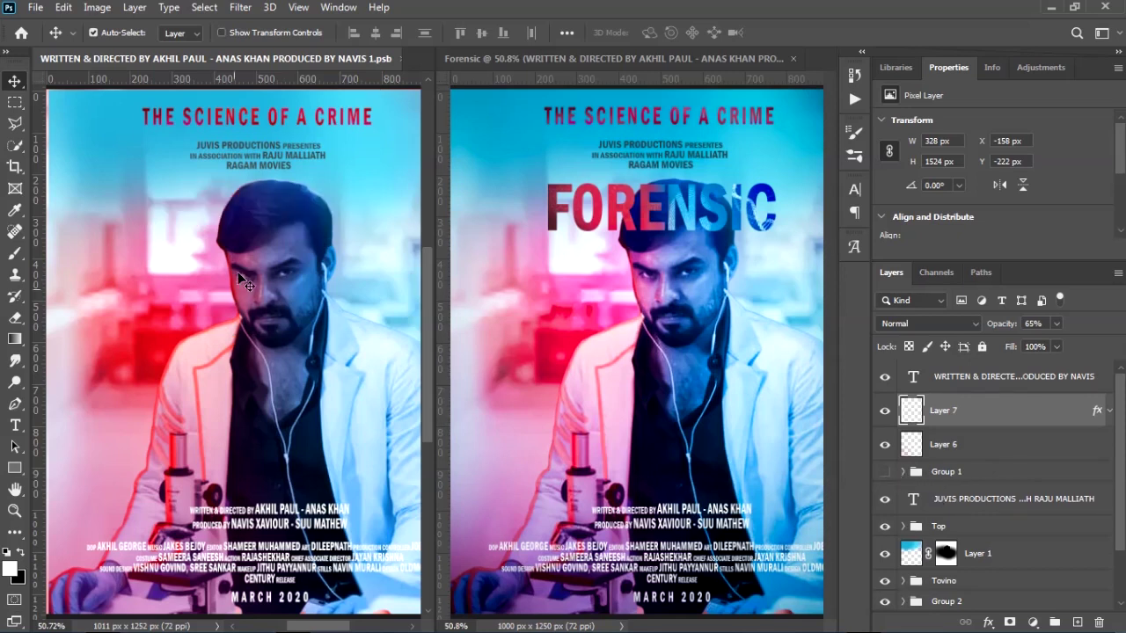
key(ctrl+s)
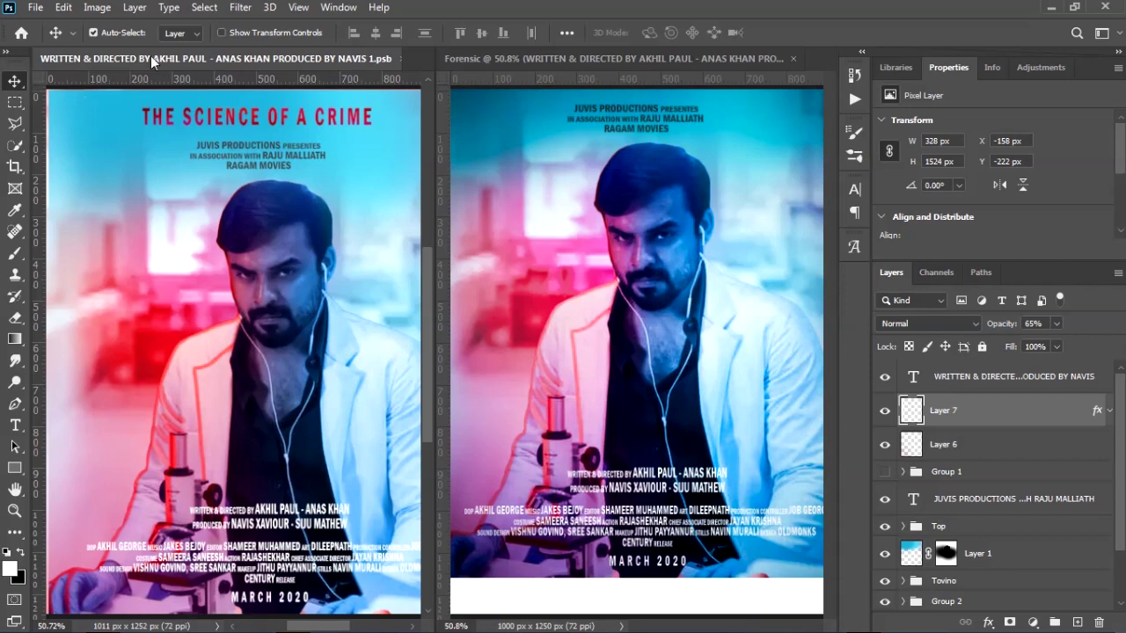
key(ctrl+z)
key(ctrl+s)
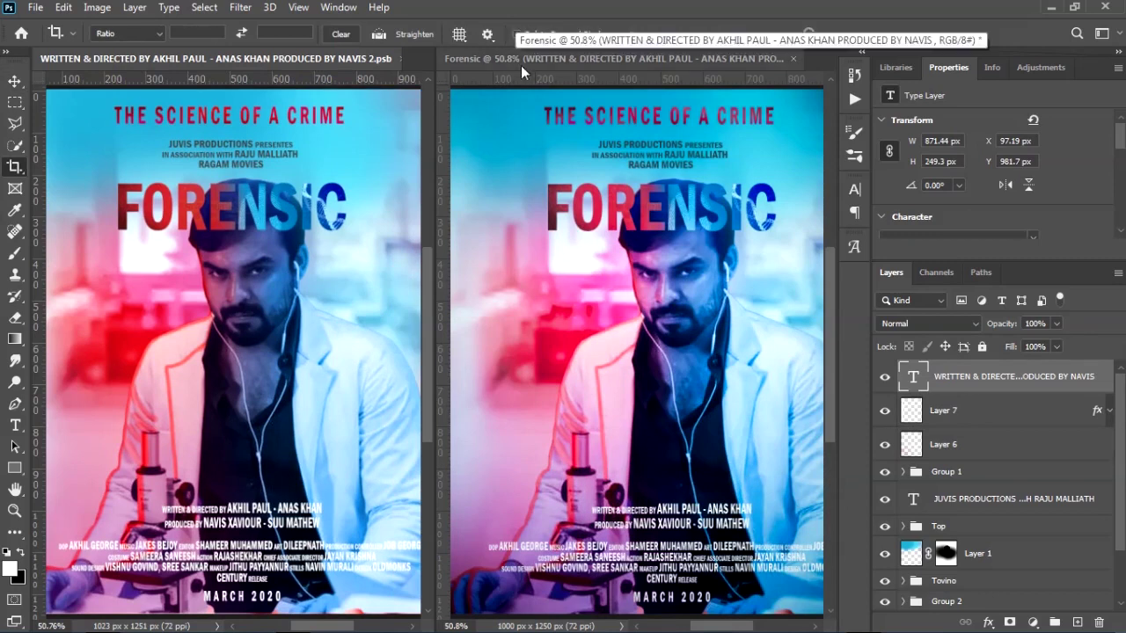
Step: Tile both open documents vertically and consolidate them back into tabs
click(793, 58)
click(630, 252)
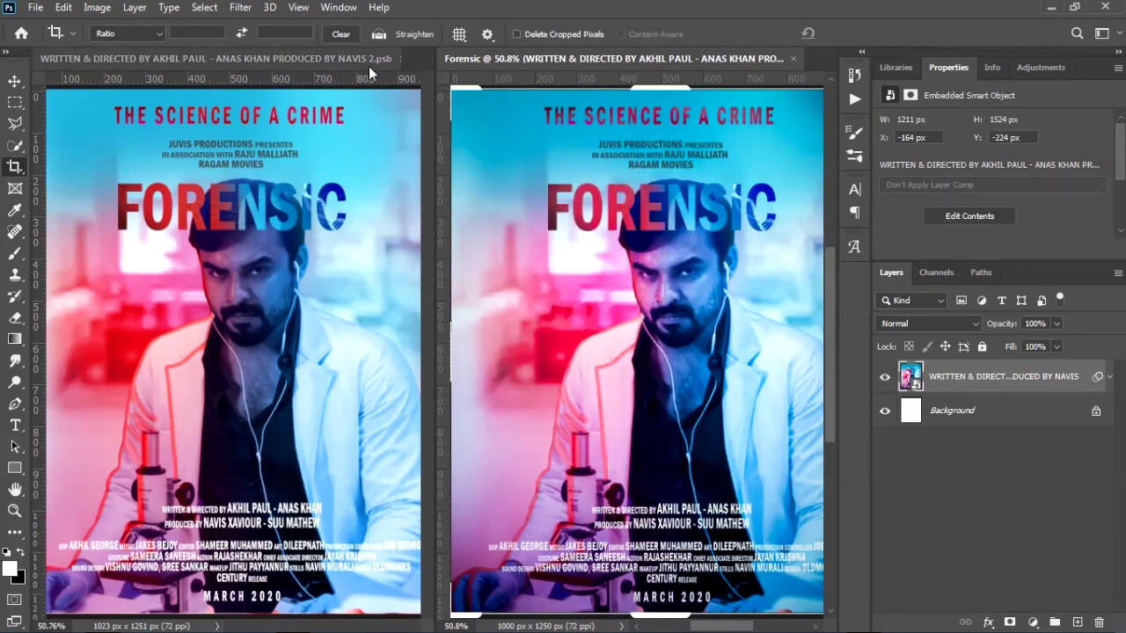
click(394, 58)
click(338, 7)
mouse_move(397, 46)
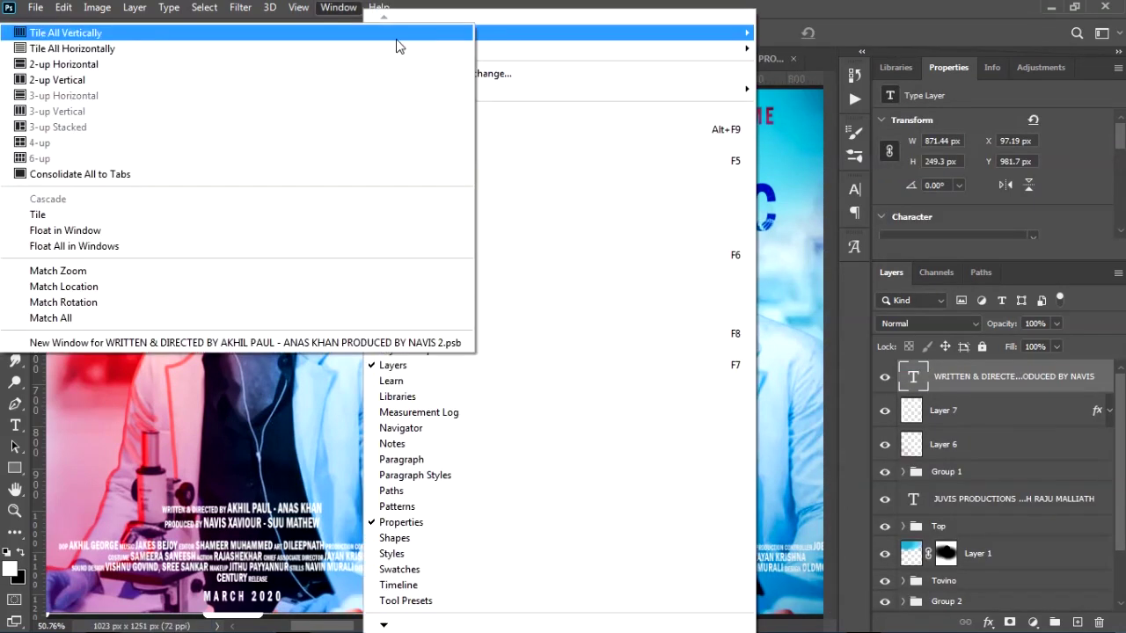
click(175, 37)
click(338, 7)
click(150, 174)
key(v)
key(ctrl+plus)
drag(437, 443, 441, 331)
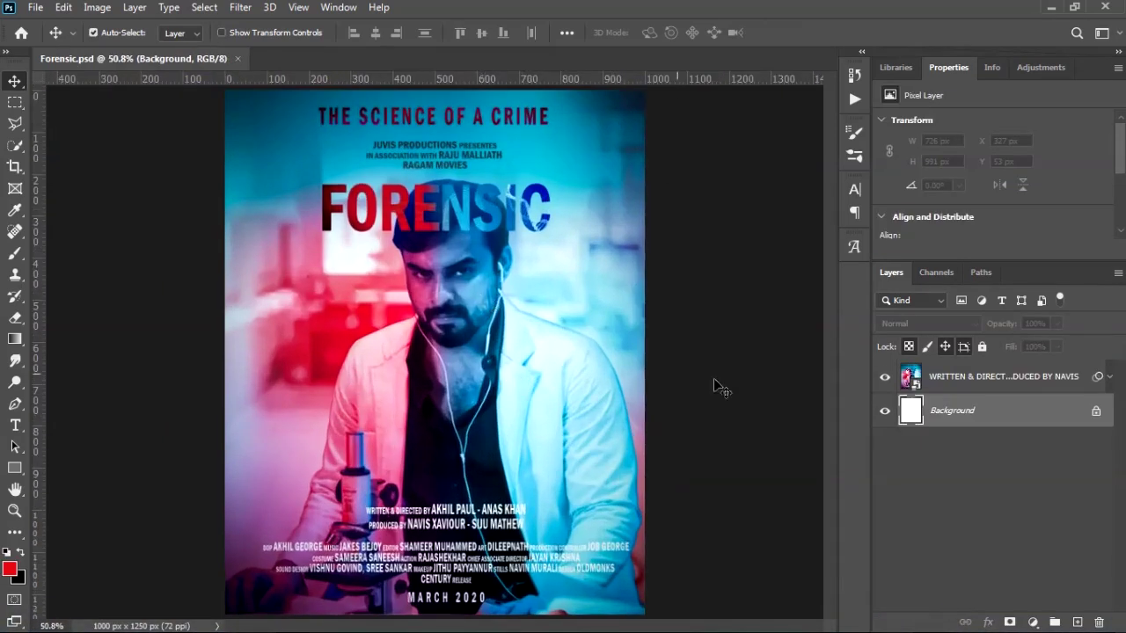
Step: Open the poster smart object's contents and show them beside Forensic.psd in a 2-up Vertical layout
double_click(914, 384)
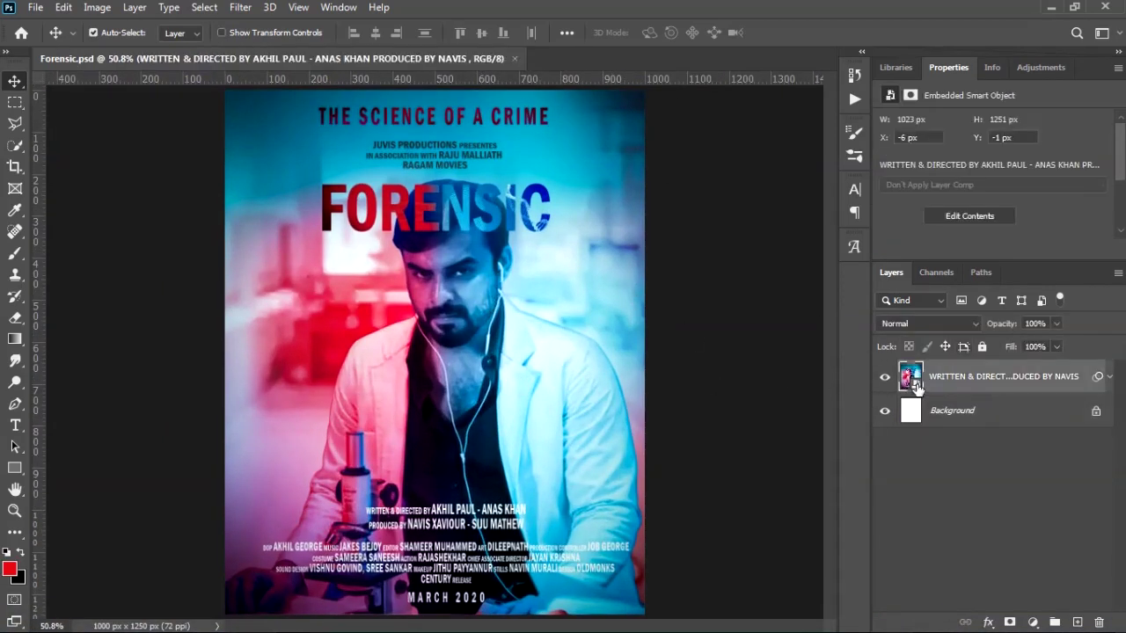
click(338, 7)
mouse_move(414, 33)
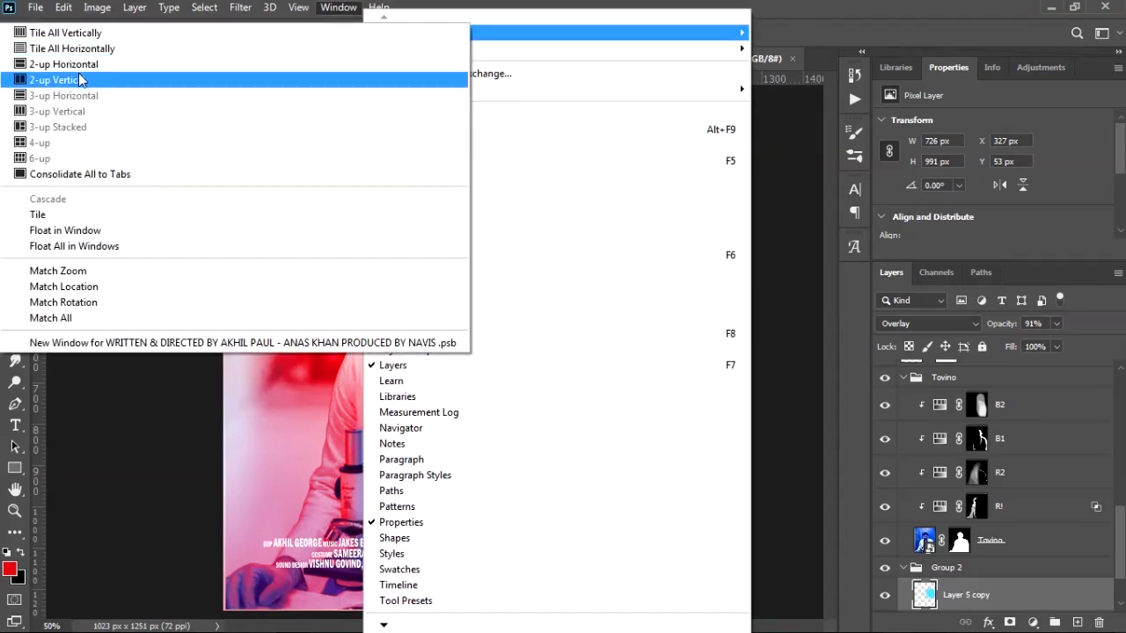
click(74, 79)
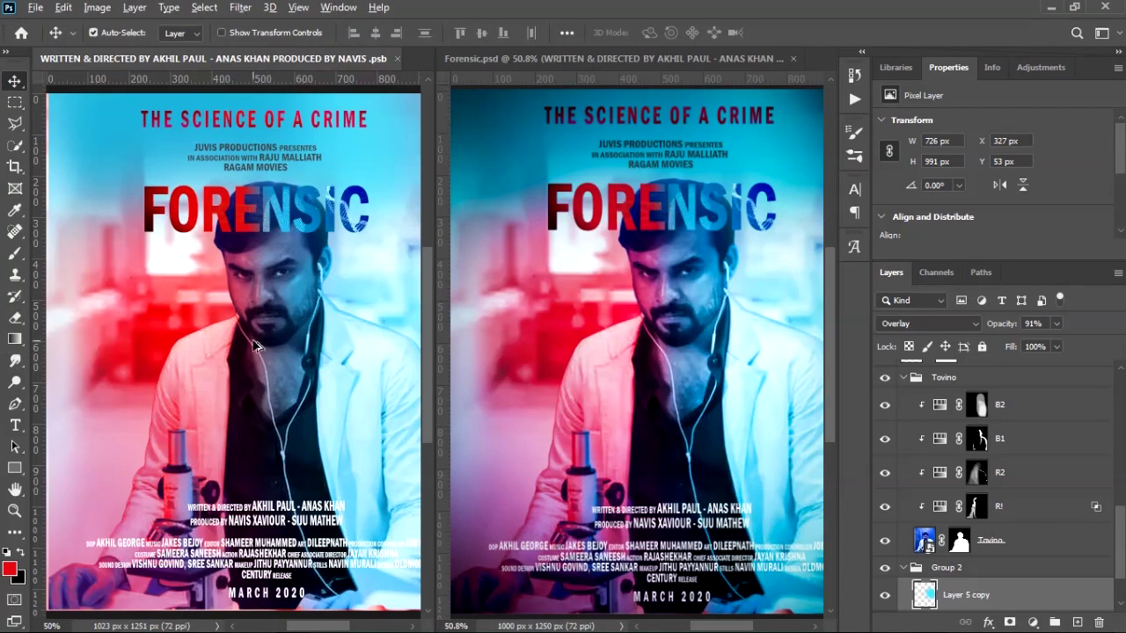
Step: Set up the Brush tool with a white foreground colour and a 1500 px smoke brush, and undo a test stamp
scroll(253, 345, down, 2)
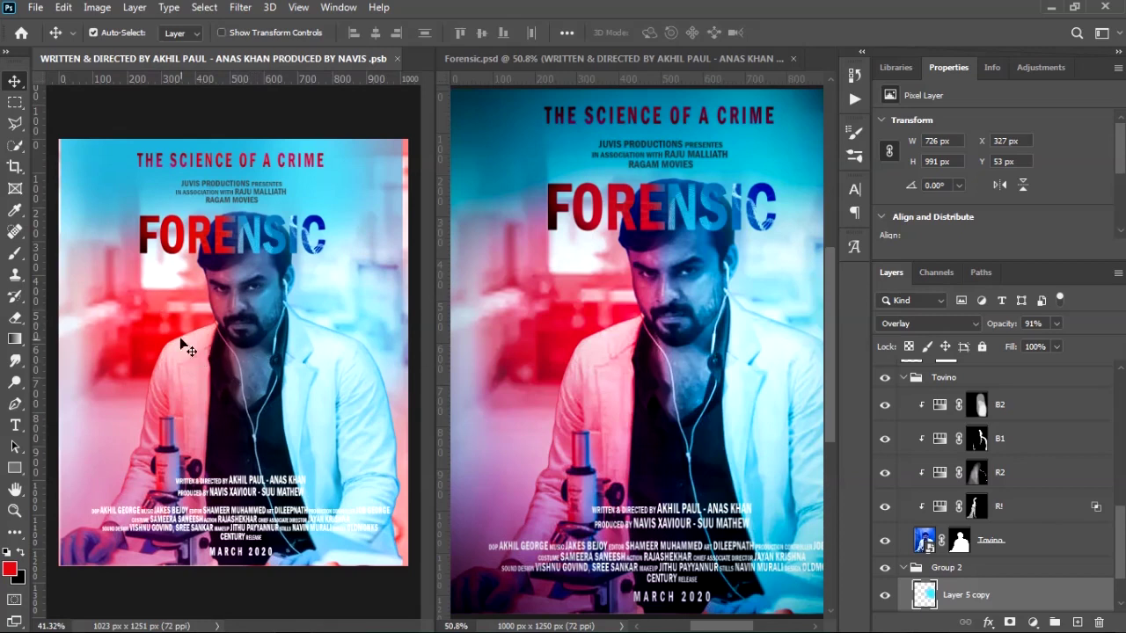
key(b)
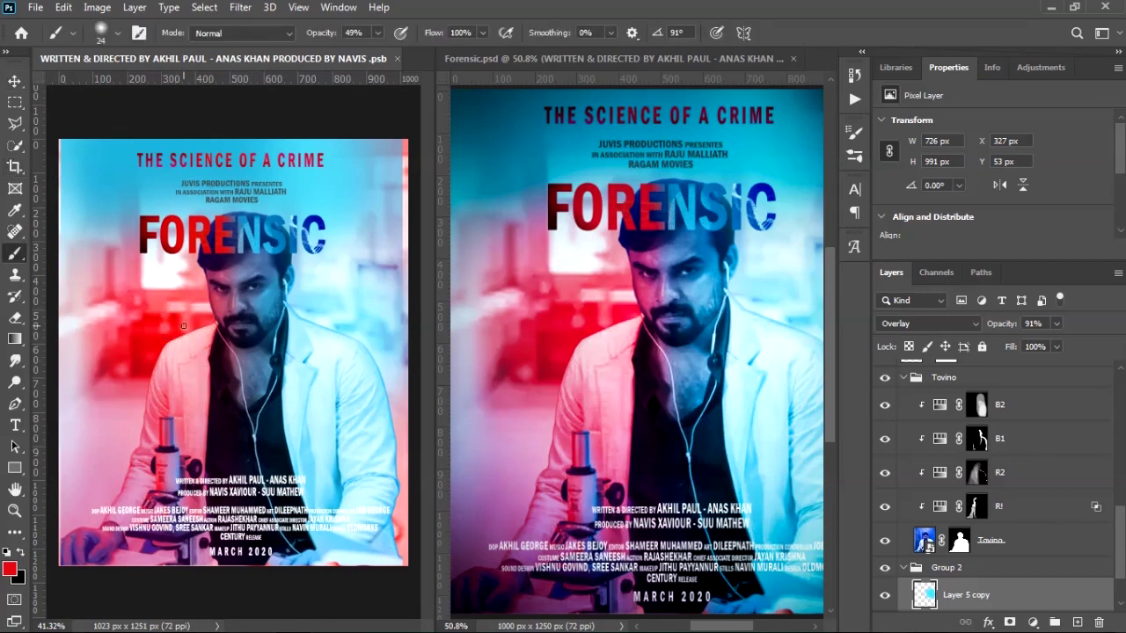
key(d)
key(x)
right_click(185, 312)
click(219, 459)
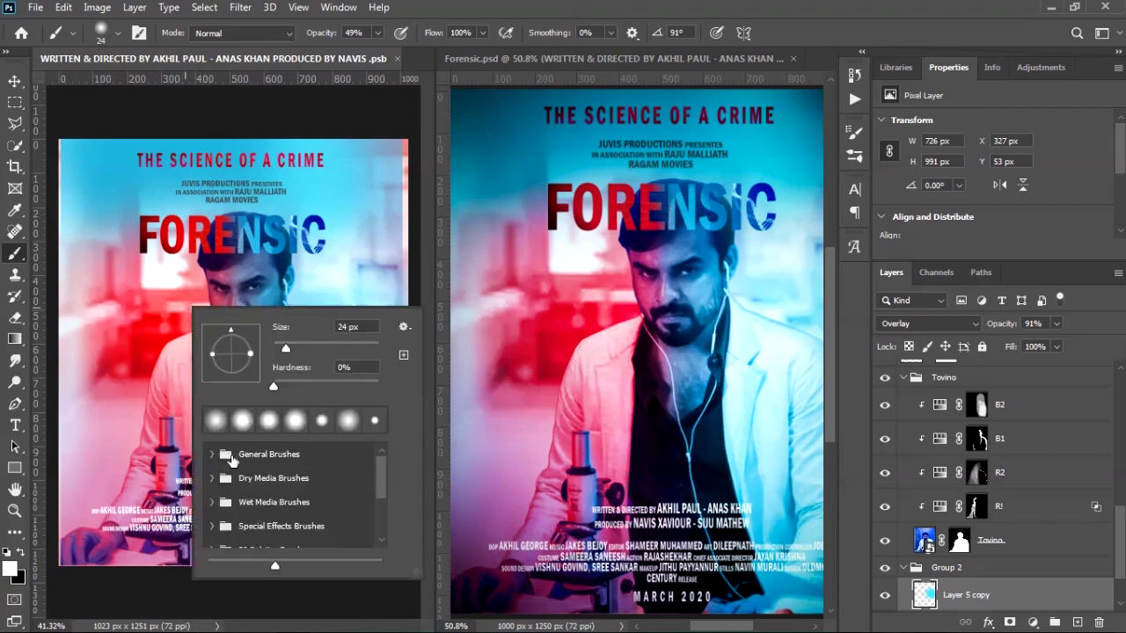
scroll(270, 496, down, 3)
click(226, 536)
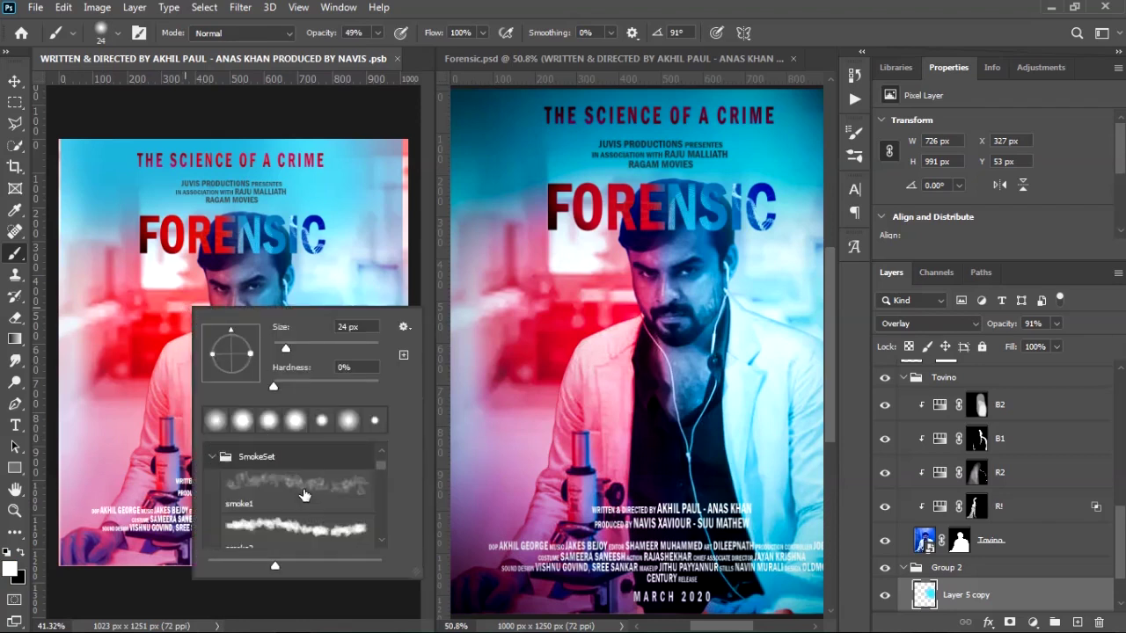
scroll(302, 494, down, 3)
scroll(303, 494, down, 2)
click(290, 495)
click(120, 368)
key(ctrl+z)
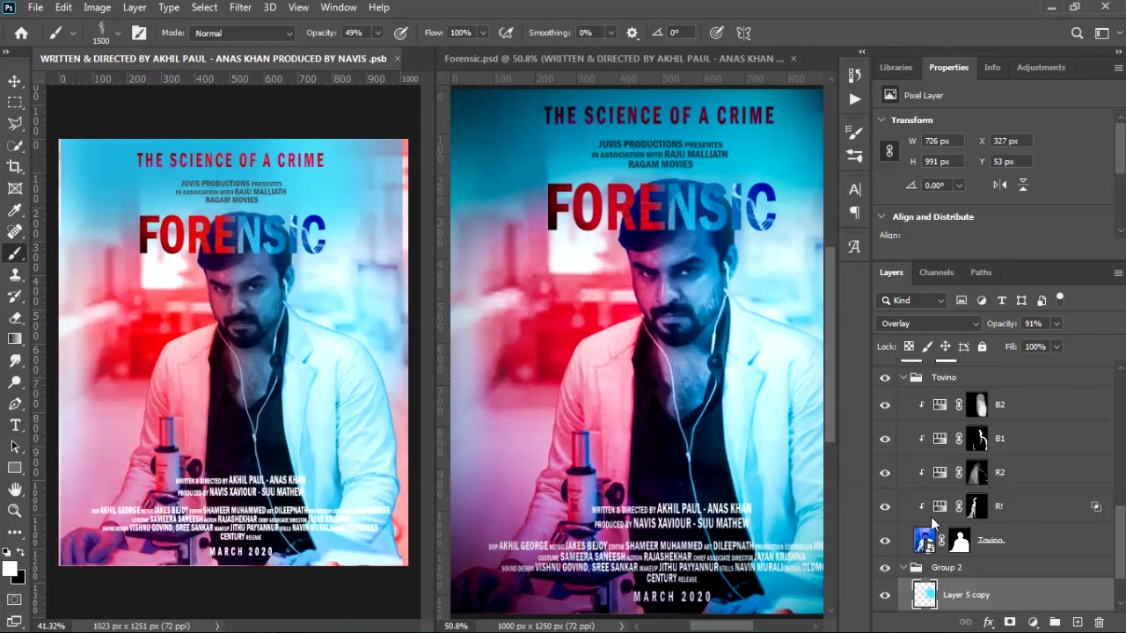
Step: Add a new empty layer directly above the collapsed Tovino group for the smoke
scroll(988, 475, up, 2)
click(912, 446)
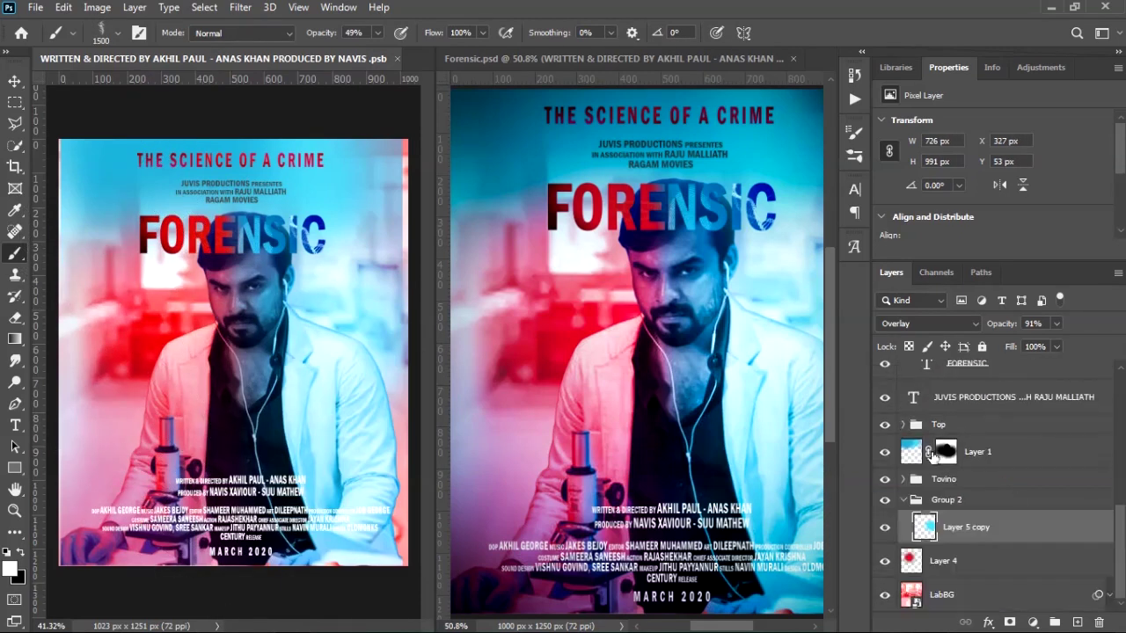
click(986, 483)
click(1078, 622)
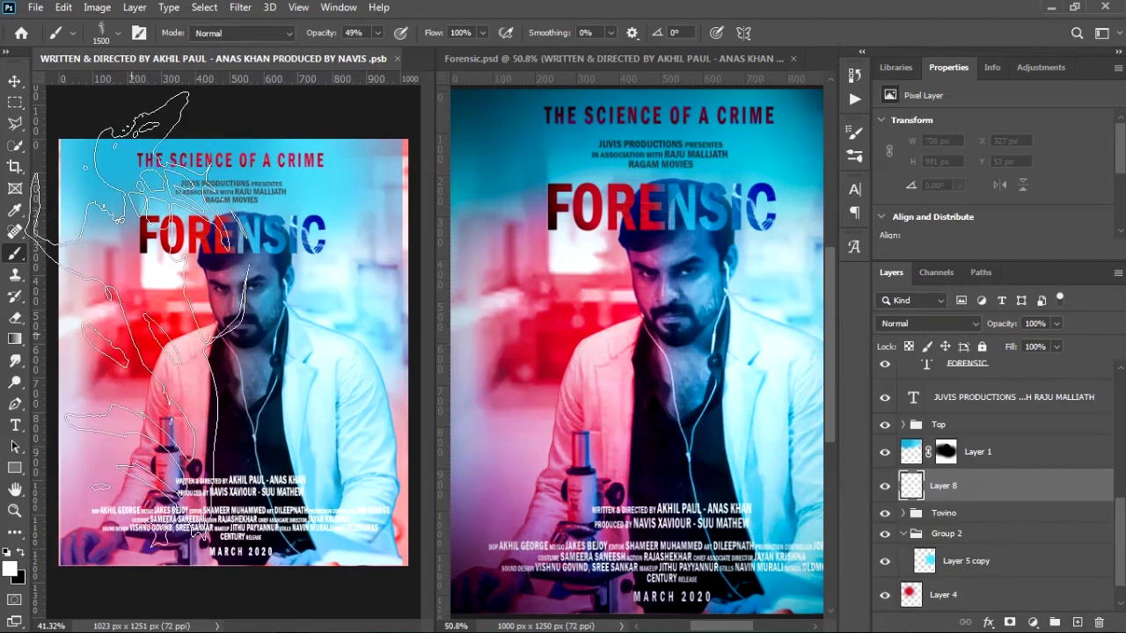
Step: Set the brush opacity to 100% and try stamping smoke over the man's shoulder, reducing the brush to 638 px, and undo the stamps
mouse_move(192, 371)
alt+mouse_down()
mouse_move(146, 364)
mouse_move(166, 276)
alt+mouse_up()
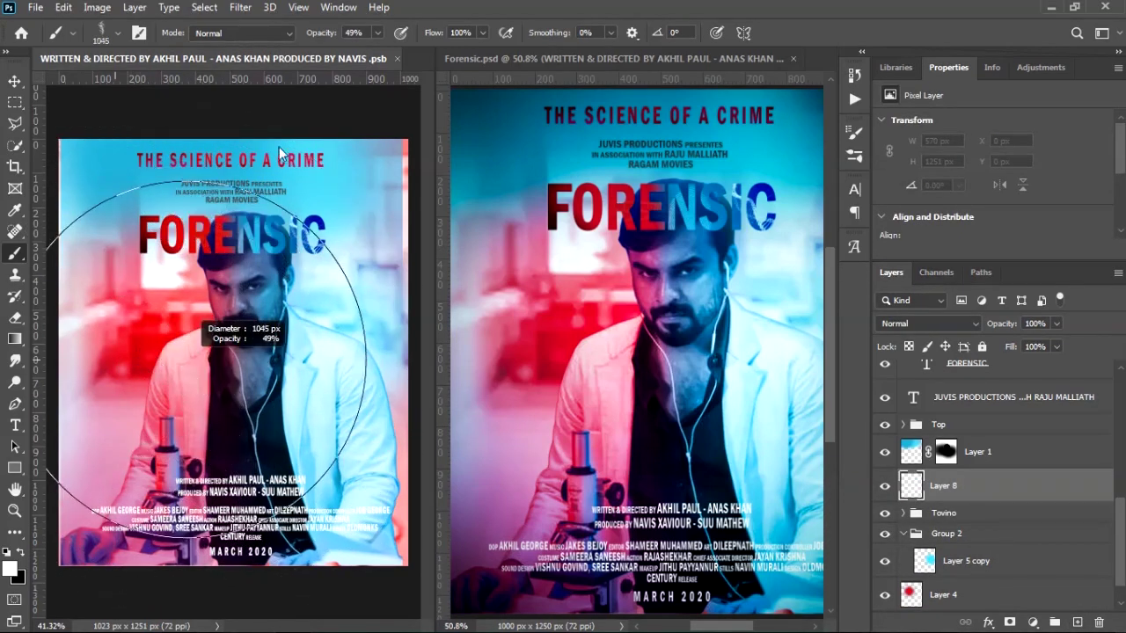
drag(319, 33, 530, 70)
click(121, 385)
key(ctrl+z)
alt+drag(181, 374, 107, 381)
click(147, 318)
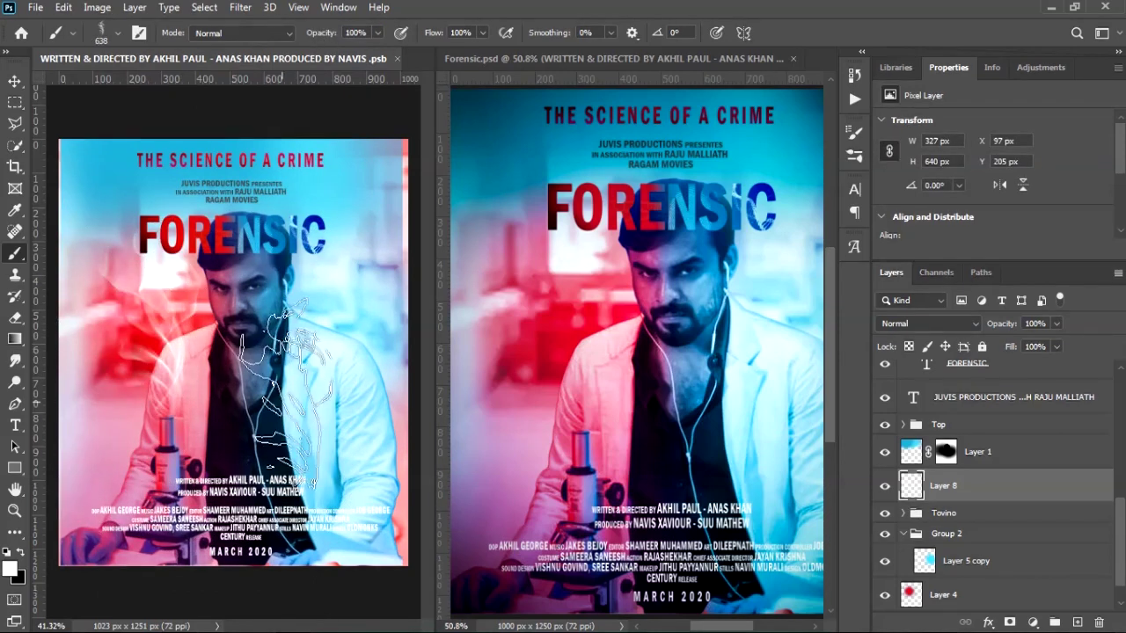
key(ctrl+z)
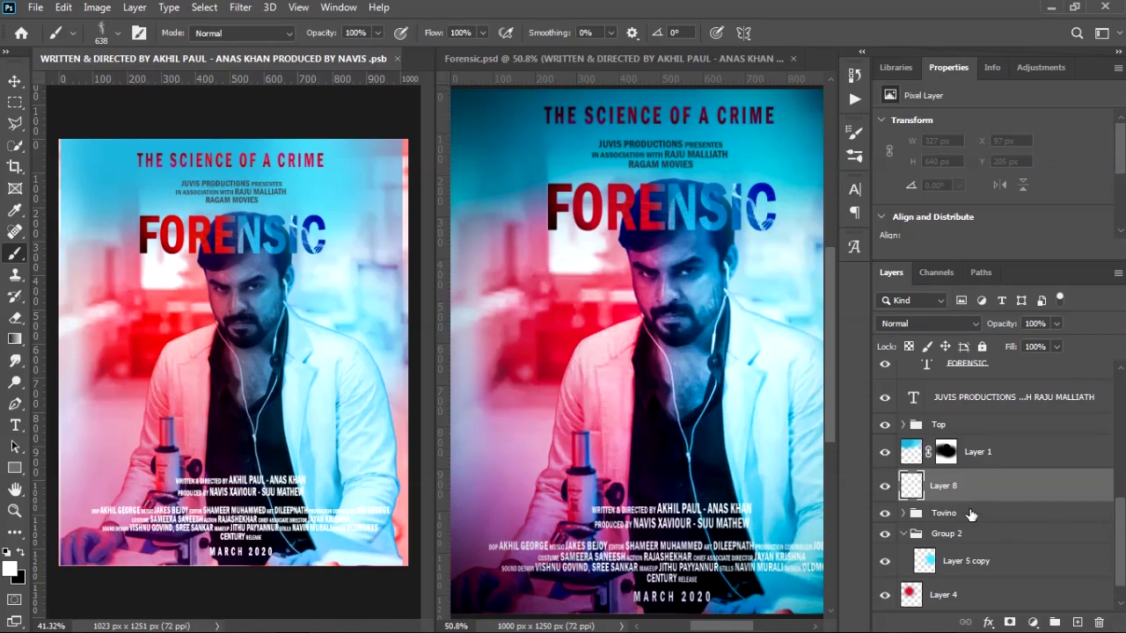
Step: Move Layer 8 below the Tovino group and stamp white smoke beside the man's head with the Smoke5 Falln-Brushes brush at 796 px
drag(975, 513, 975, 521)
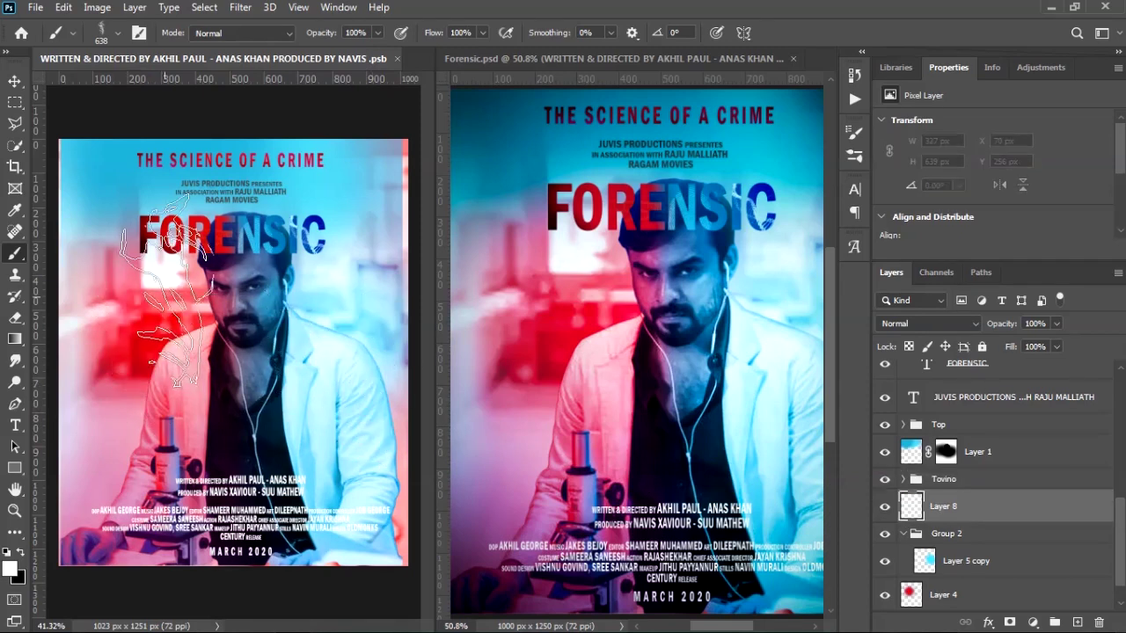
right_click(171, 309)
scroll(262, 469, down, 1)
click(262, 493)
click(103, 298)
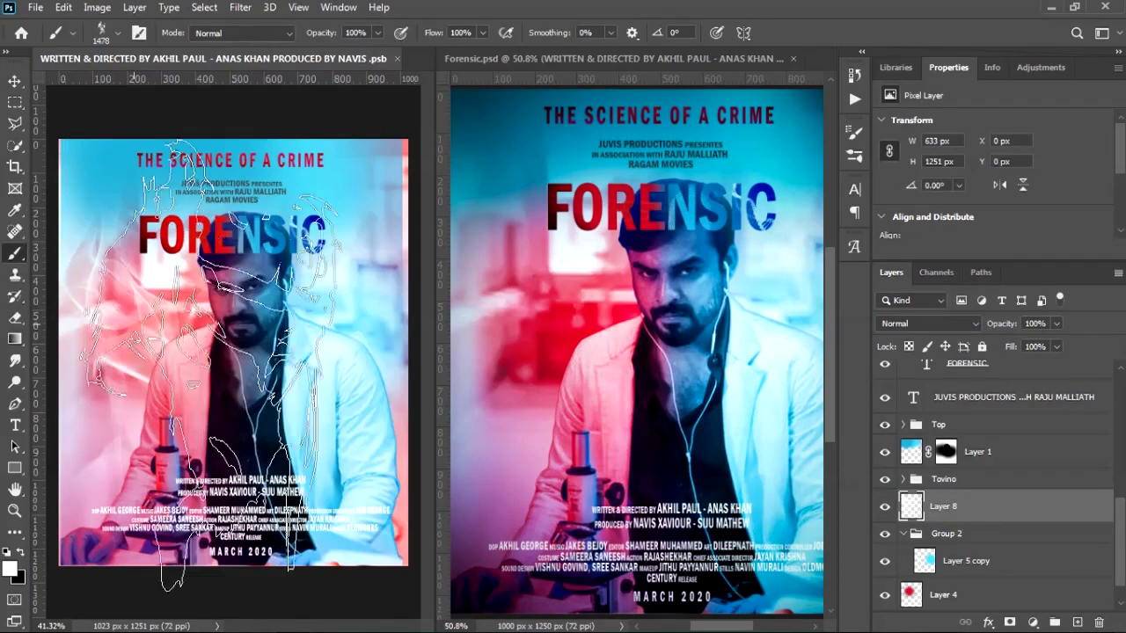
key(ctrl+z)
alt+drag(176, 327, 4, 359)
click(120, 321)
key(ctrl+z)
alt+drag(167, 339, 214, 357)
click(144, 309)
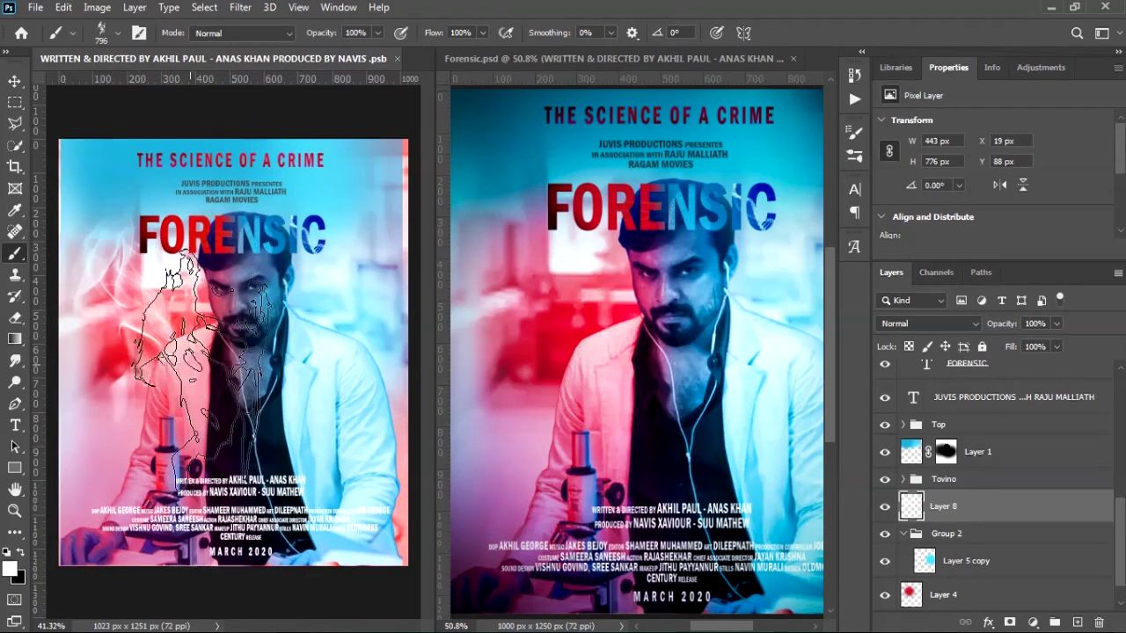
Step: Rotate the 796 px smoke brush to -150° and stamp a second smoke shape over the red background beside the man
right_click(175, 322)
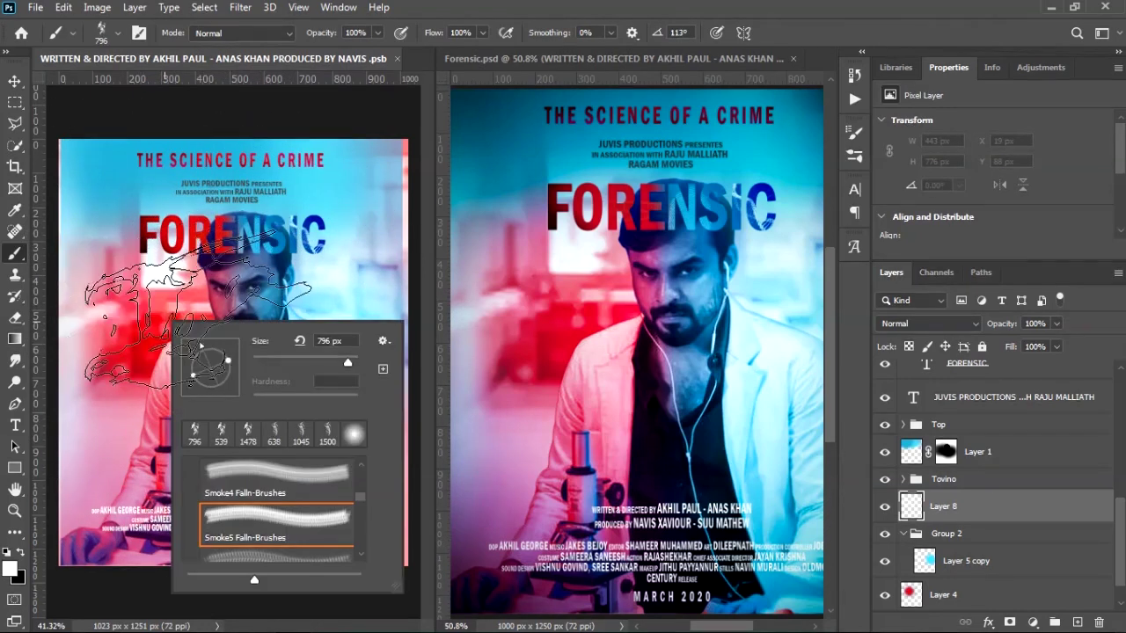
click(132, 324)
key(ctrl+z)
right_click(159, 324)
drag(179, 373, 179, 382)
click(138, 296)
key(ctrl+z)
click(140, 303)
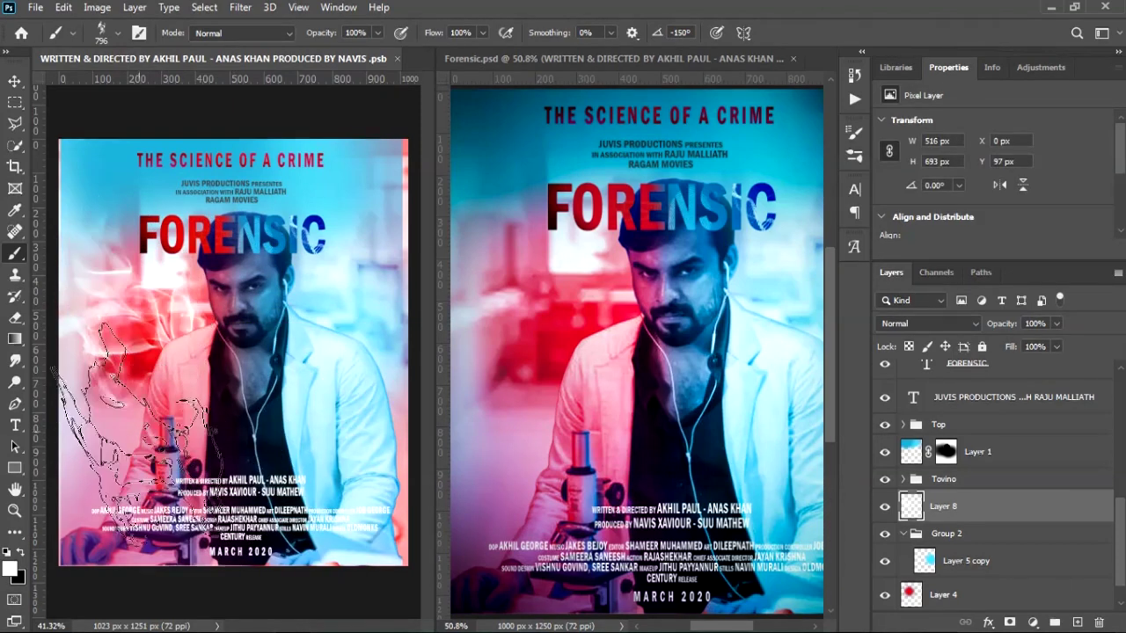
Step: Switch to another smoke brush at 803 px, rotate it to -43° and stamp more smoke over the red background
right_click(181, 339)
click(266, 533)
drag(173, 343, 58, 344)
click(134, 301)
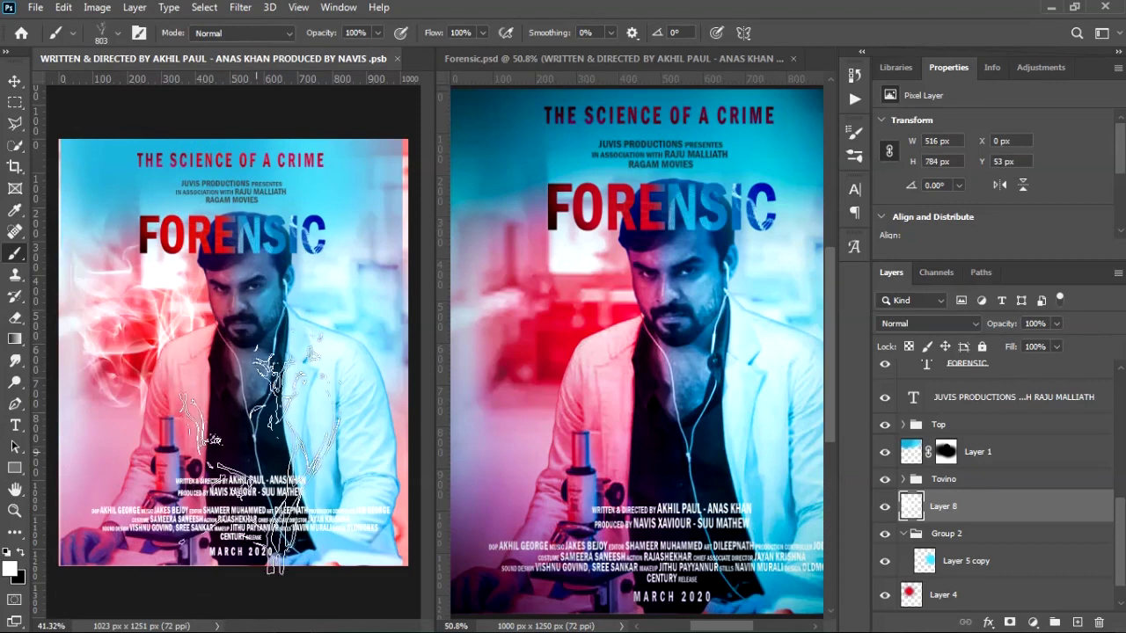
key(ctrl+z)
right_click(141, 327)
click(192, 387)
click(114, 300)
click(95, 303)
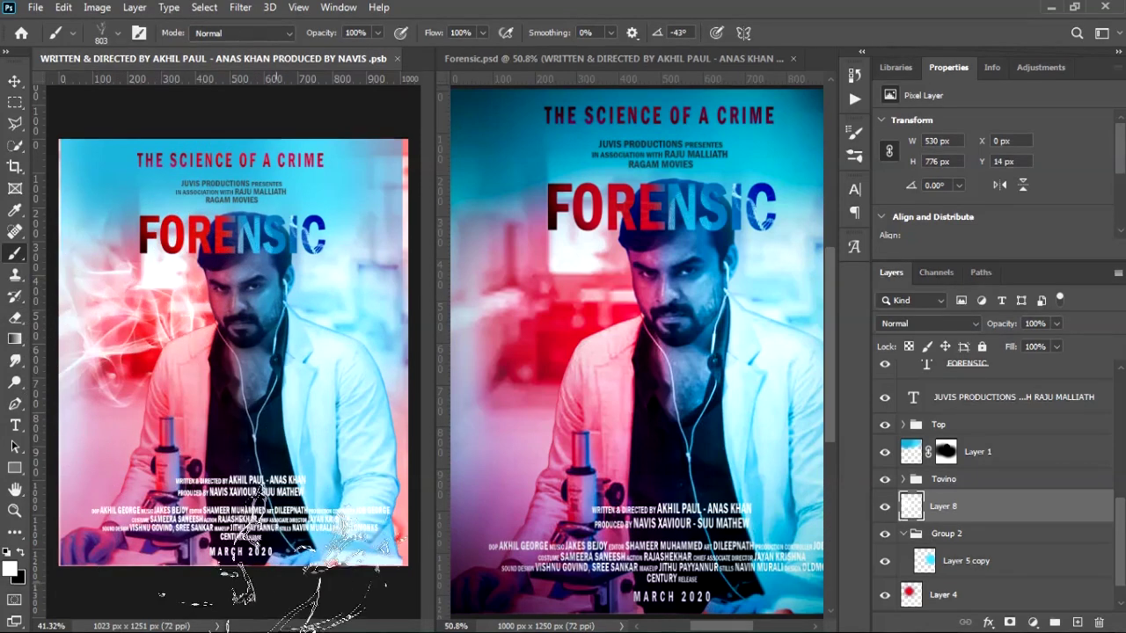
Step: Apply a Color Overlay in a very pale cyan to Layer 8 in Normal mode, and lower the layer's opacity to 78%
double_click(1106, 511)
drag(572, 230, 713, 181)
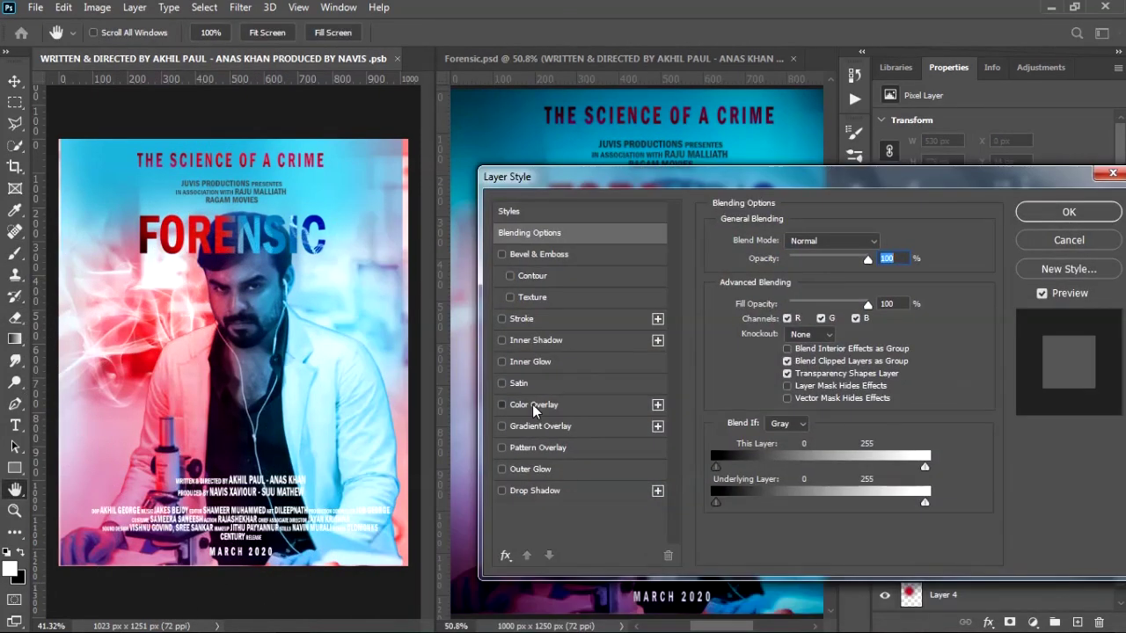
click(534, 404)
click(824, 243)
click(818, 235)
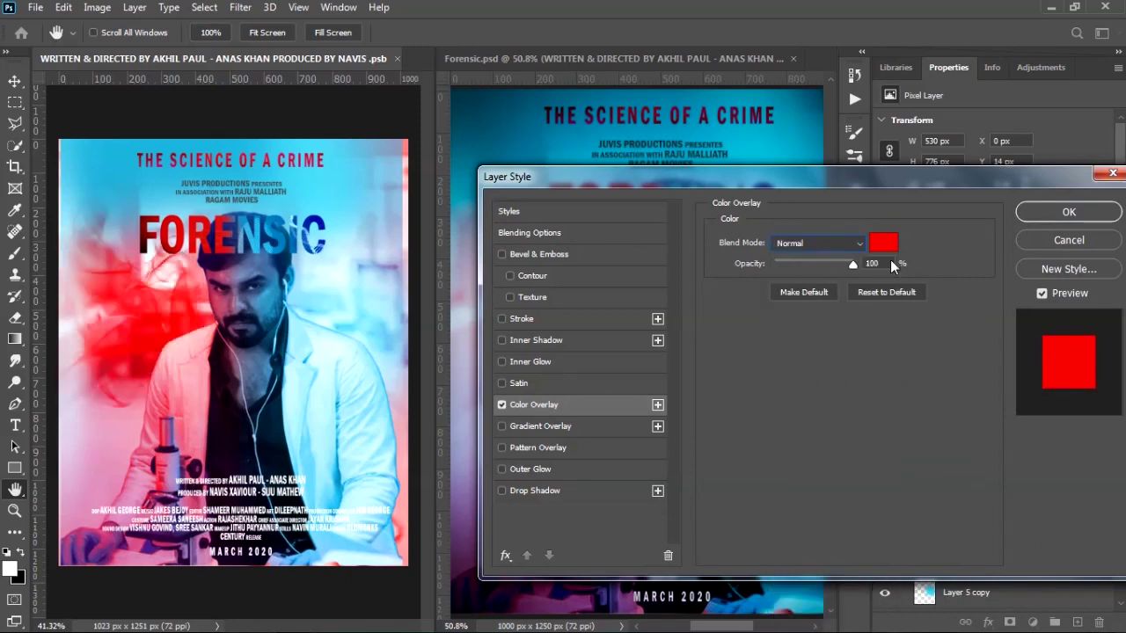
click(884, 237)
drag(915, 317, 914, 298)
click(694, 208)
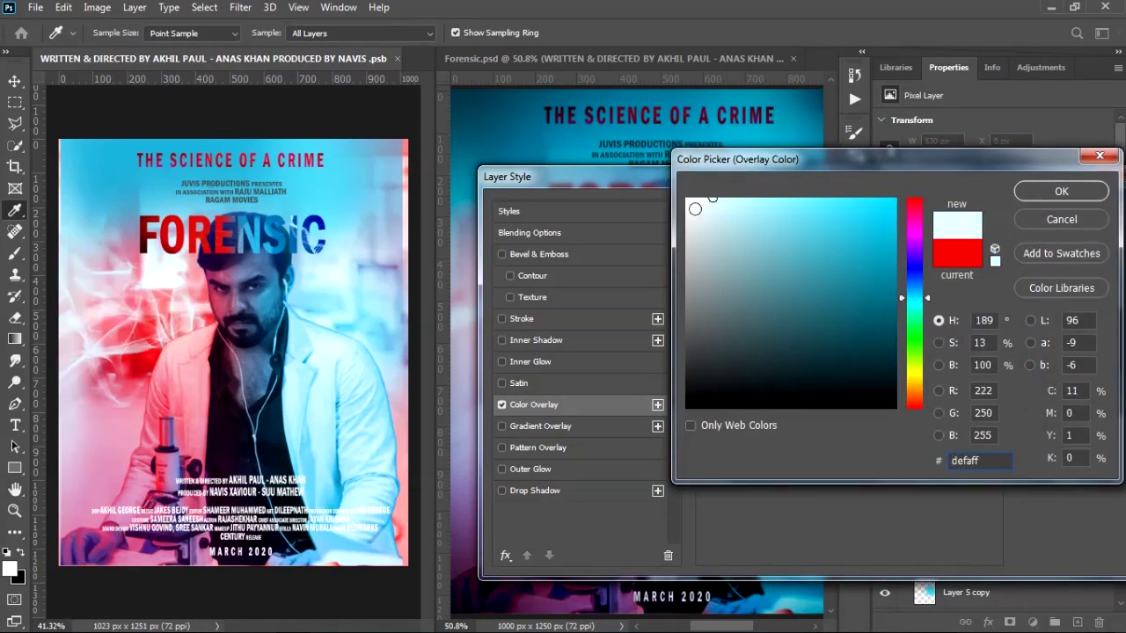
click(1059, 192)
key(Return)
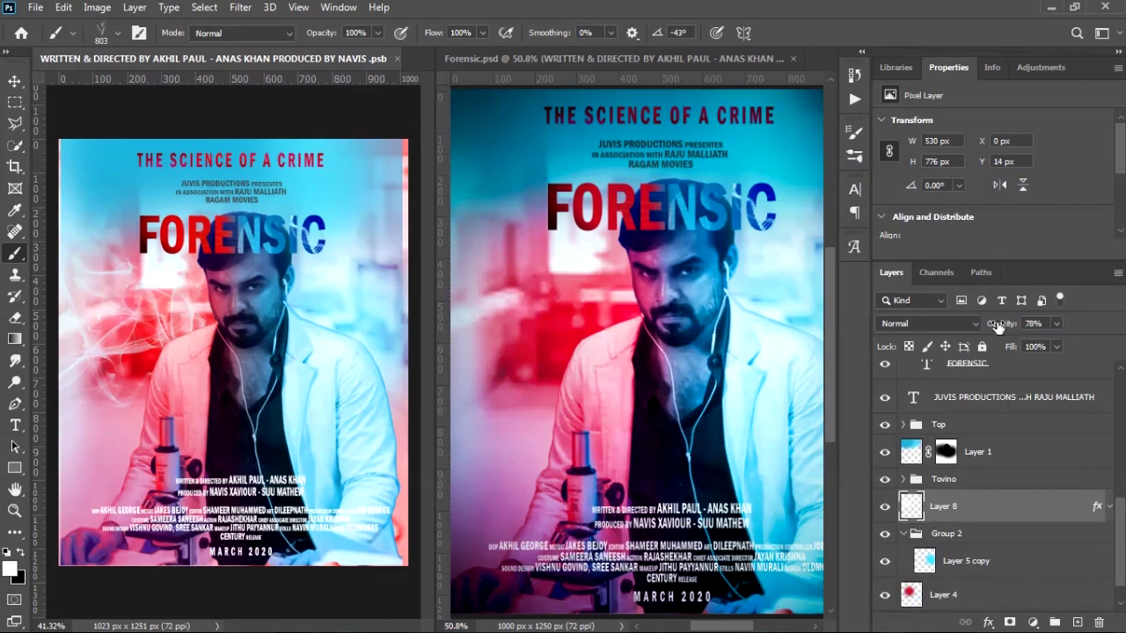
Step: Stamp fainter smoke beside the man on Layer 8 with a different smoke brush at 617 px and 36% brush opacity
right_click(162, 281)
click(114, 404)
key(ctrl+z)
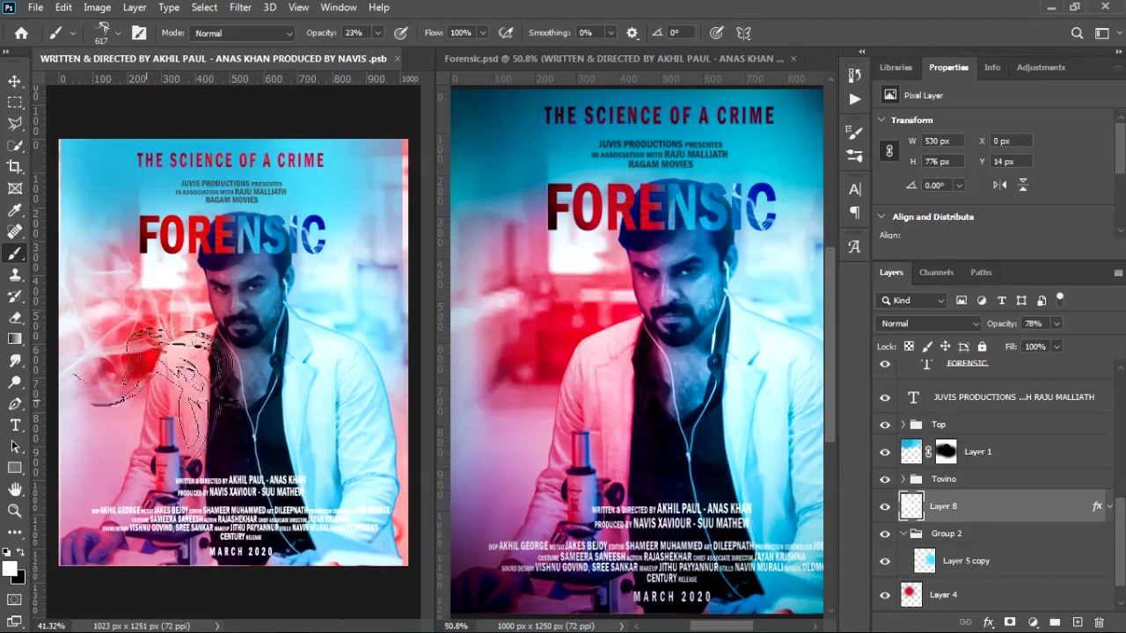
key(3)
key(6)
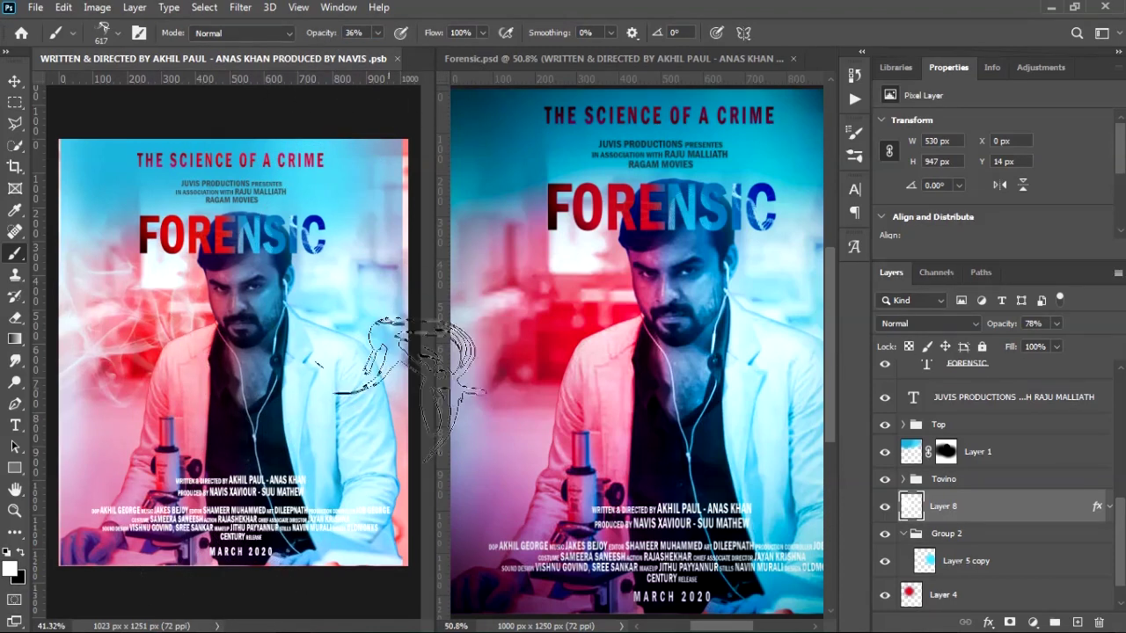
Step: Fit the Forensic document in its window beside the smart object contents, and consolidate all open documents into tabs
key(ctrl+Tab)
key(ctrl+0)
key(ctrl+Tab)
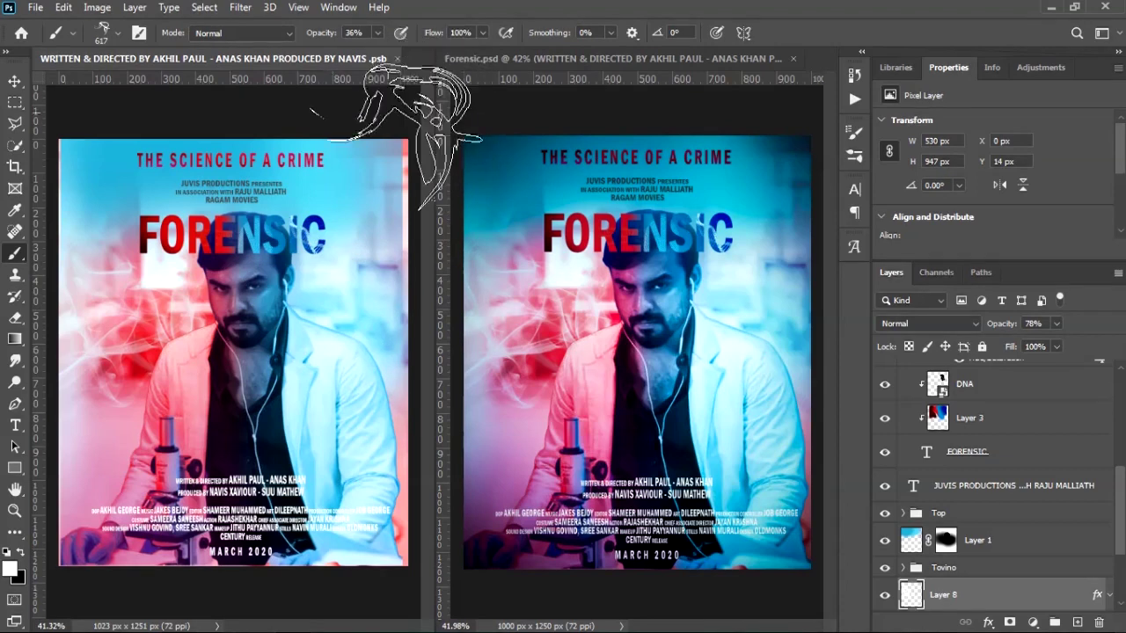
click(338, 7)
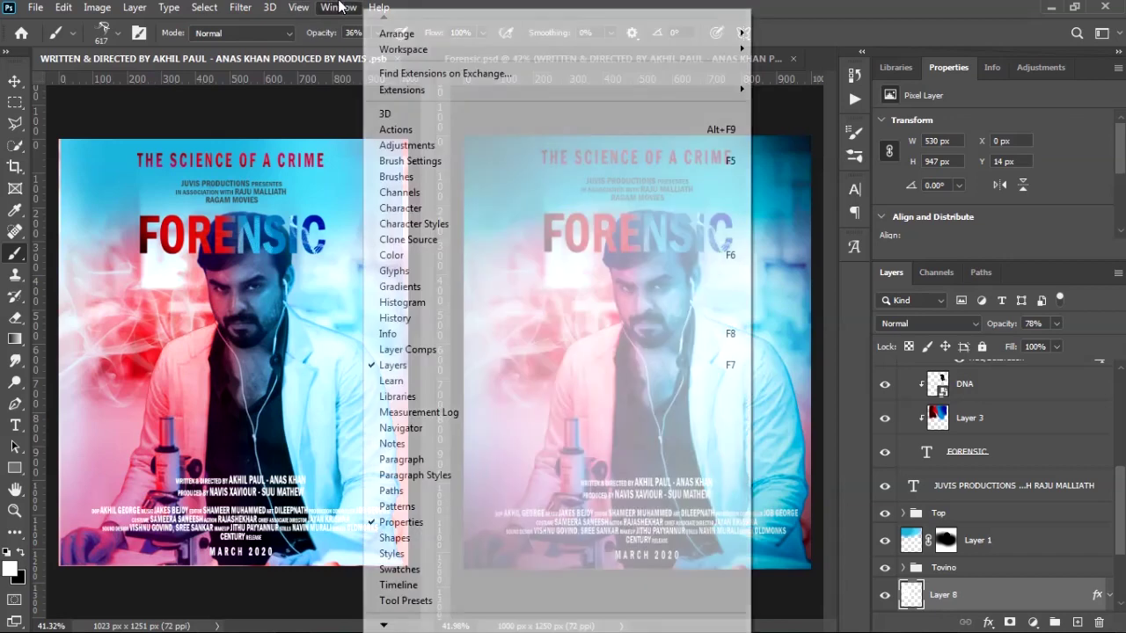
mouse_move(392, 35)
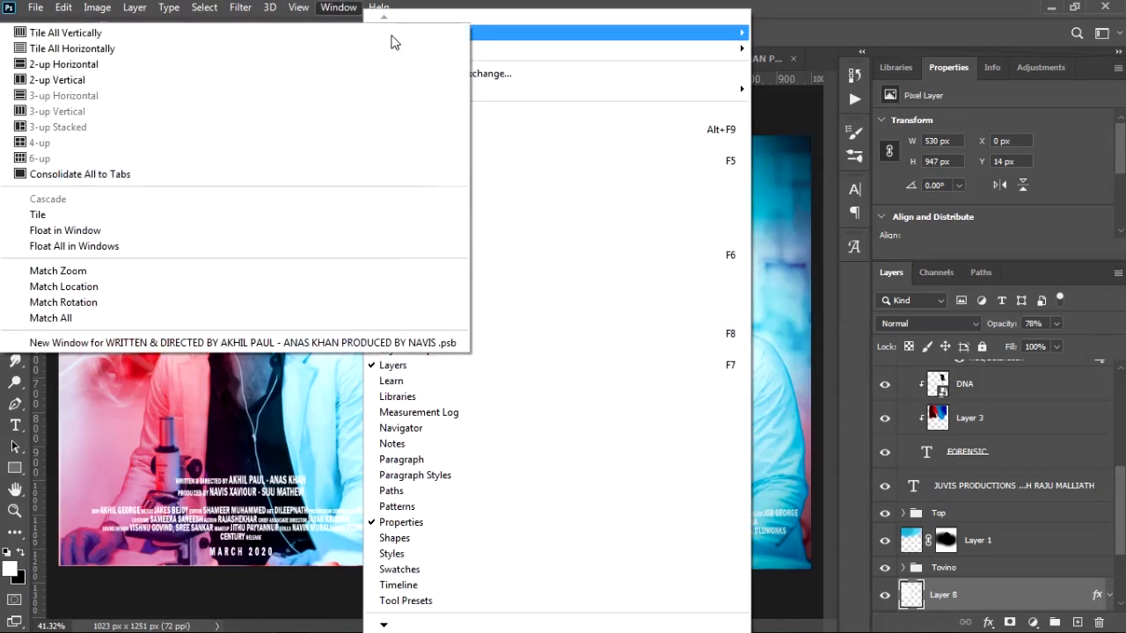
click(79, 174)
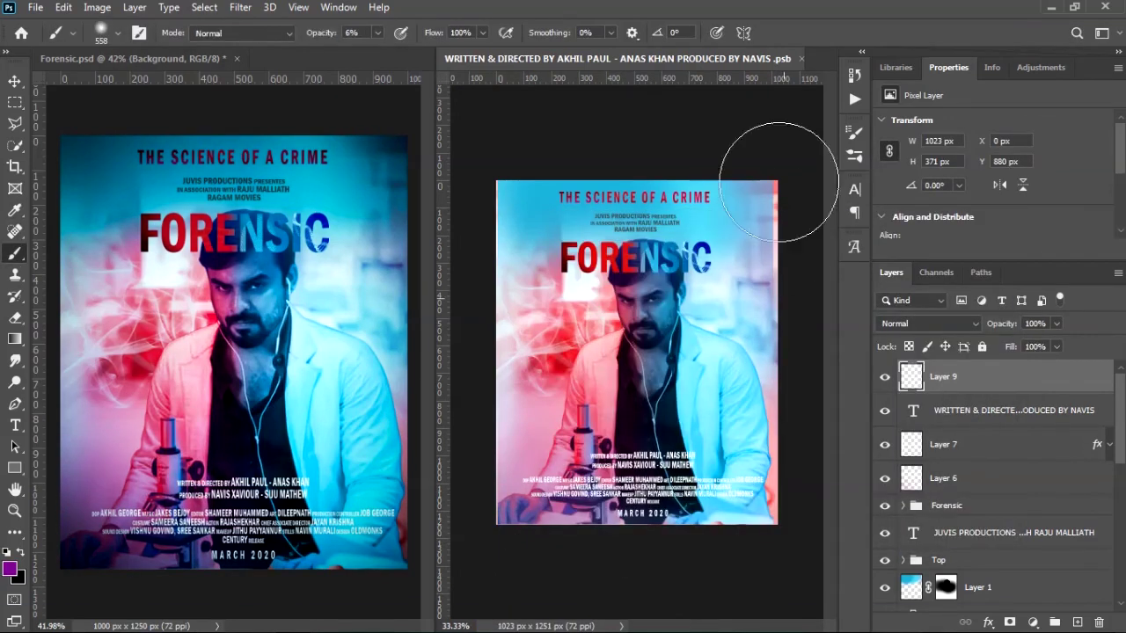
Step: Paint soft purple along the poster's upper right edge on Layer 9 with a 558 px brush at 6% opacity, and save the smart object contents
drag(786, 146, 794, 253)
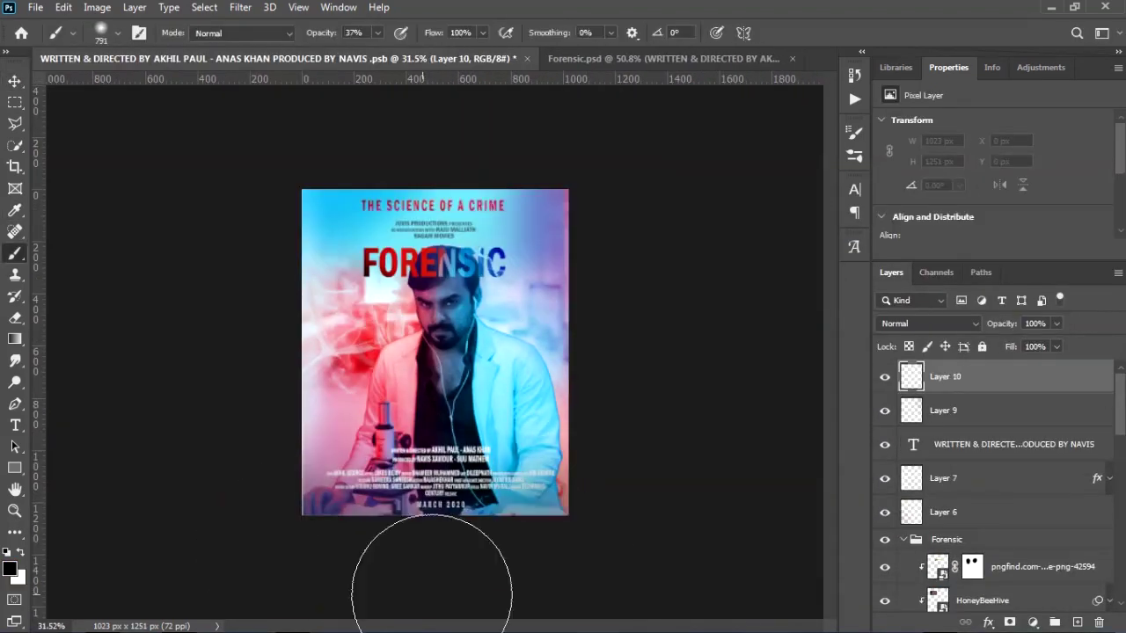
key(ctrl+s)
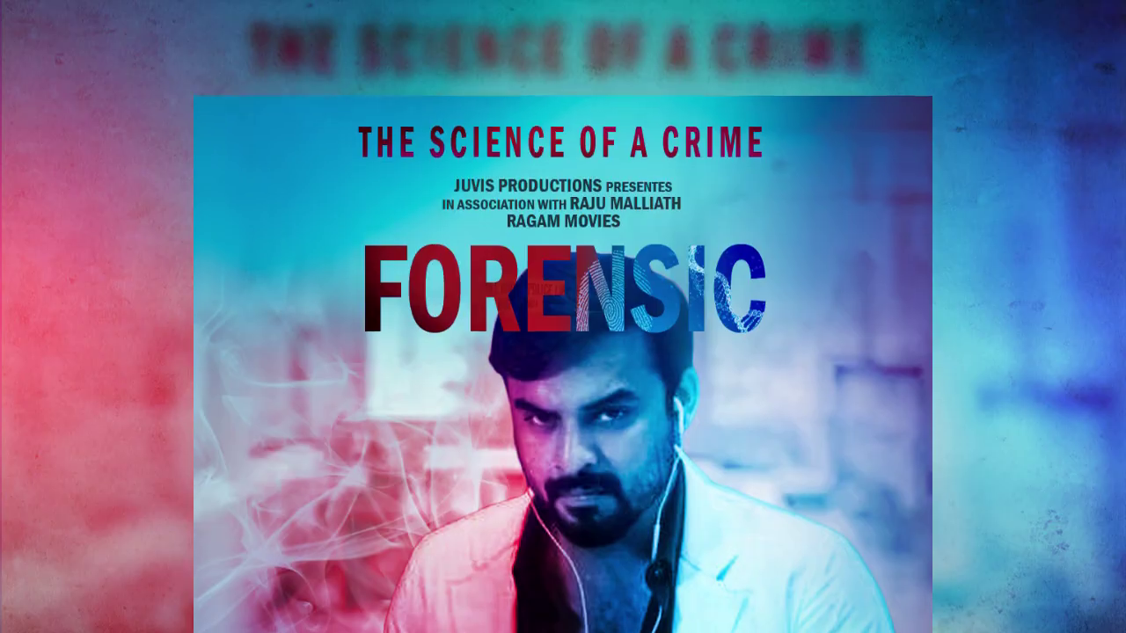